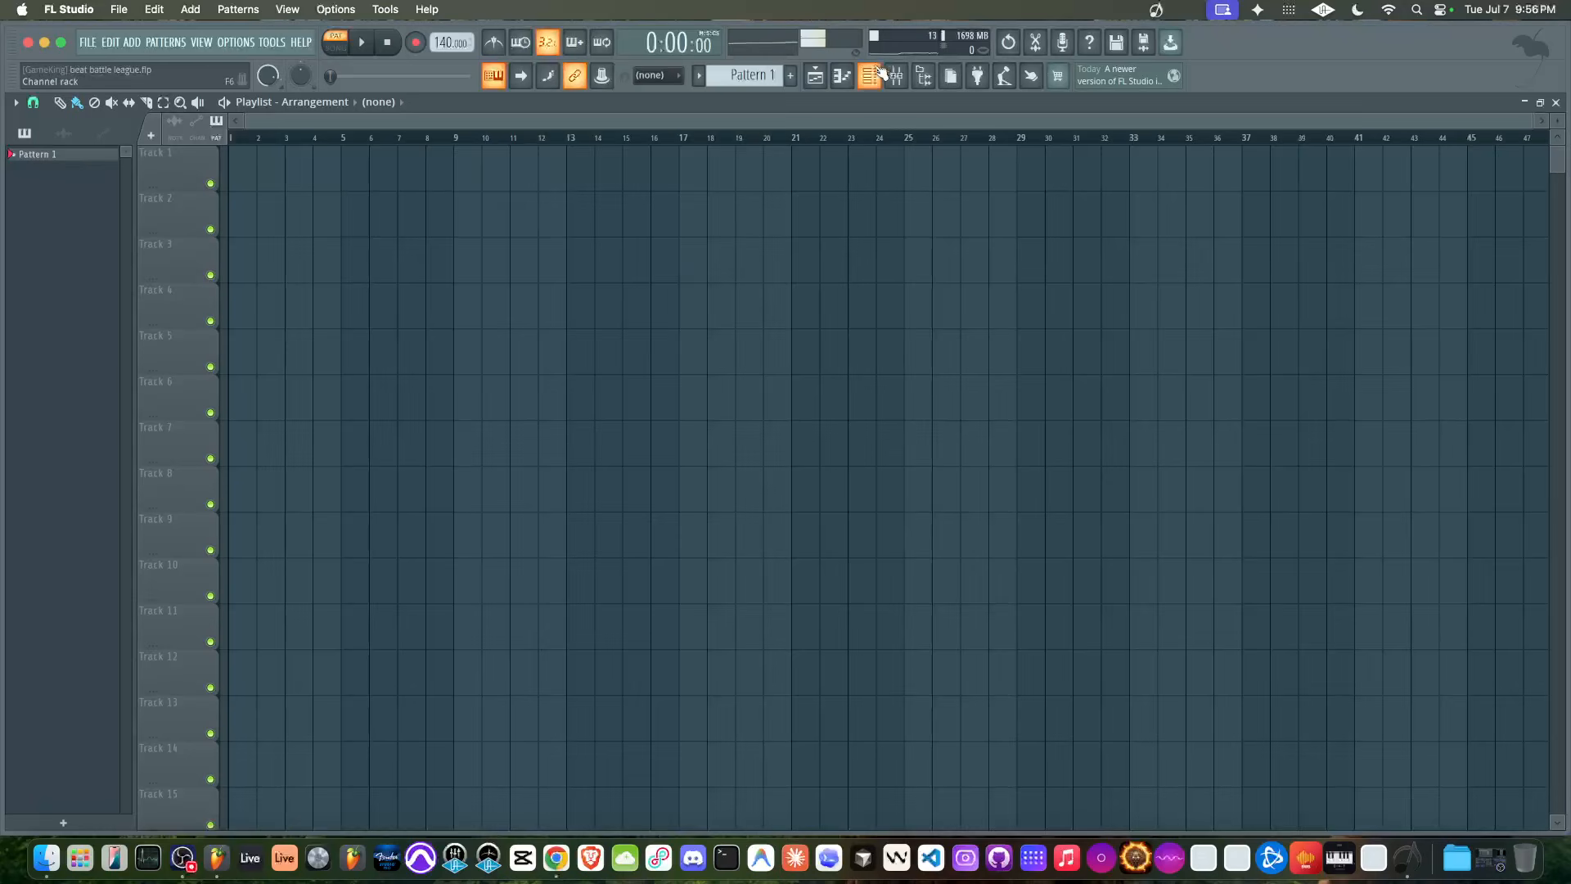
Rename playlist Track 2 as Harmony and Track 1 as Topline
key(F6)
right_click(188, 219)
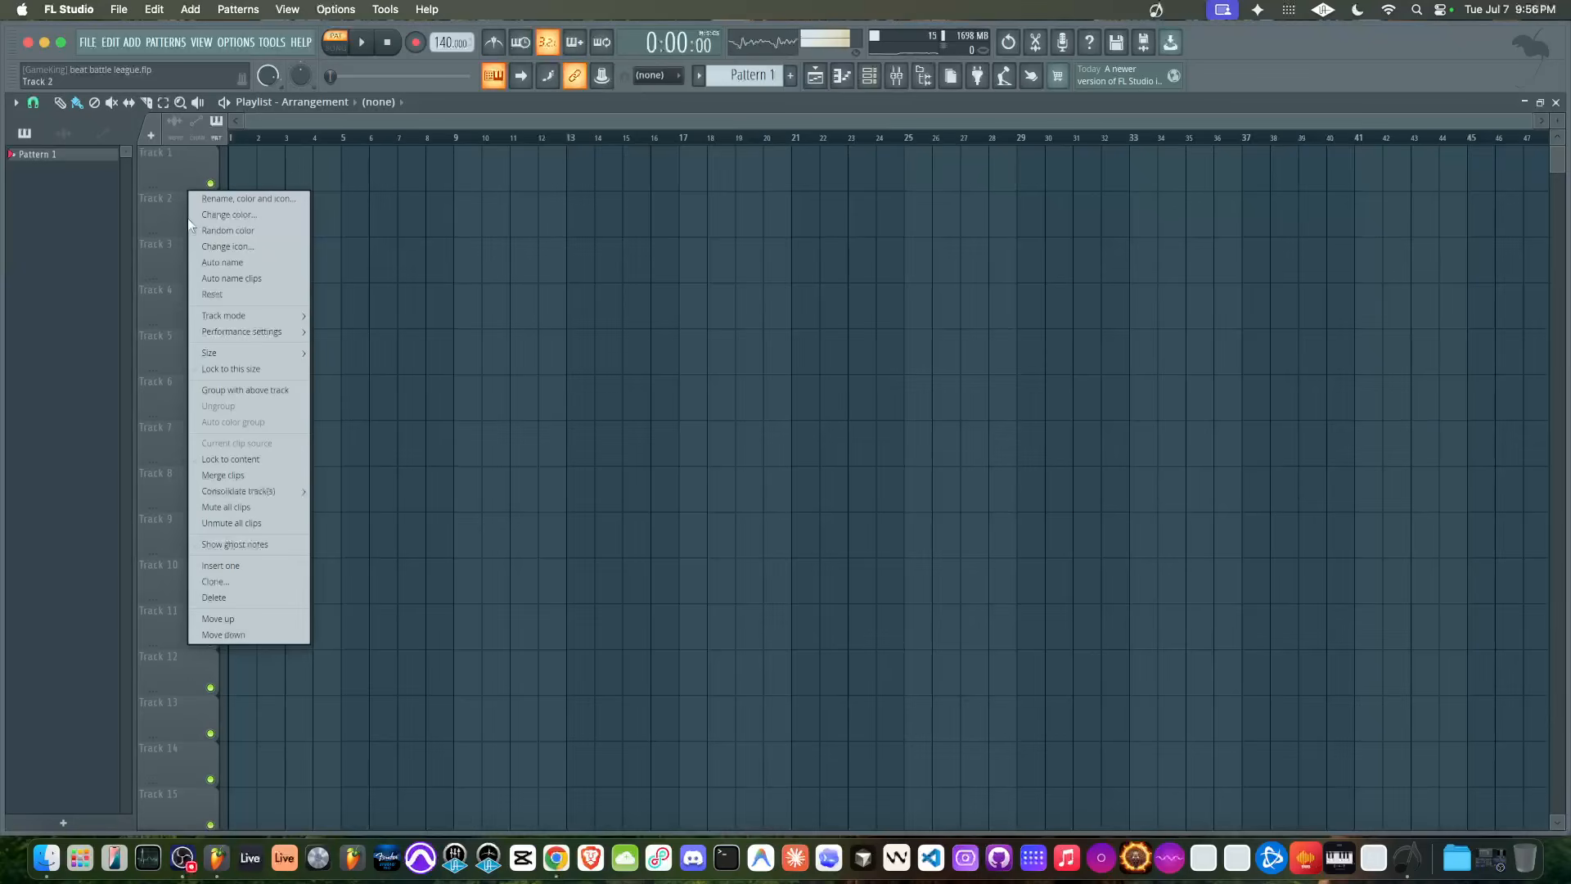
key(r)
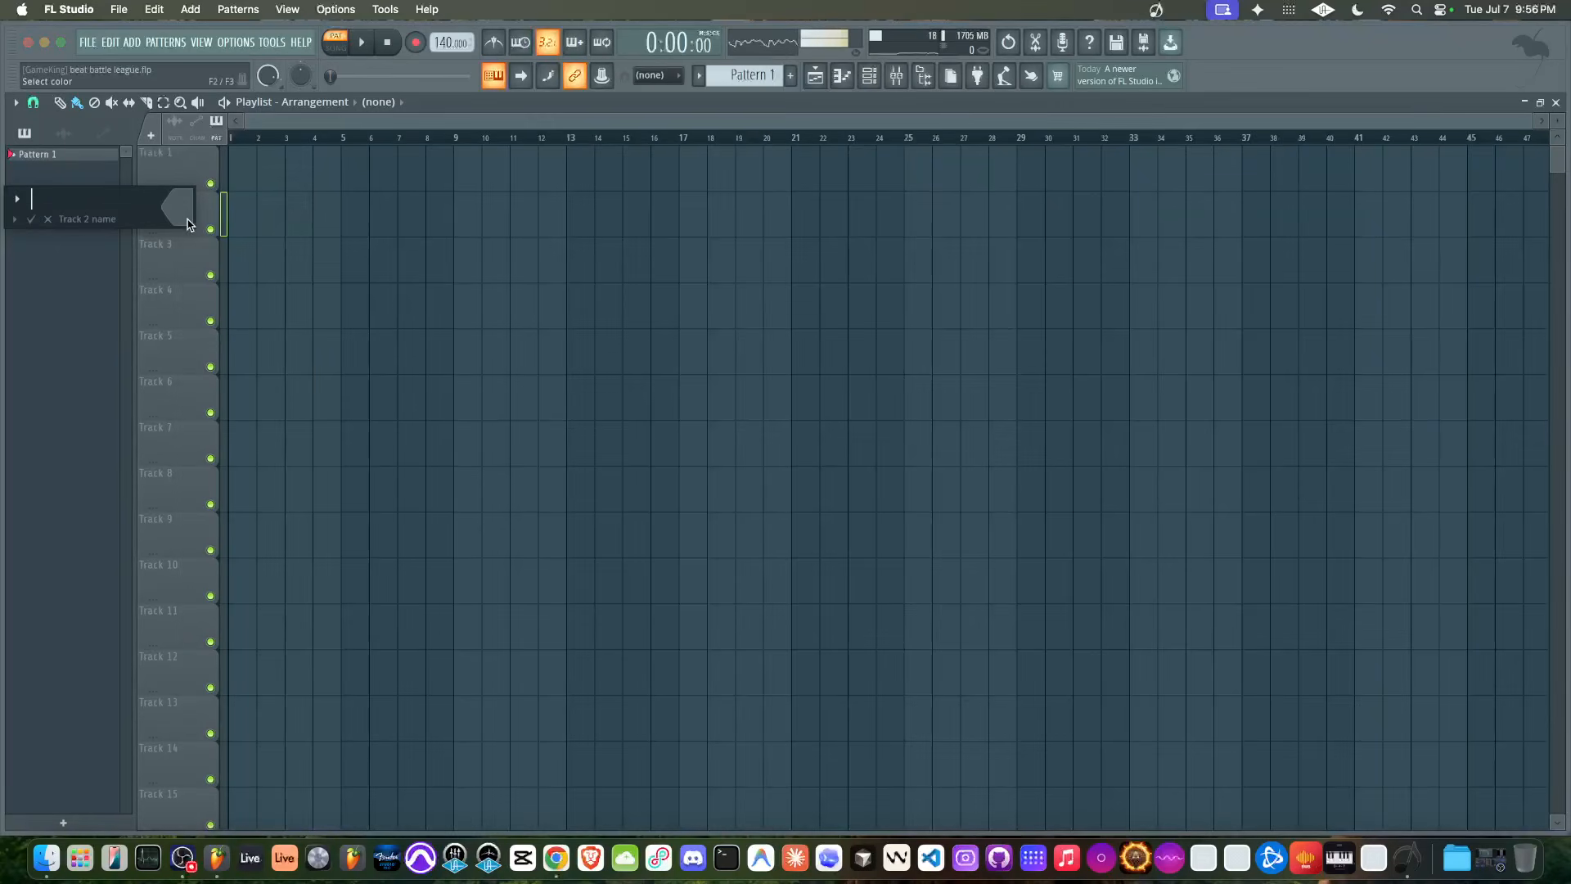
key(Return)
right_click(178, 175)
text(rTopline)
key(Return)
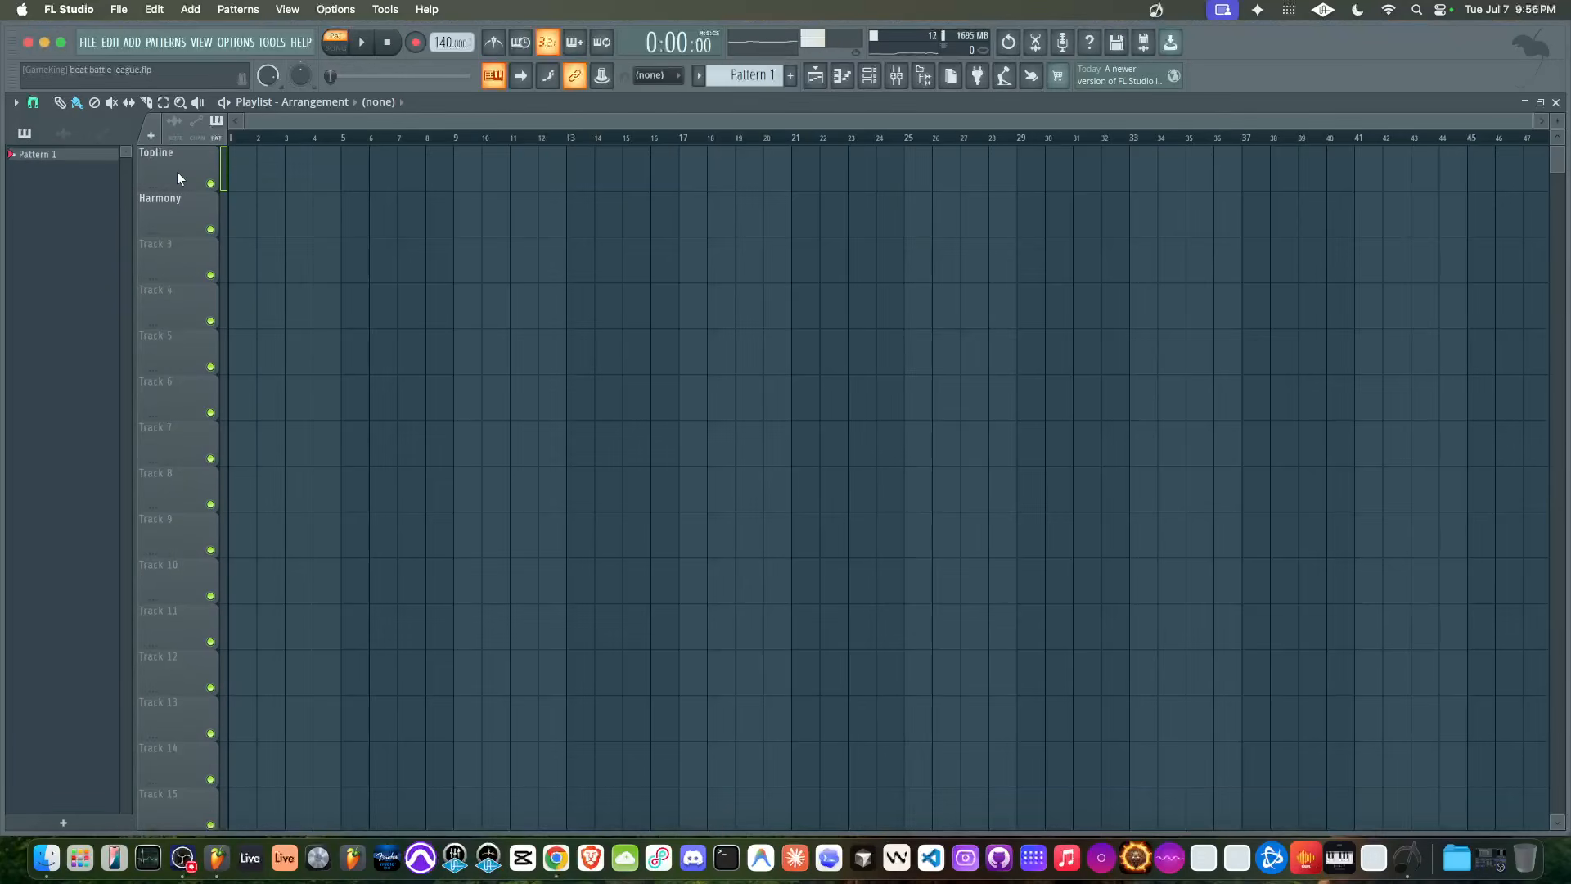
Rename playlist Track 3 as Contrast and Track 4 as Rhythm
right_click(172, 261)
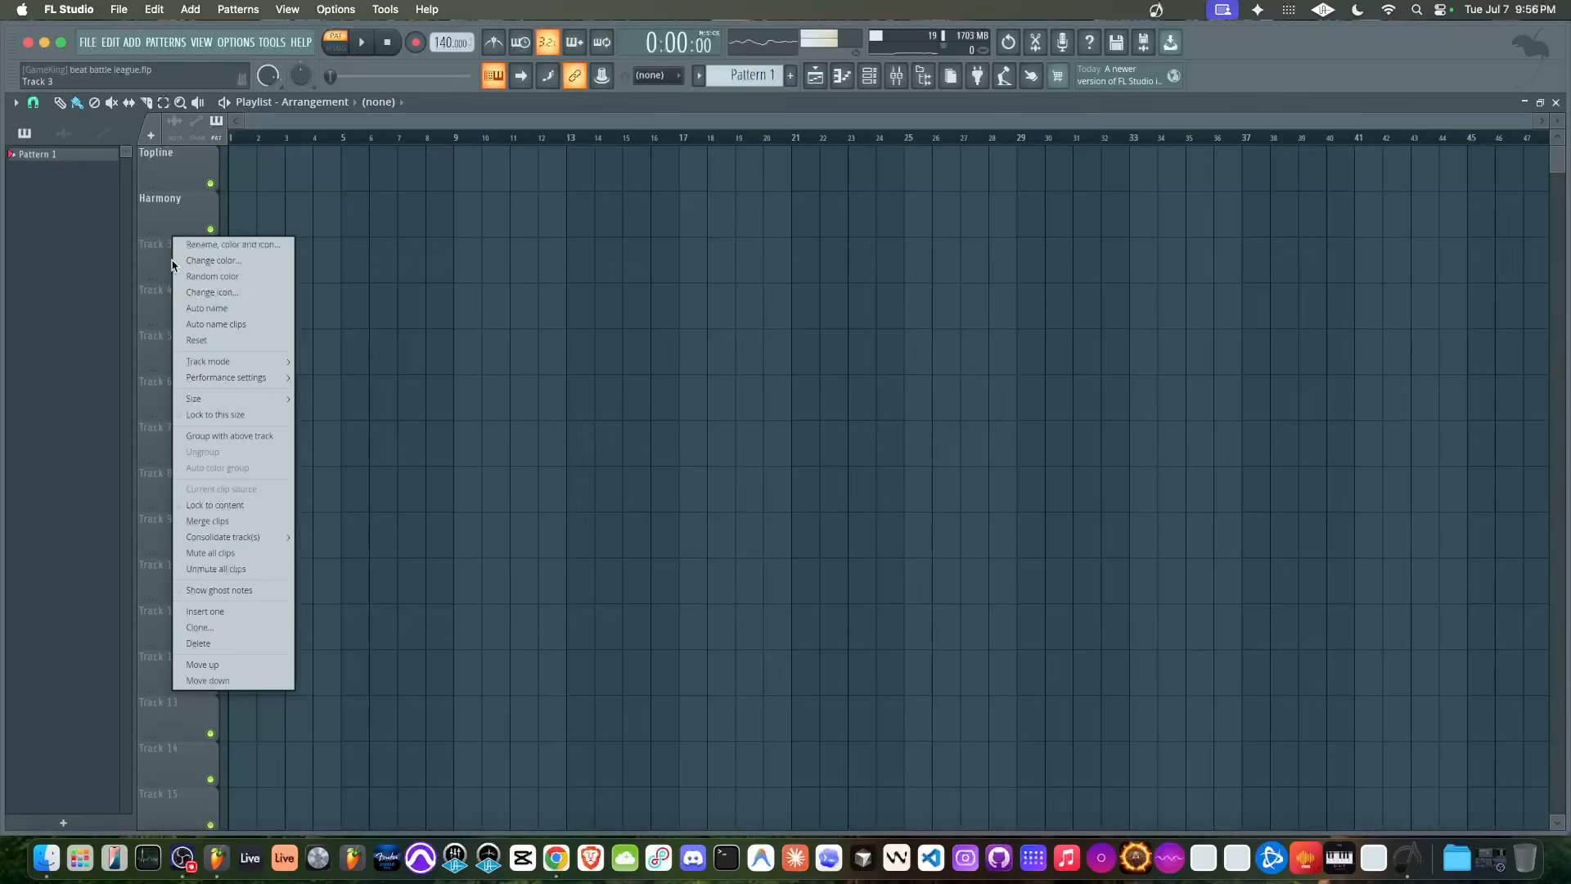
click(174, 260)
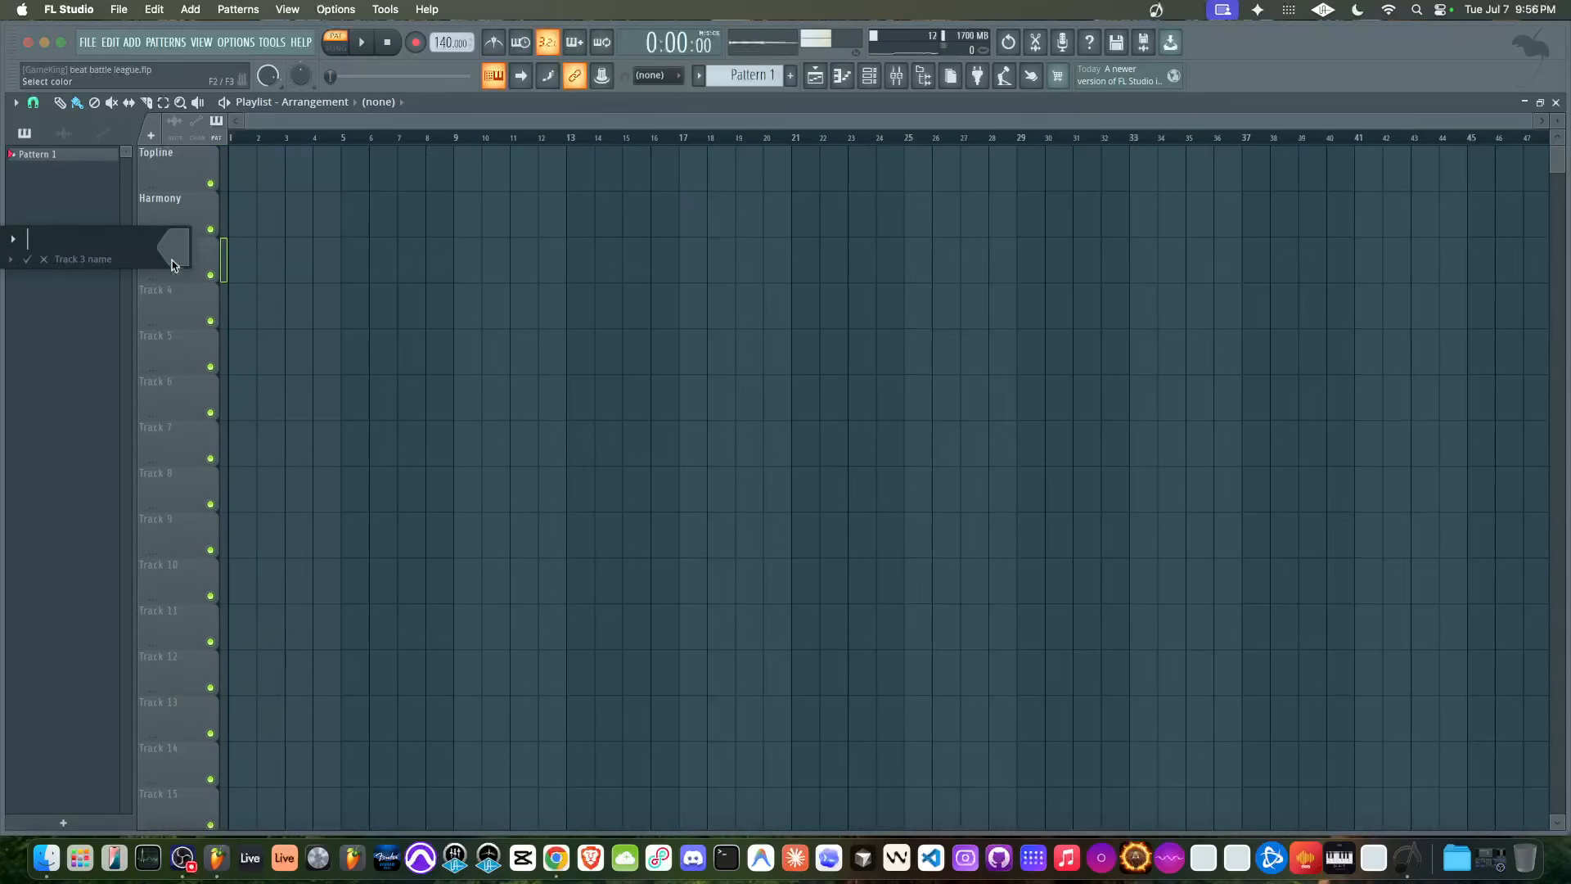
text(Contrast)
key(Return)
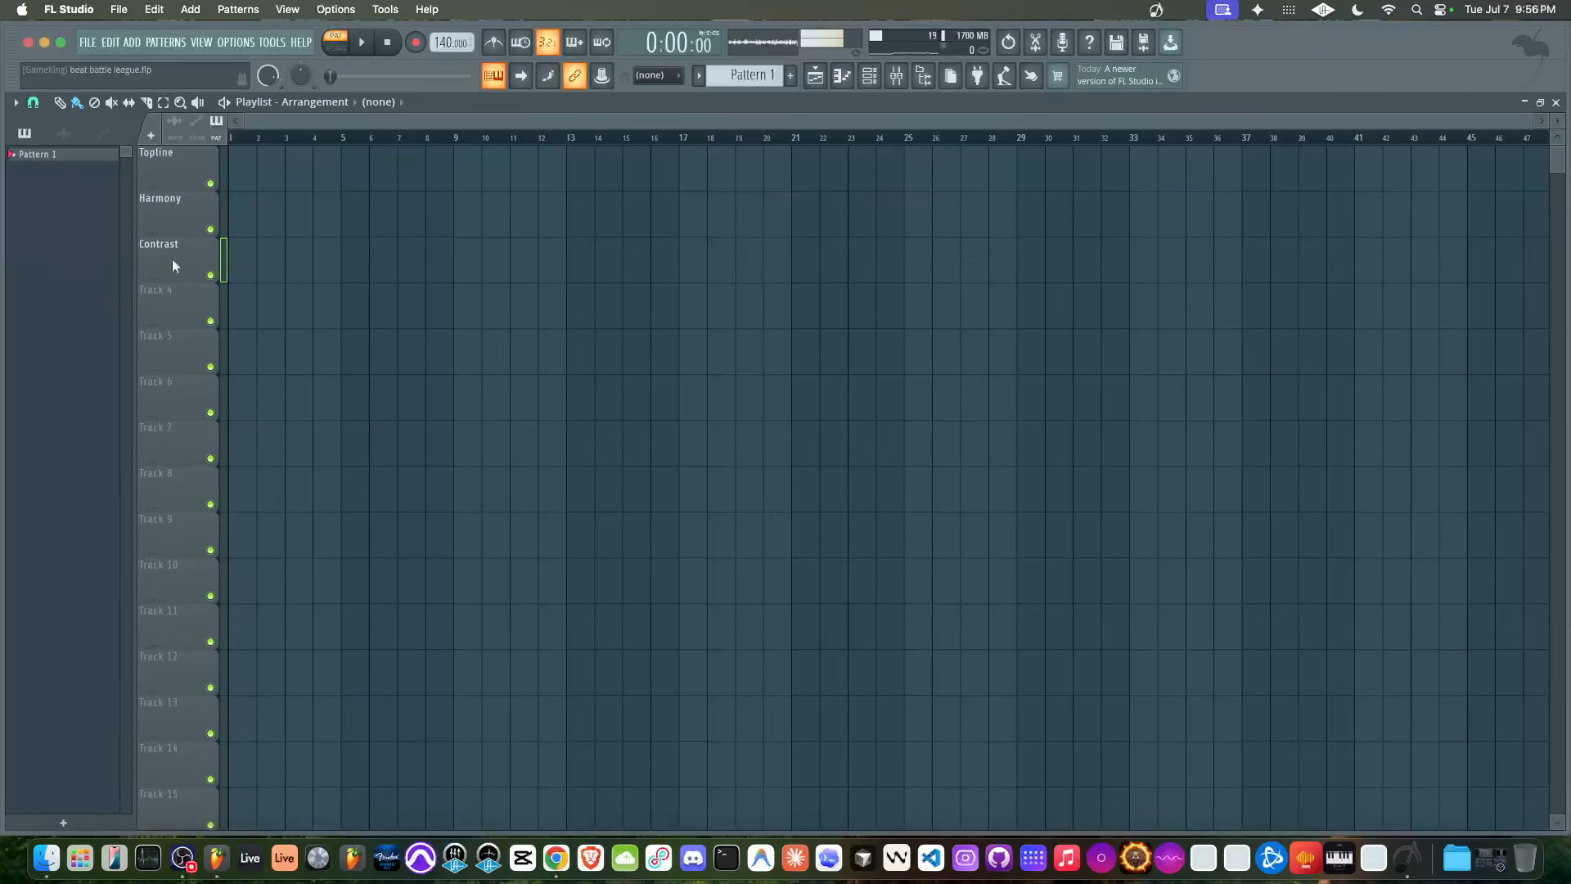
right_click(182, 283)
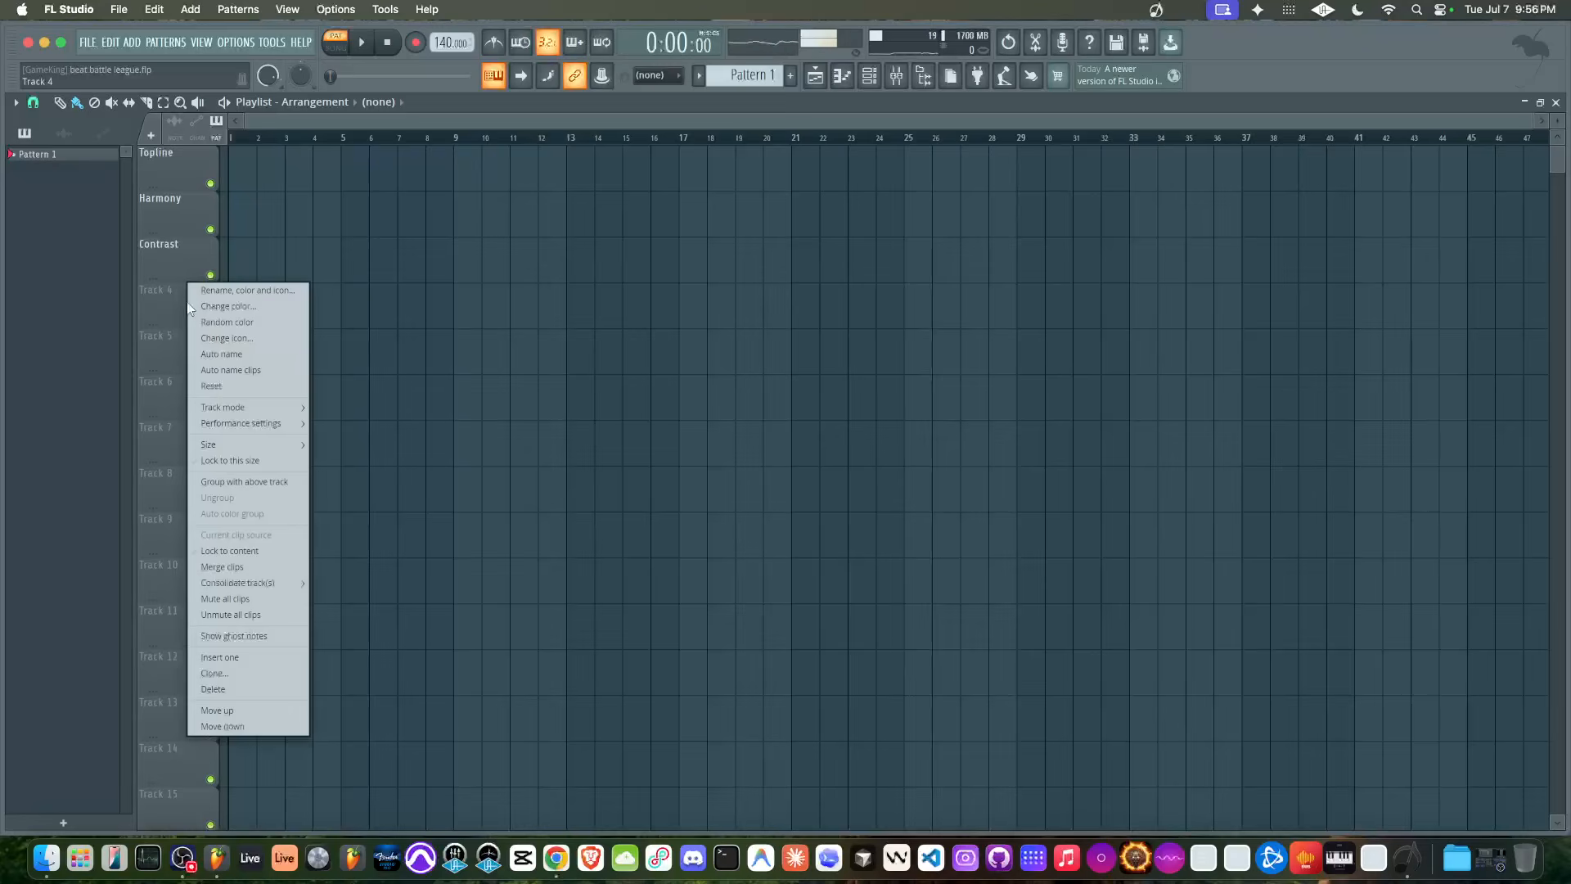
click(190, 290)
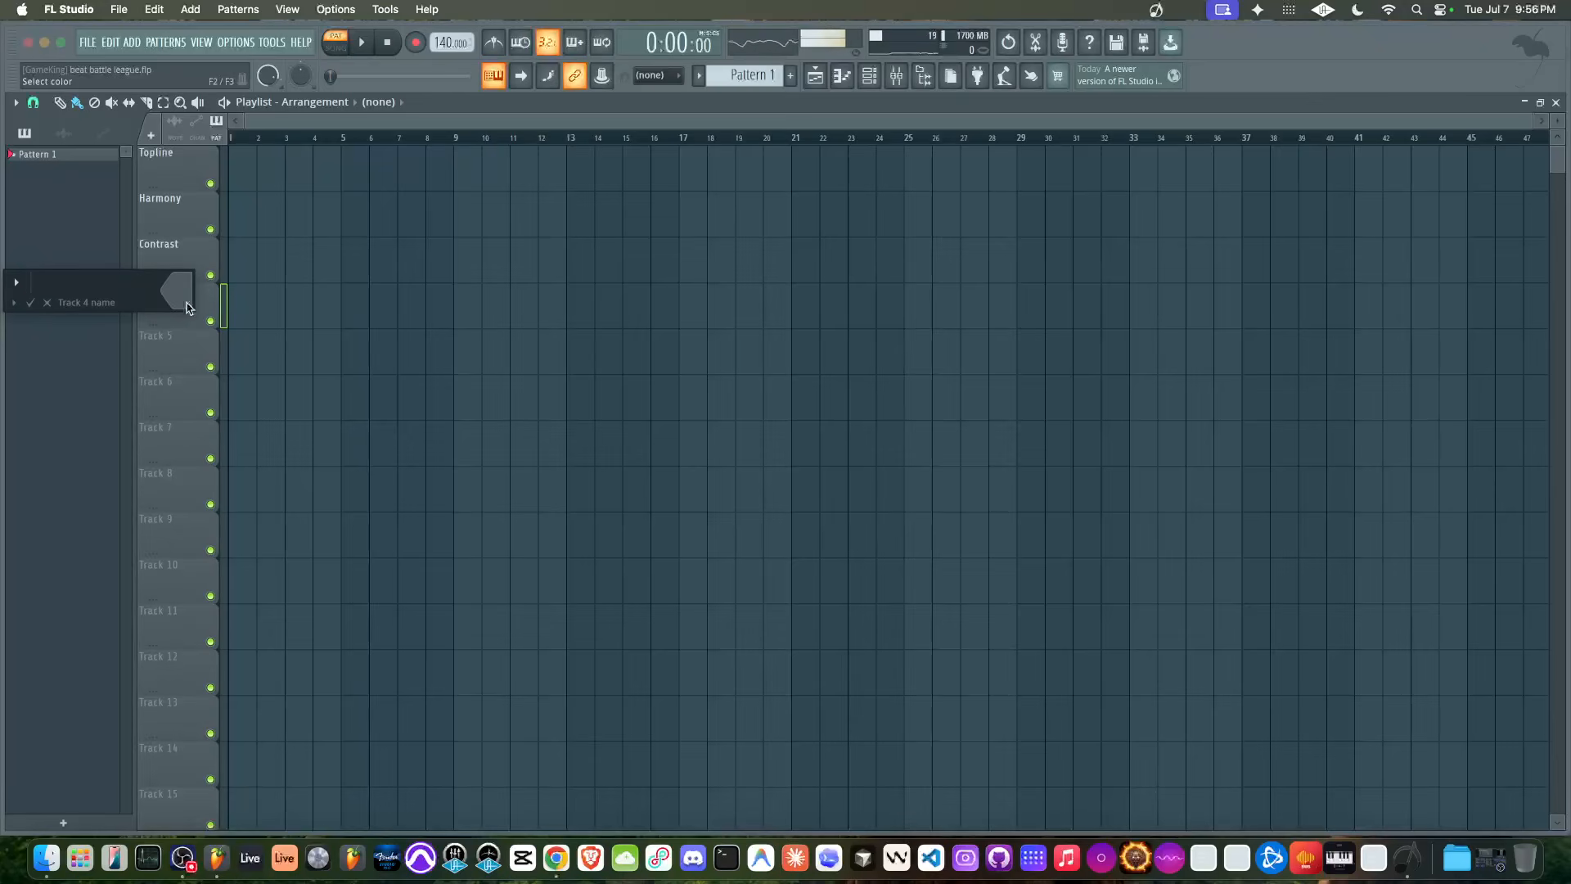
text(Rhythm)
key(Return)
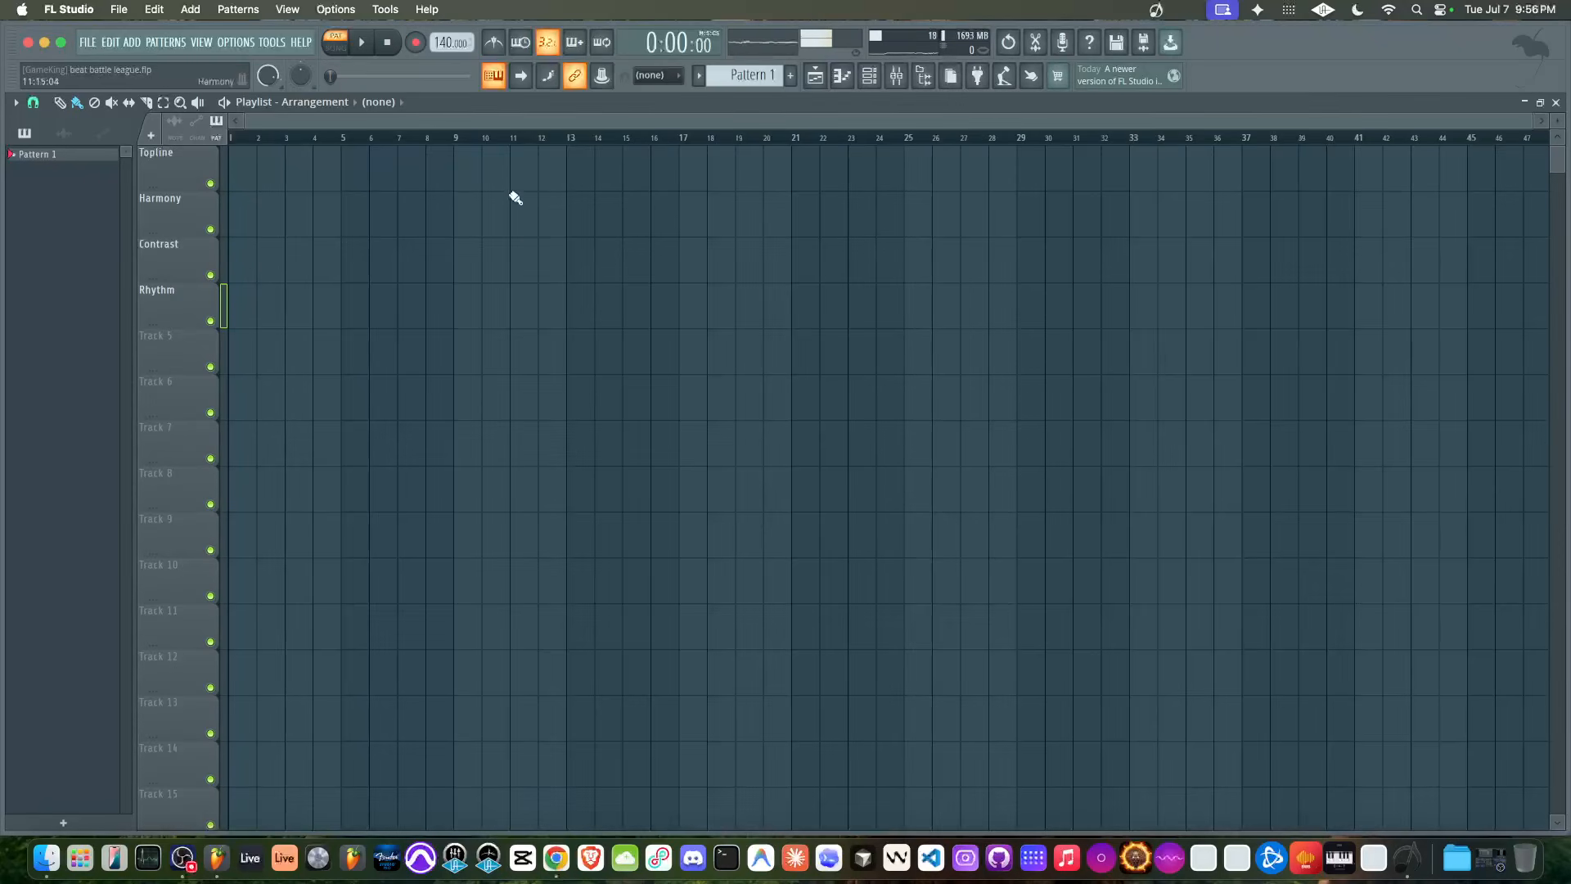
Open the JV-1080 channel's synth and play its MK-80 EP patch
click(874, 77)
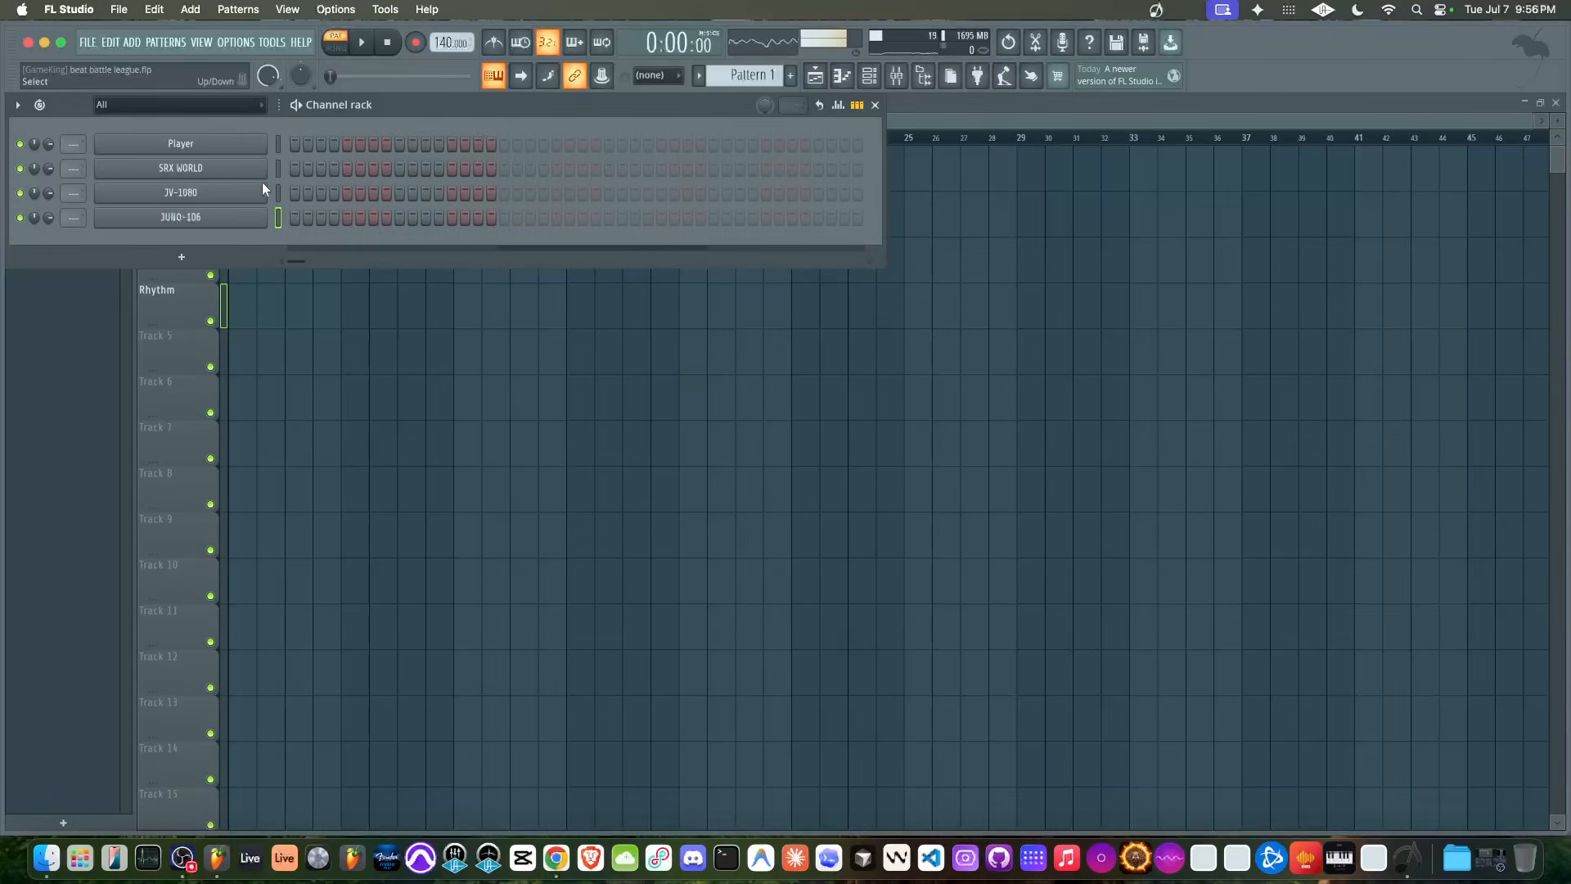
click(241, 193)
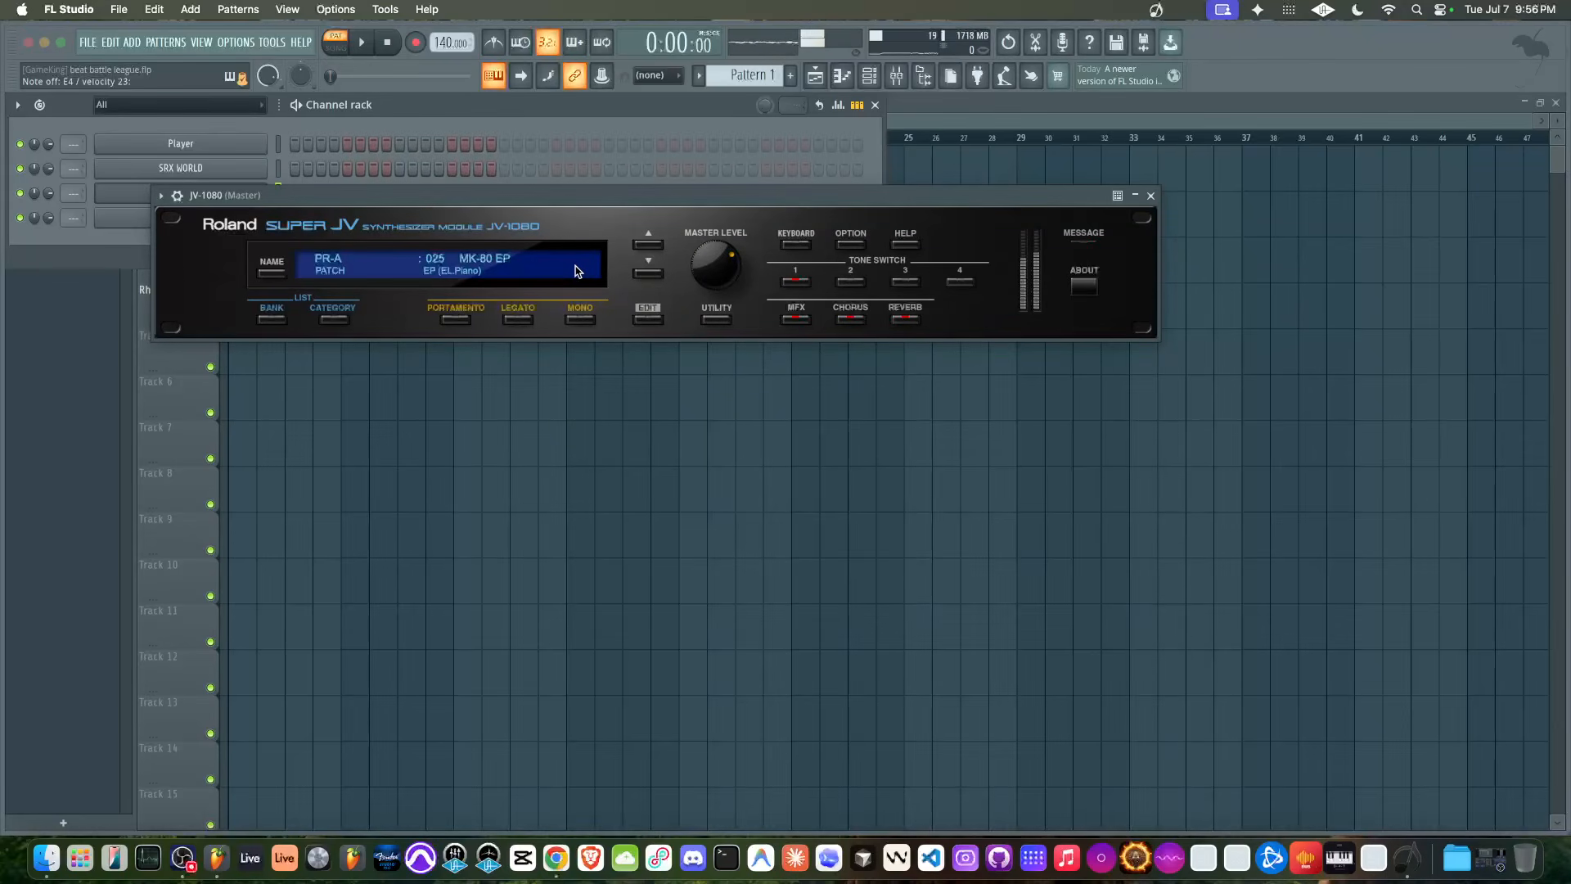
click(540, 358)
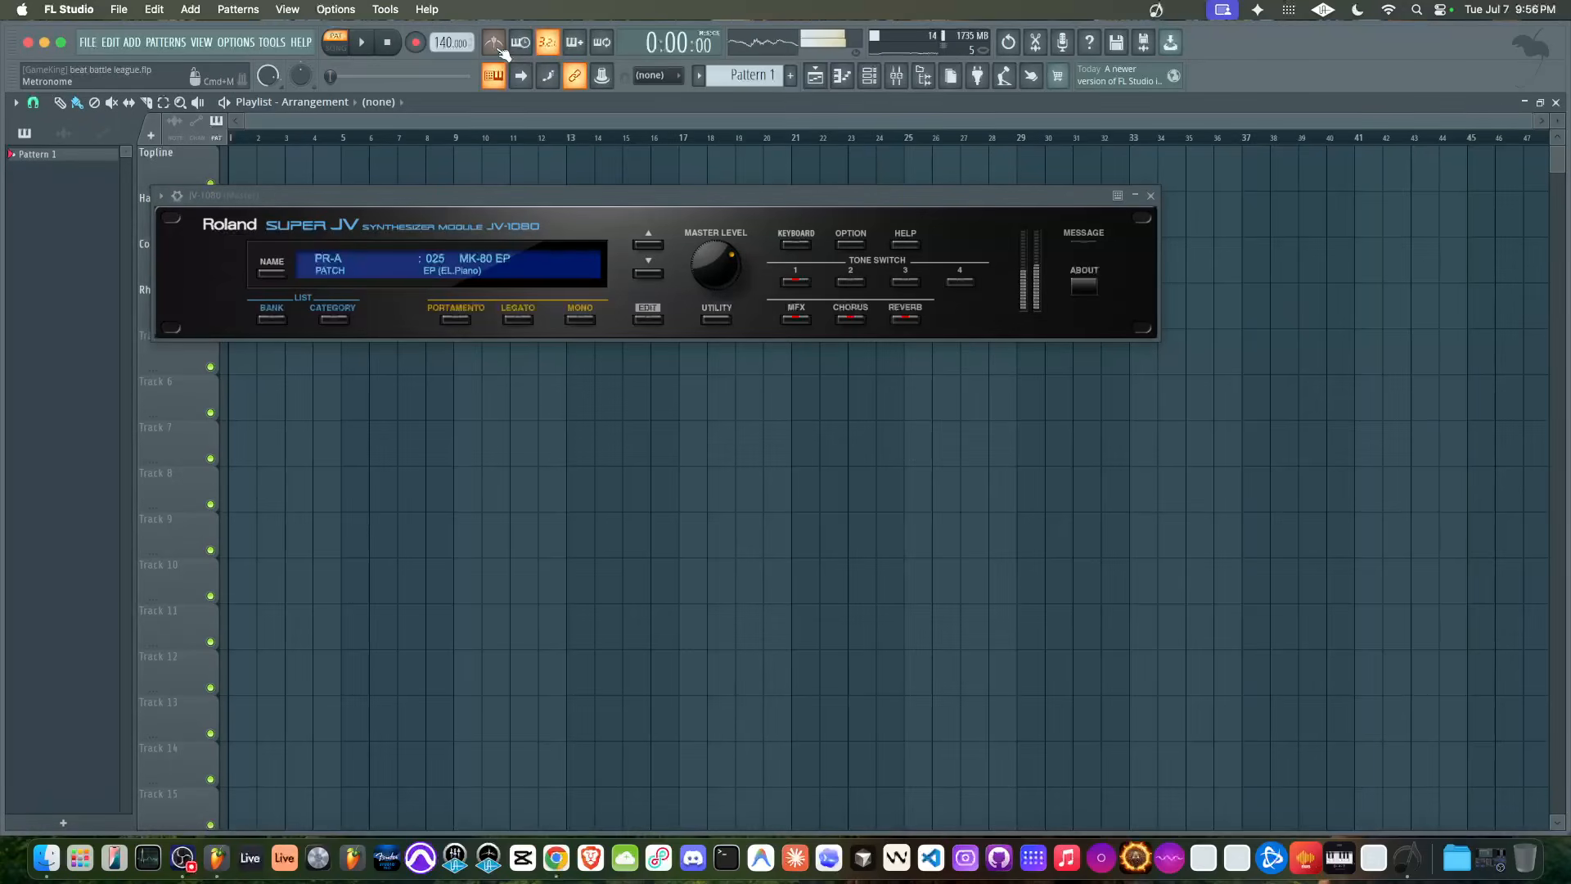
Turn on the metronome and set the project tempo to 93 BPM
right_click(447, 43)
click(610, 48)
click(790, 376)
click(790, 376)
click(791, 375)
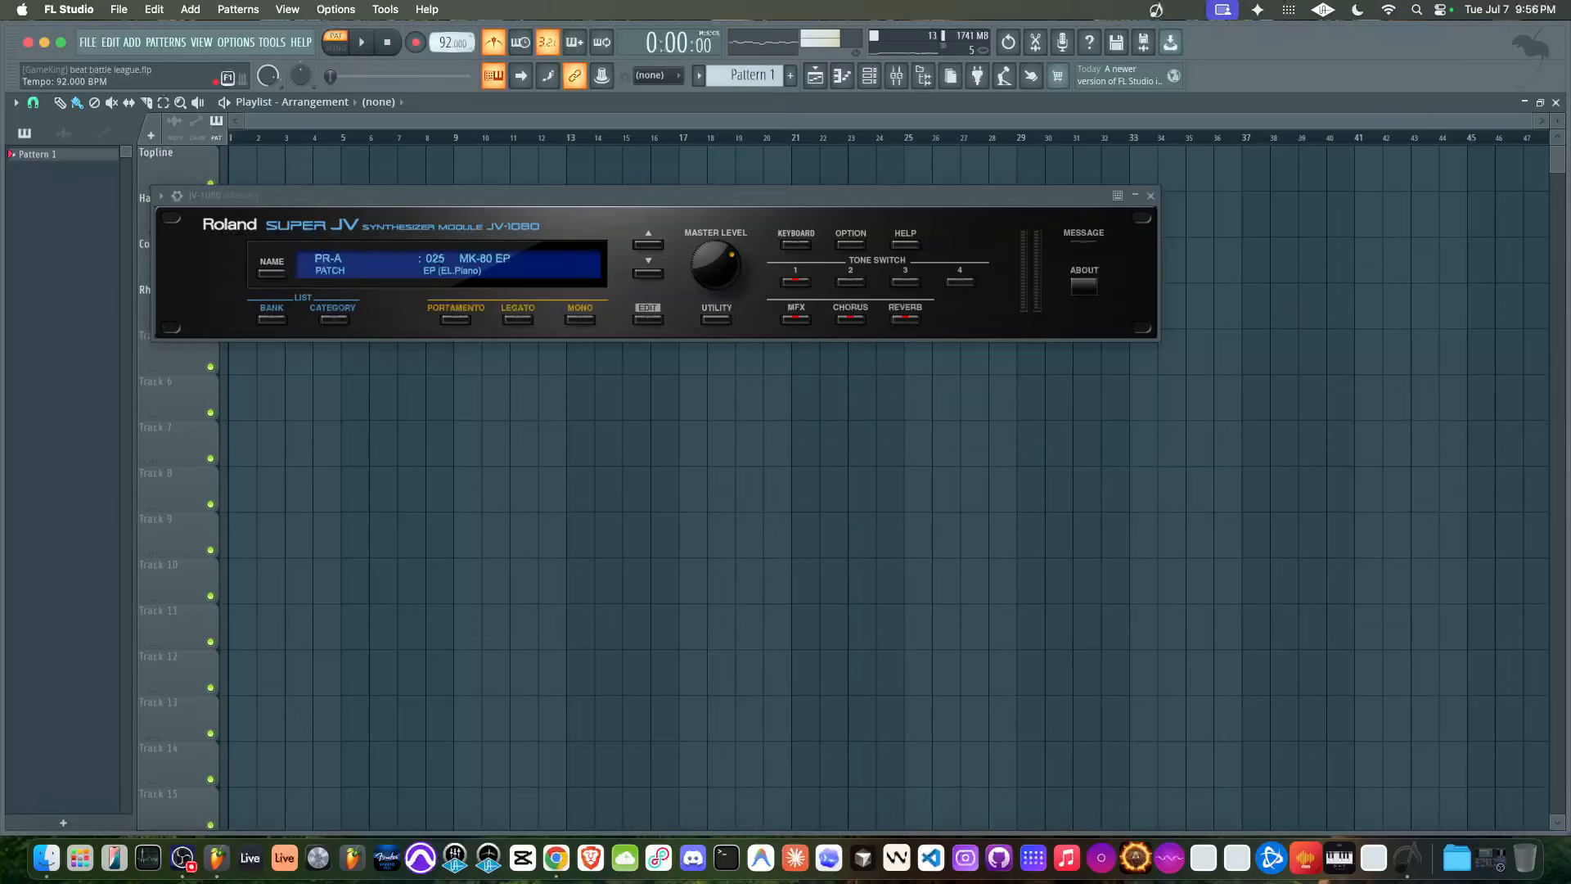
Record about 16 bars of JV-1080 electric piano in song mode, and move the recorded clip onto the Harmony track
click(342, 49)
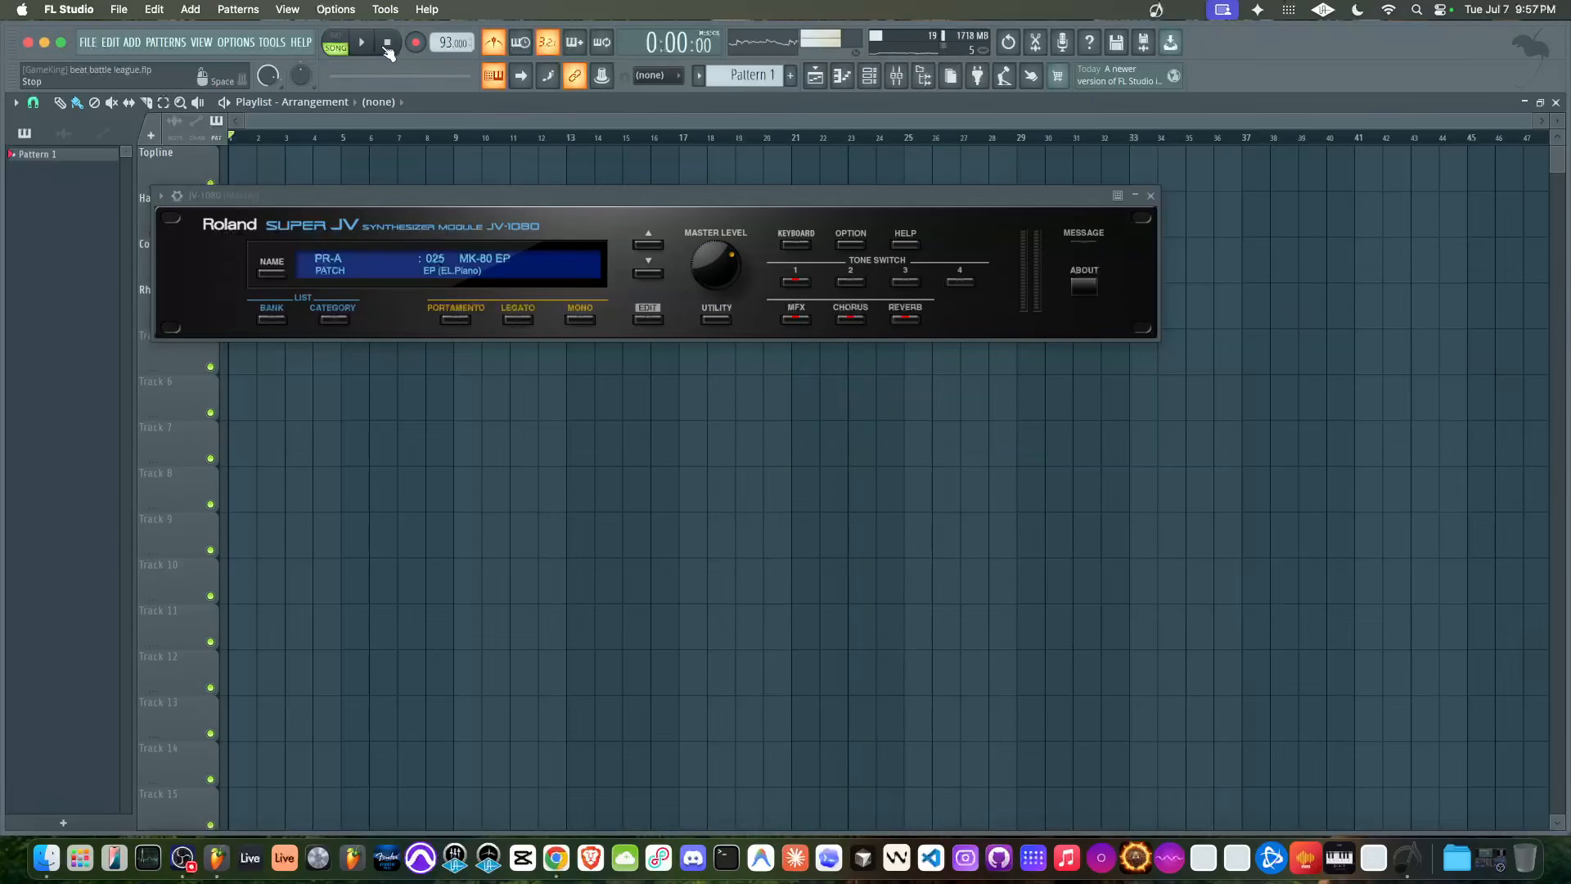
click(415, 45)
click(362, 45)
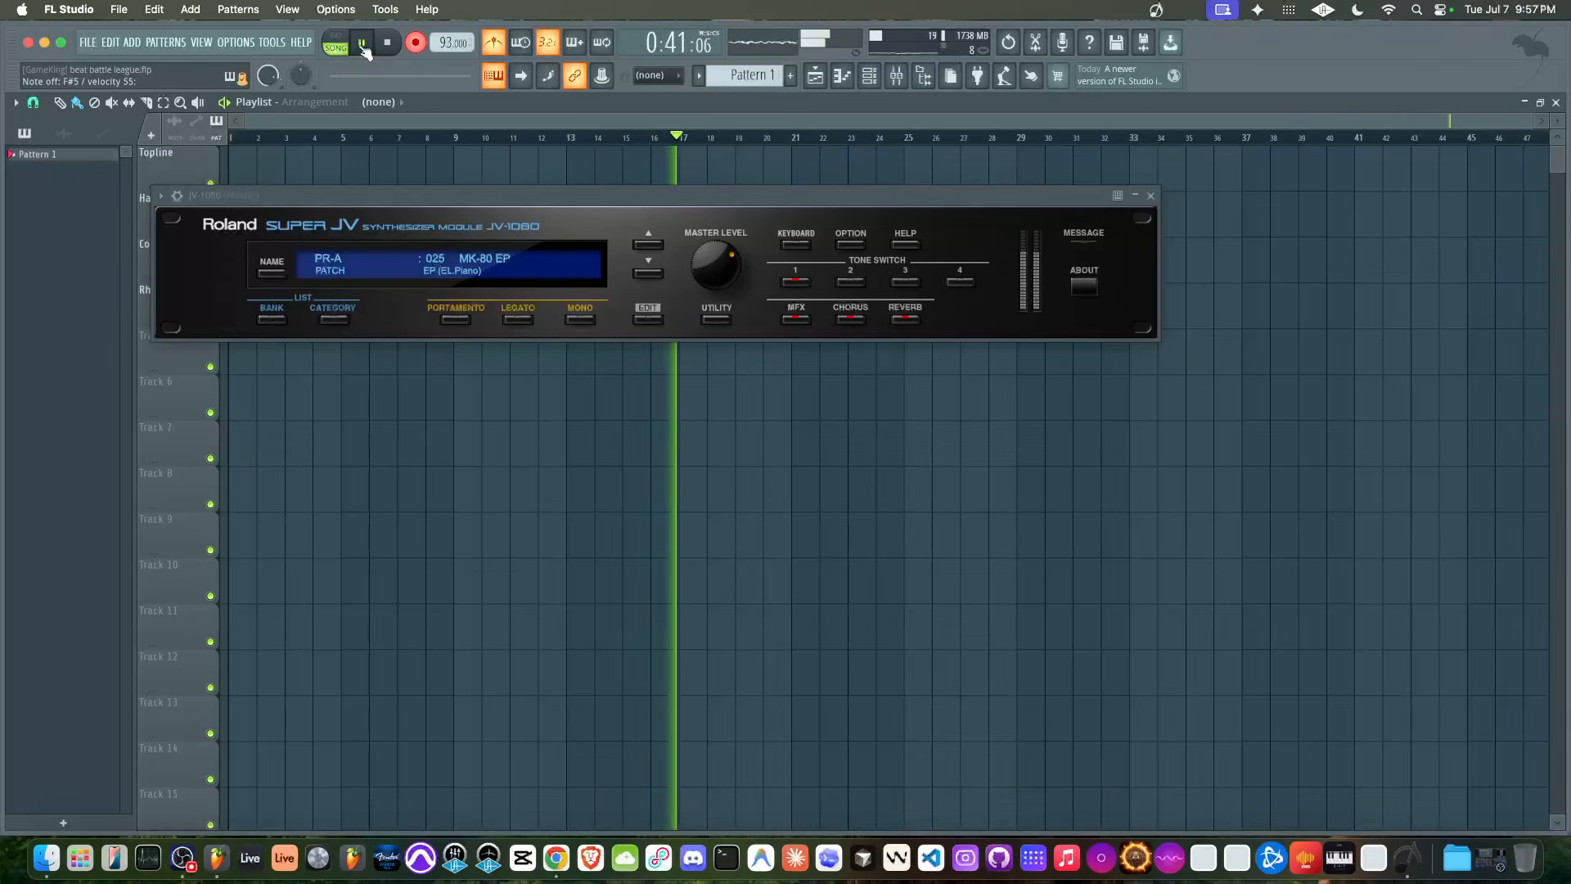
click(387, 41)
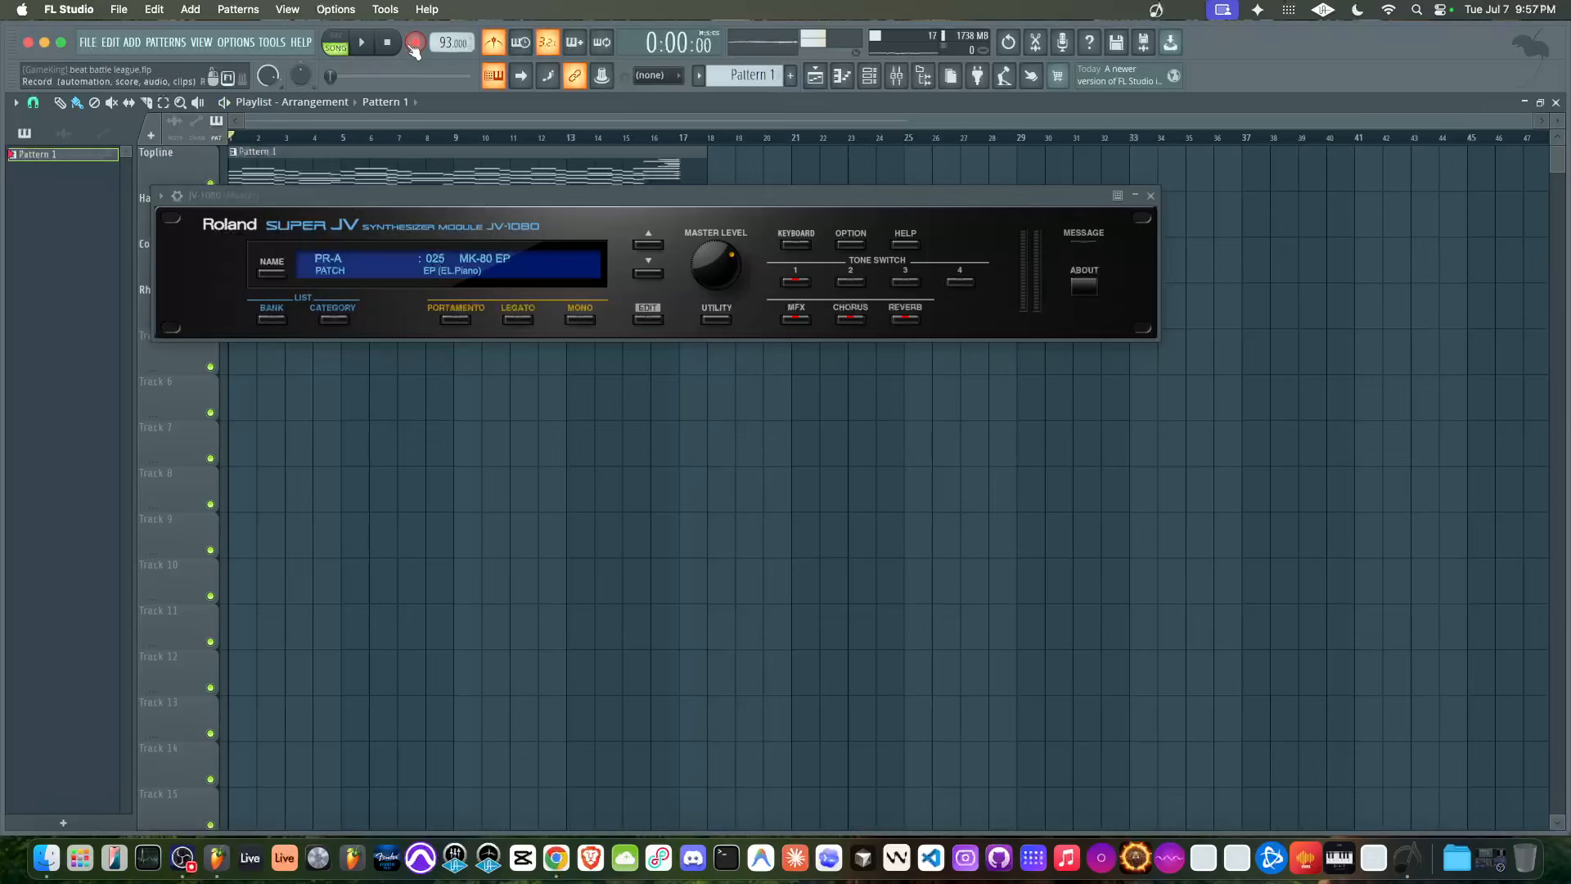
click(1150, 196)
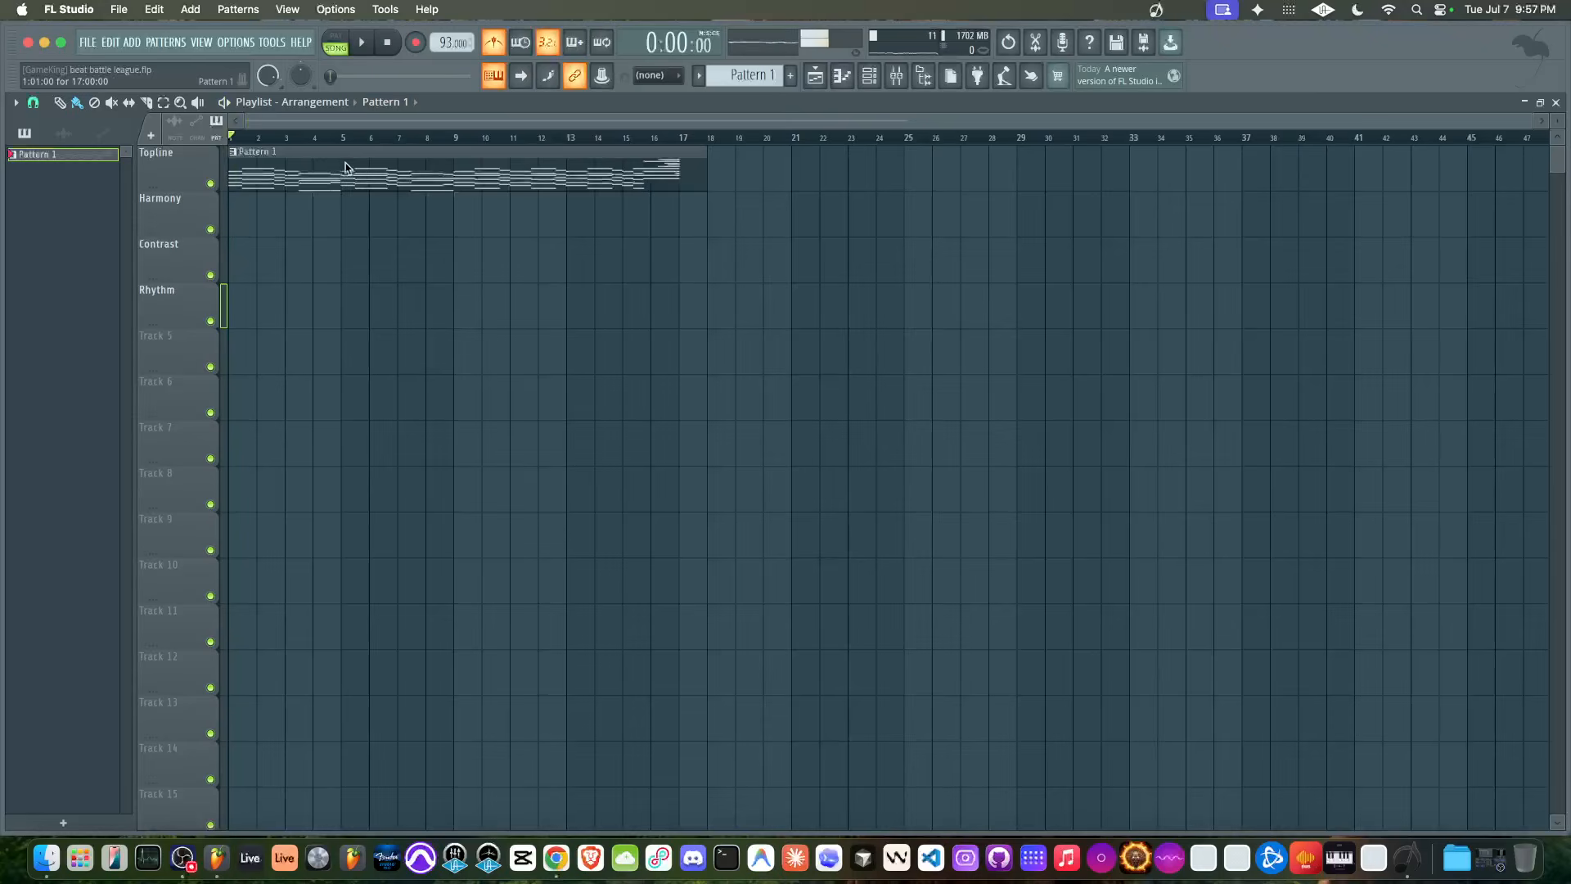
drag(342, 181, 342, 227)
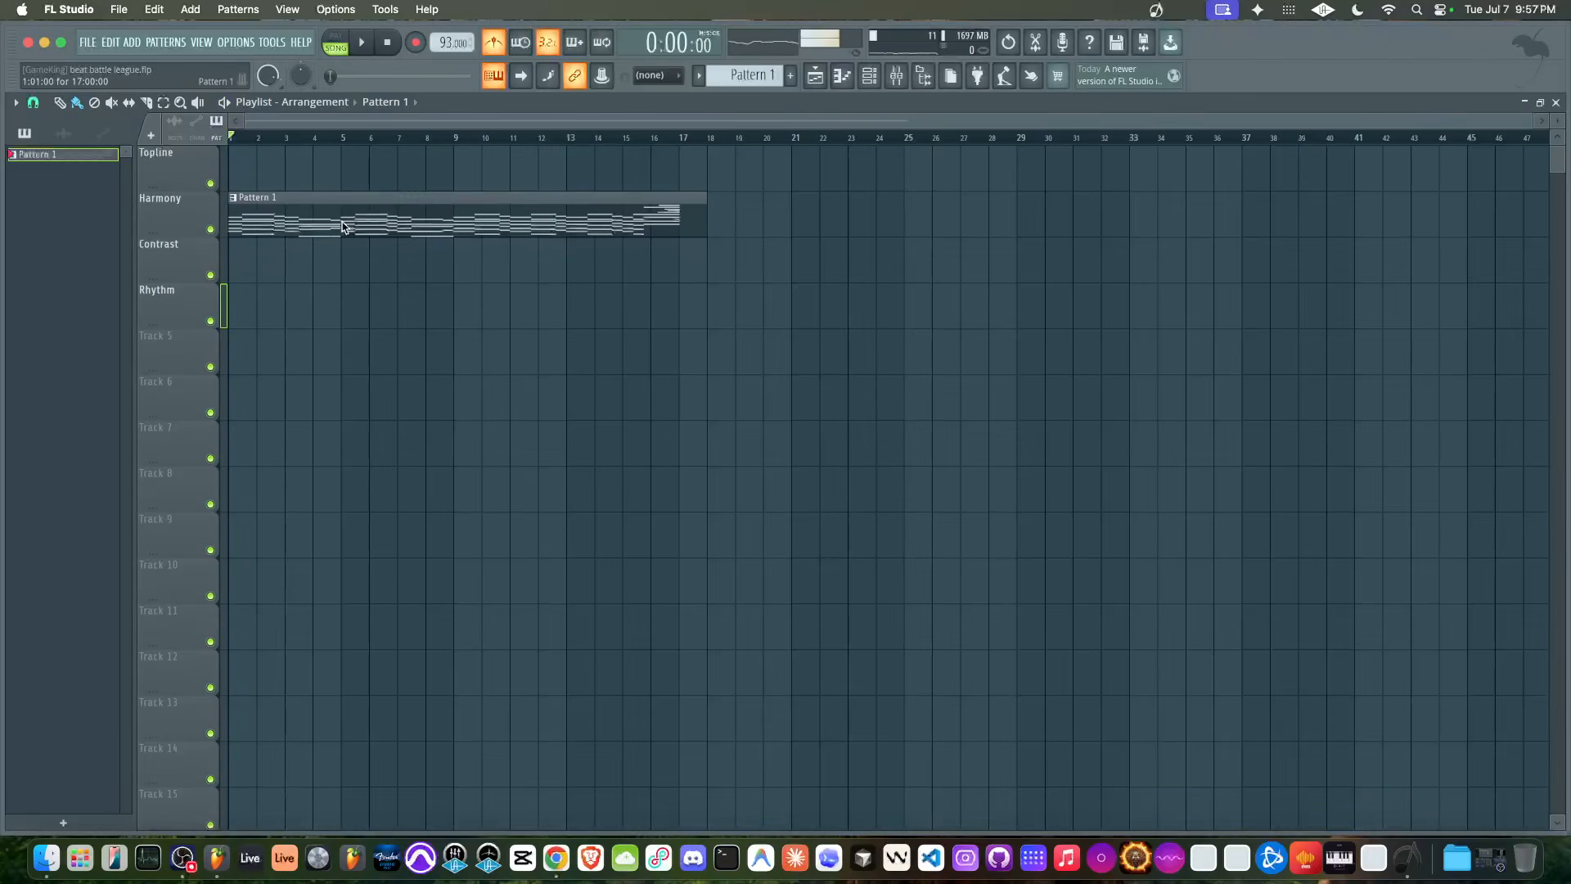
Switch to Pattern 2 and browse the SRX WORLD flute patches during playback, then return to Pattern 1
click(861, 84)
drag(757, 75, 764, 56)
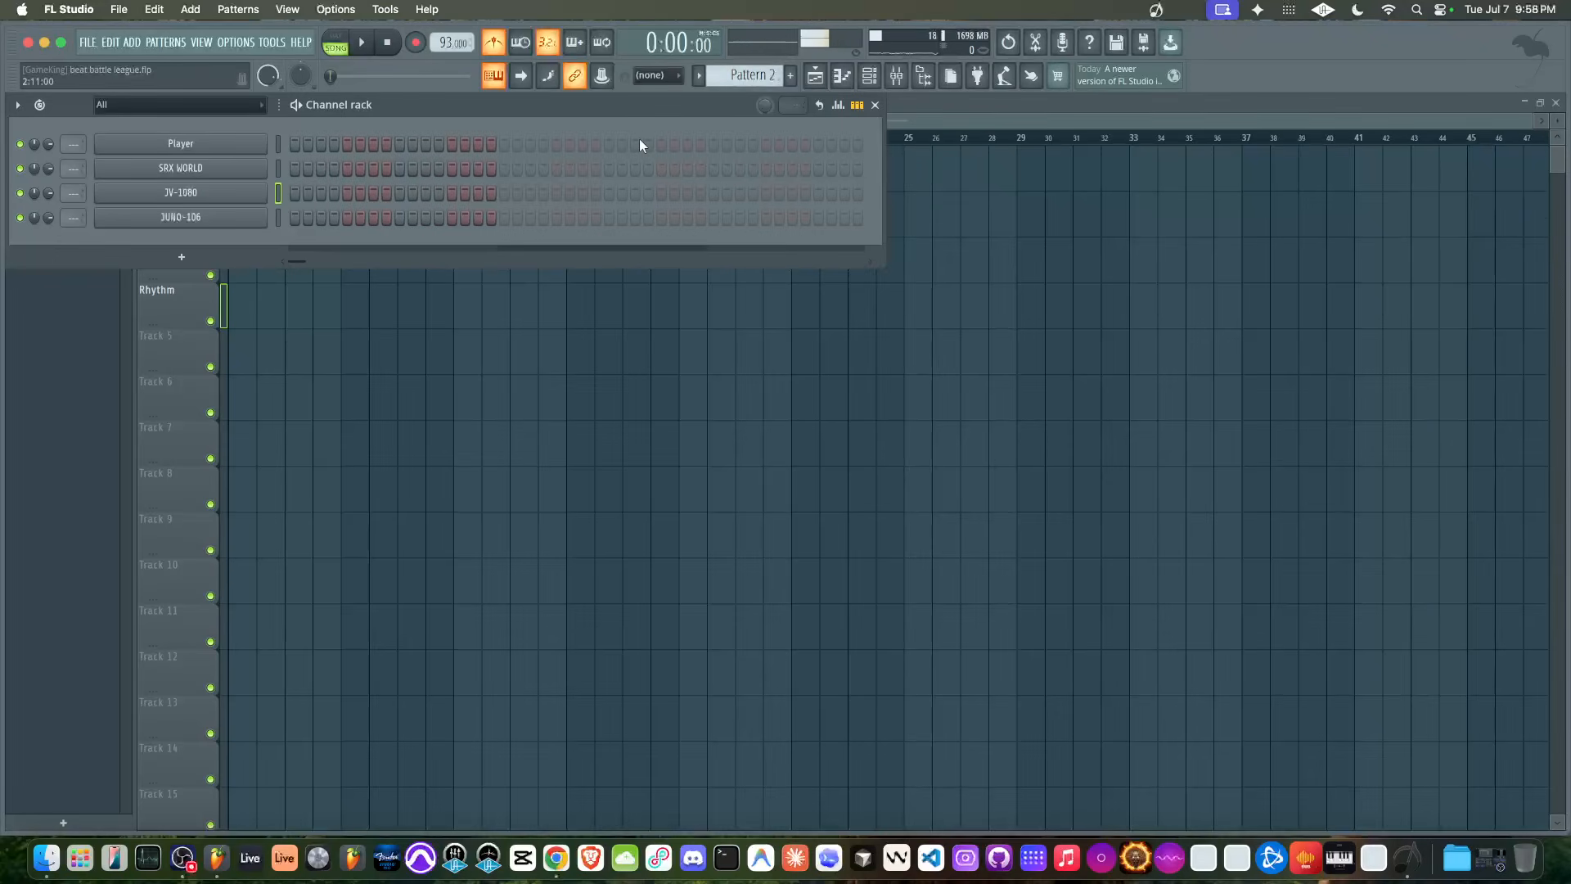
key(space)
click(247, 172)
click(250, 178)
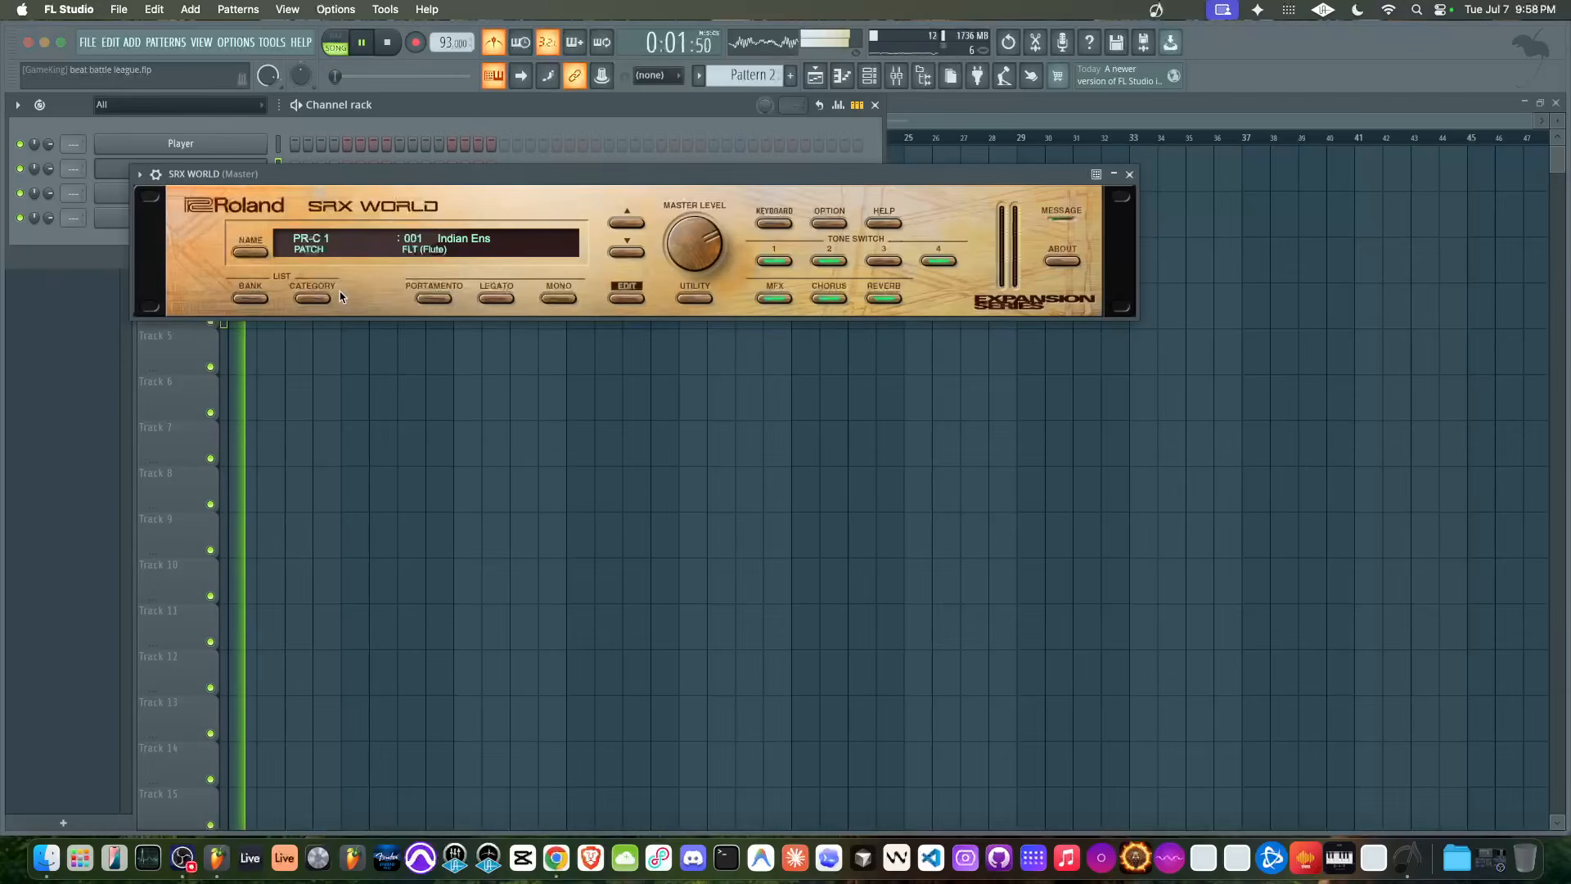
click(319, 301)
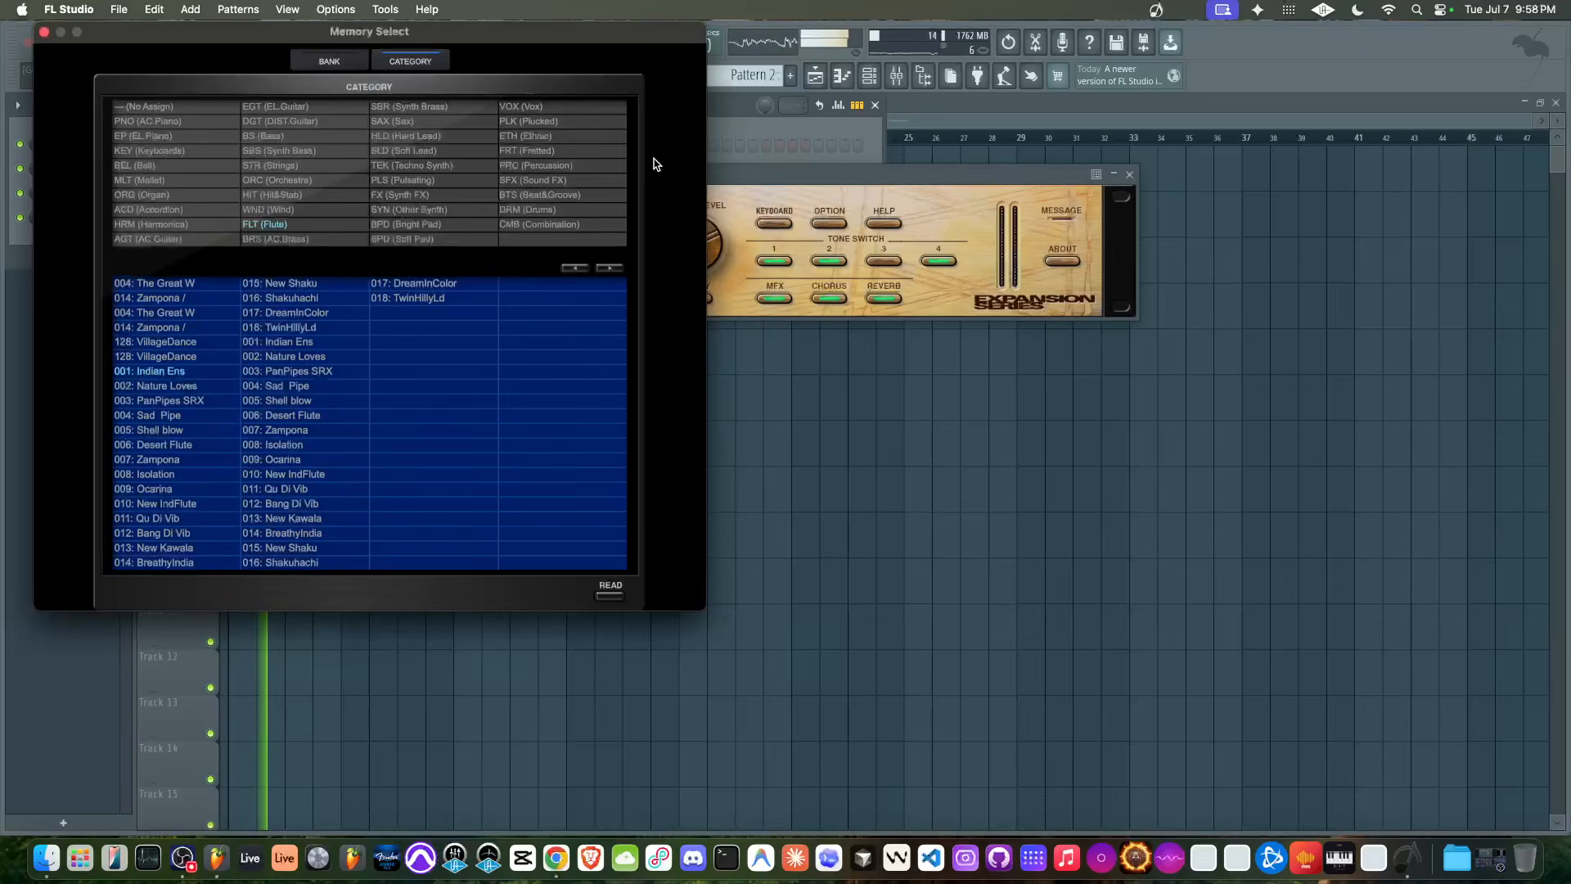
click(611, 595)
key(space)
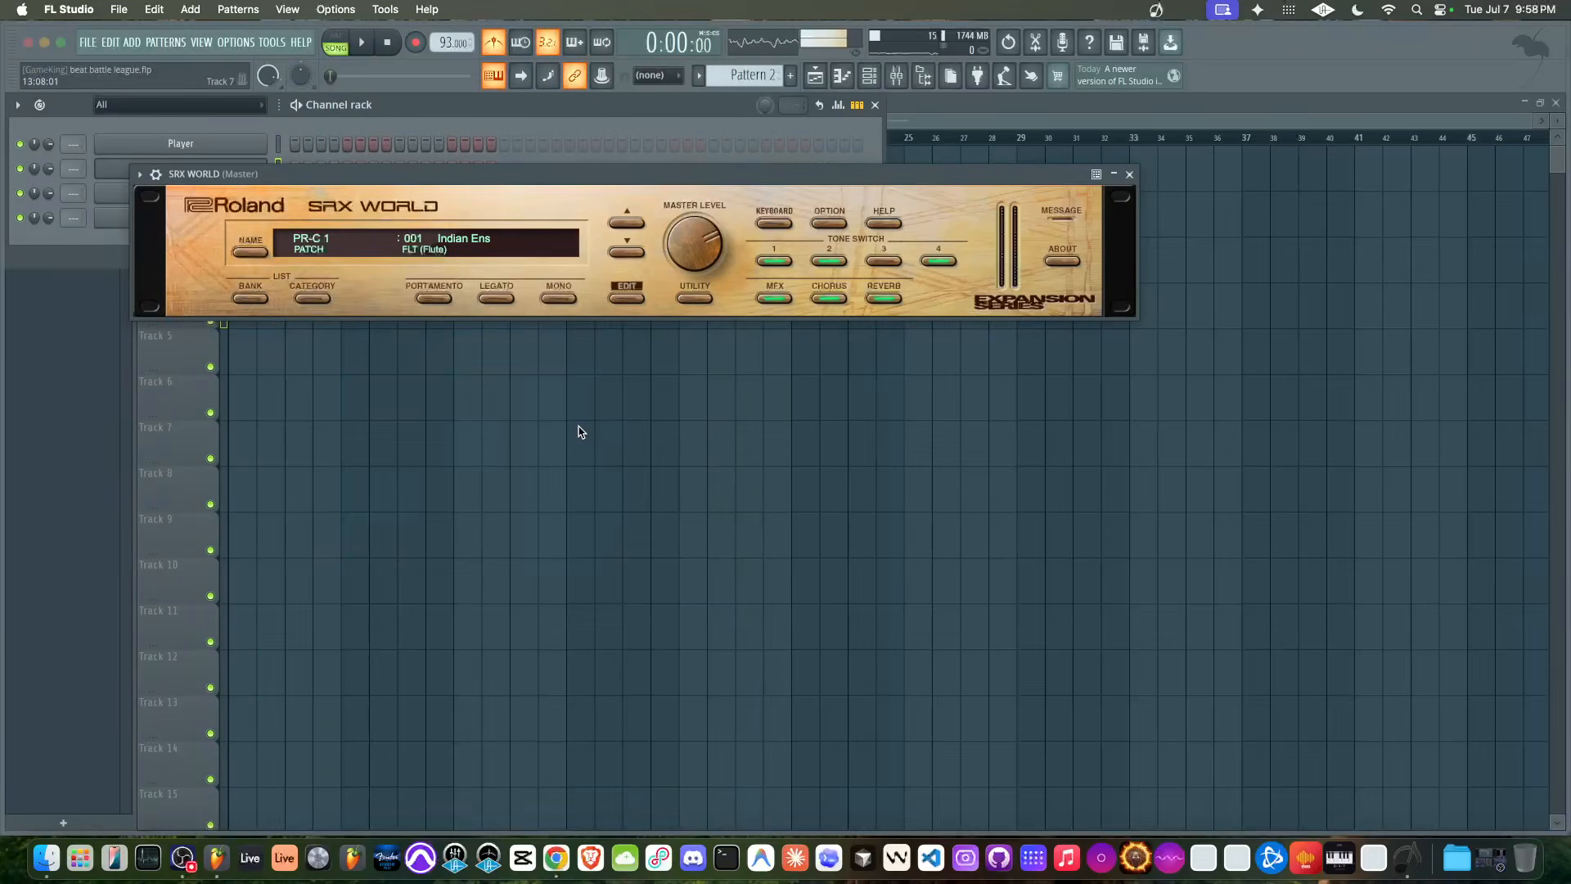
click(1129, 173)
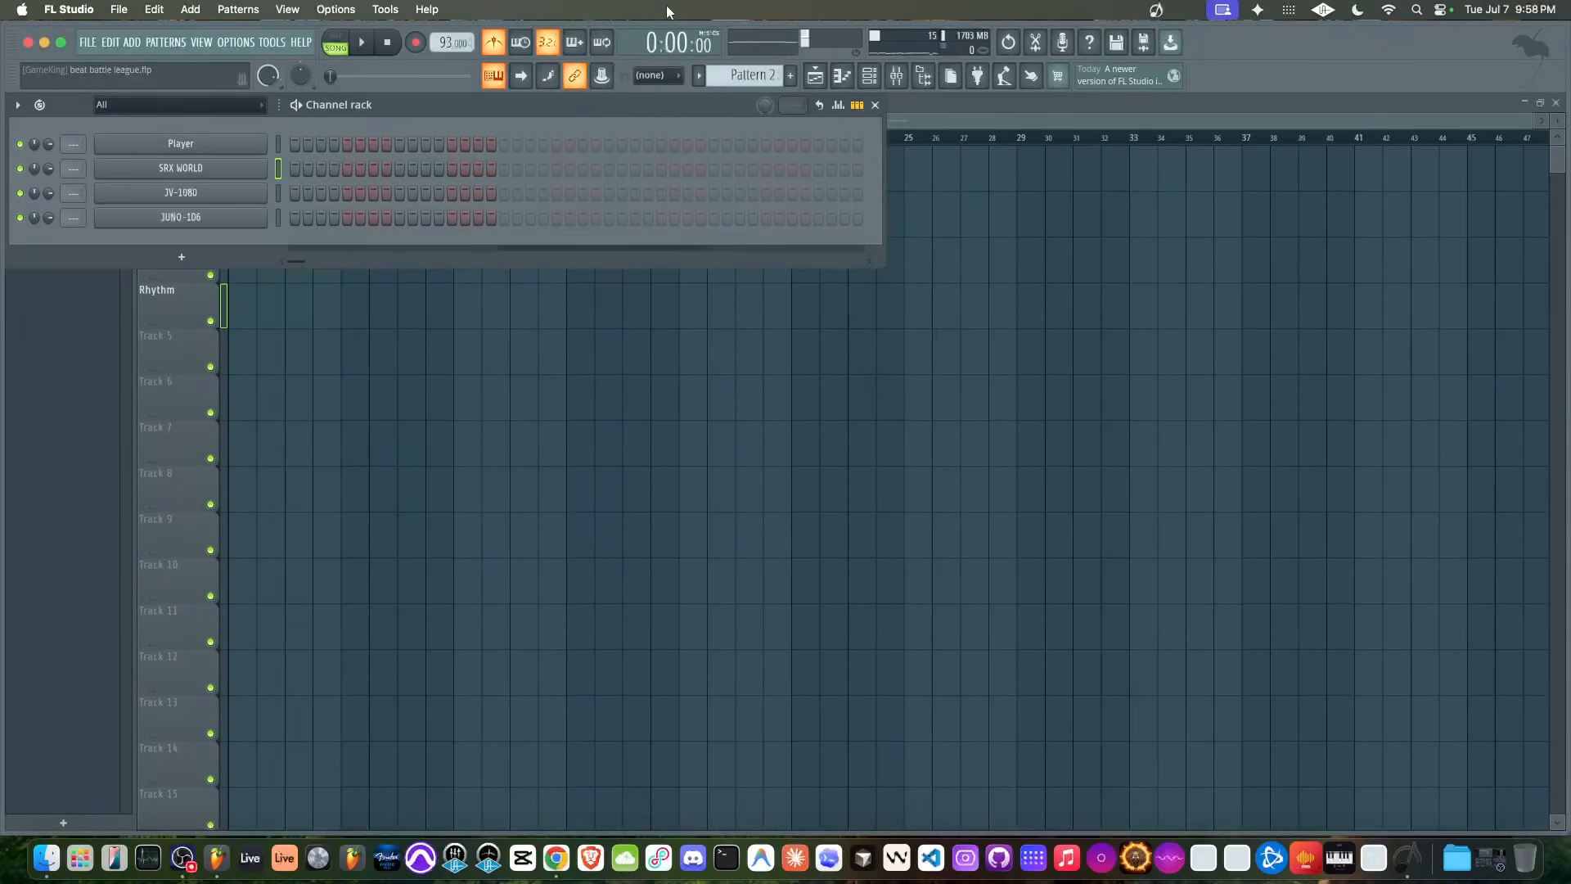
scroll(760, 64, up, 1)
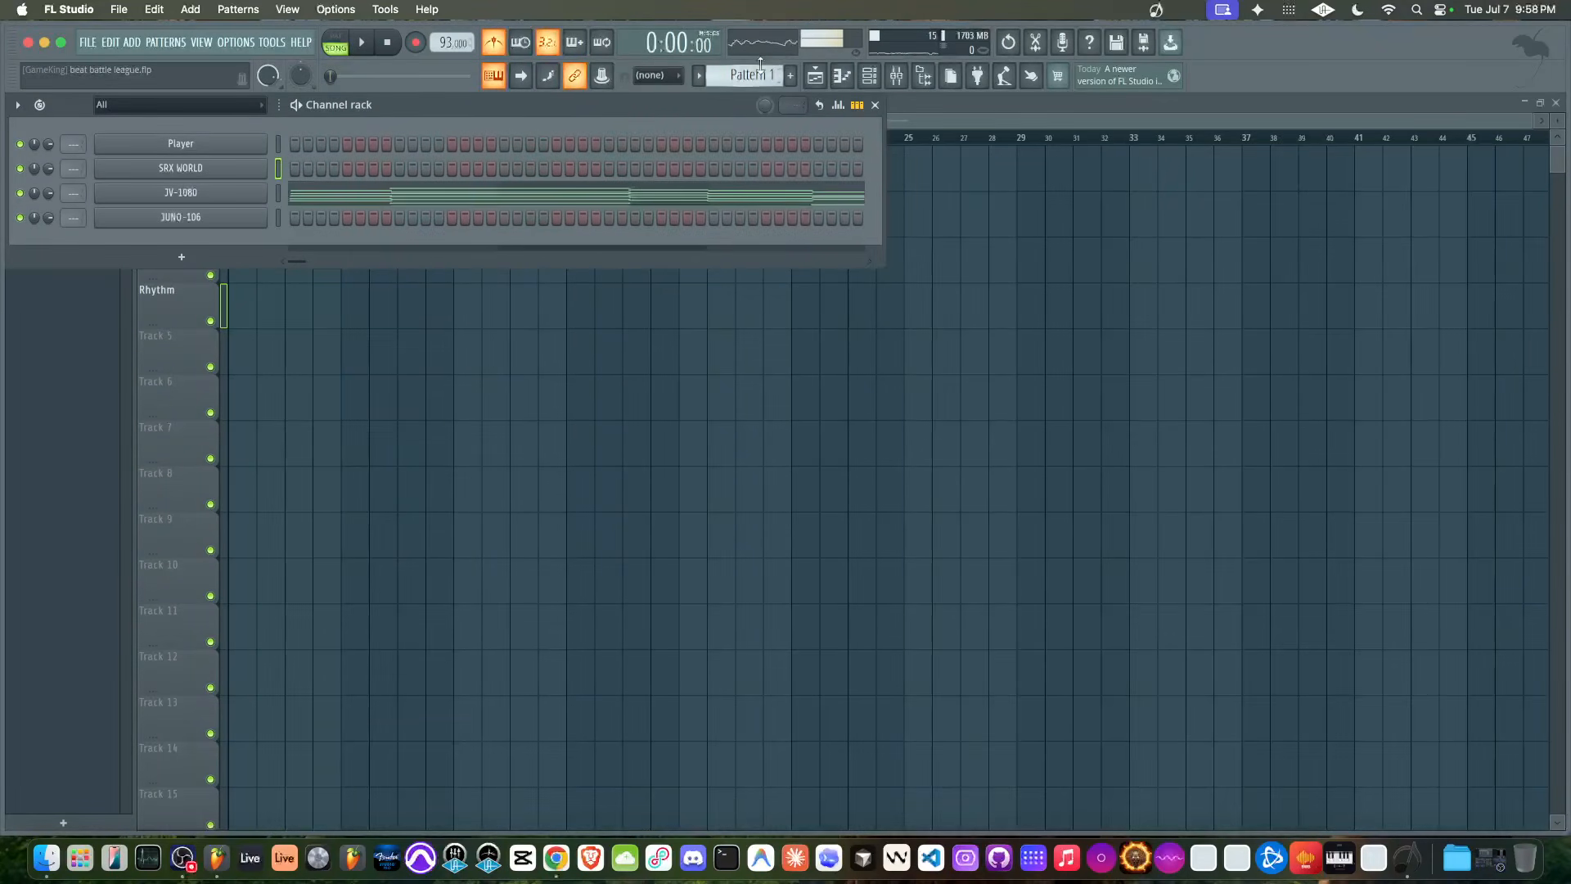
Add an FL Keys channel to the channel rack and try out its Grand Piano sound
click(245, 257)
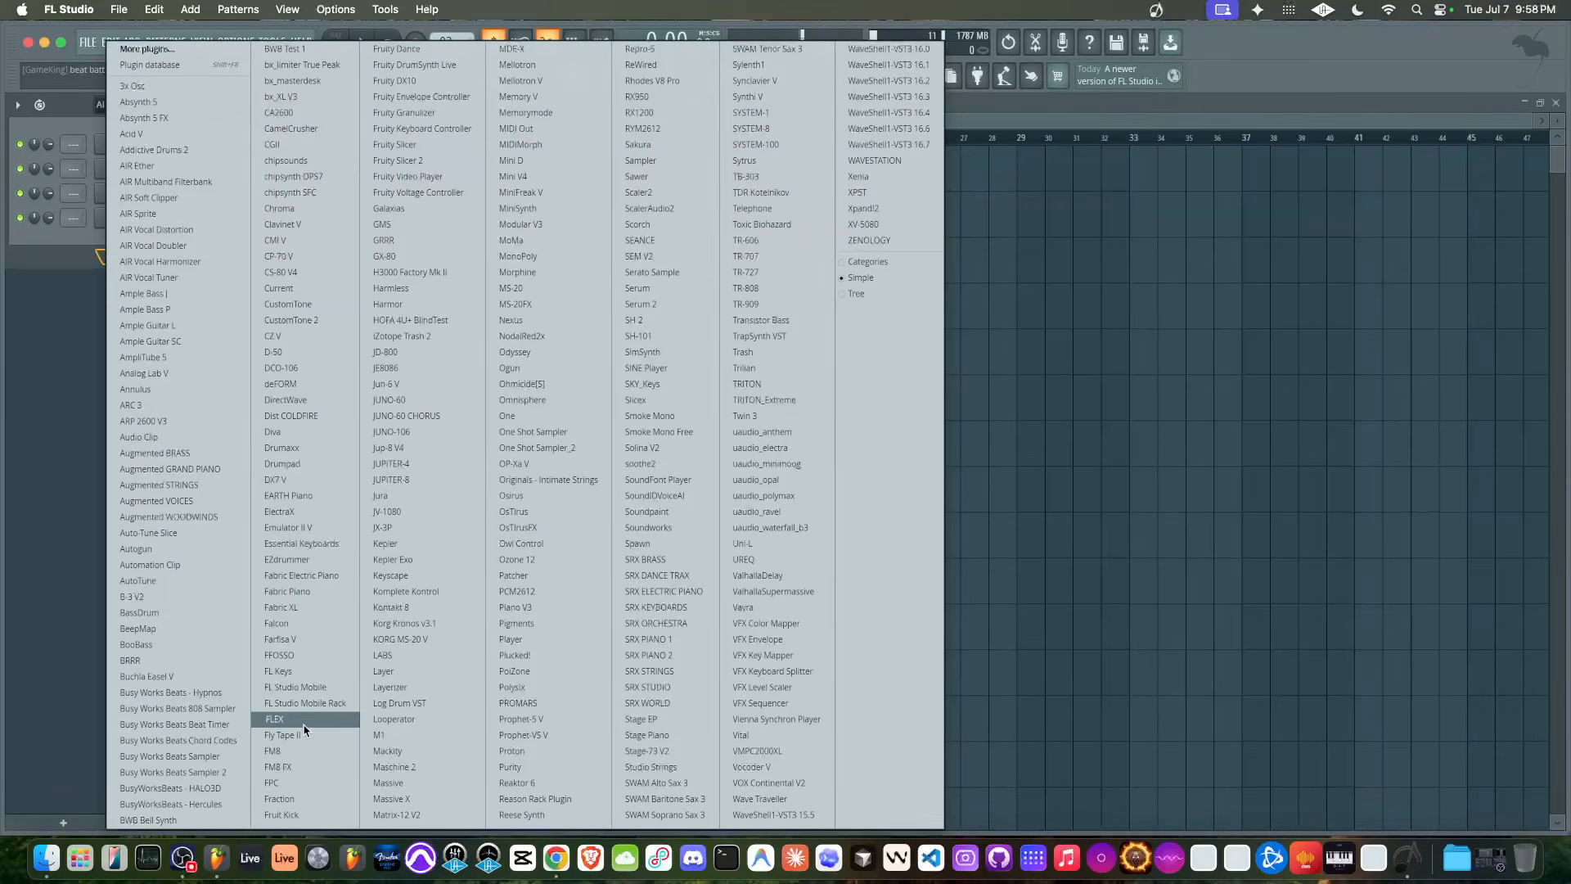
click(309, 668)
drag(319, 160, 661, 222)
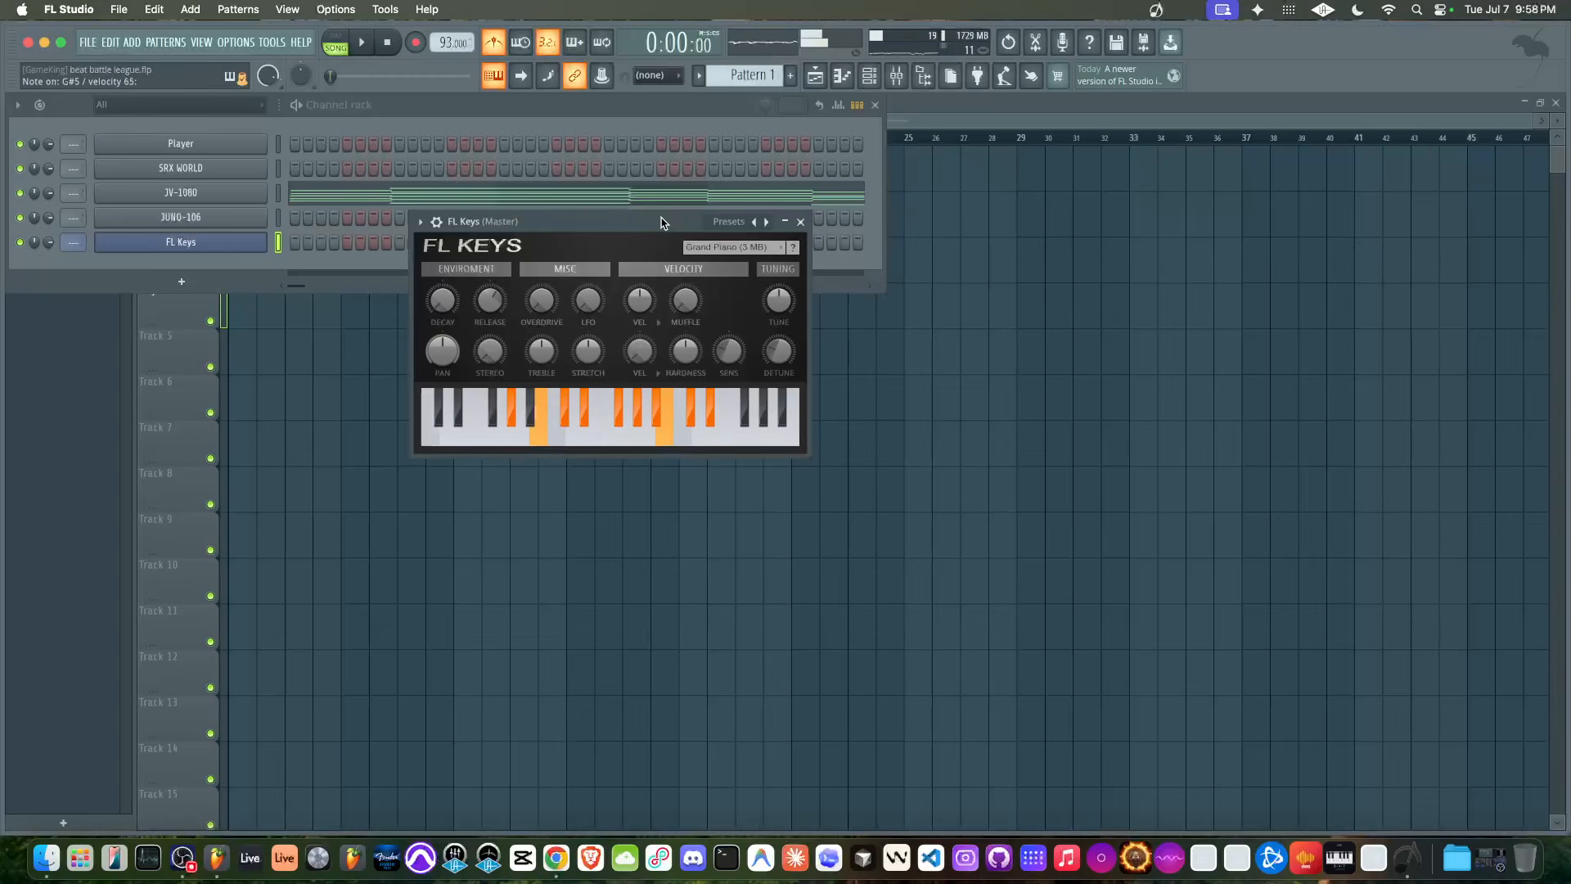
Replace the FL Keys channel with Plucked! and adjust its decay while auditioning it
right_click(242, 243)
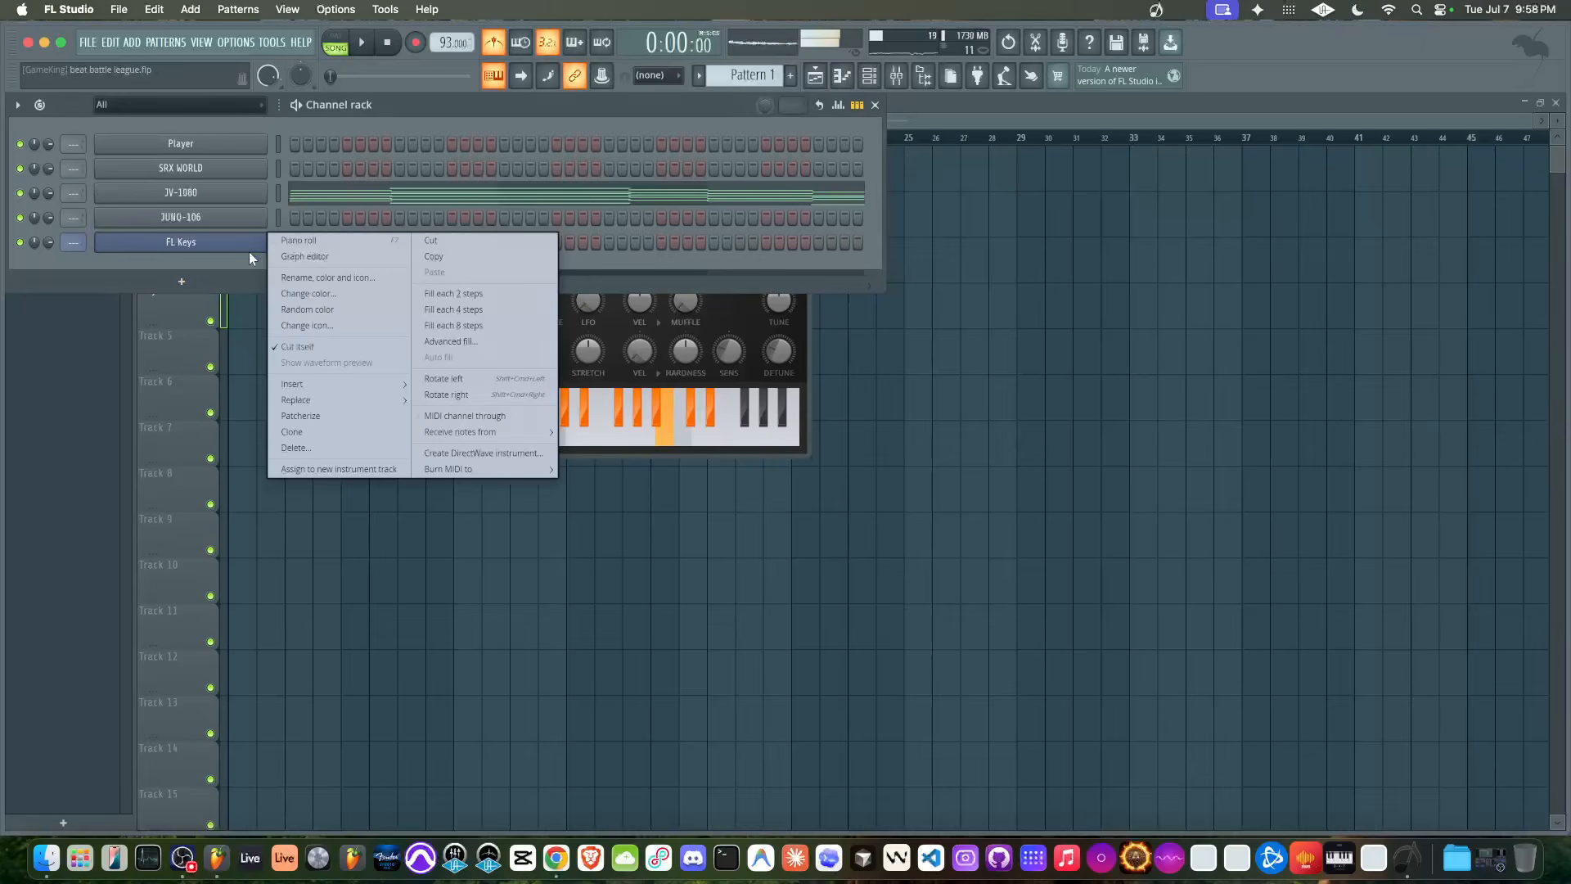
mouse_move(363, 405)
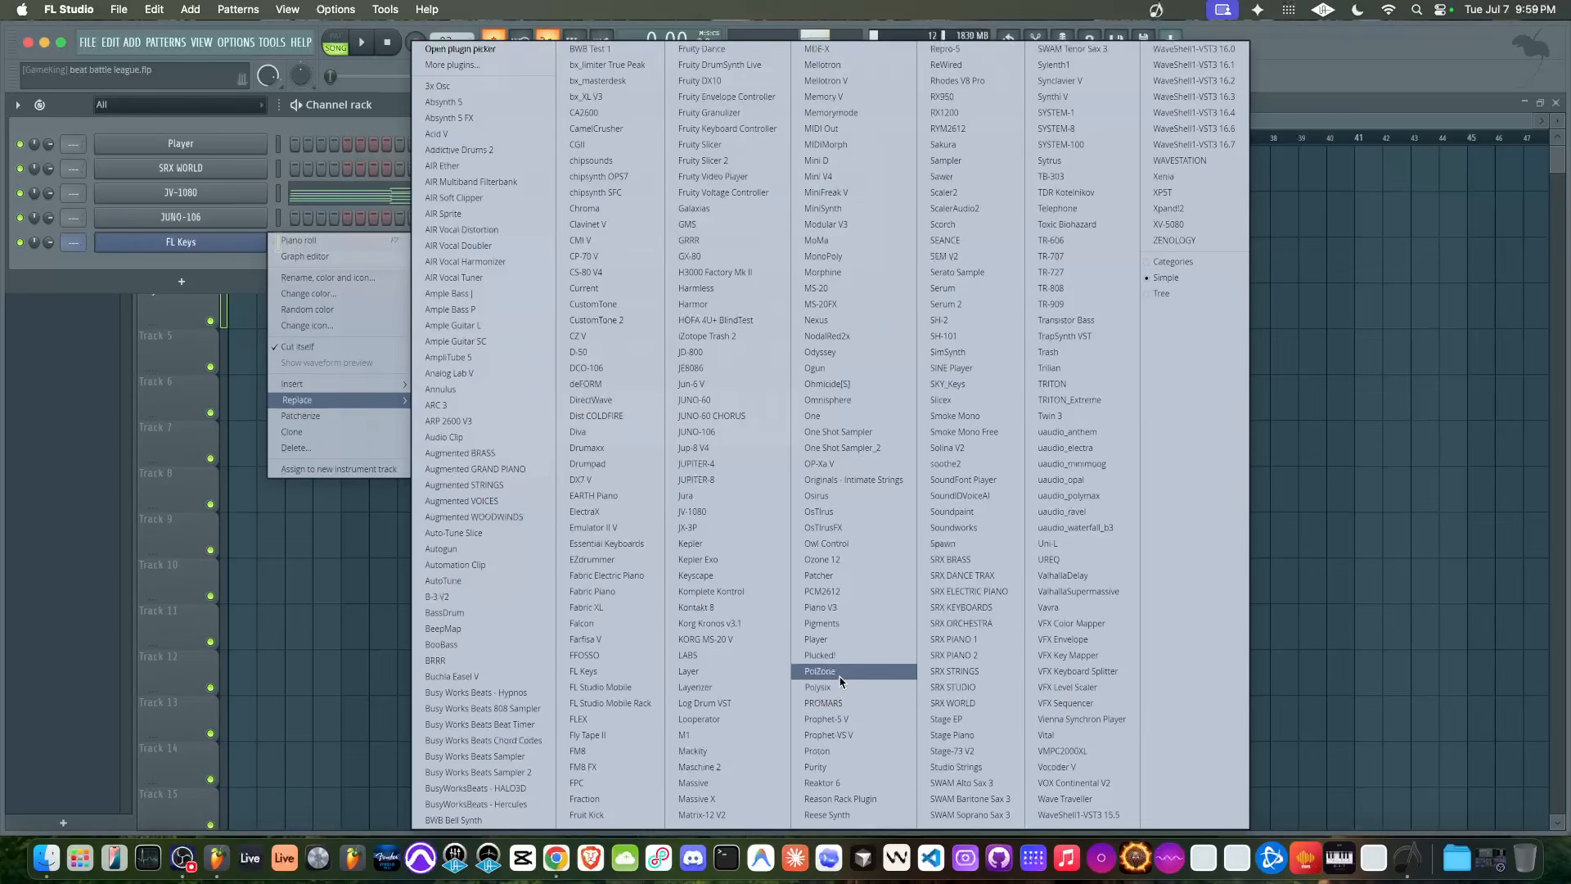
click(820, 655)
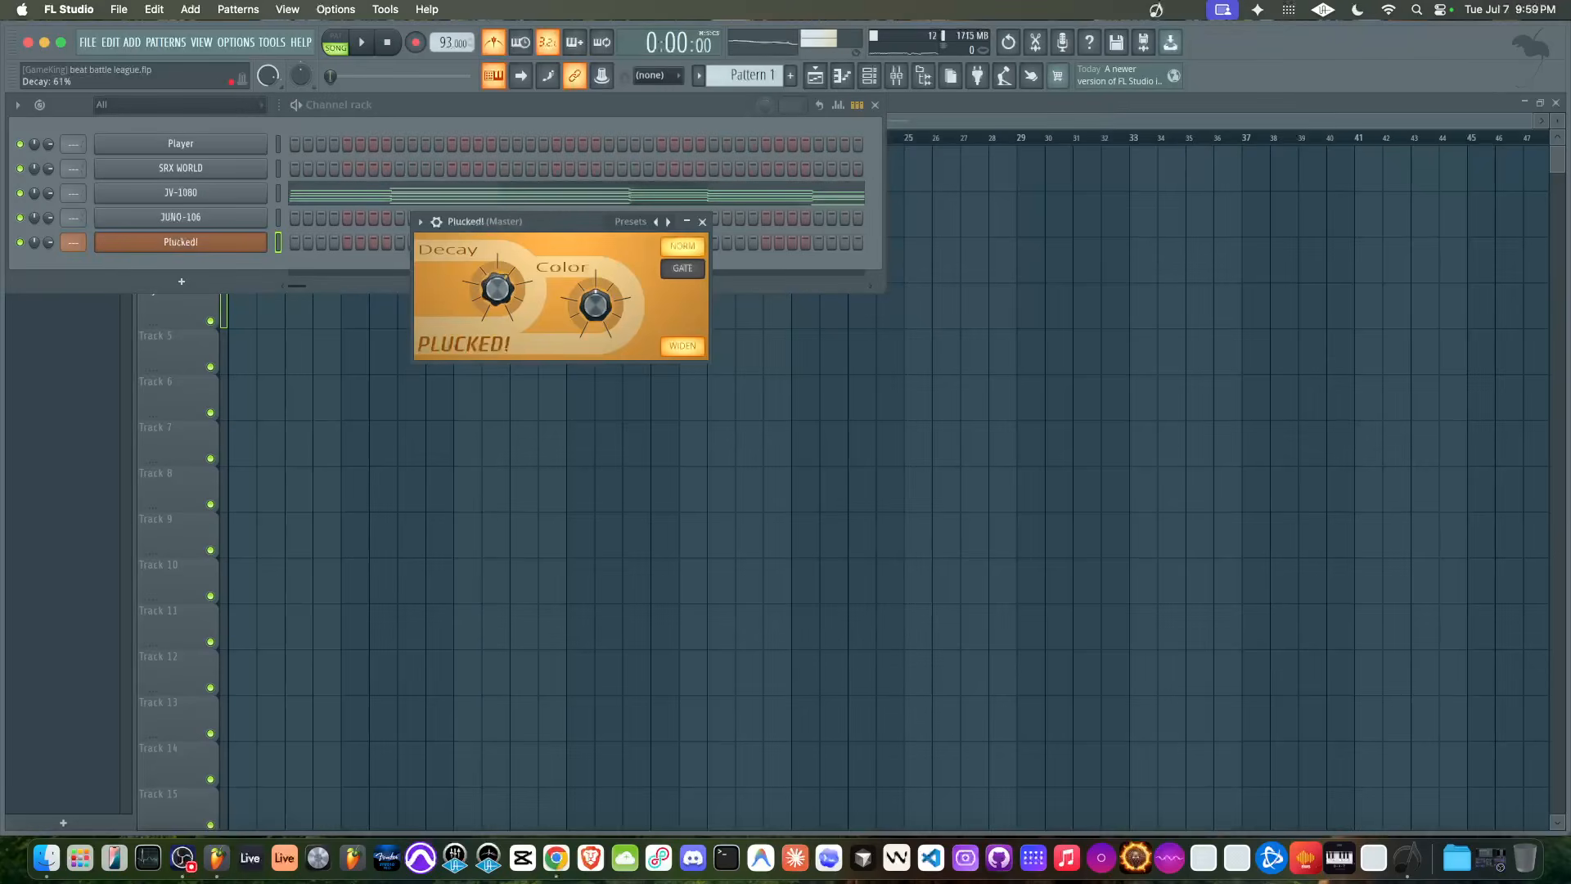
drag(501, 290, 501, 283)
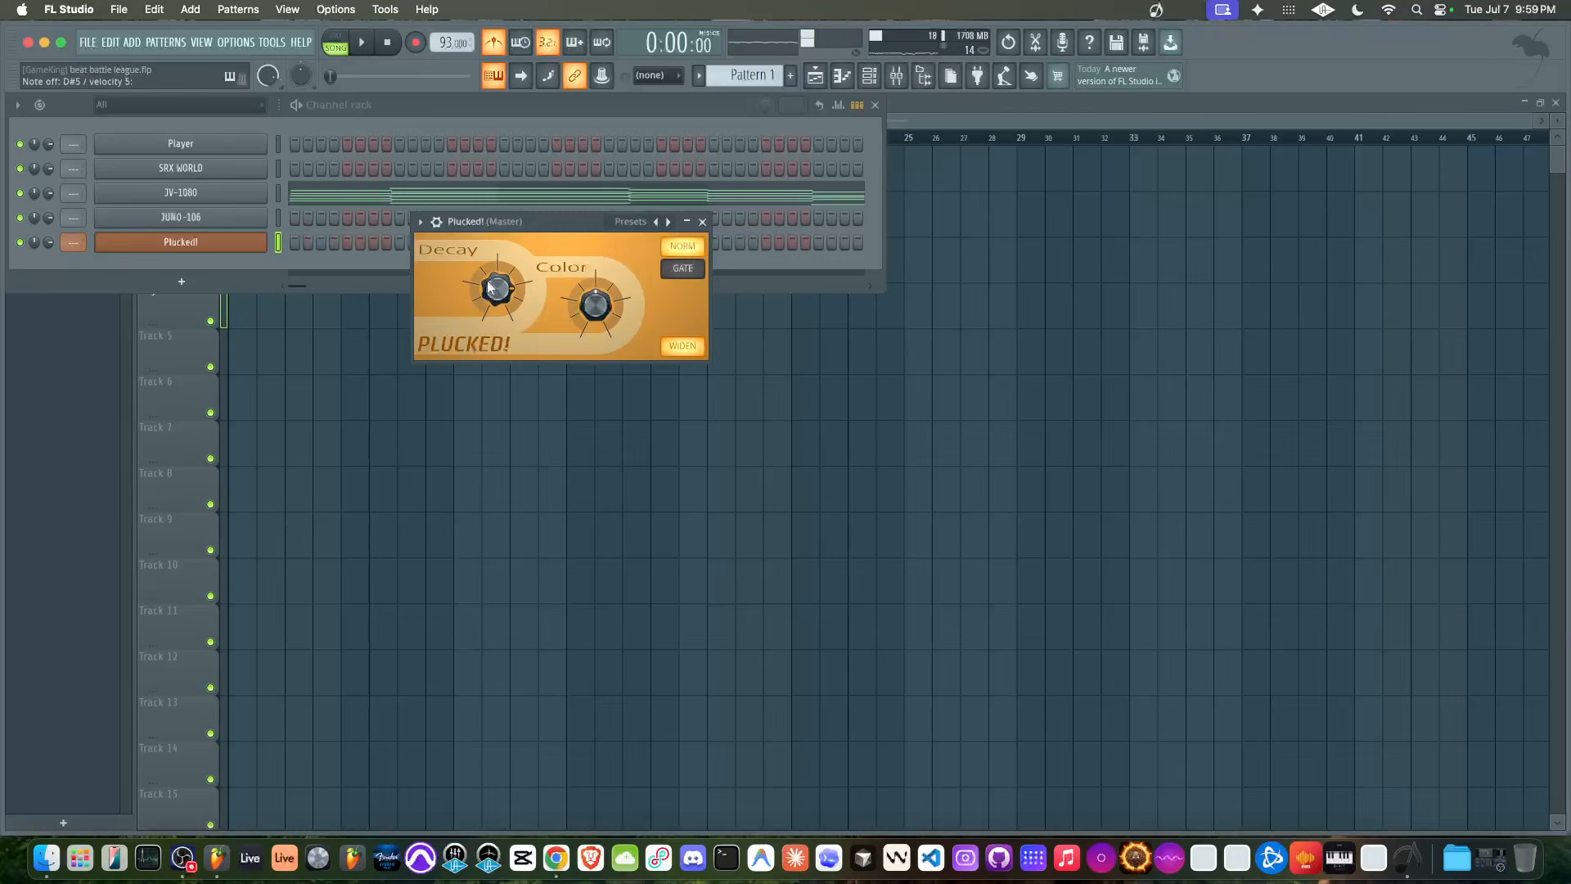
Close the Plucked! instrument and delete its channel from the channel rack
click(702, 221)
right_click(224, 248)
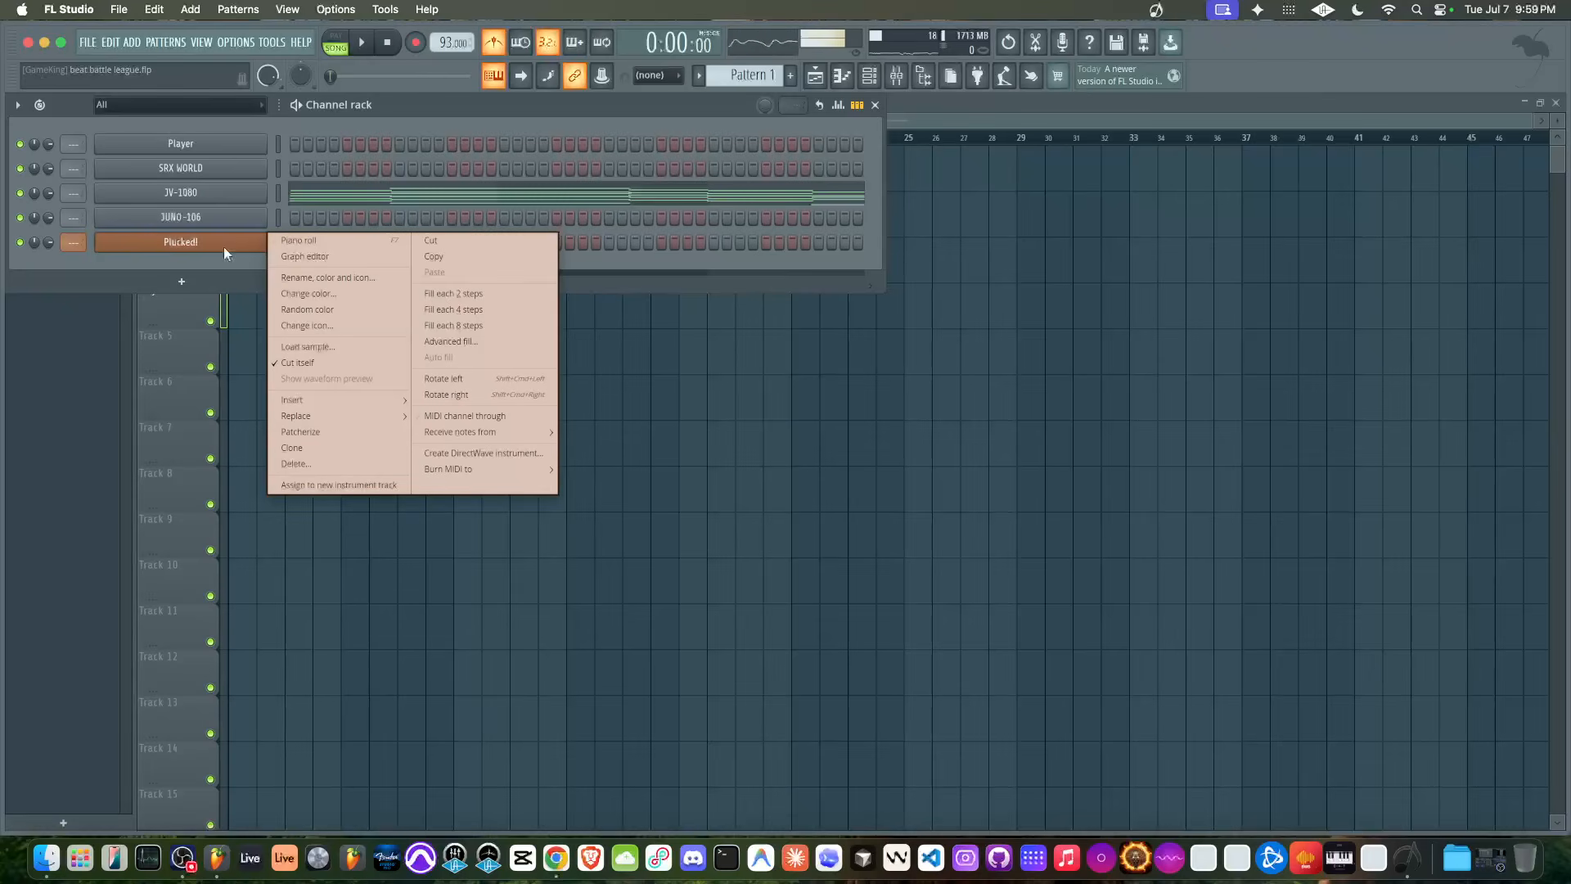
key(d)
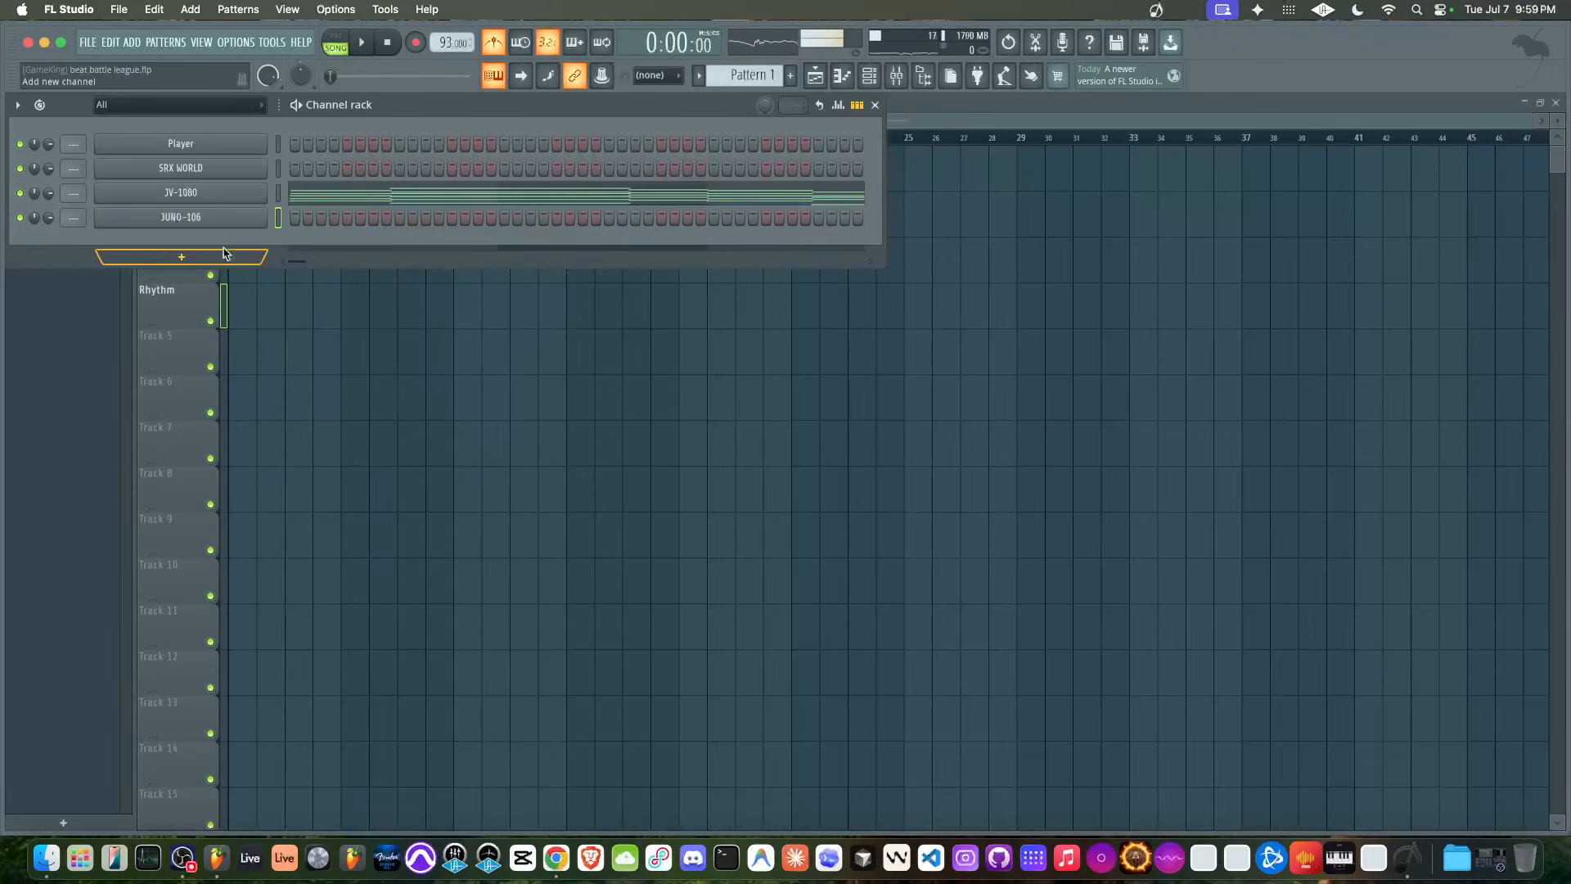
Play the JV-1080's MK-80 EP patch again, close the synth and switch to the empty Pattern 2
click(255, 194)
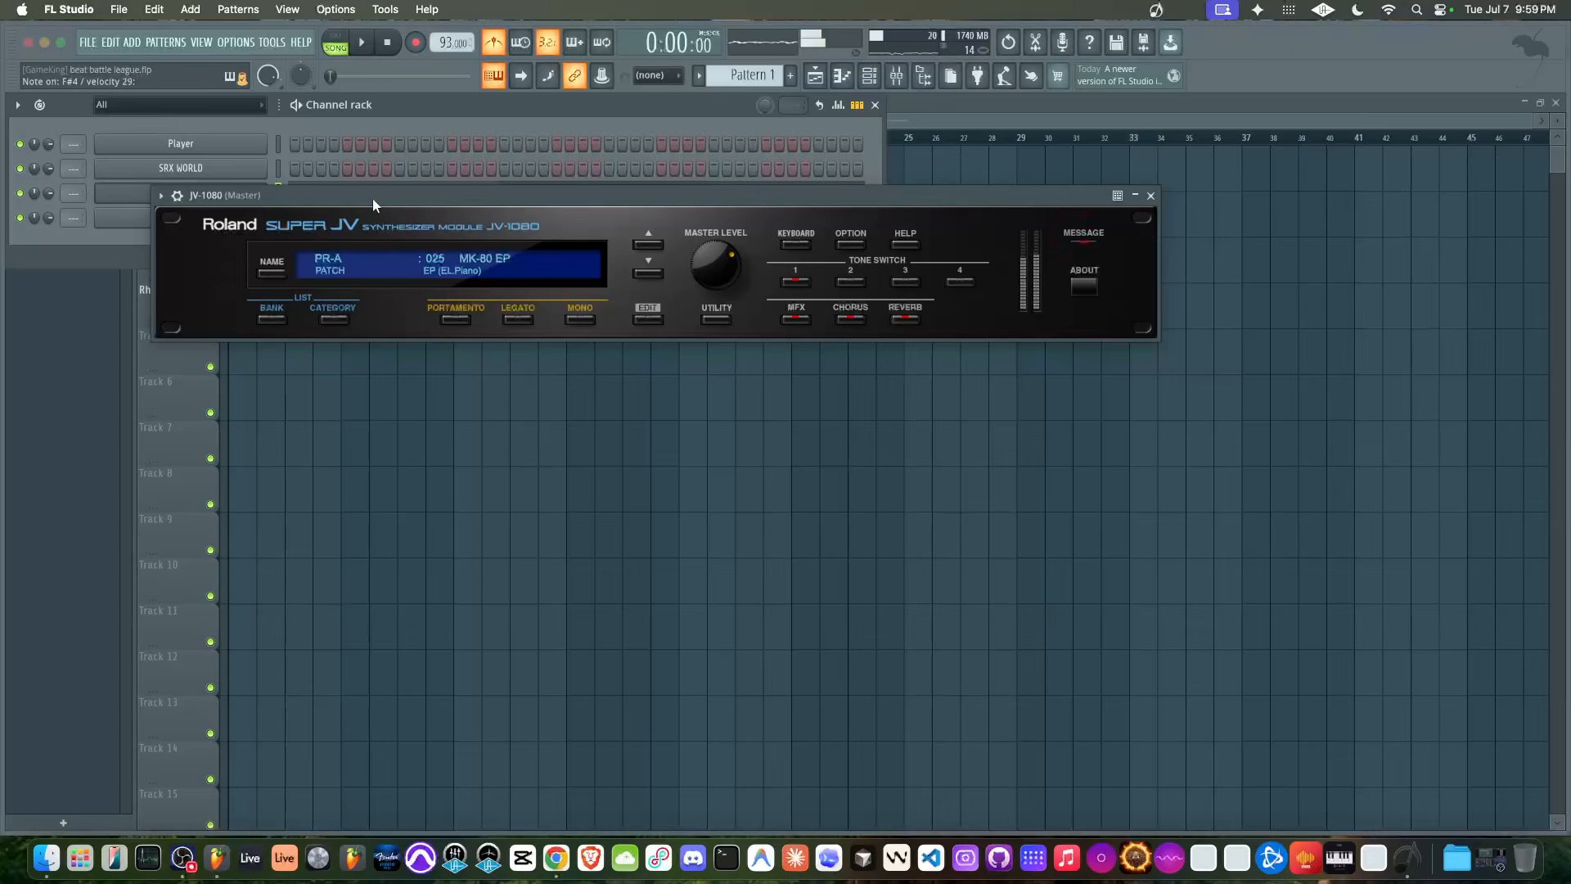
click(1151, 196)
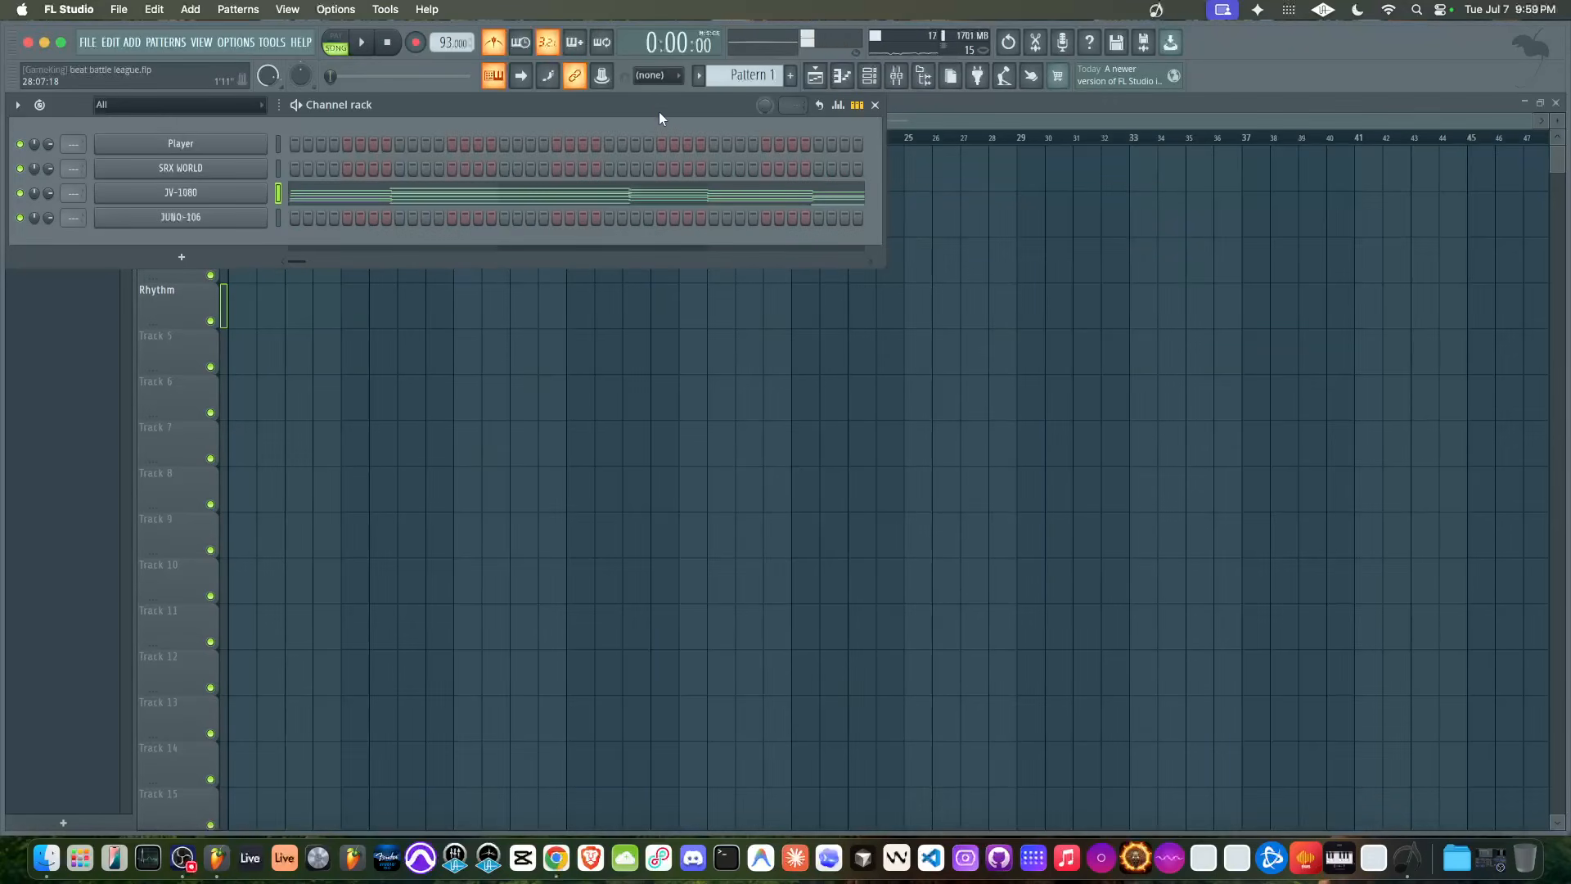
drag(720, 76, 720, 67)
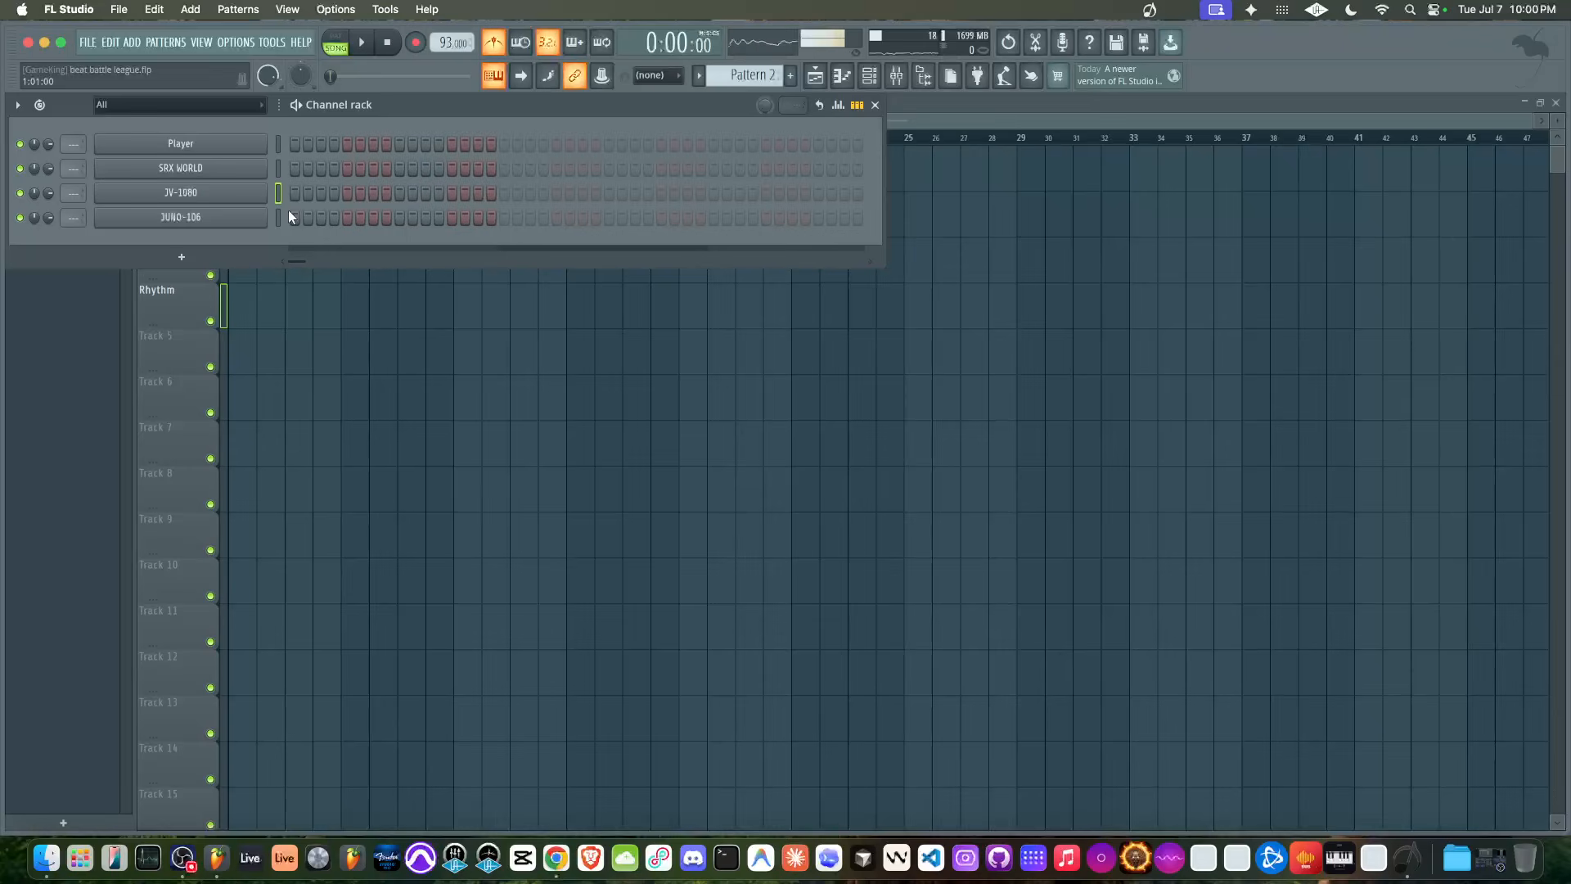
Trim the Pattern 1 clip on the Harmony track to end at bar 17 and play the arrangement with the metronome off
click(415, 360)
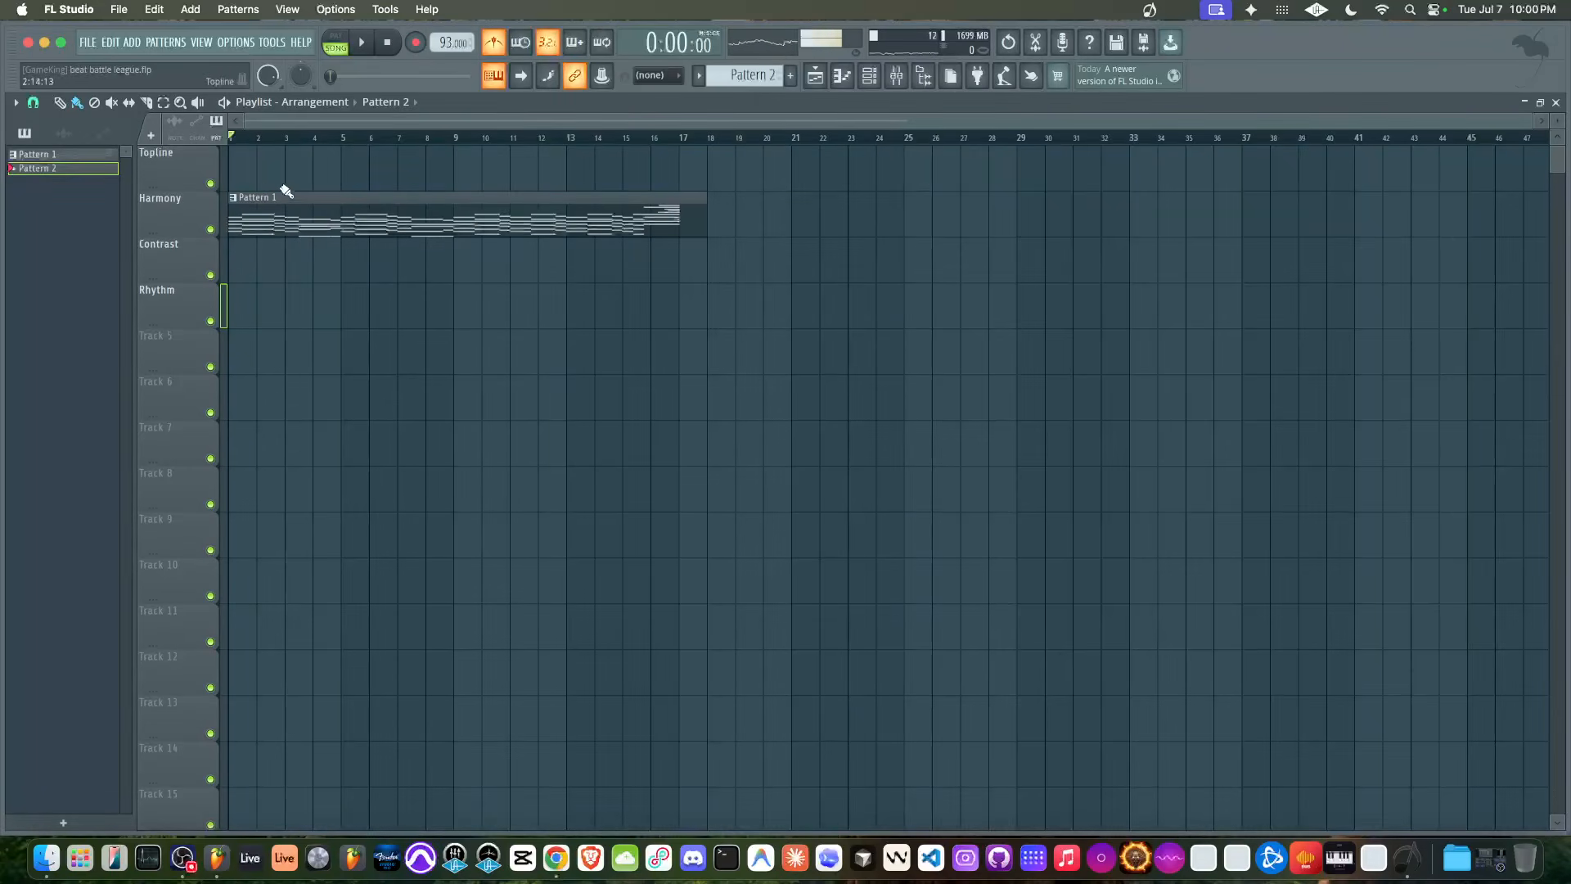
drag(706, 232, 680, 230)
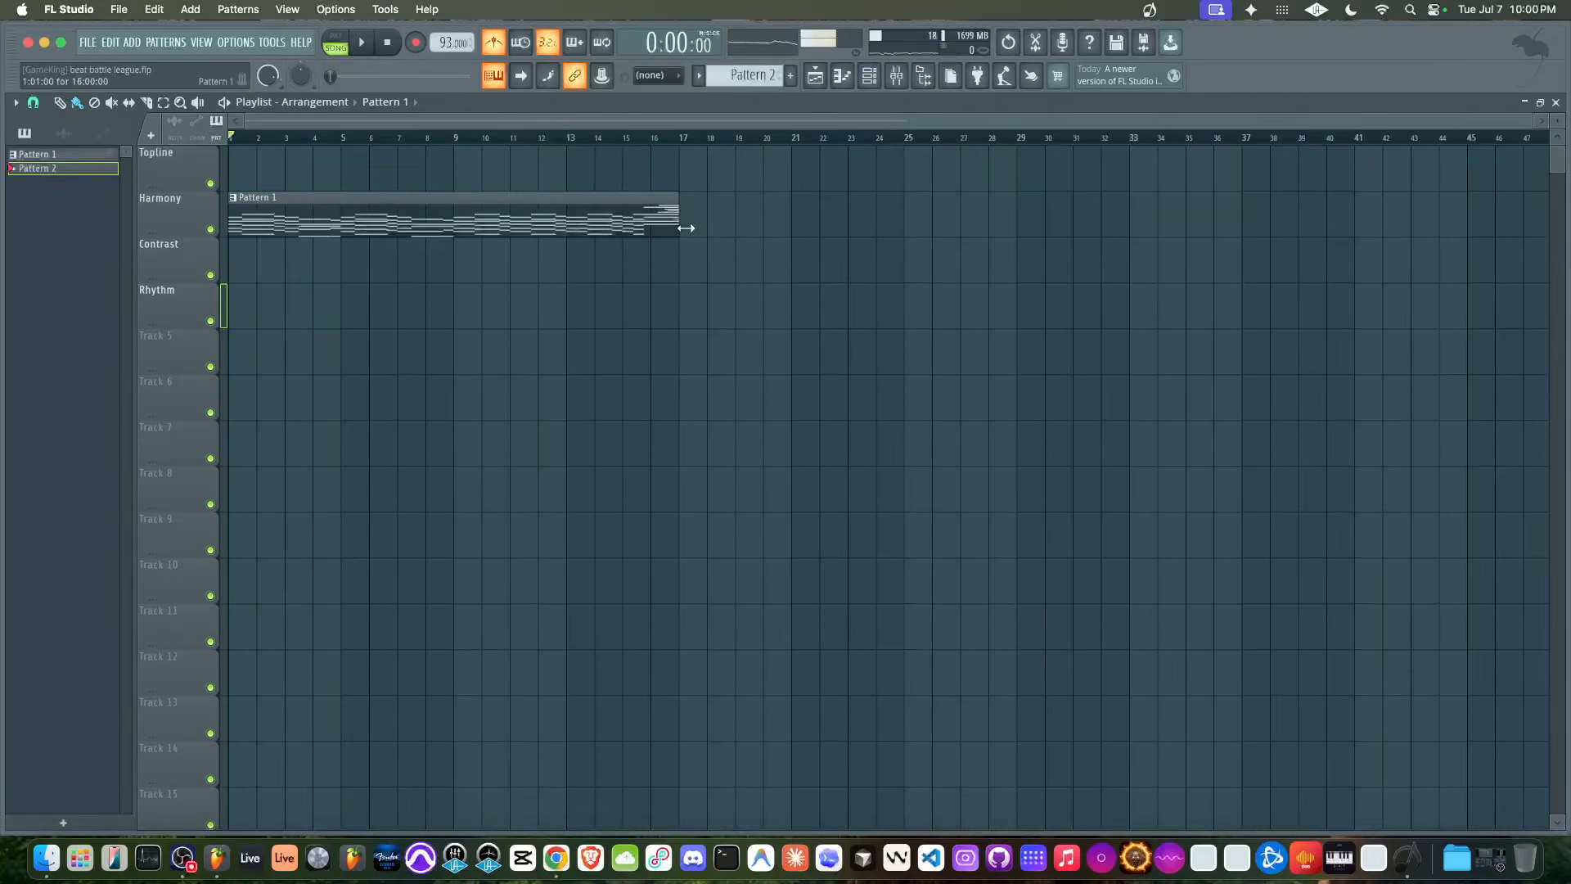
key(space)
click(501, 44)
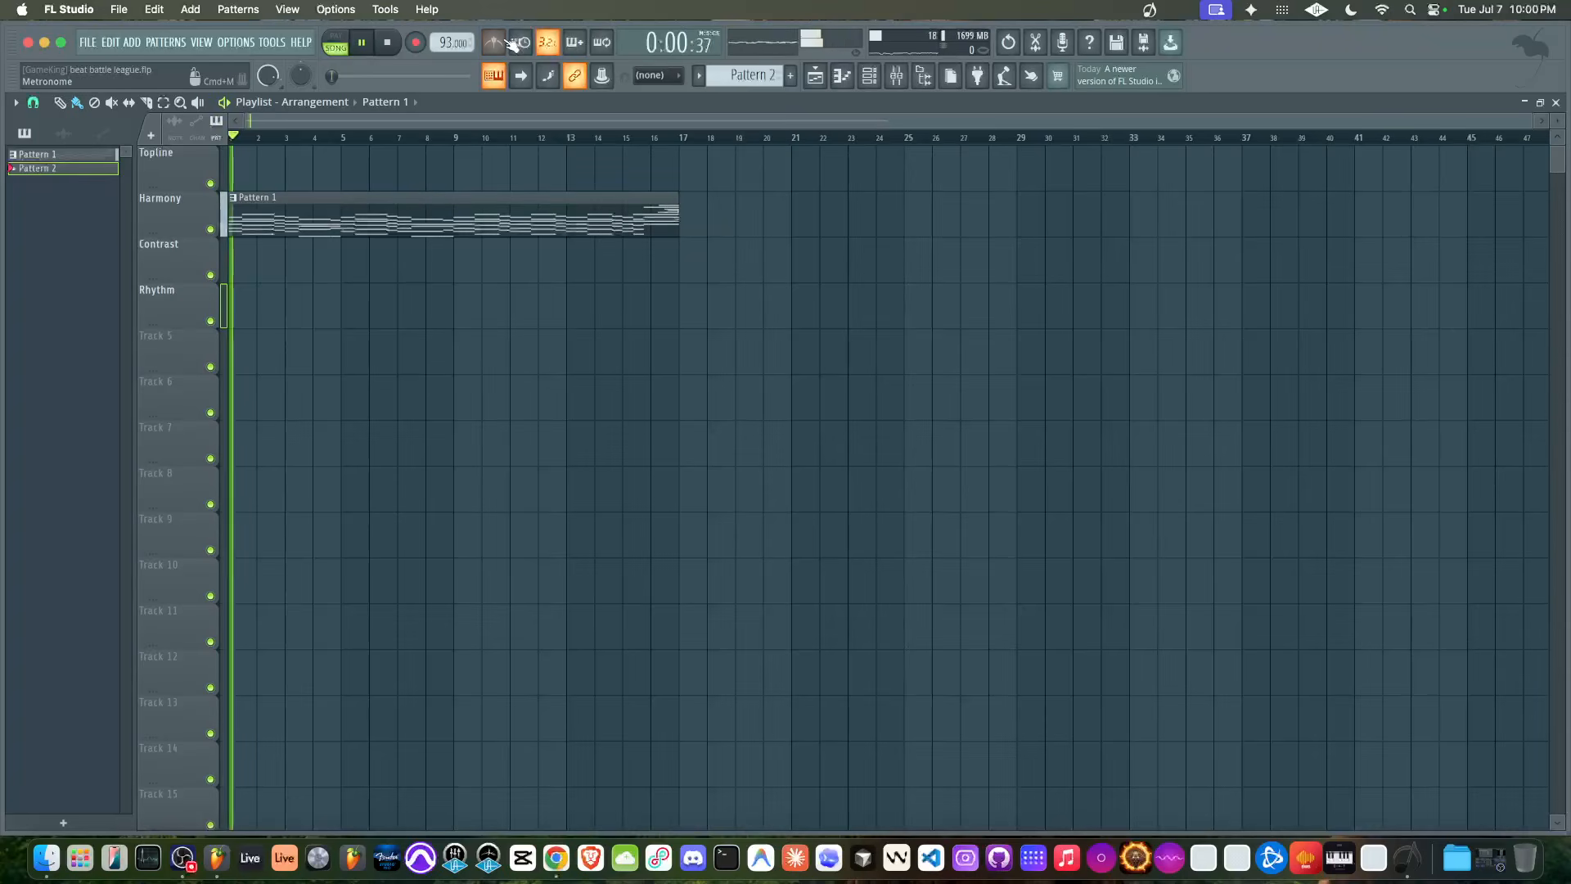
Load the flute patch 004: The Great W in the SRX WORLD synth and close its window
click(869, 77)
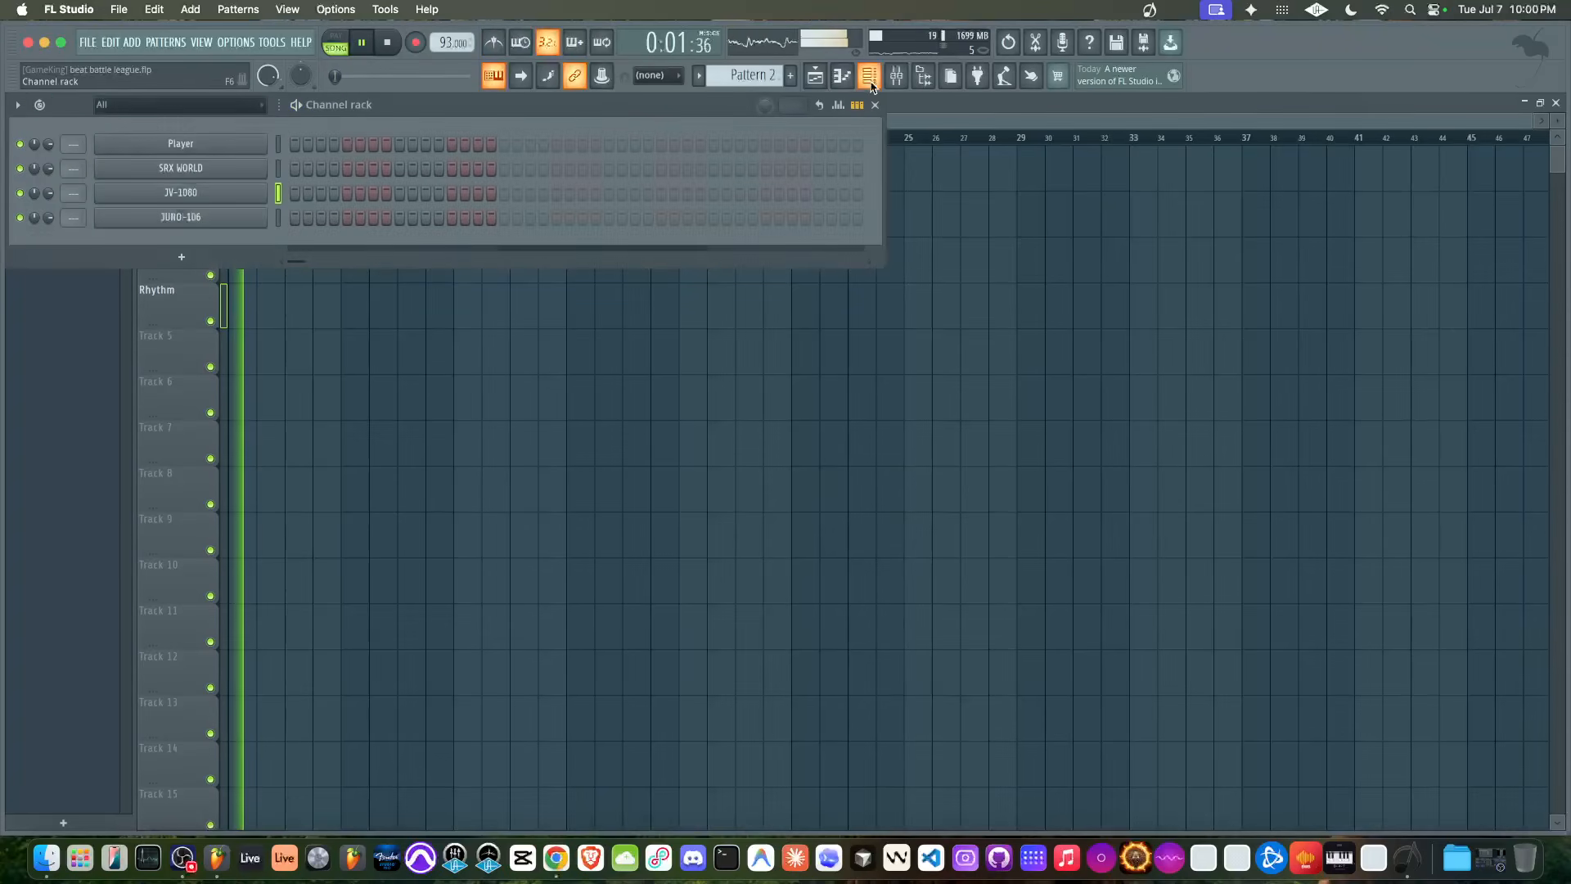
click(246, 168)
click(311, 298)
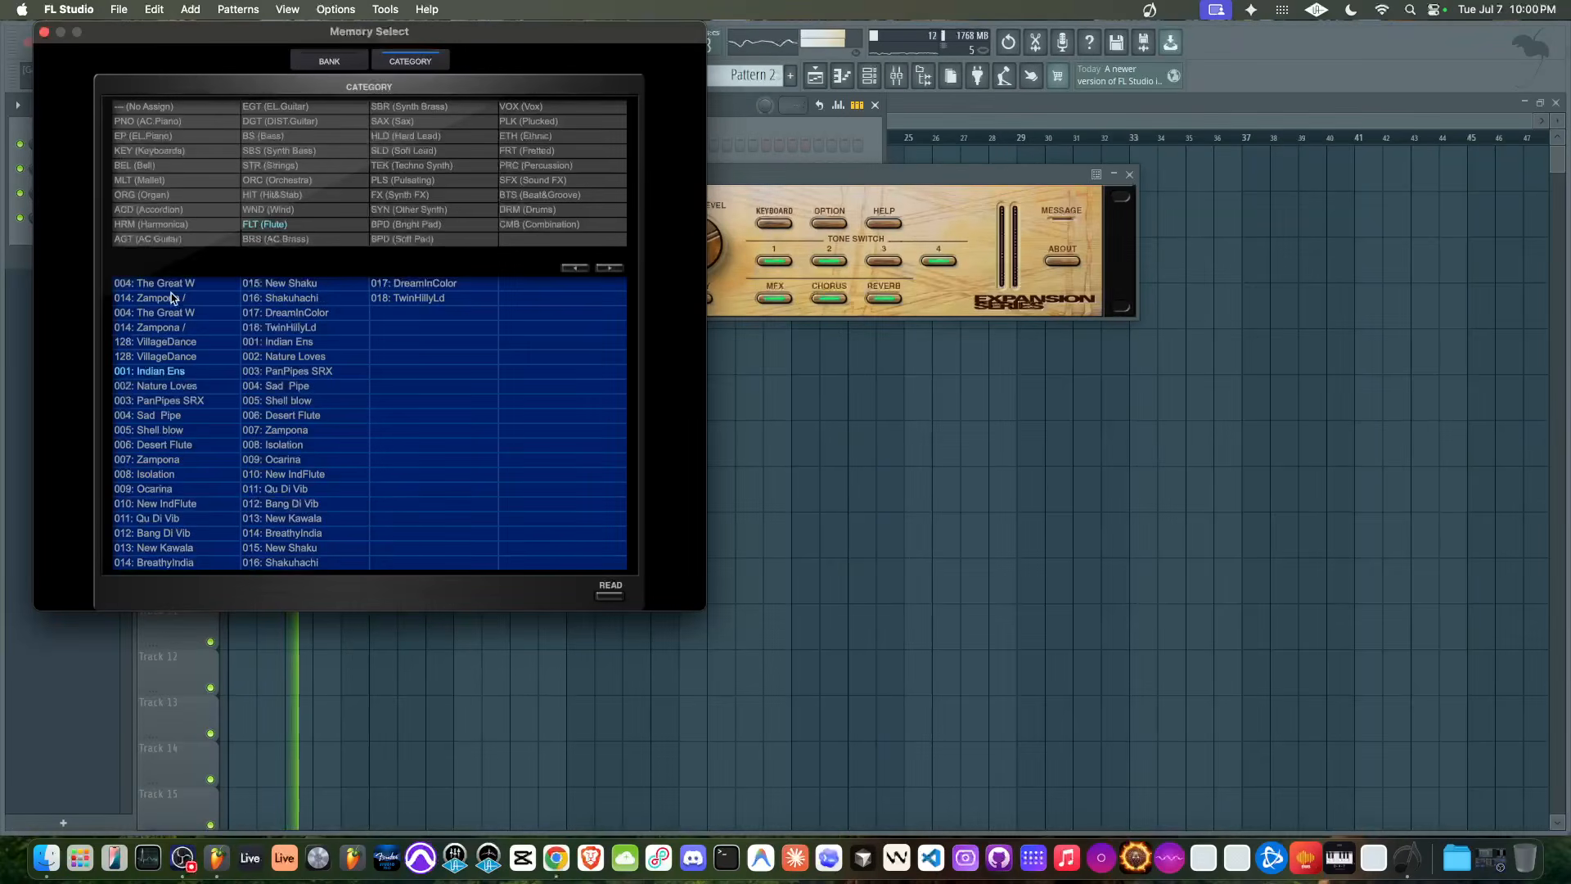
click(171, 286)
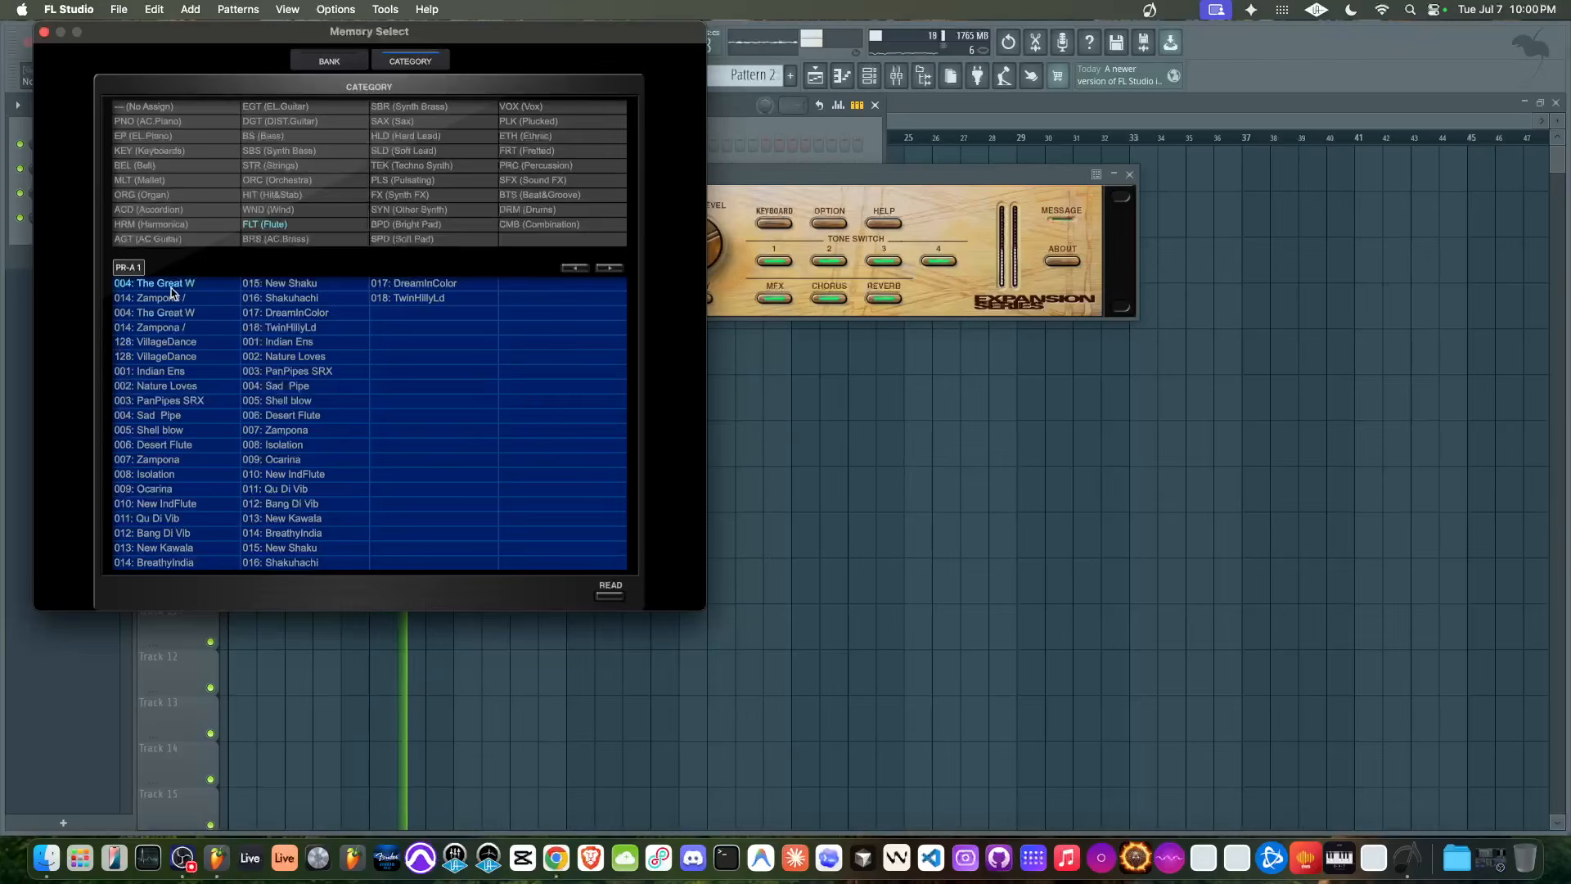
click(610, 594)
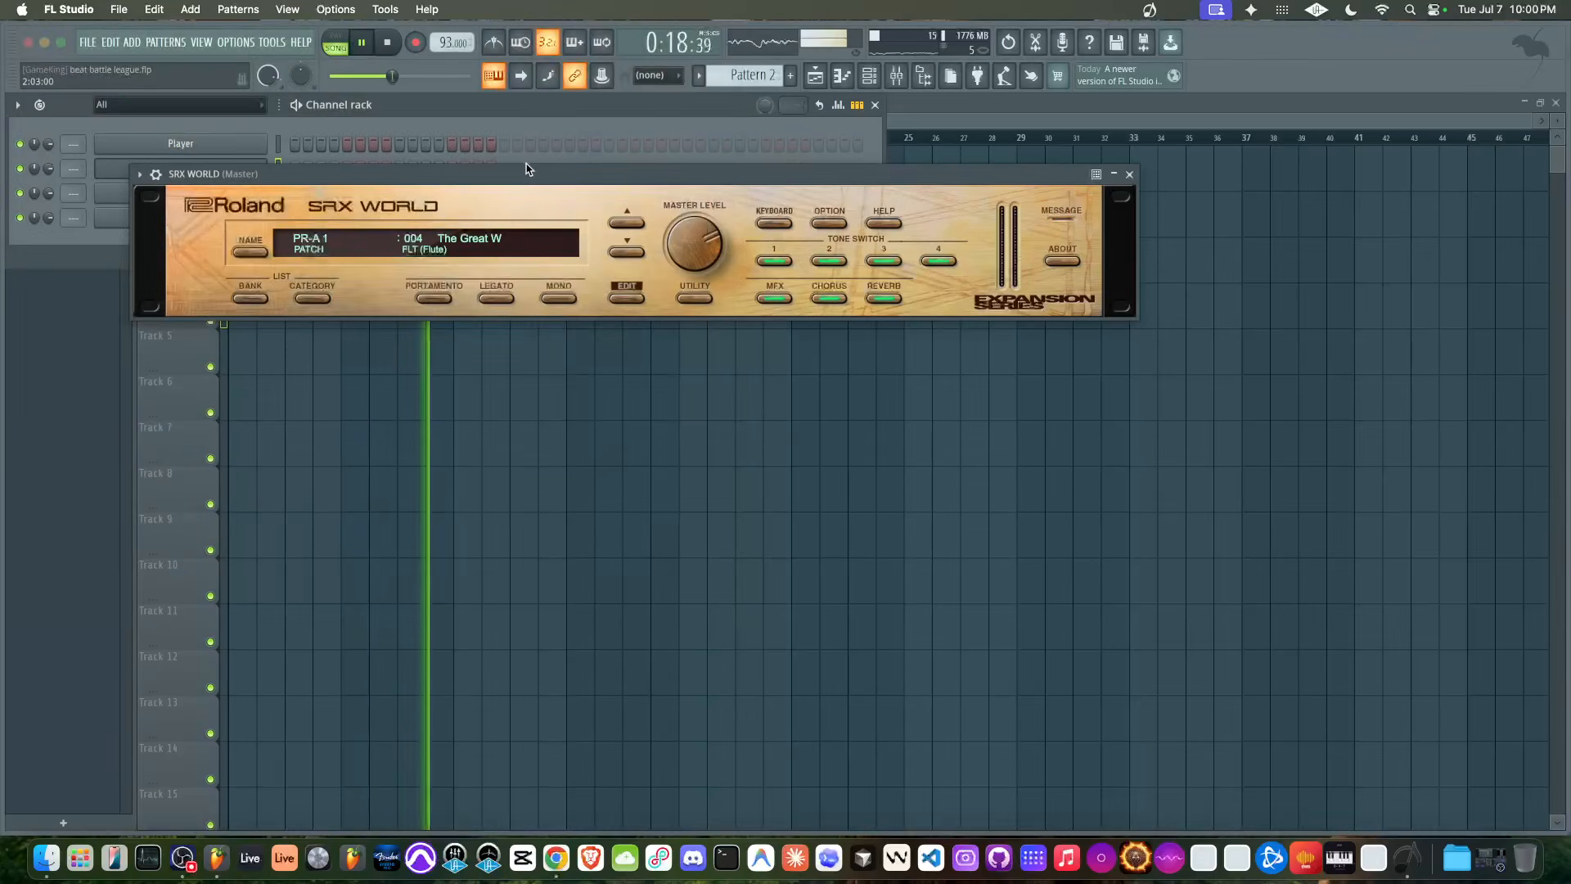
drag(528, 170, 494, 249)
click(1095, 252)
Record a flute melody with the metronome on into Pattern 2 and place its clip at the start of the Topline track
click(385, 49)
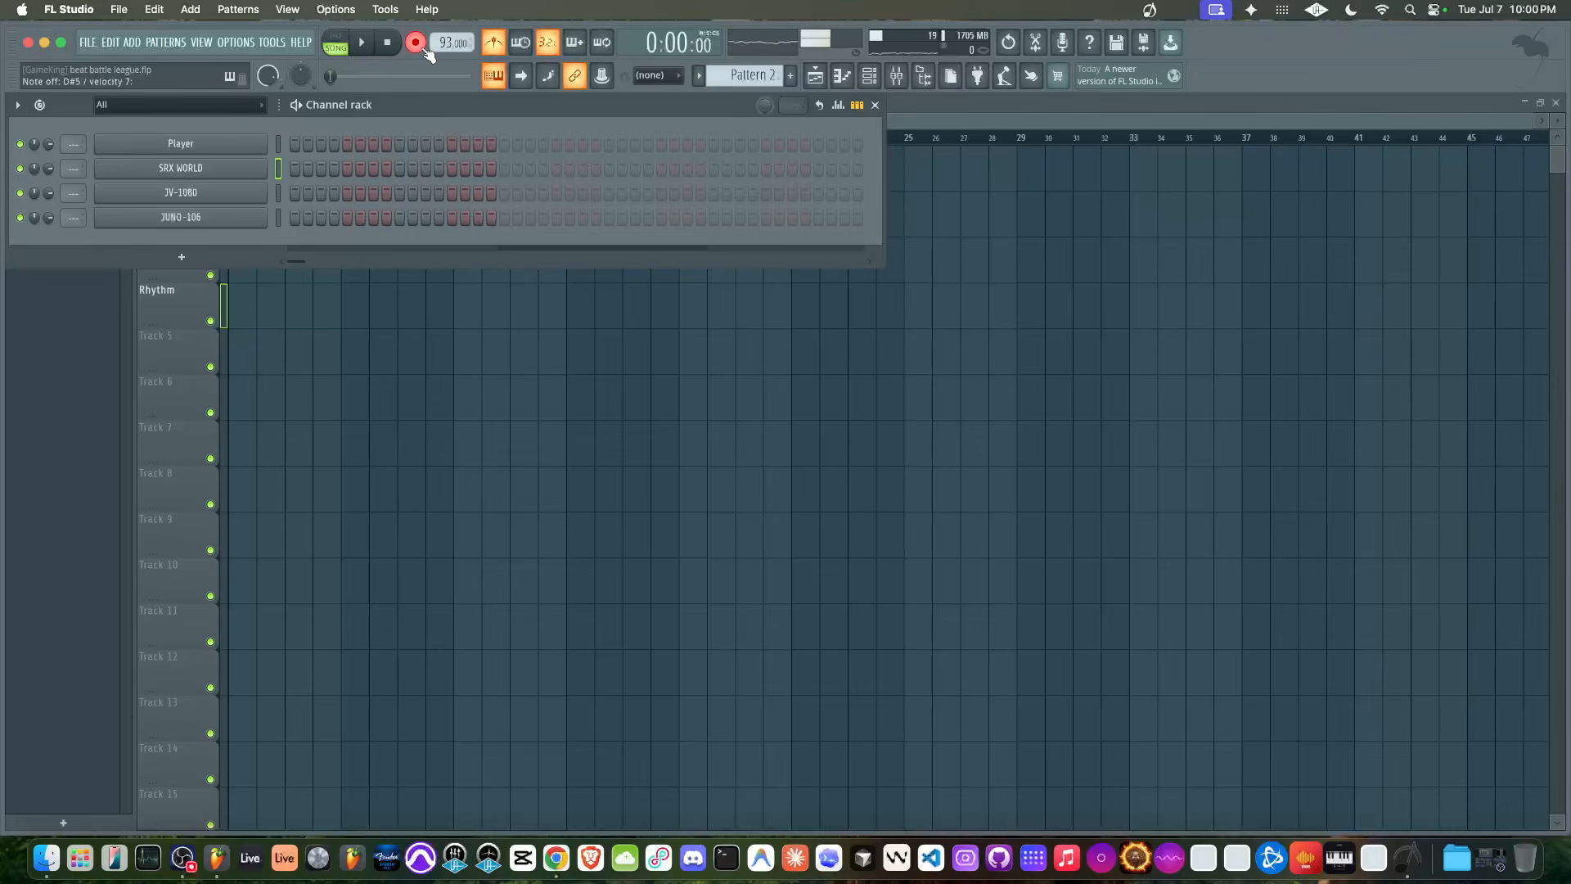
key(F6)
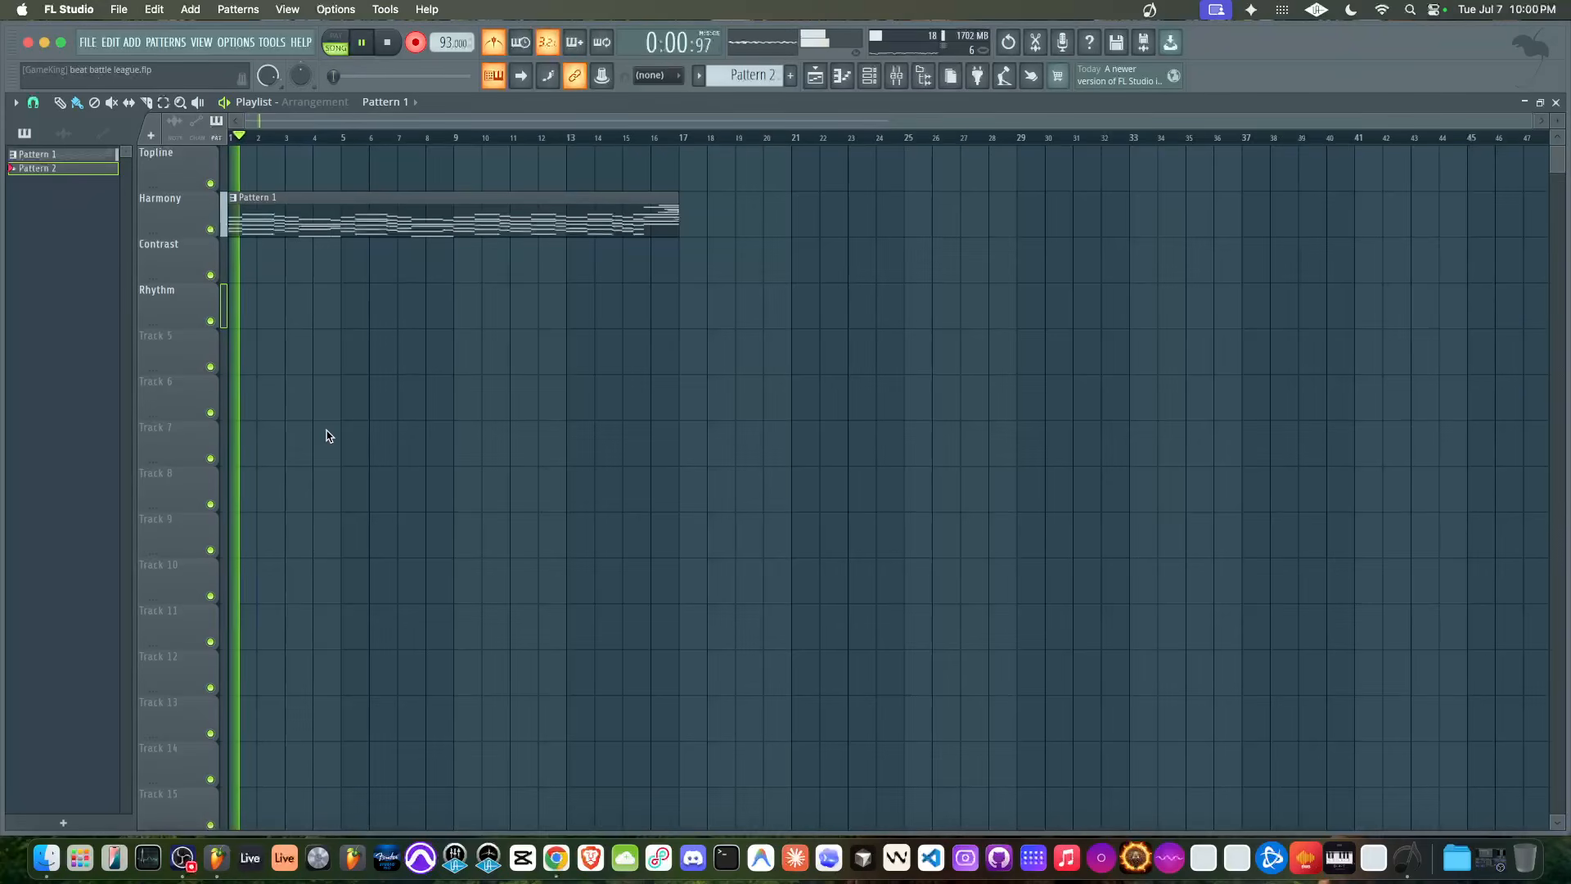
key(space)
key(super+z)
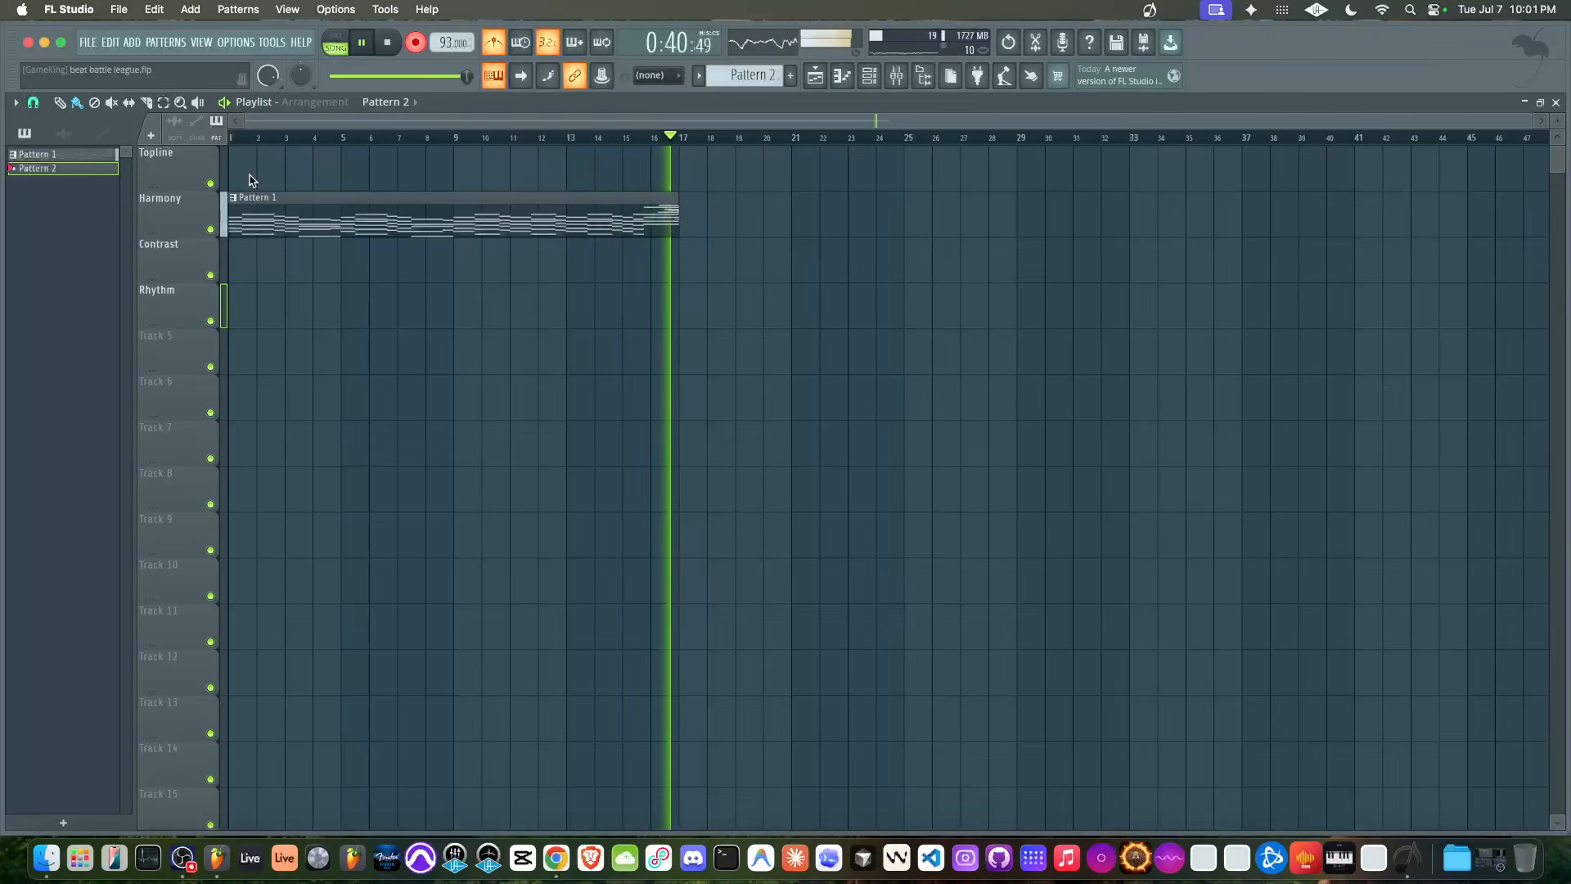
key(space)
click(250, 180)
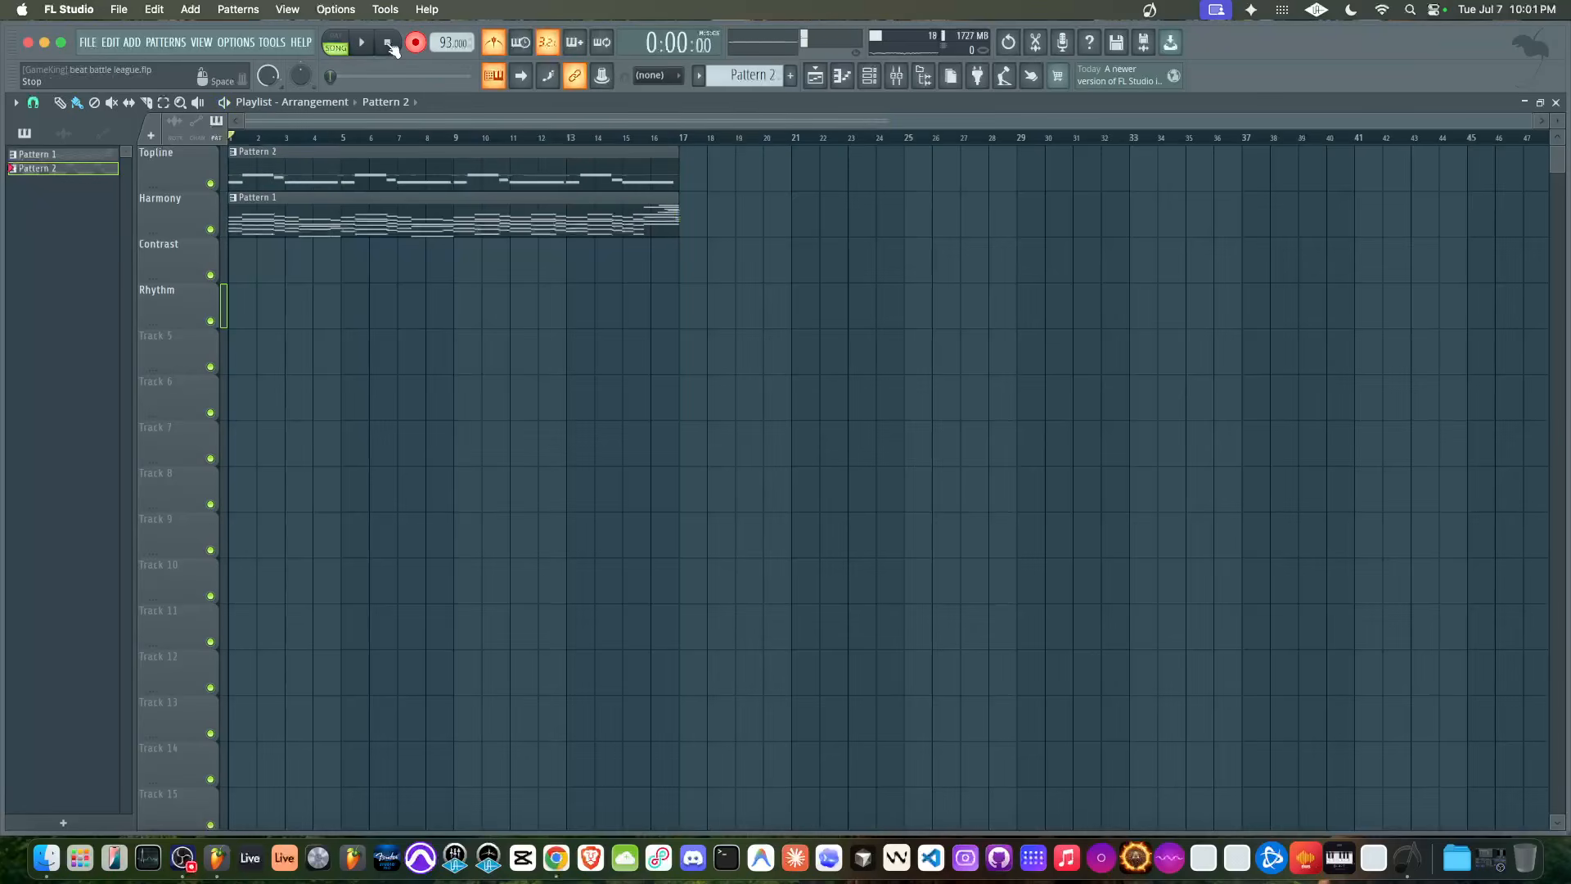
Play Pattern 2 in the piano roll and lower its first short passing note to E5
double_click(315, 164)
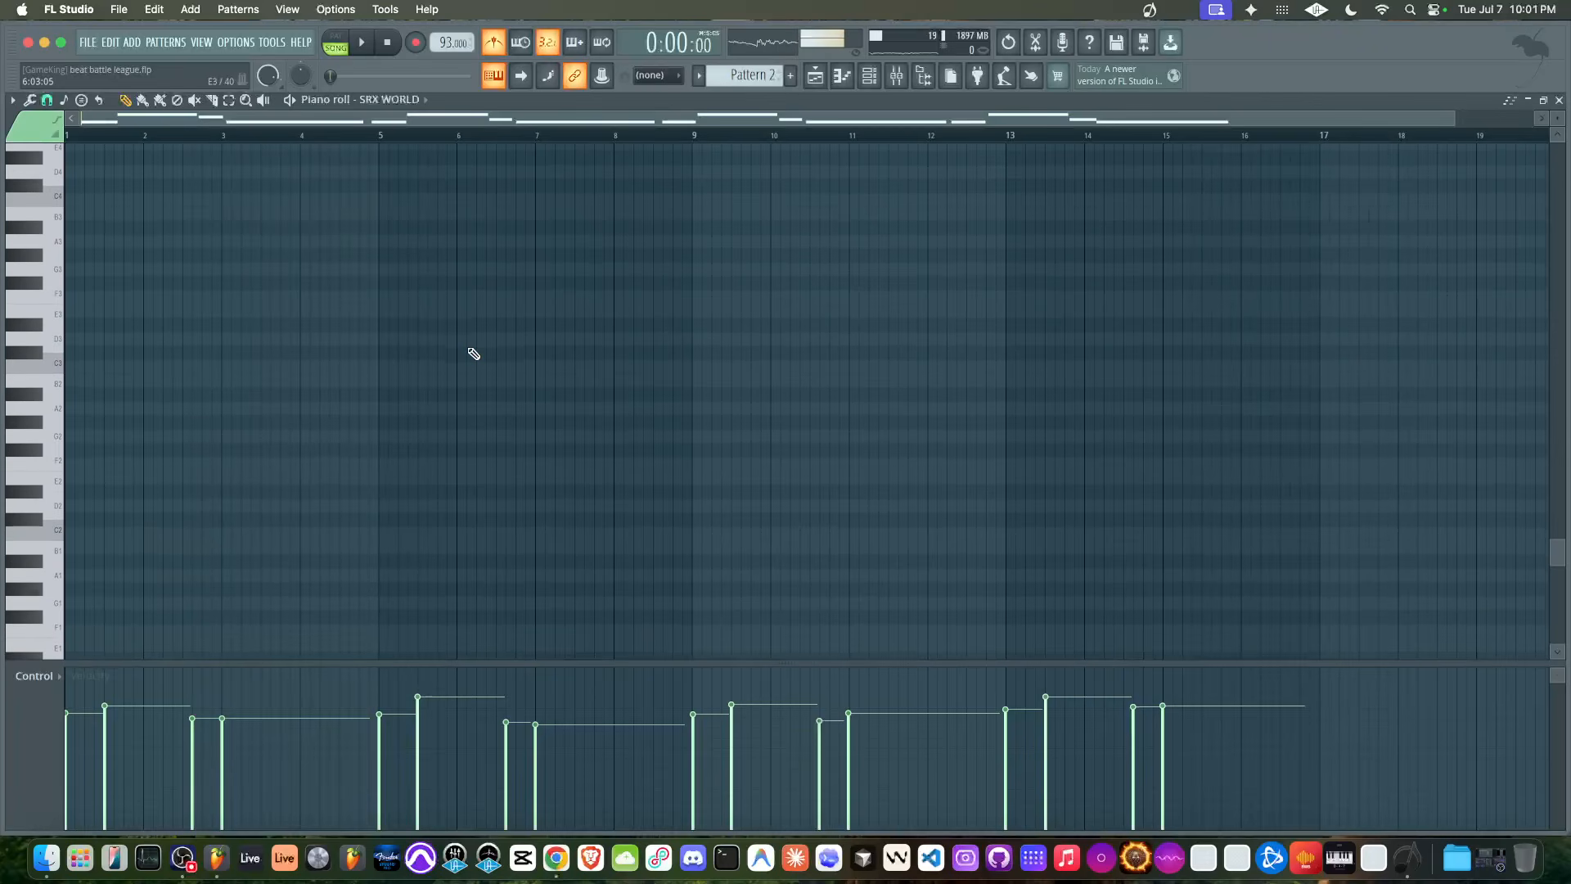
click(815, 78)
key(space)
double_click(327, 208)
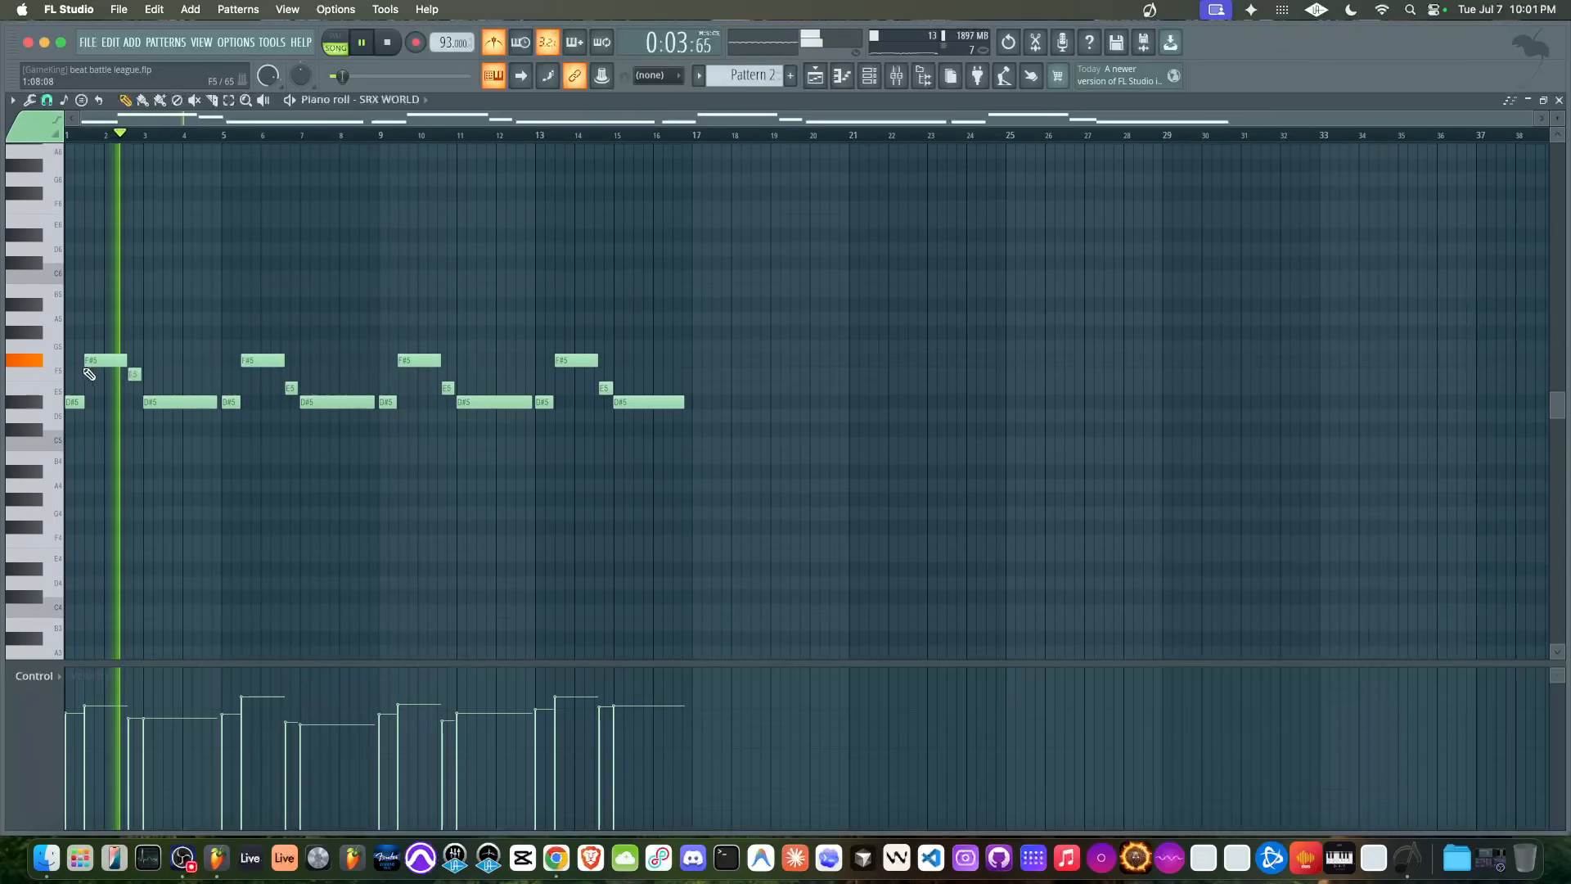
drag(129, 374, 339, 390)
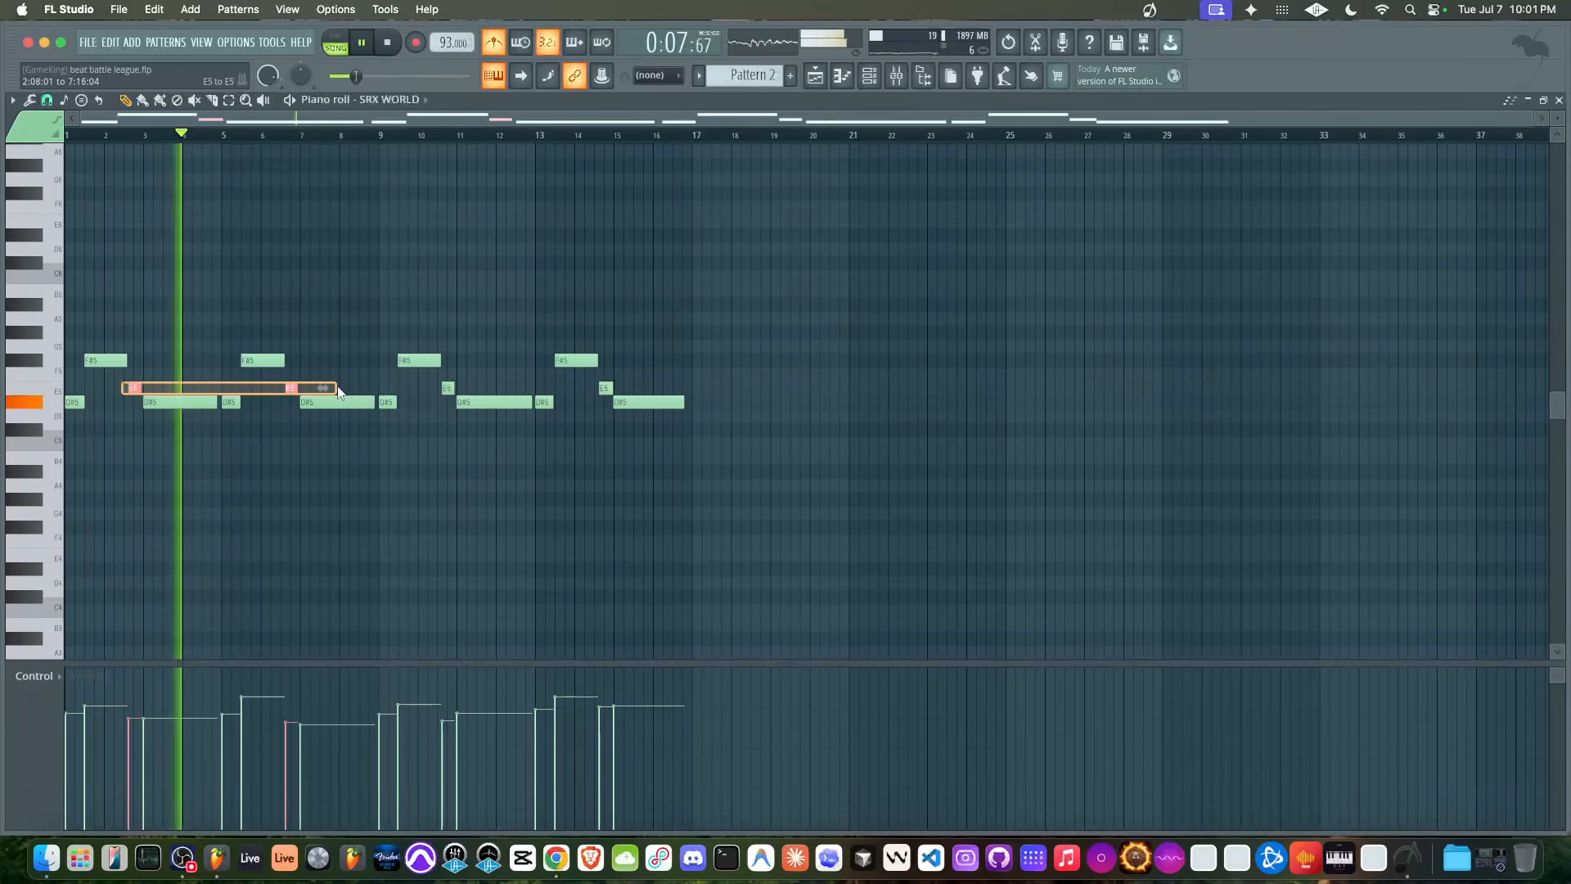
drag(494, 383, 113, 389)
Raise the velocities of the softer E5 notes and the long note at bar 7 to even out the melody
drag(181, 710, 568, 708)
super+click(608, 519)
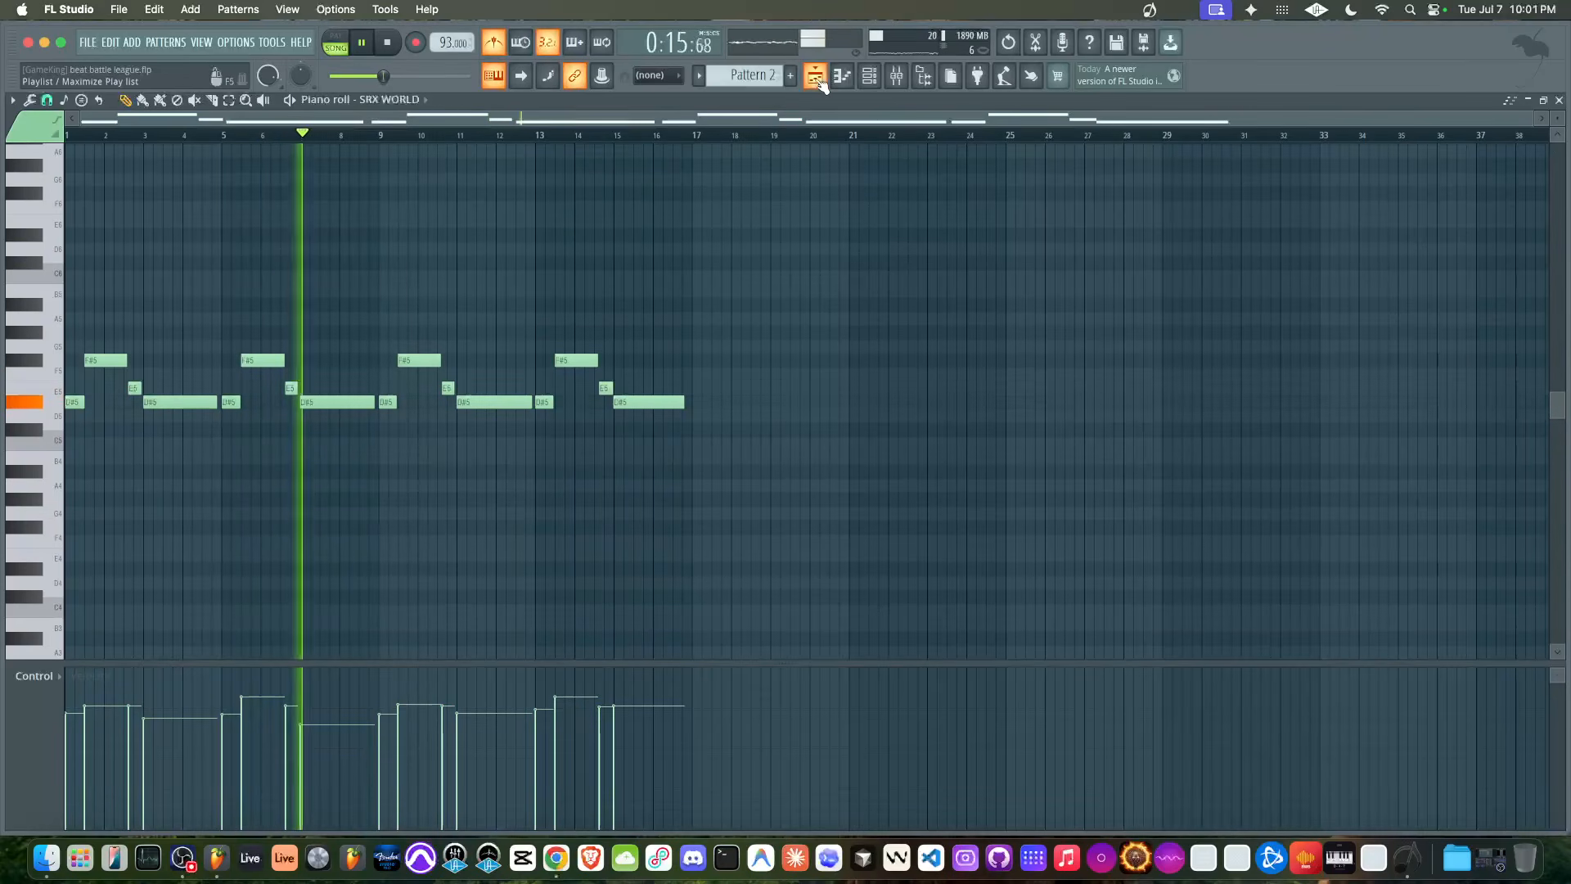
drag(302, 723, 311, 711)
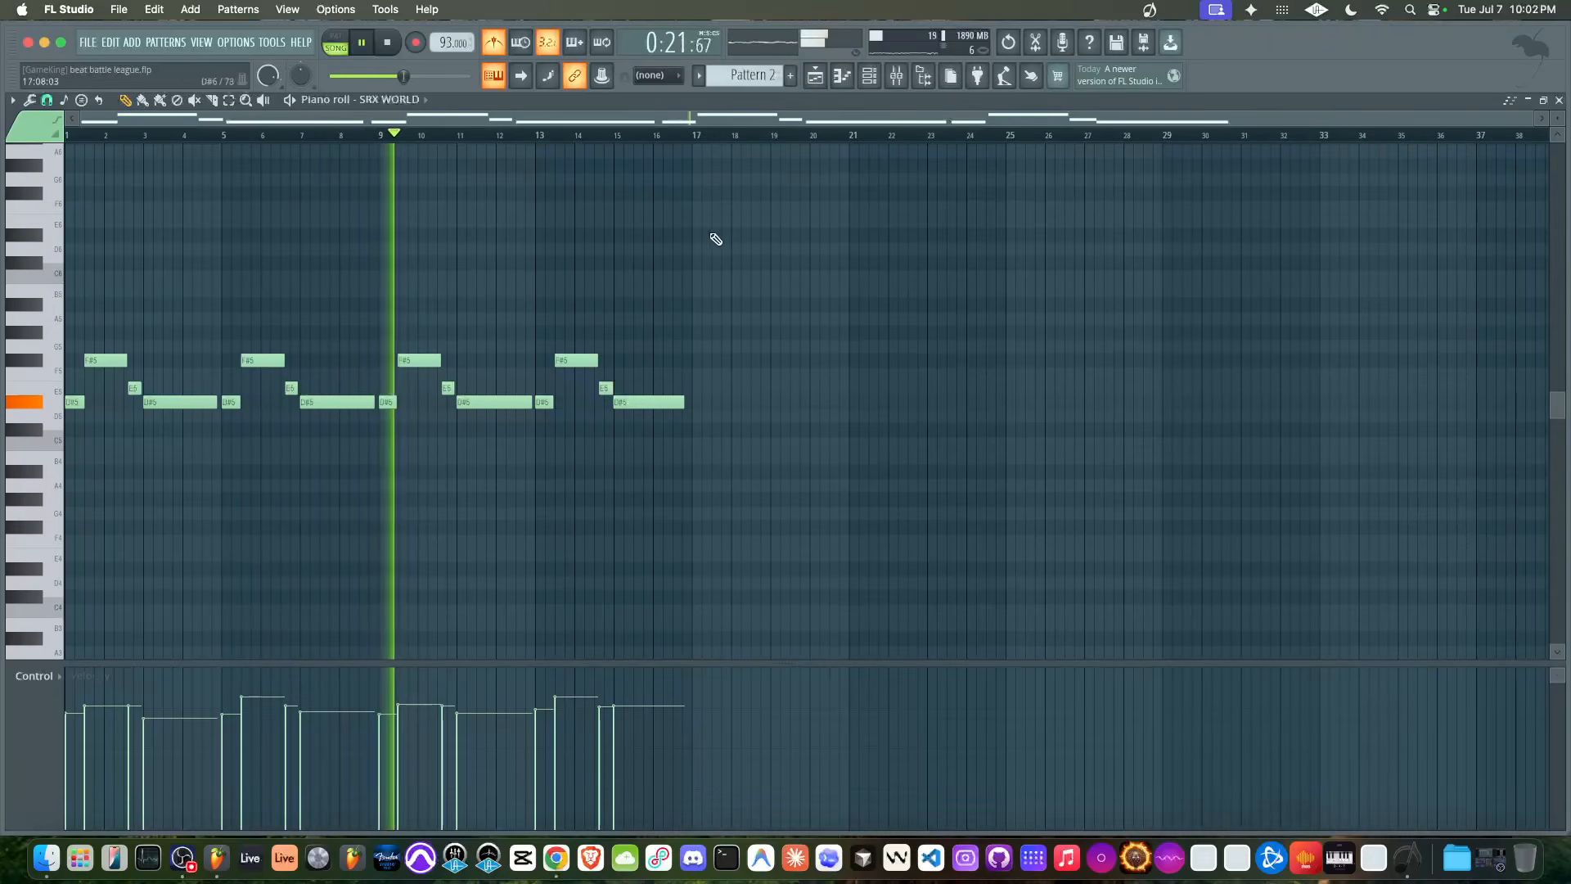
Return to the Playlist and play the arrangement from the start
key(F6)
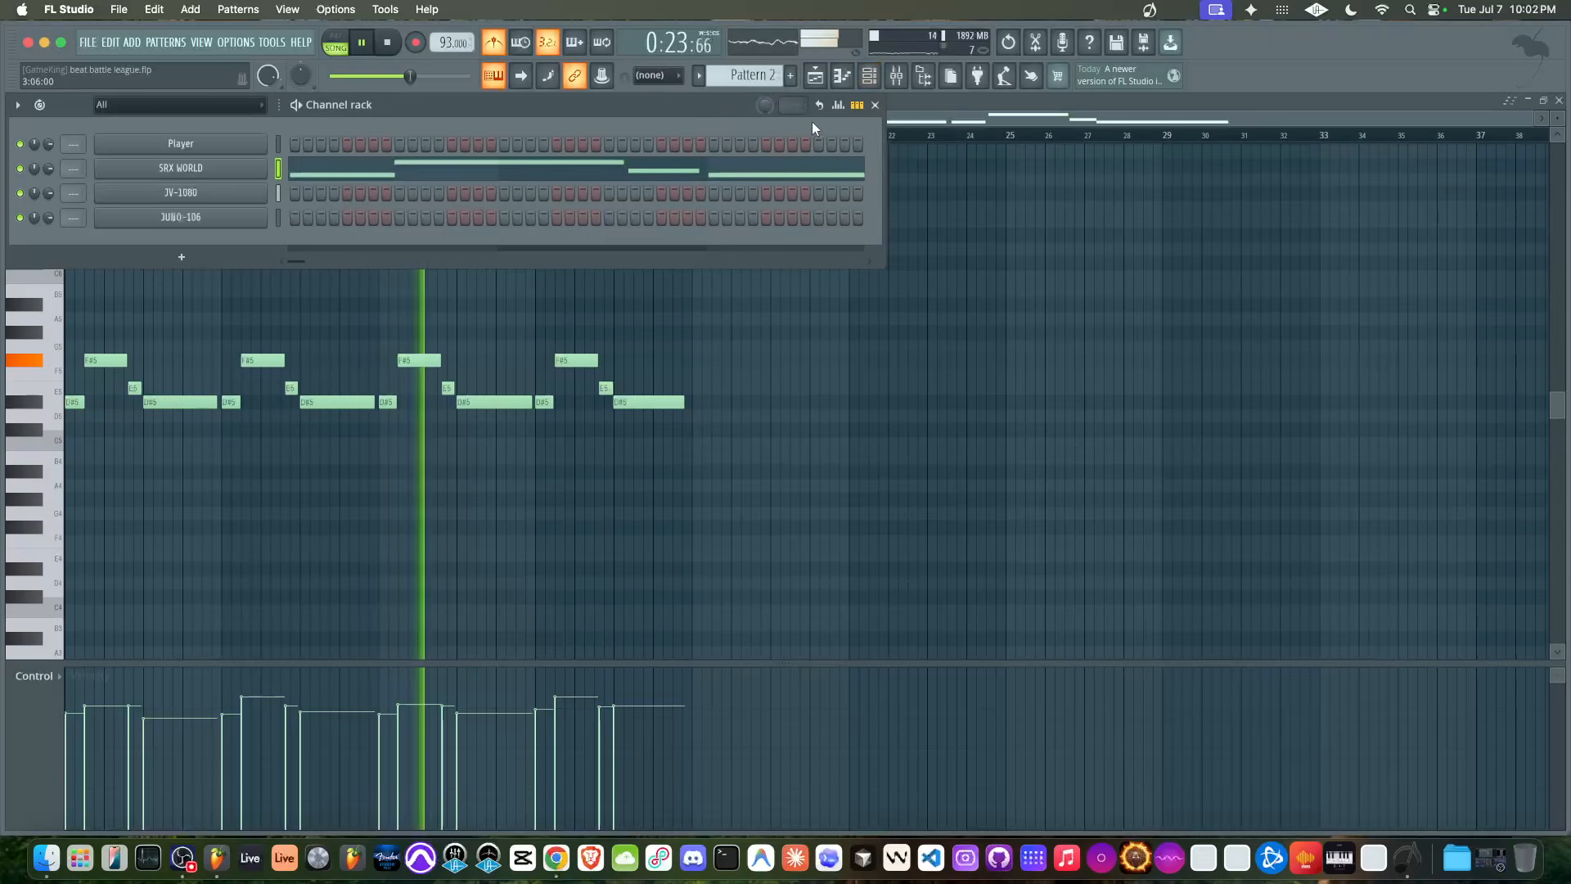
click(815, 75)
key(space)
key(space)
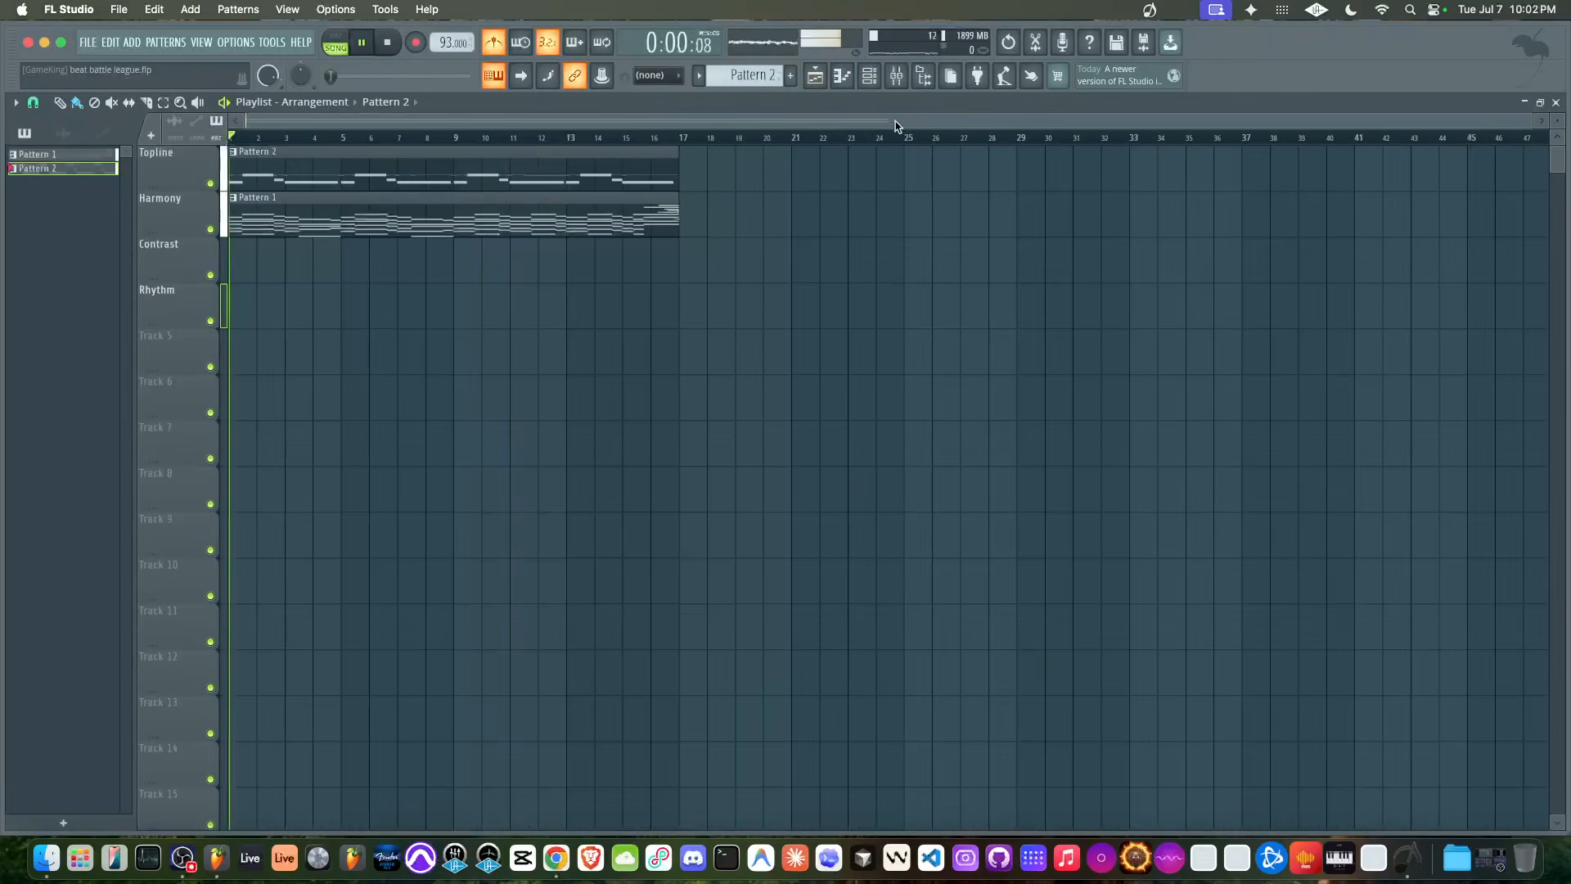
Switch to the empty Pattern 3 and audition the JUNO-106's BS Soft Close patch over the arrangement
click(869, 75)
drag(775, 76, 776, 70)
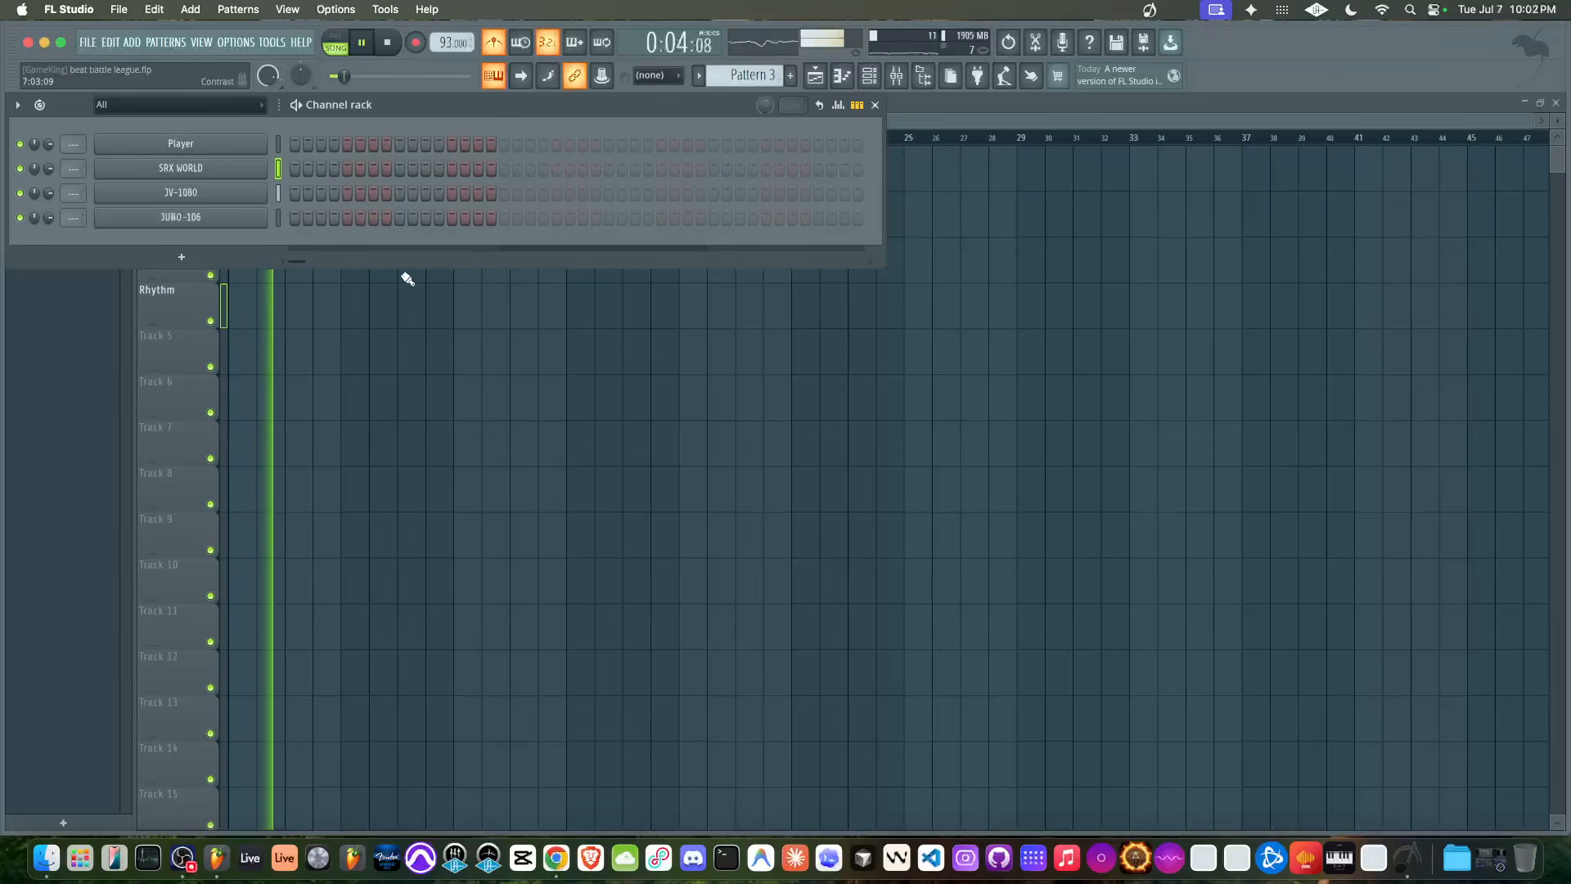
click(214, 218)
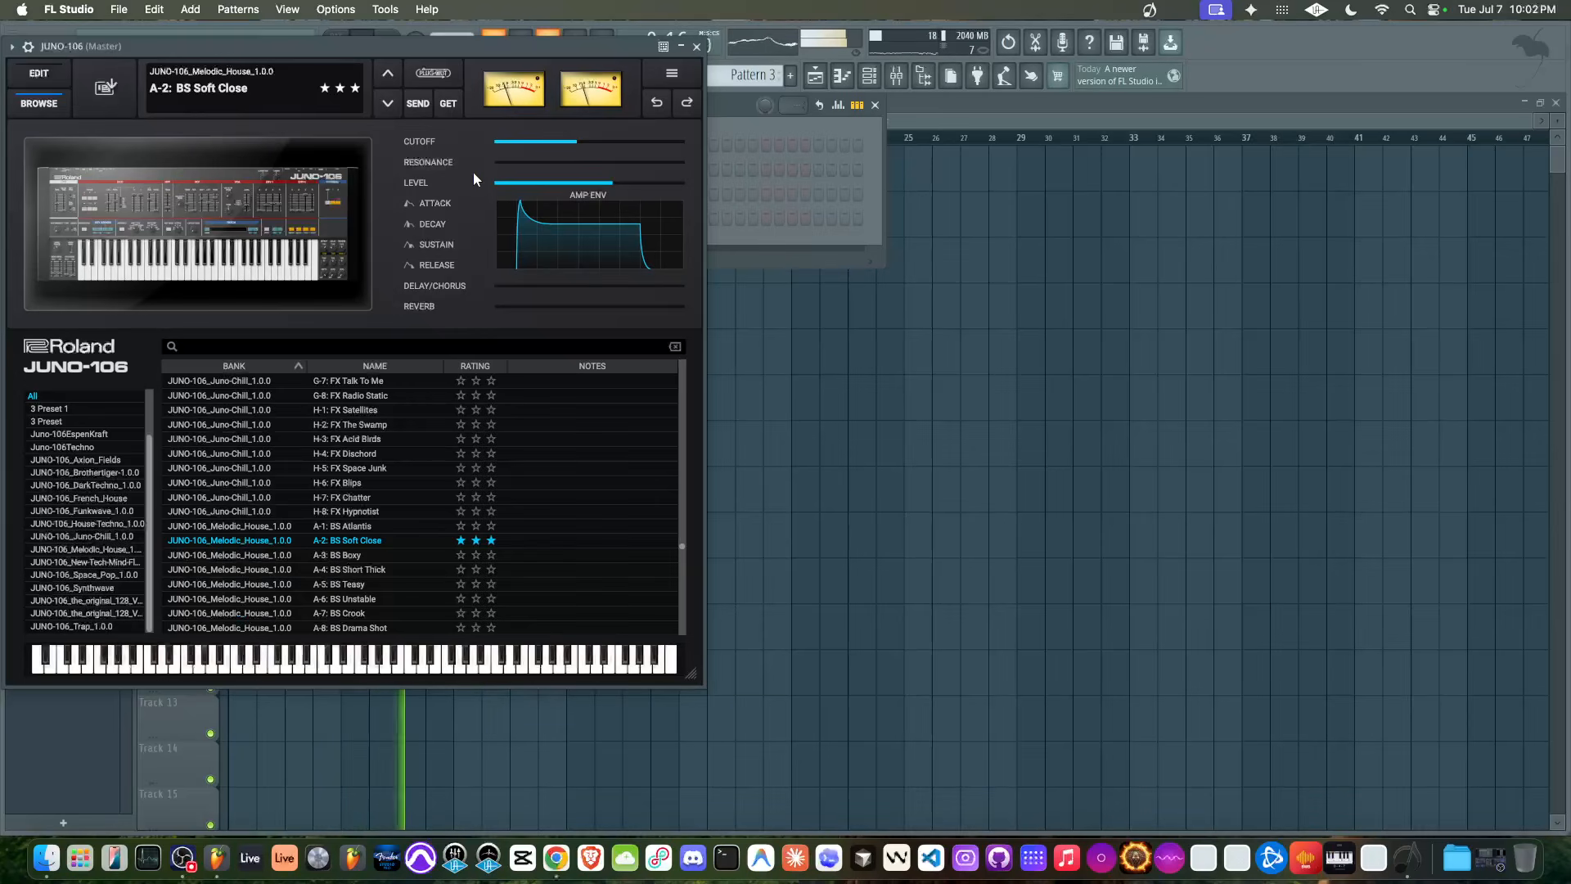
click(696, 46)
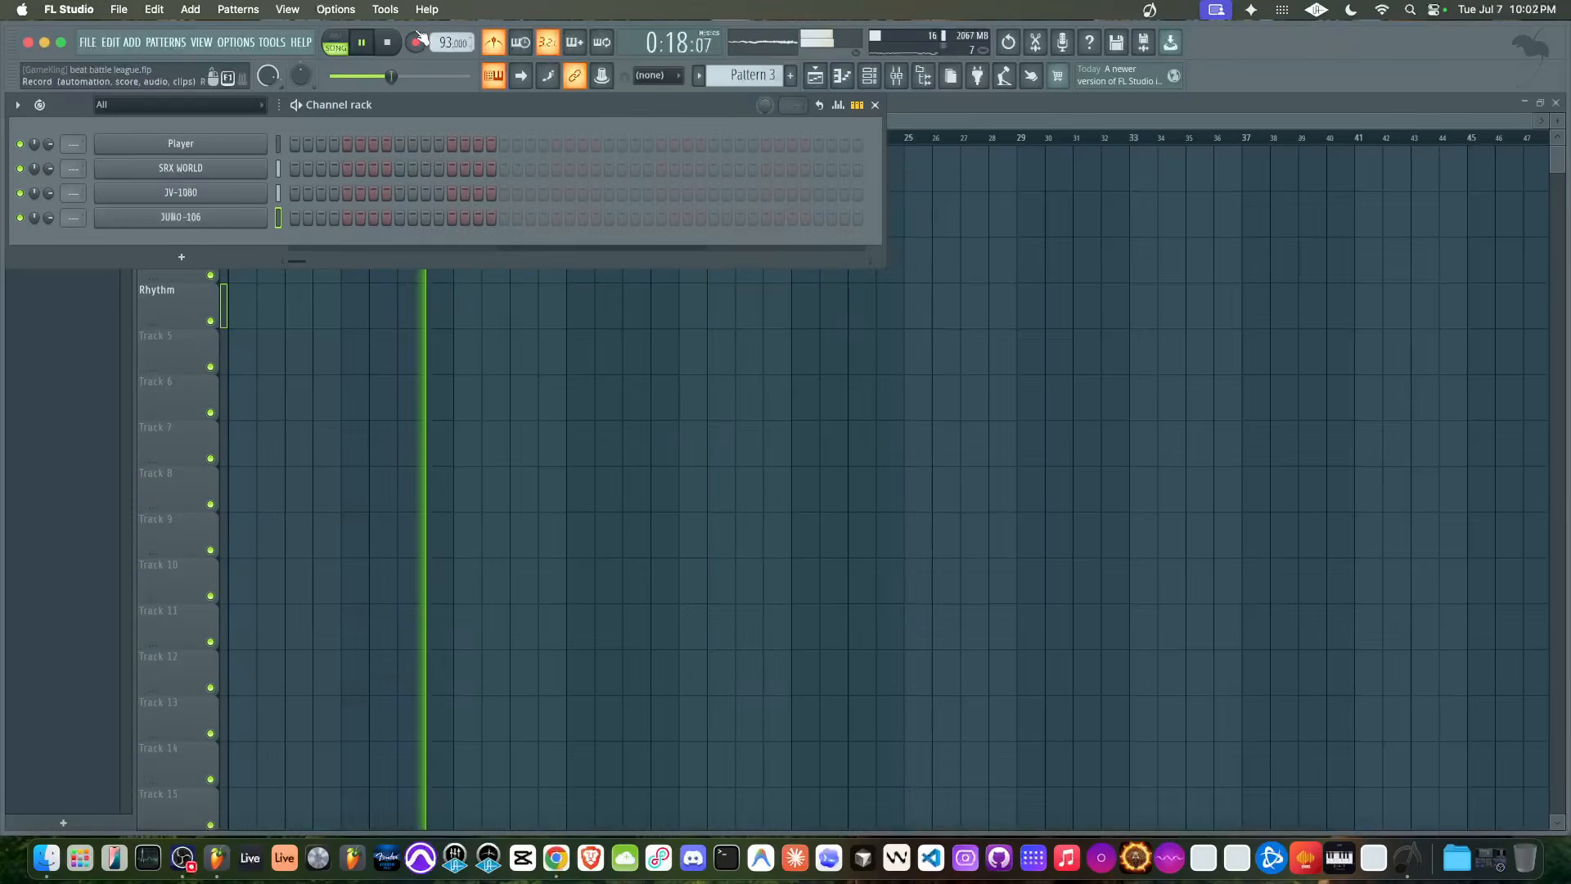
Record a JUNO-106 bass line into Pattern 3, place its clip at the start of the Contrast track and play it back
click(419, 362)
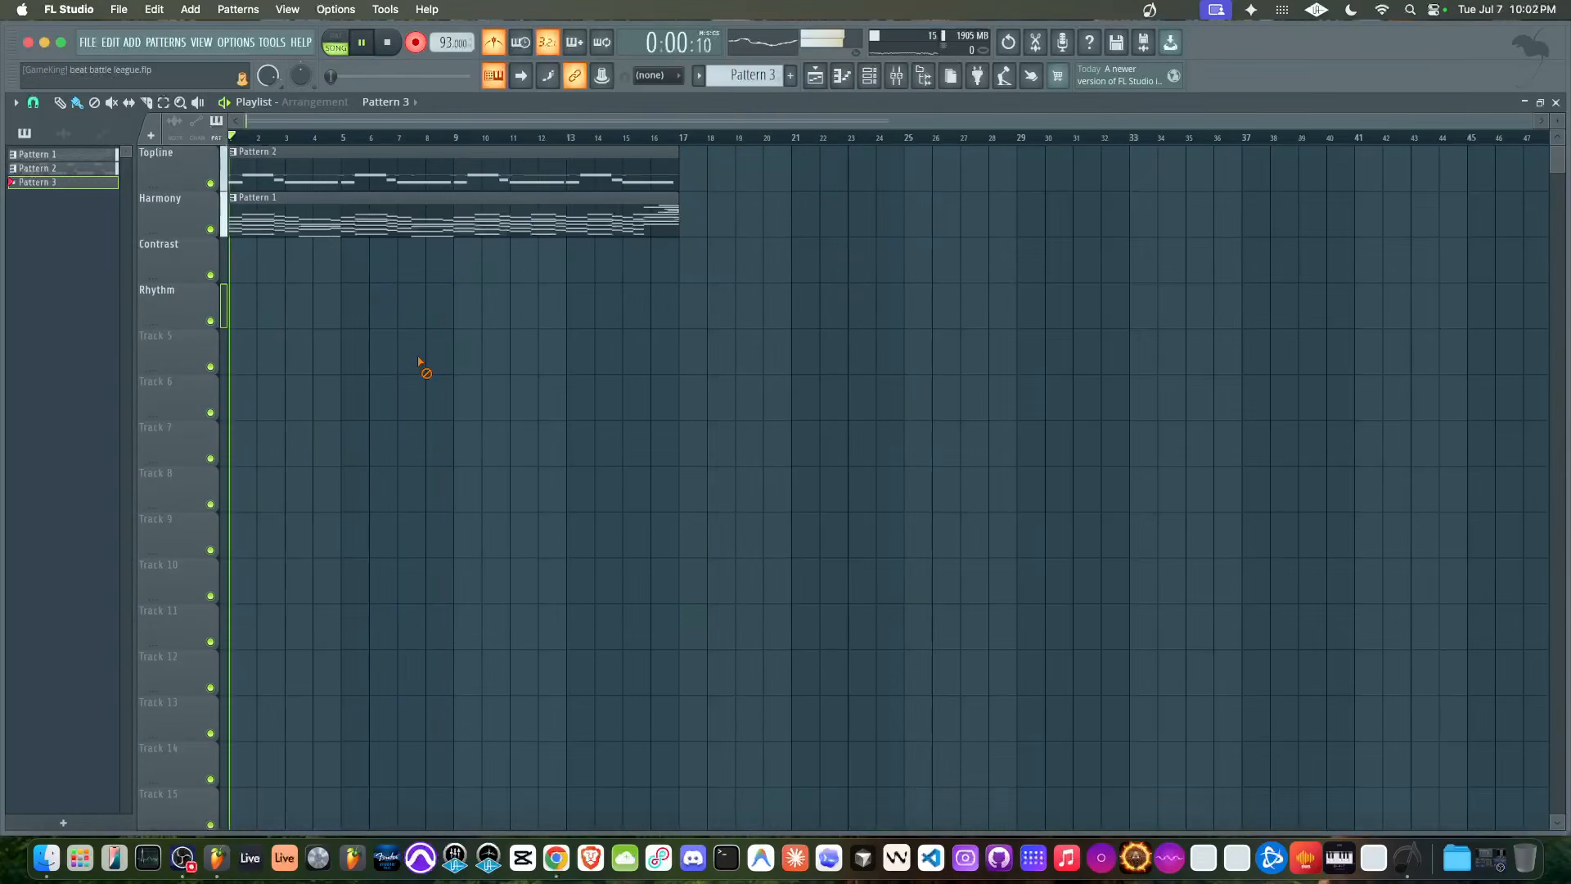
key(space)
key(super+z)
right_click(246, 266)
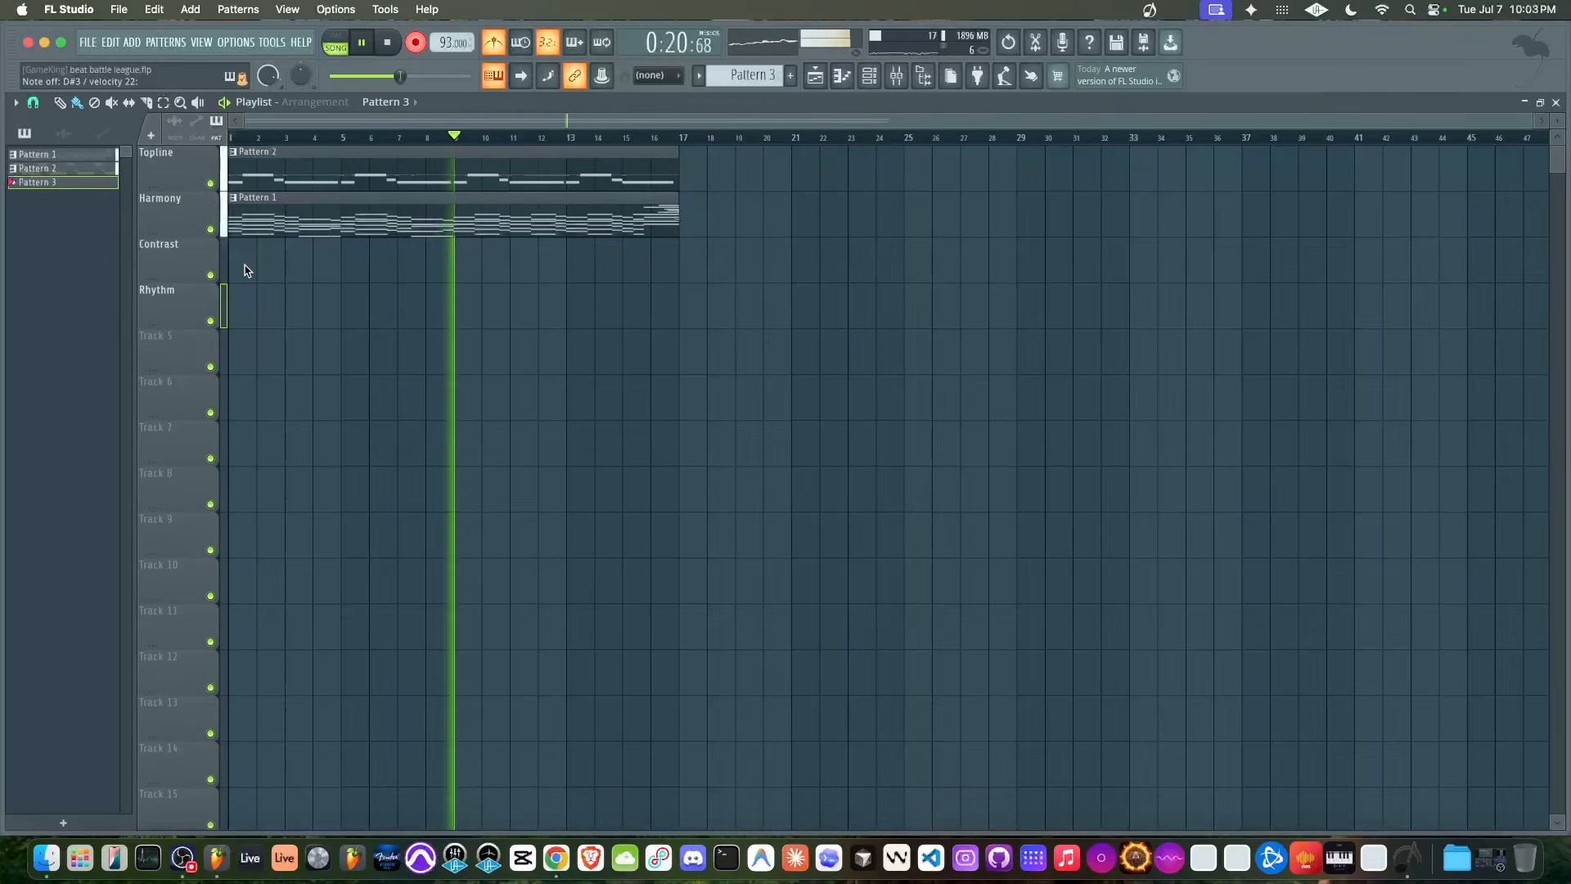
click(245, 268)
key(space)
key(space)
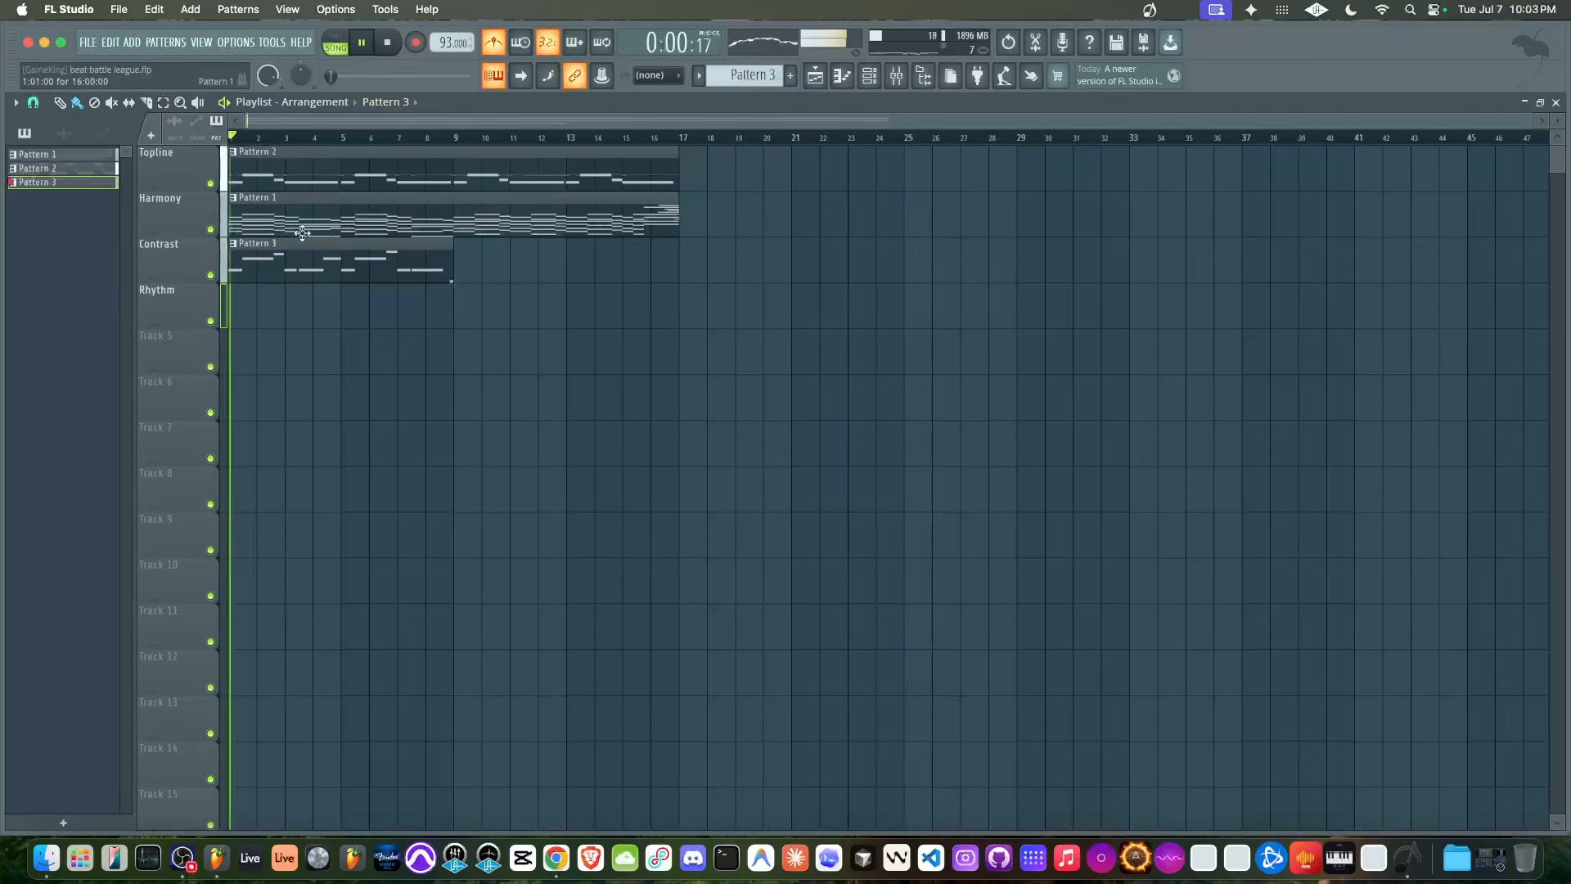
Lower the short E4 note before bar 7 in Pattern 3's piano roll to D#4
double_click(287, 266)
scroll(221, 448, down, 3)
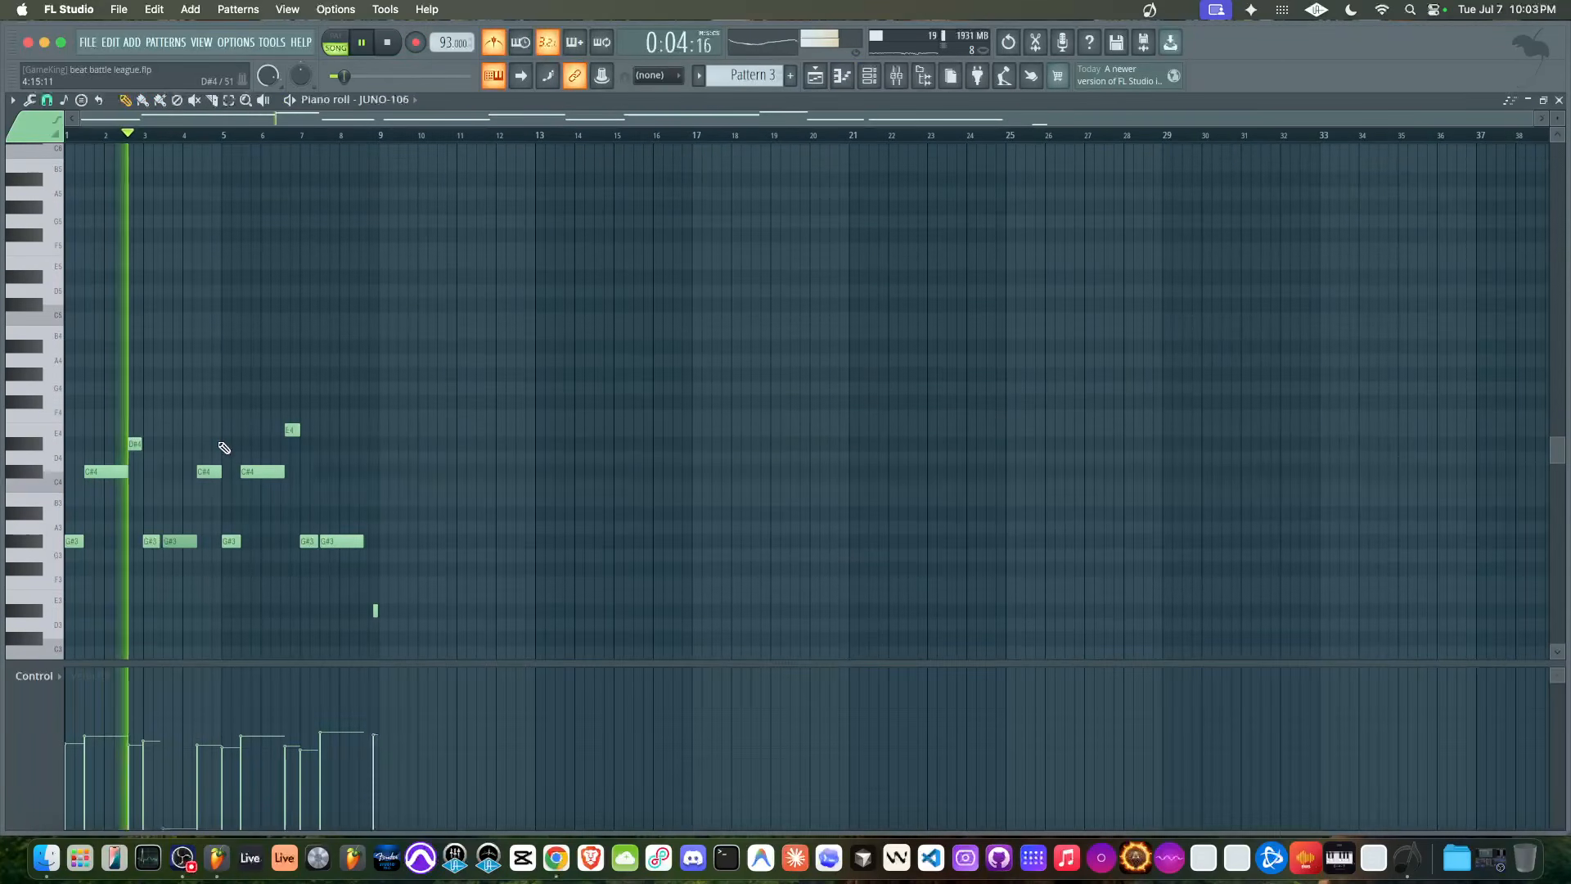
key(space)
key(space)
click(292, 429)
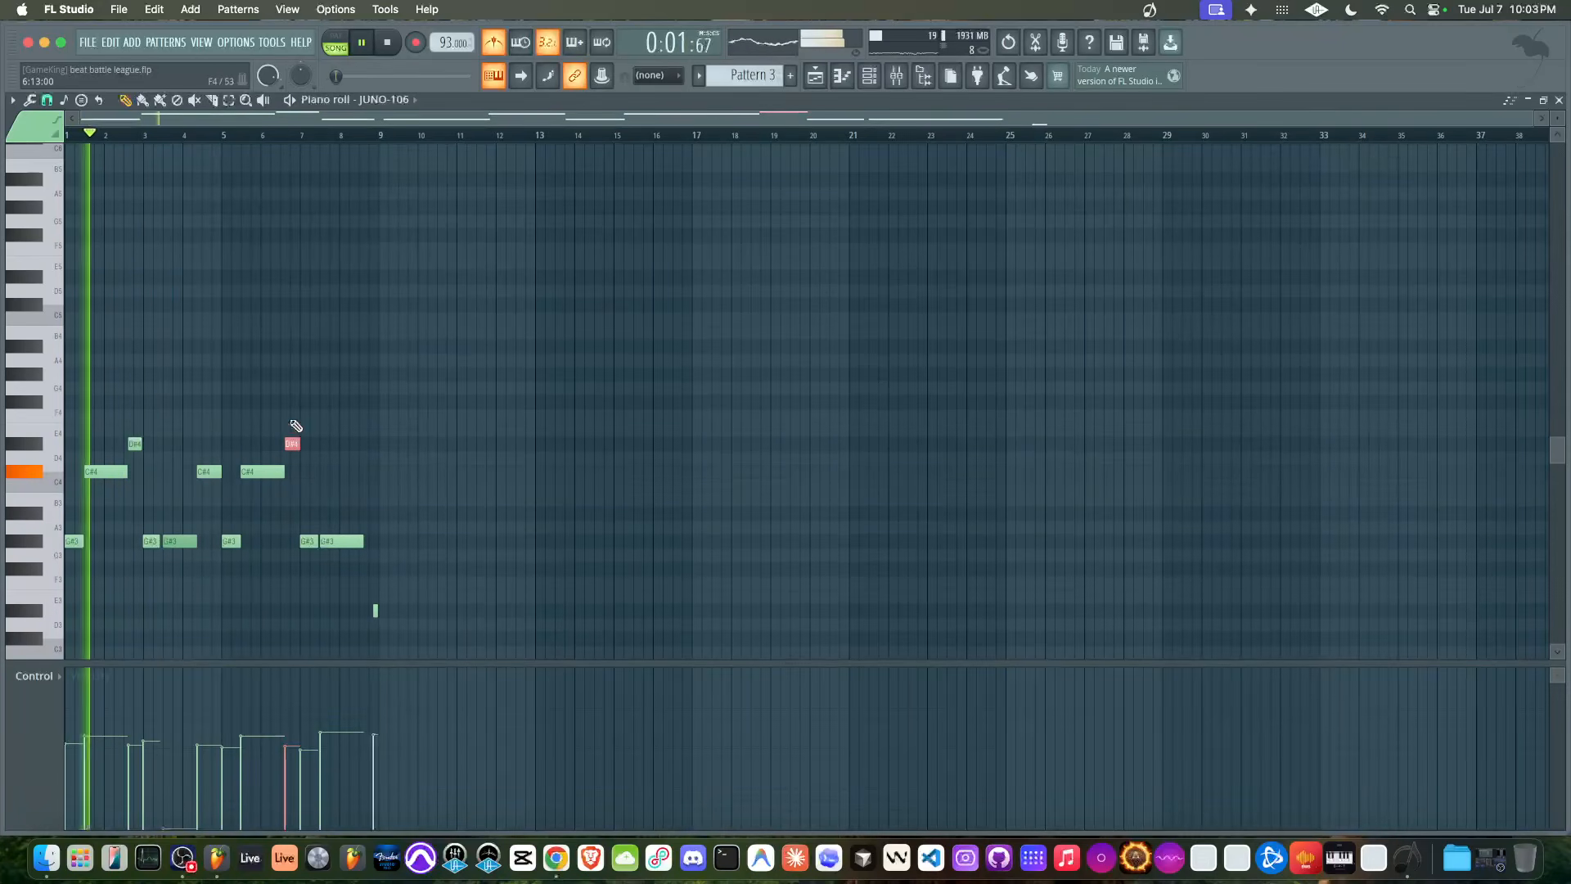
Duplicate the Pattern 3 clip on the Contrast track from bar 9 to bar 17 and save the project
click(1544, 100)
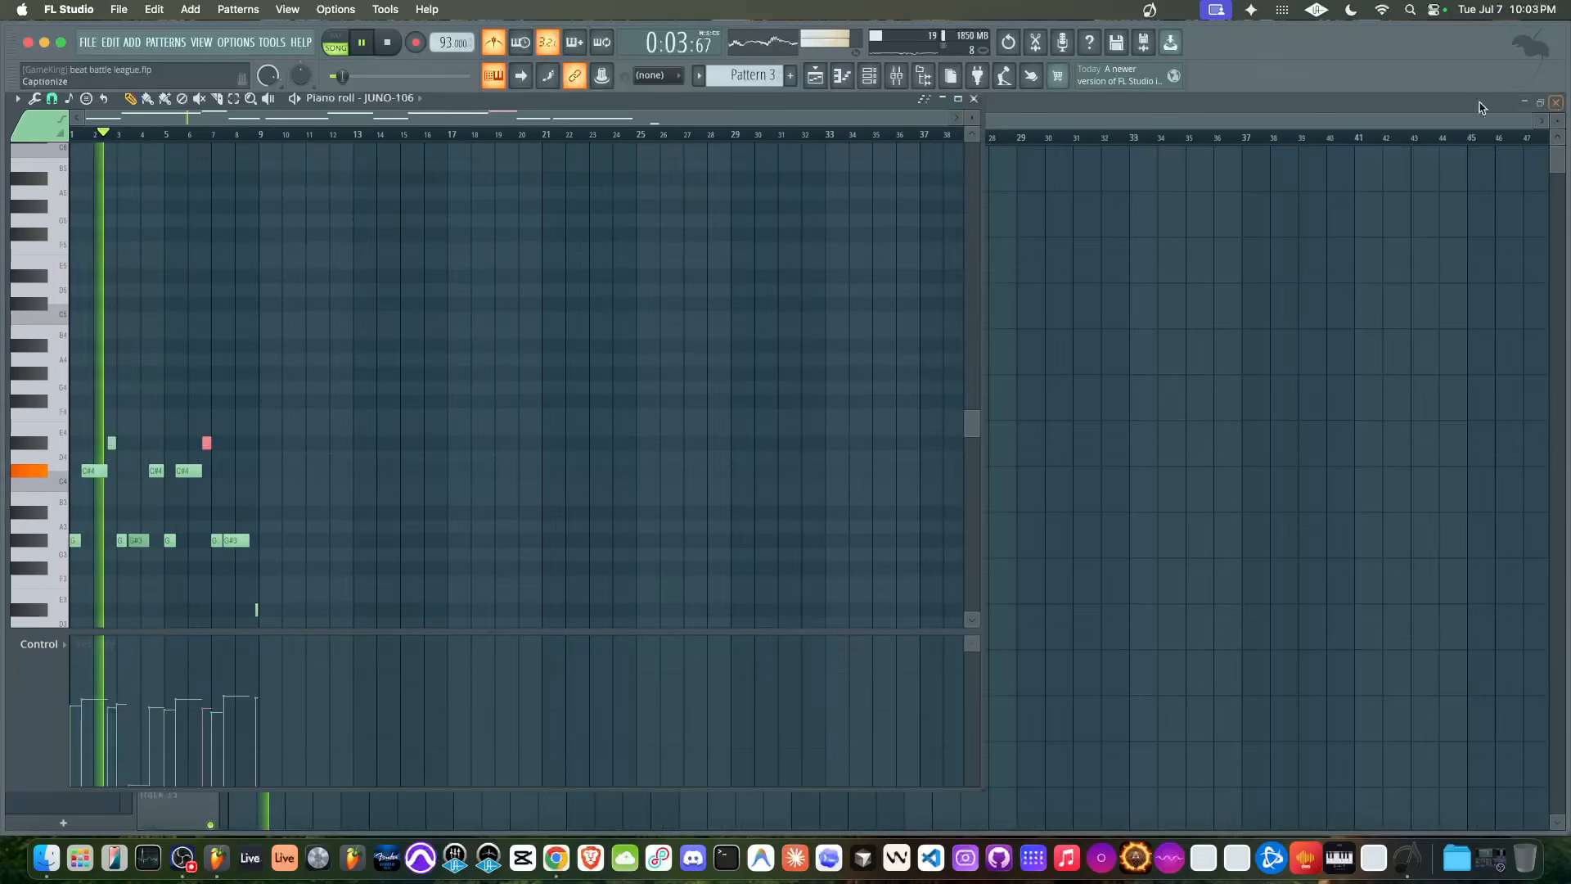
double_click(900, 102)
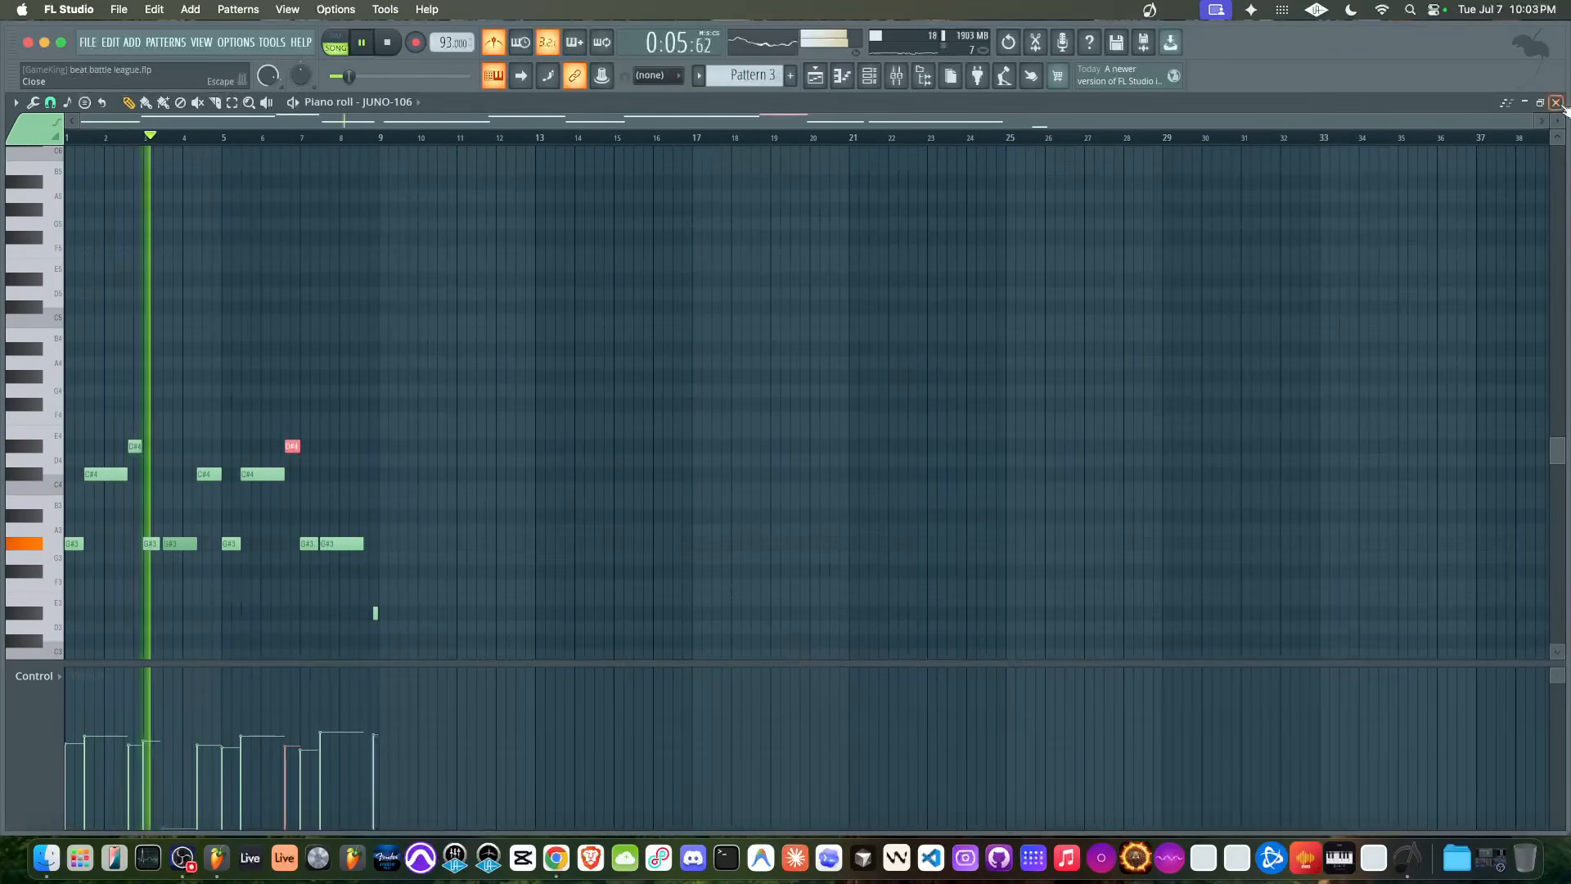
key(F5)
key(ctrl+b)
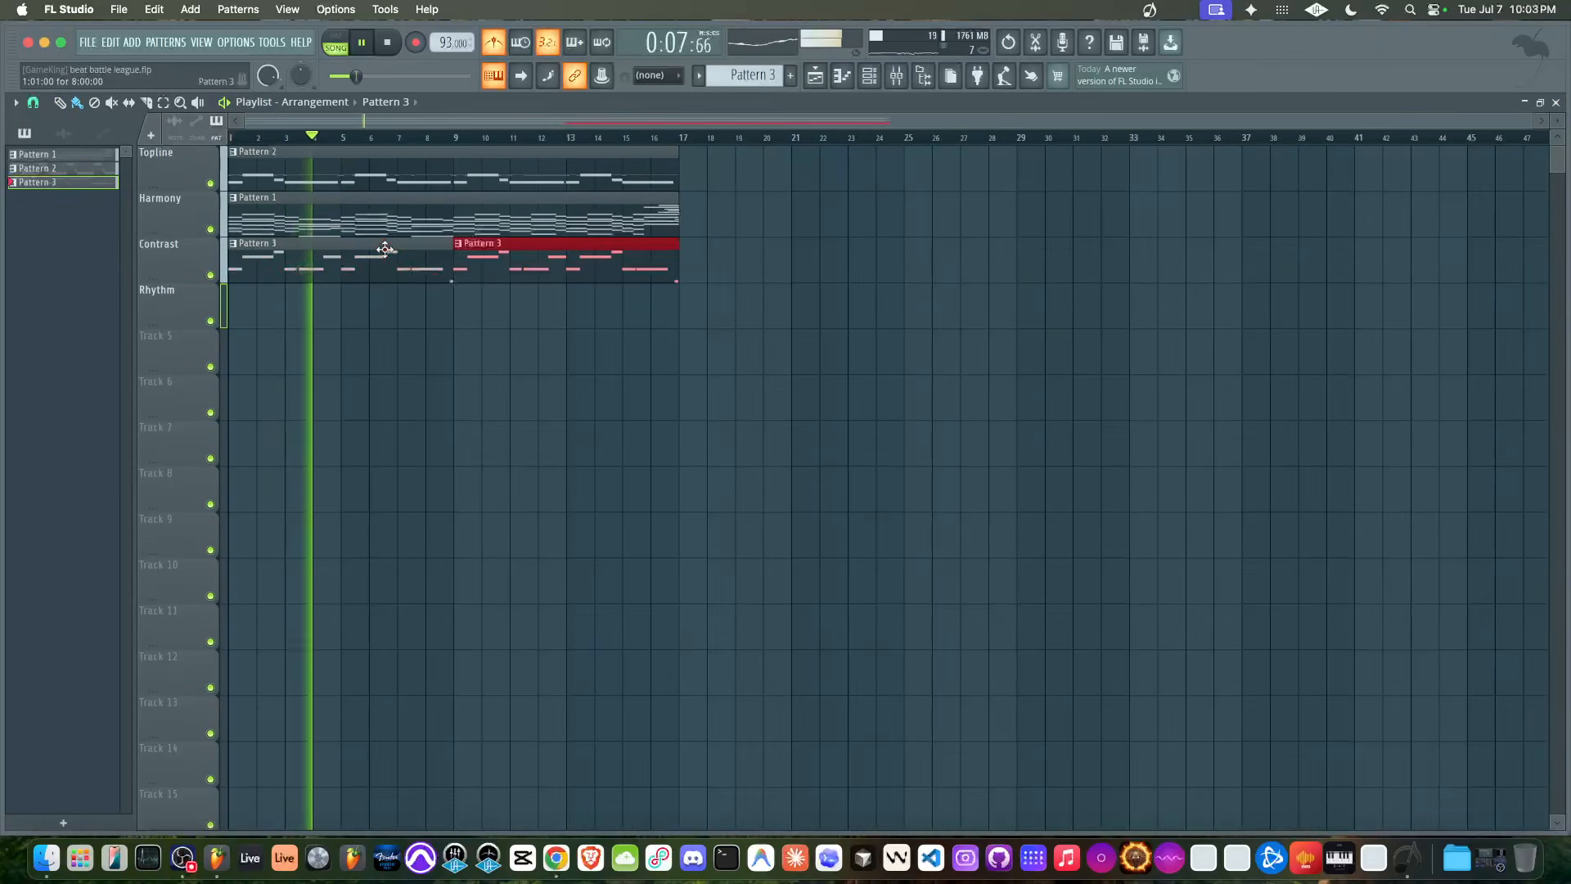
key(ctrl+d)
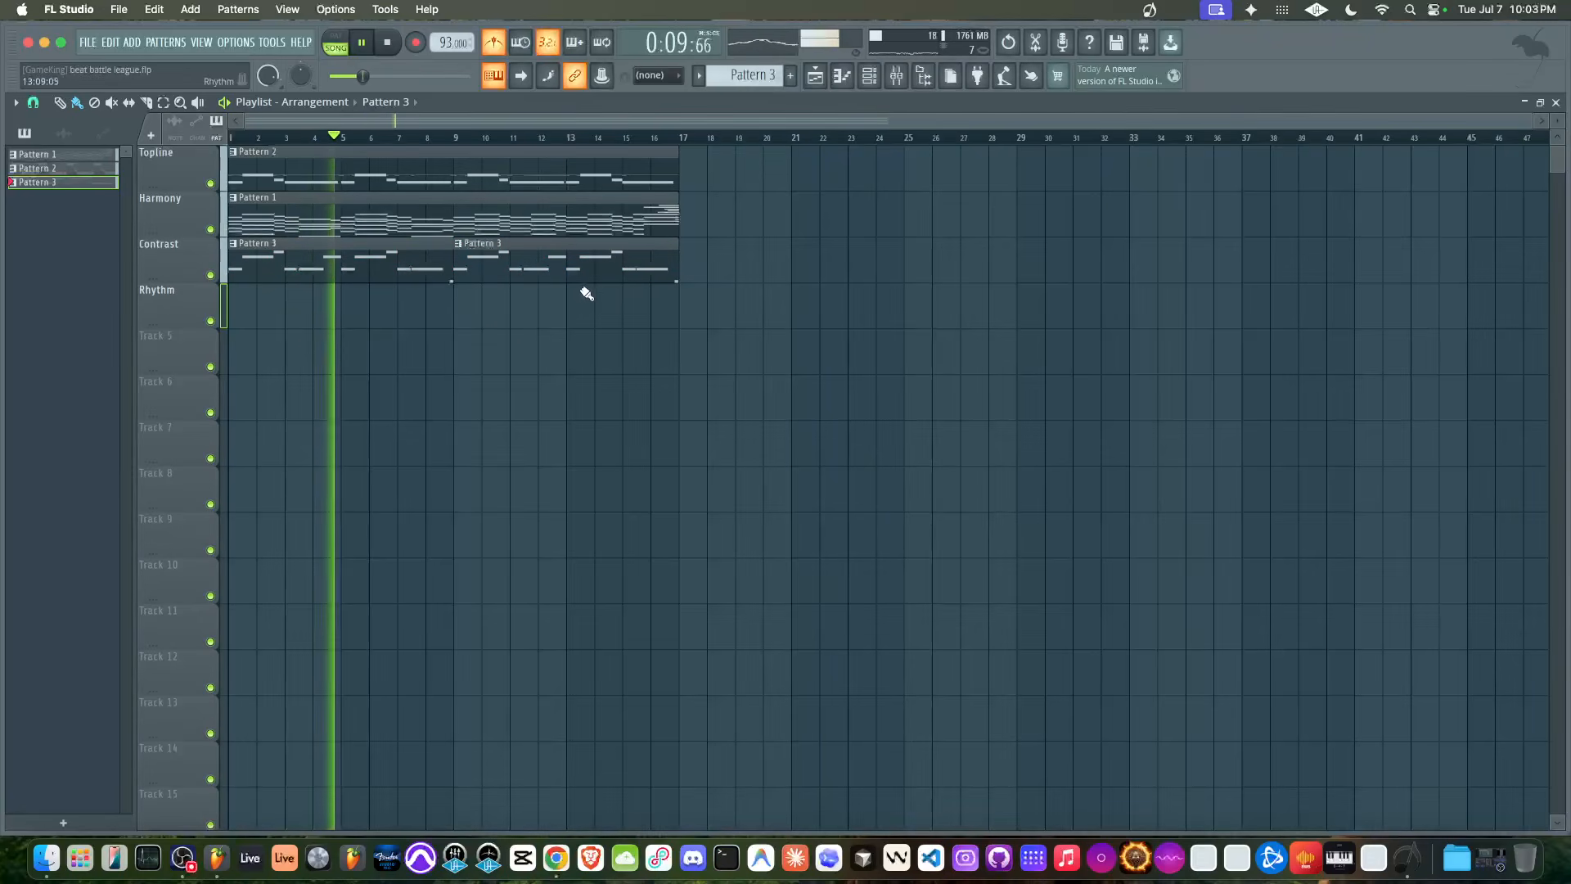
key(space)
key(ctrl+s)
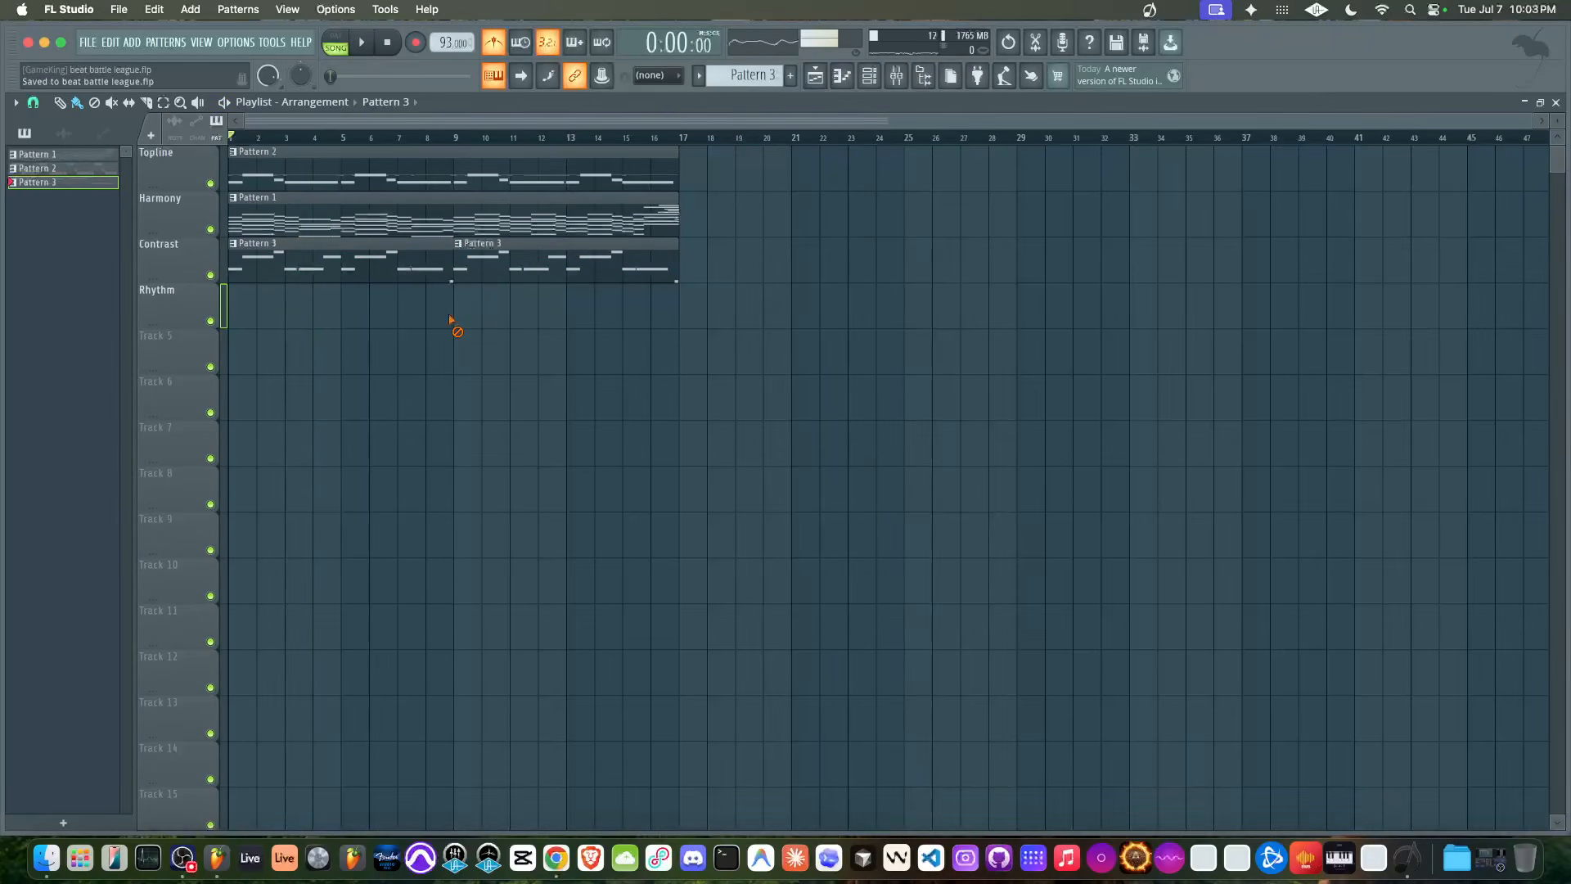
Switch to the empty Pattern 5 with the JV-1080 channel selected and play the arrangement
drag(452, 214, 691, 229)
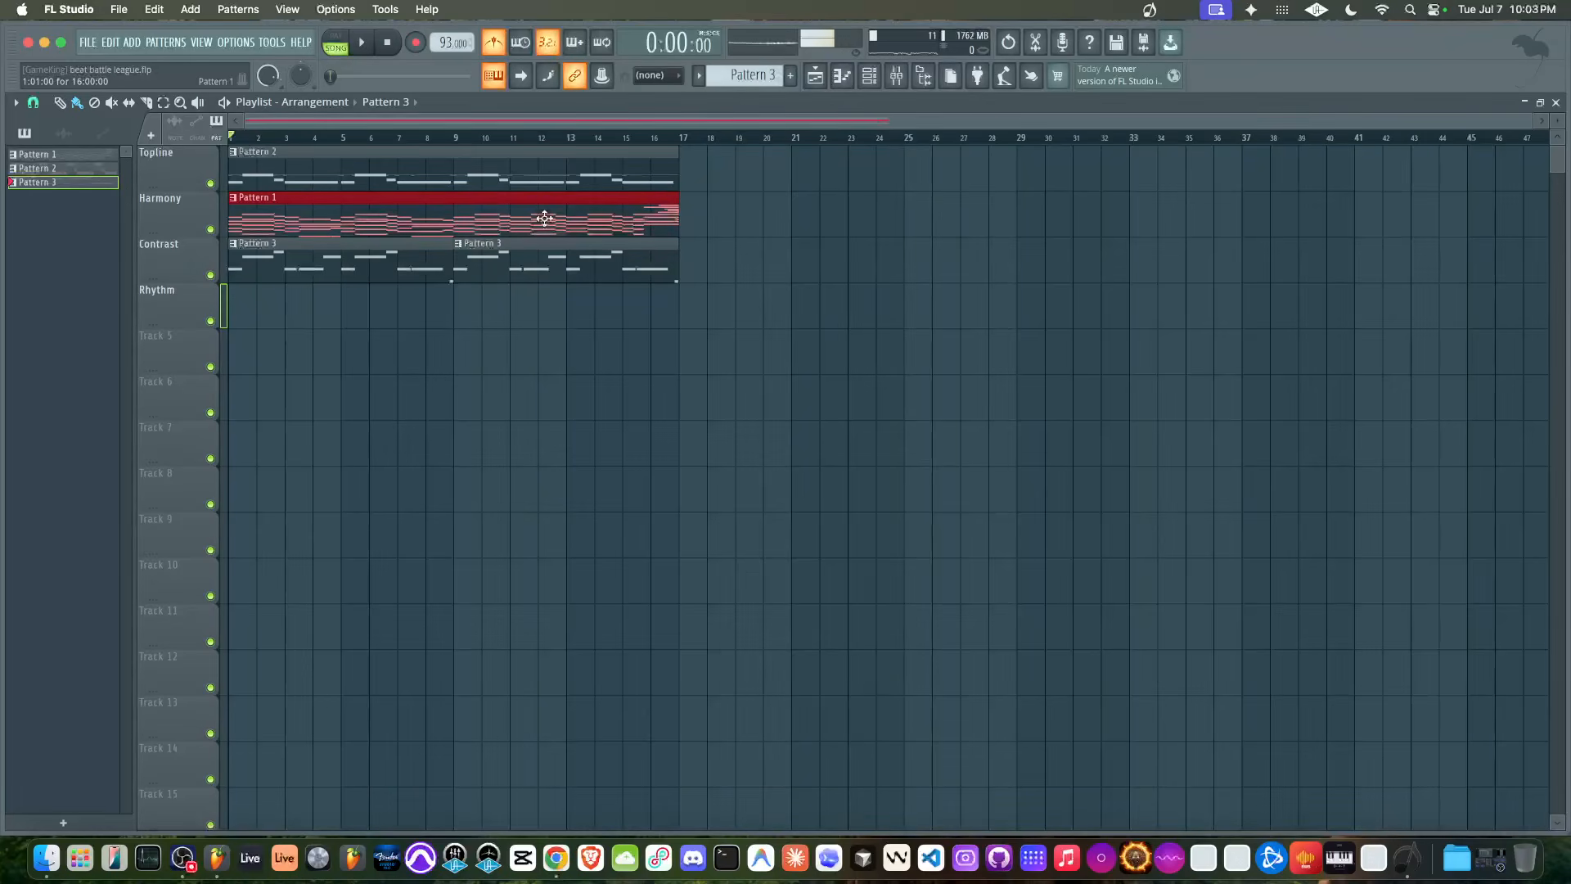
right_click(497, 361)
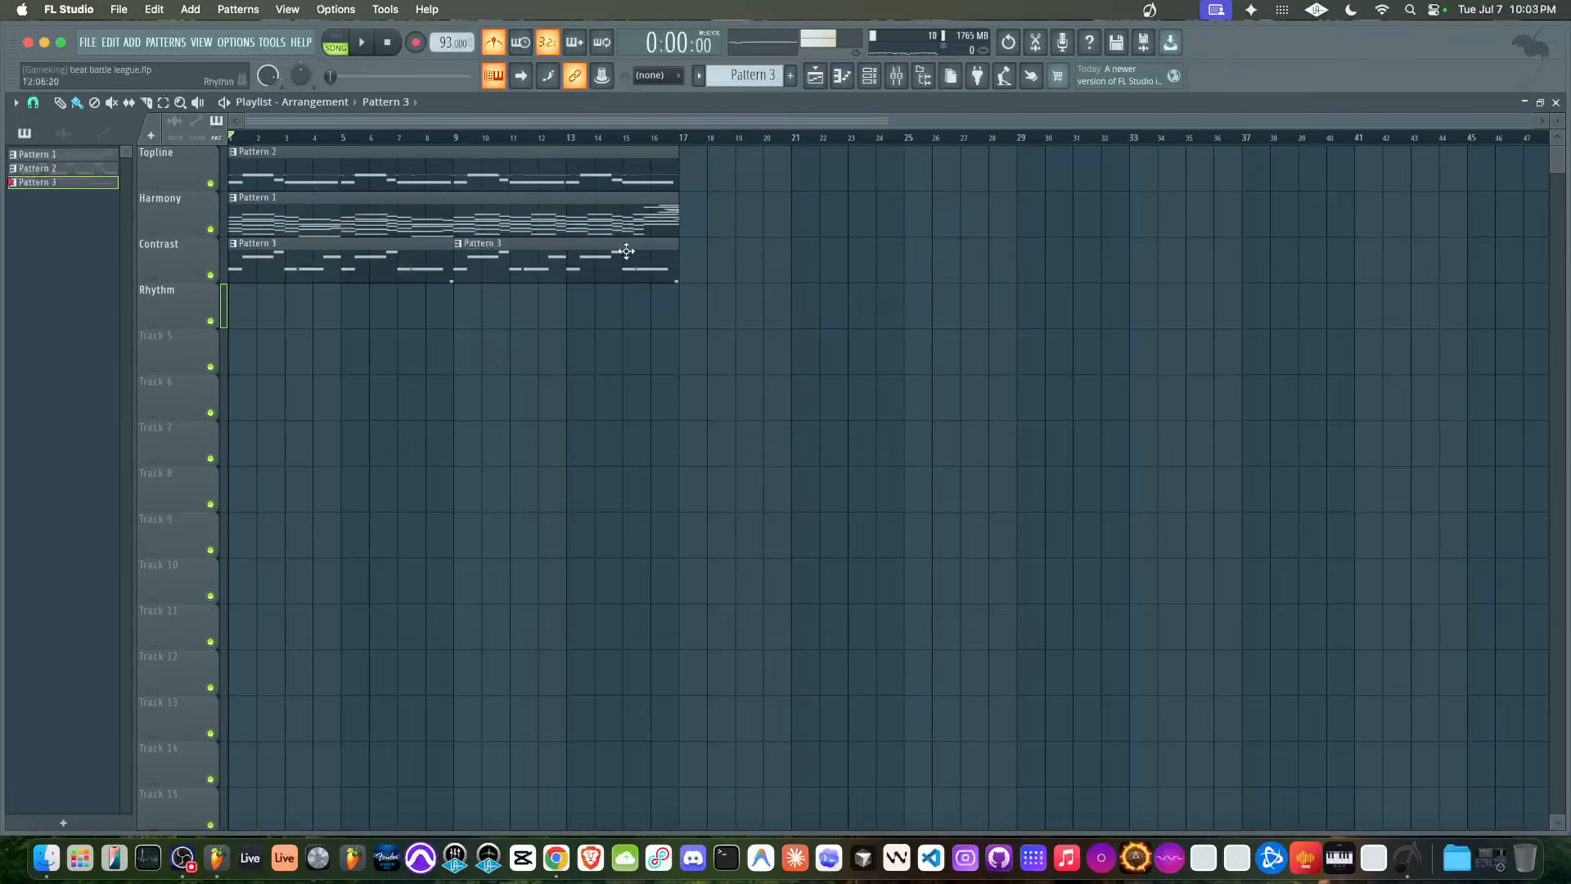
click(869, 75)
key(F4)
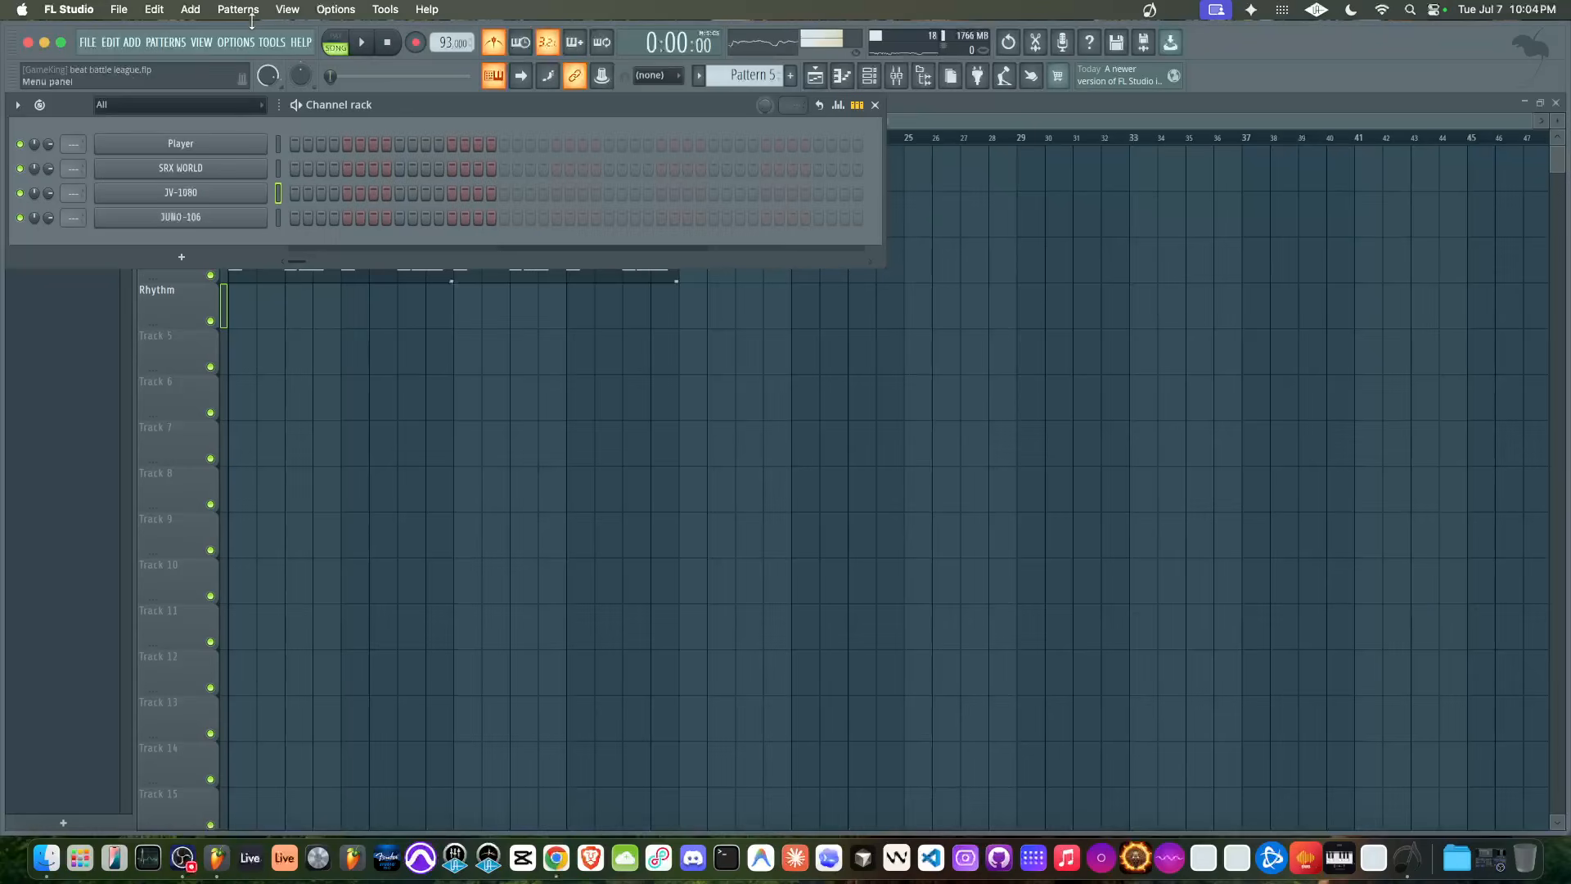
key(space)
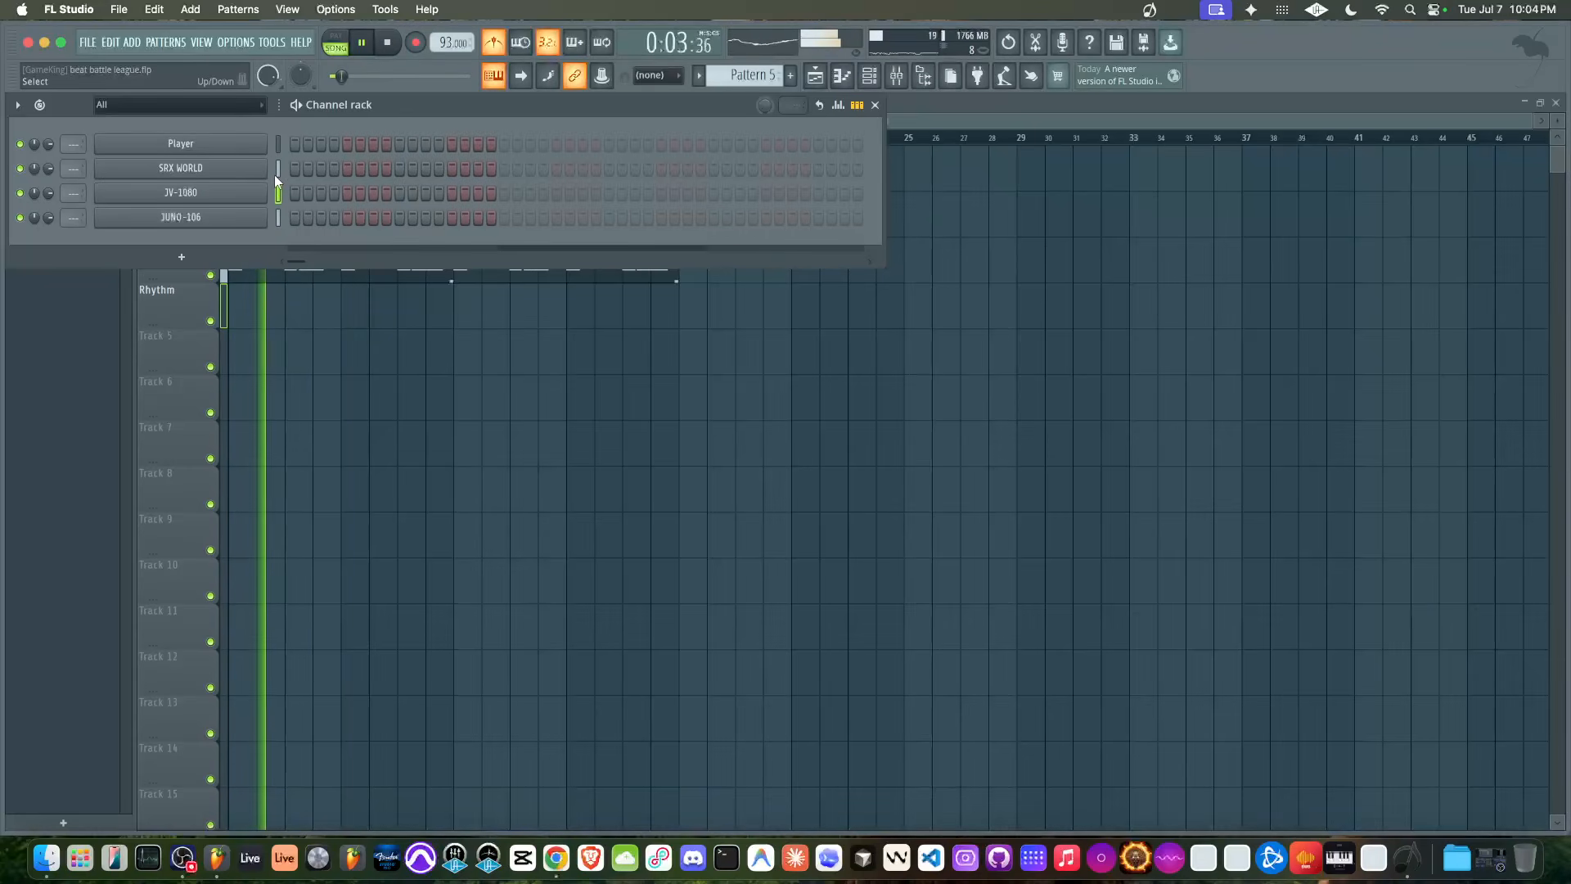
right_click(376, 417)
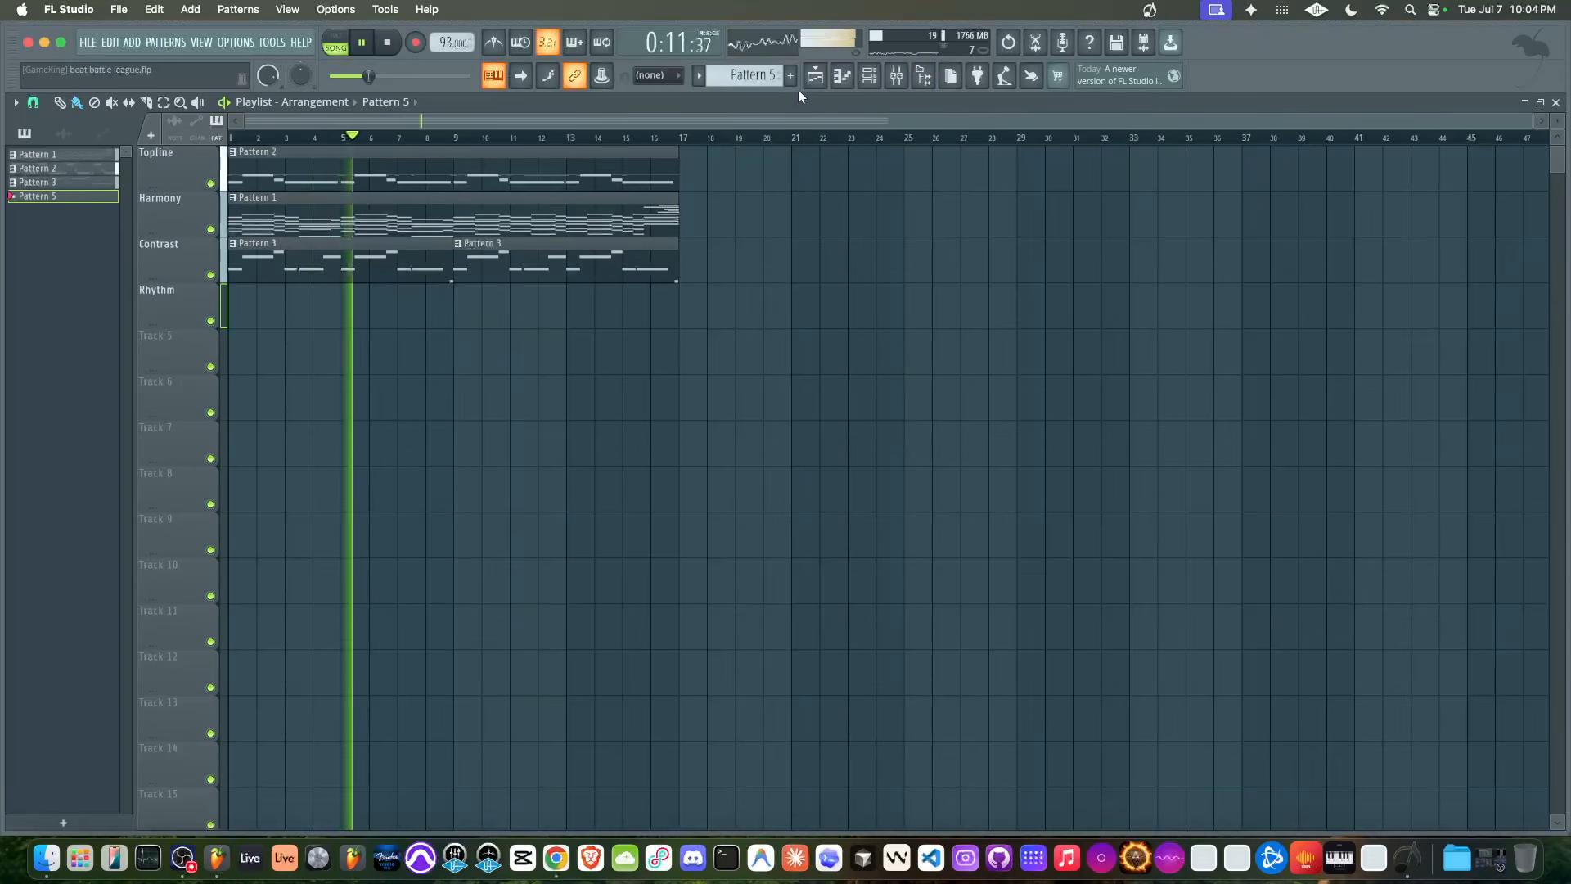
click(871, 77)
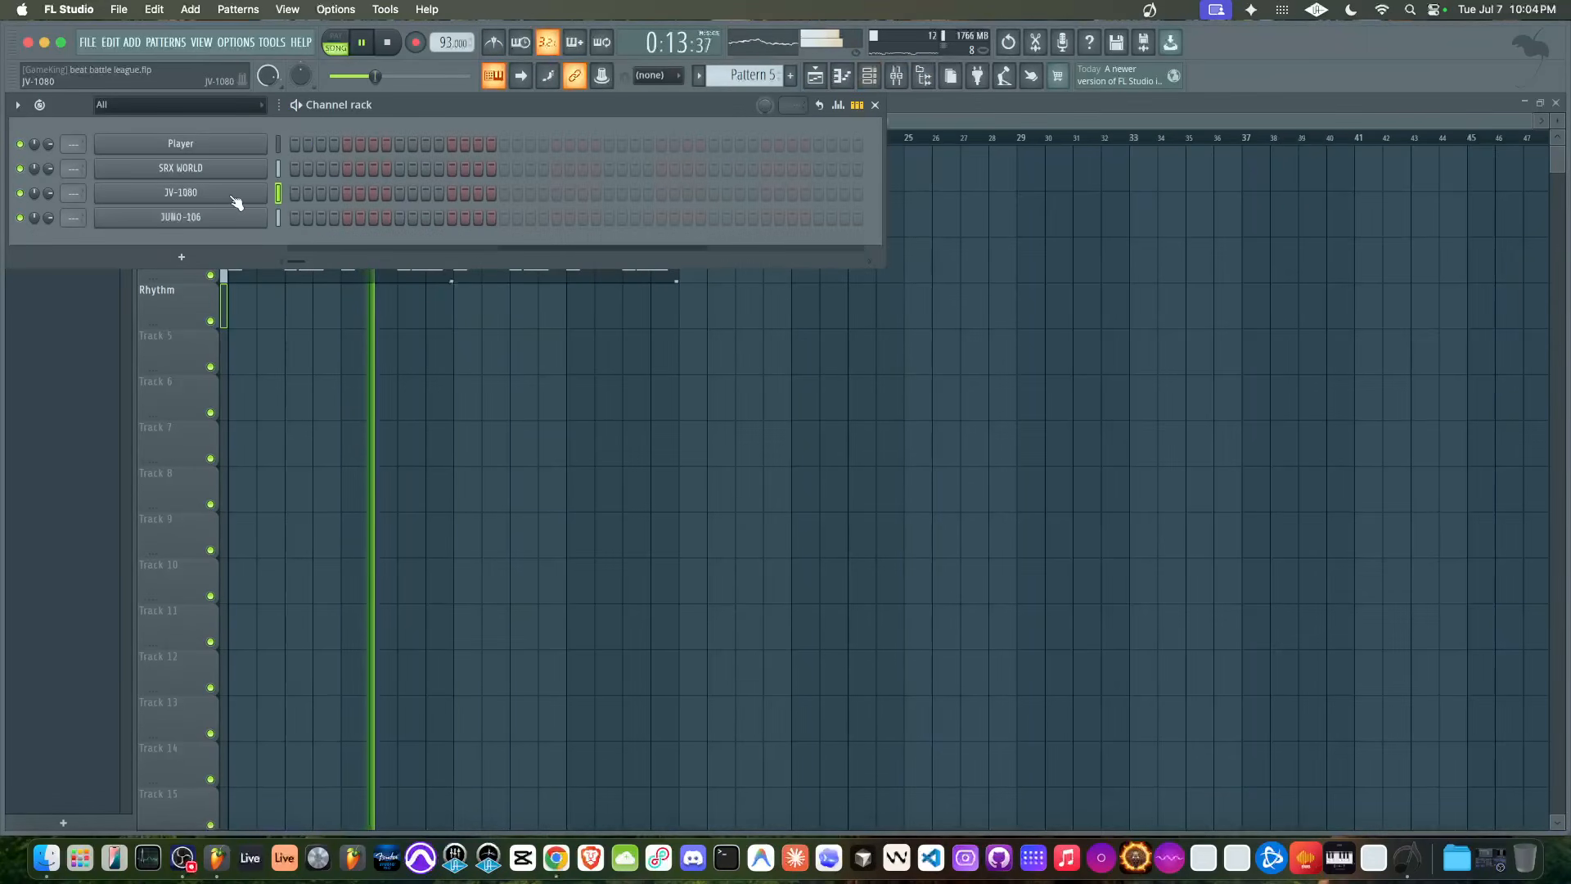
right_click(901, 239)
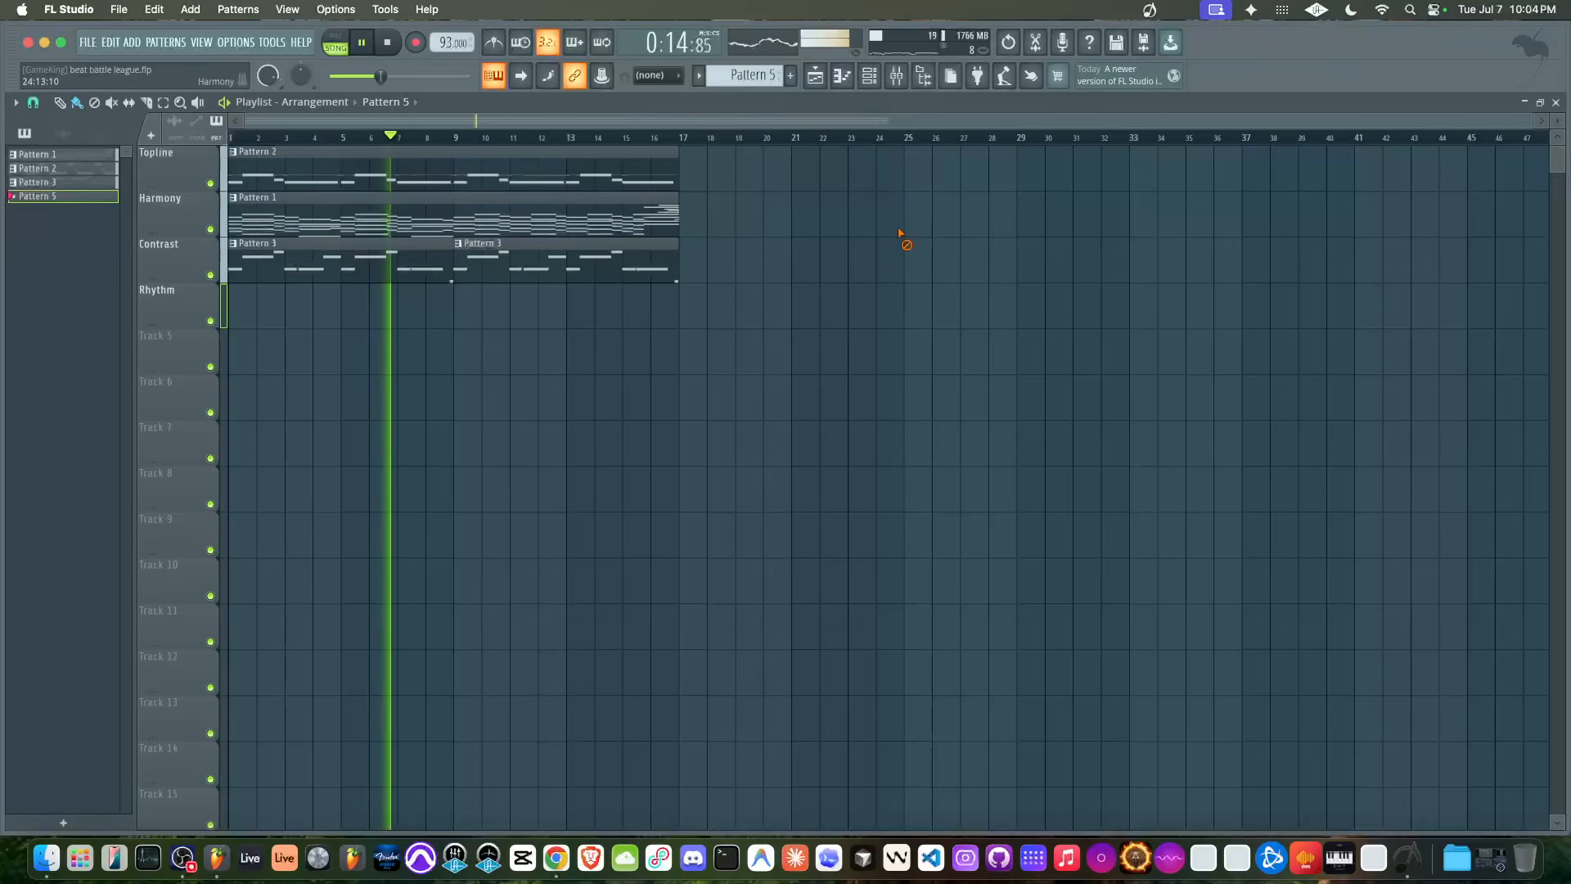
Open the Vintage Drum Machine samples in the browser, collapse the Linn Linndrum folder and expand the Roland TR-808 folder
click(924, 80)
click(32, 126)
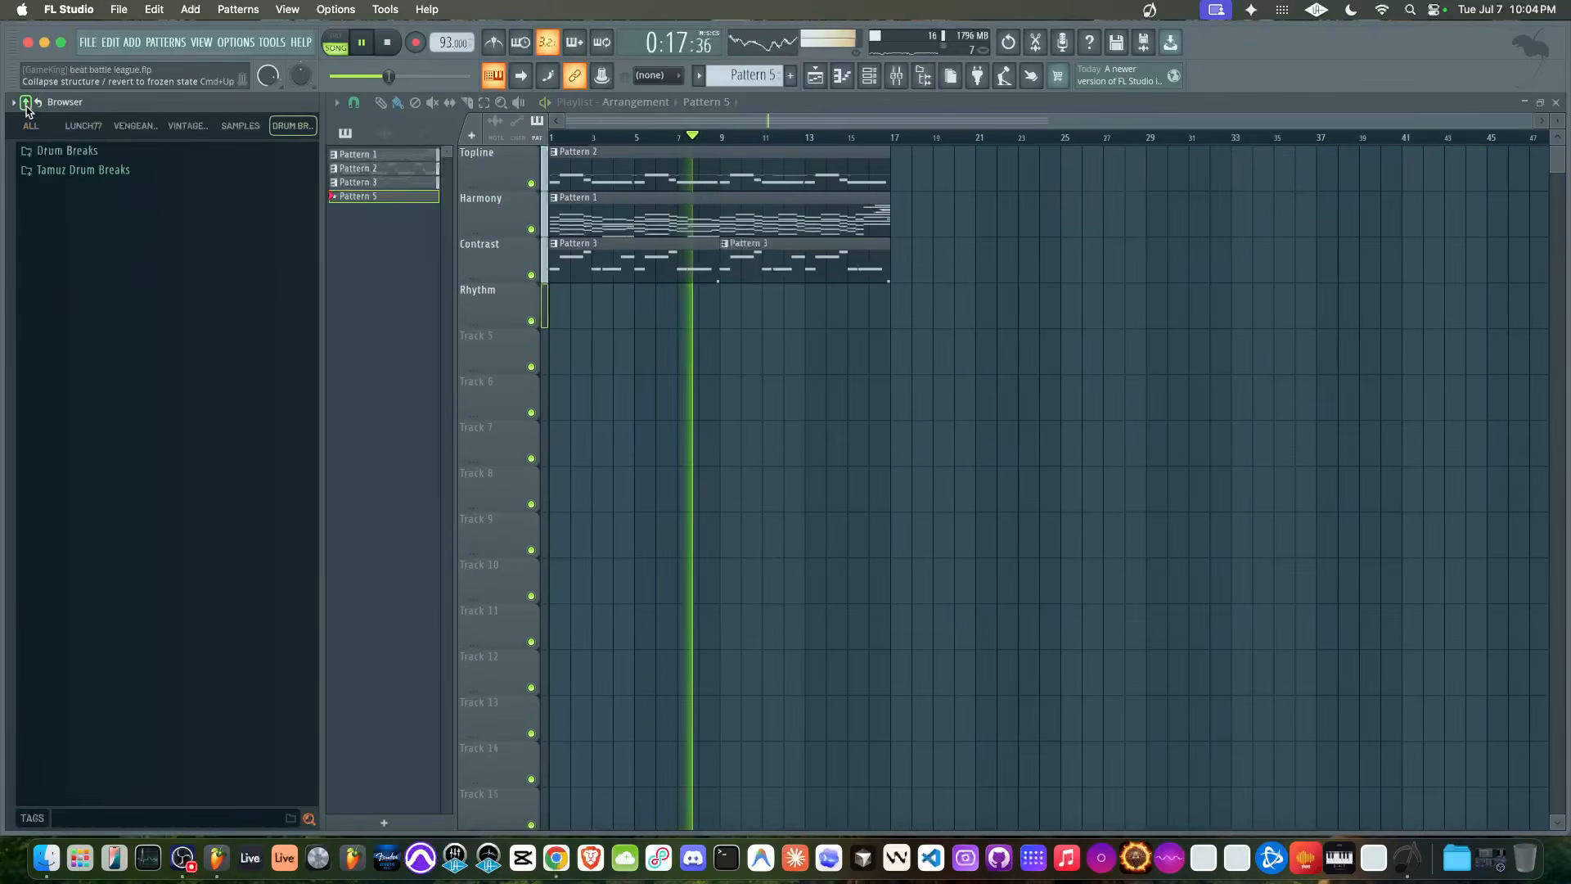
click(187, 126)
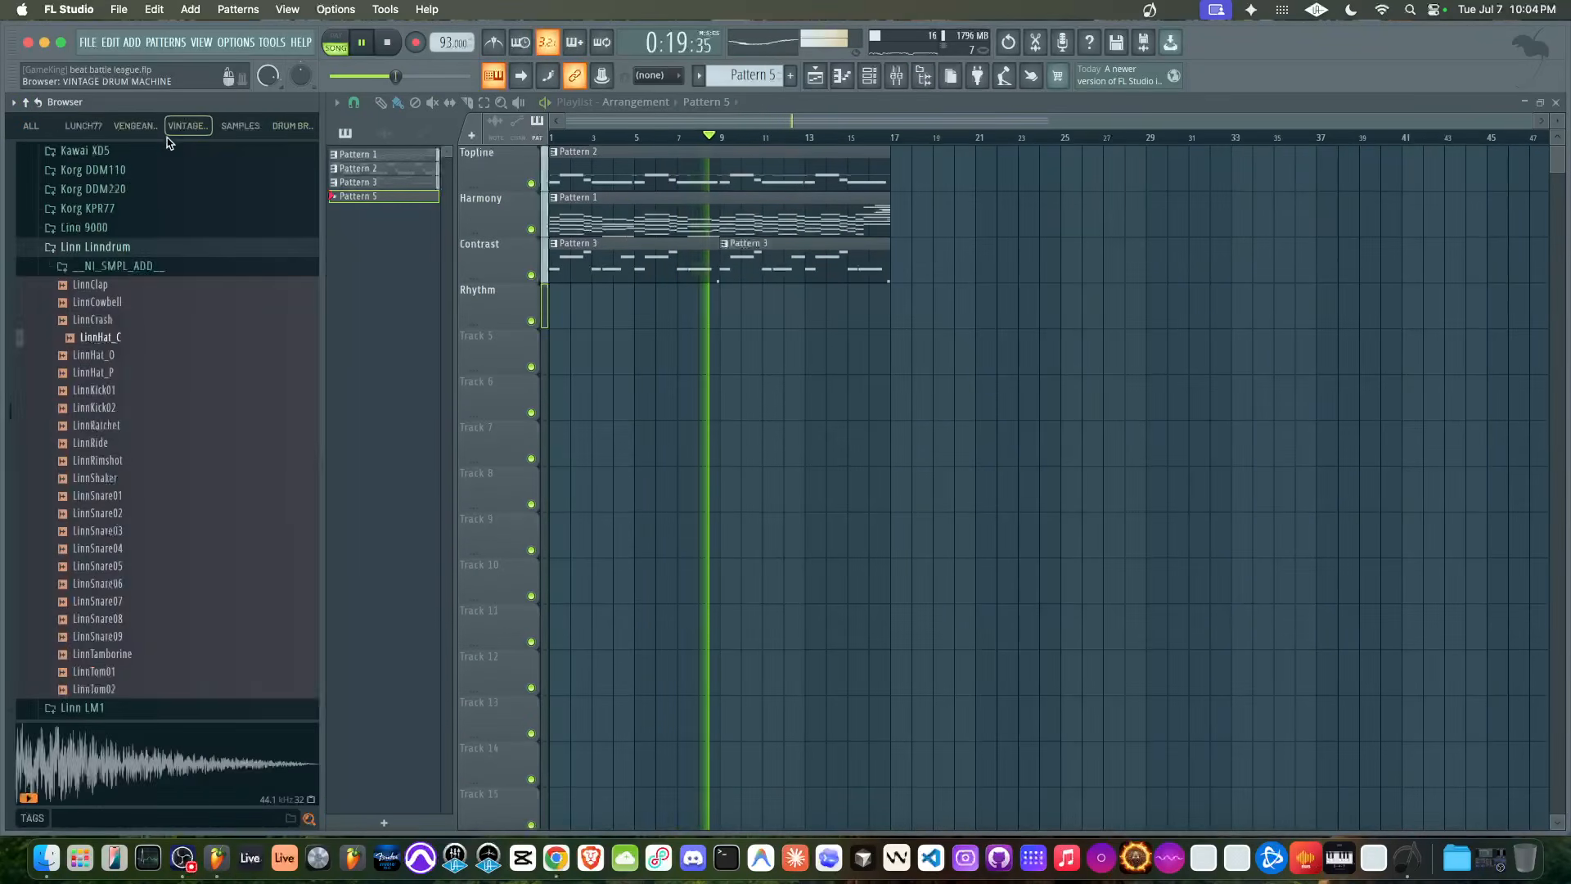
click(102, 246)
scroll(123, 344, down, 3)
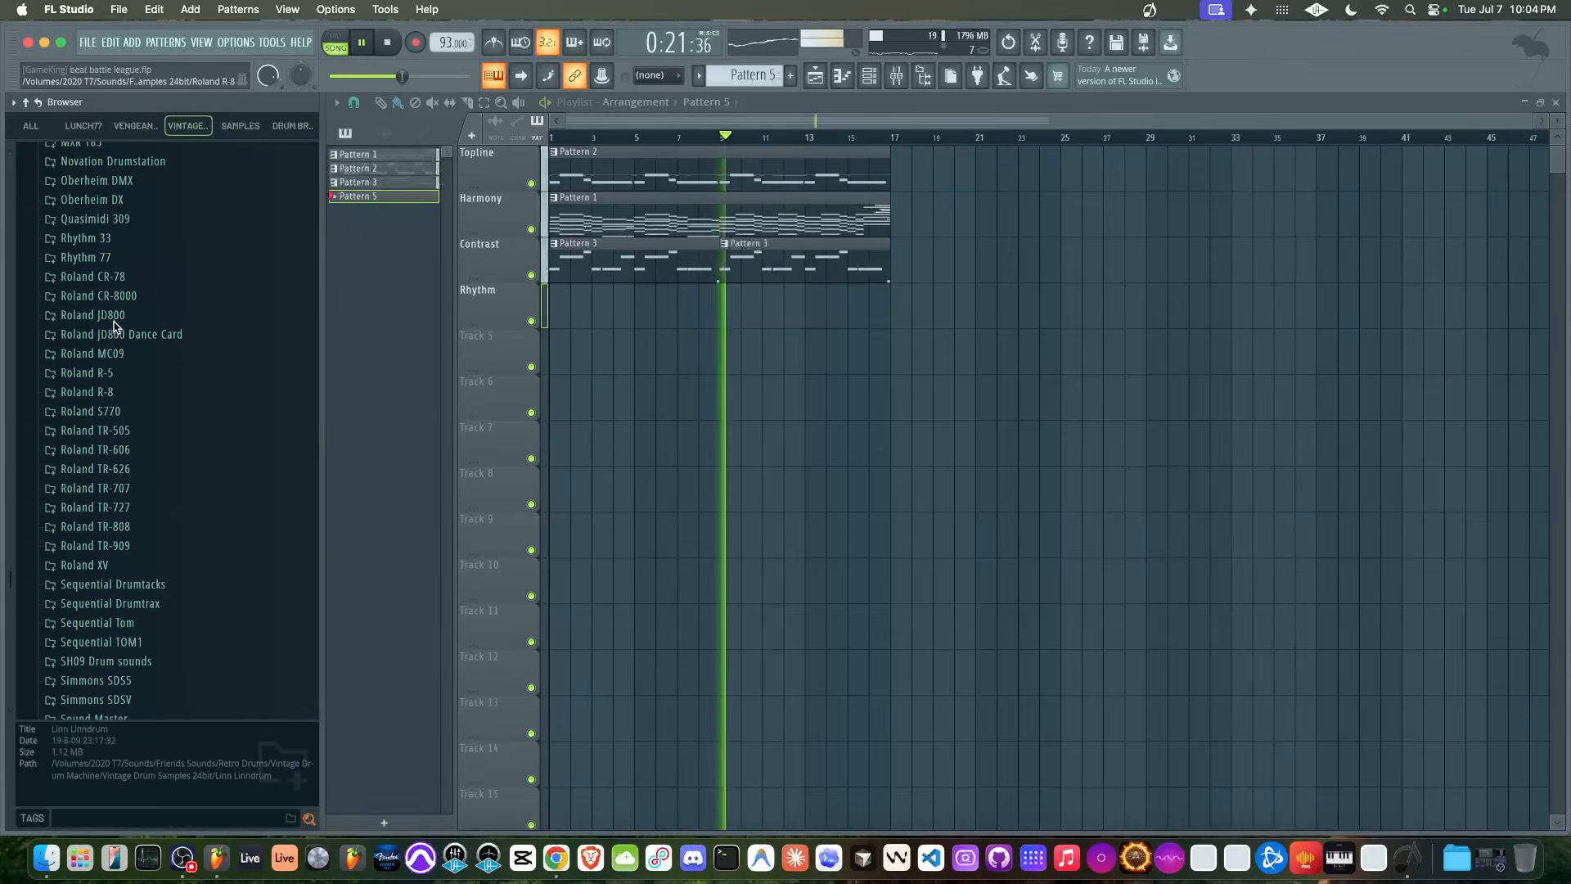
click(115, 495)
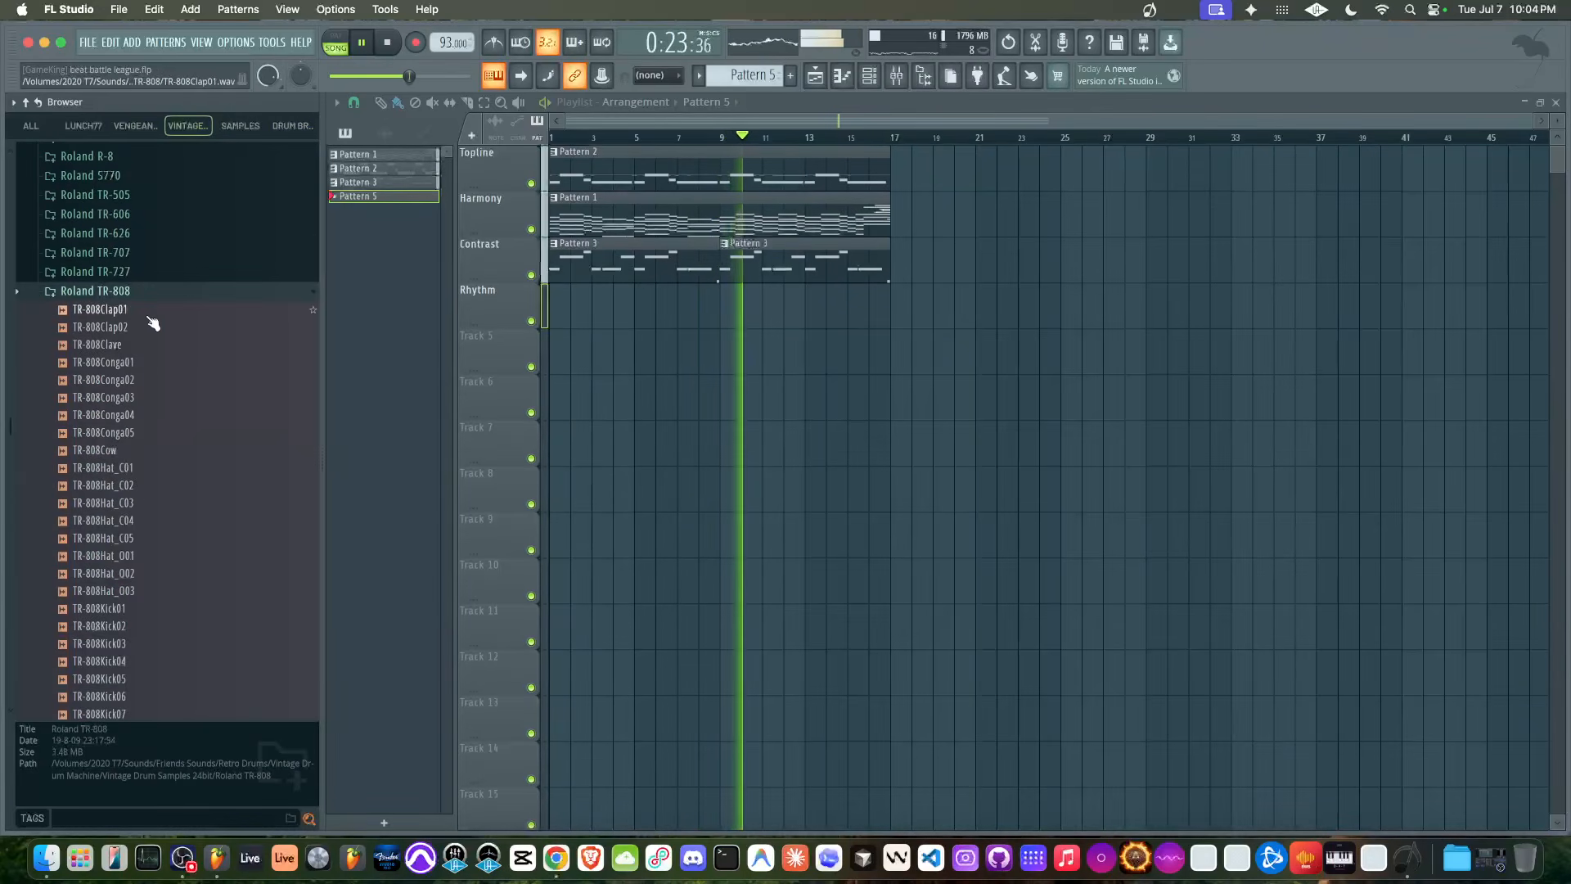
Load the TR-808Clave, TR-808Conga02 and TR-808Cow samples into new channels
click(143, 344)
right_click(146, 350)
click(167, 370)
click(148, 379)
right_click(148, 381)
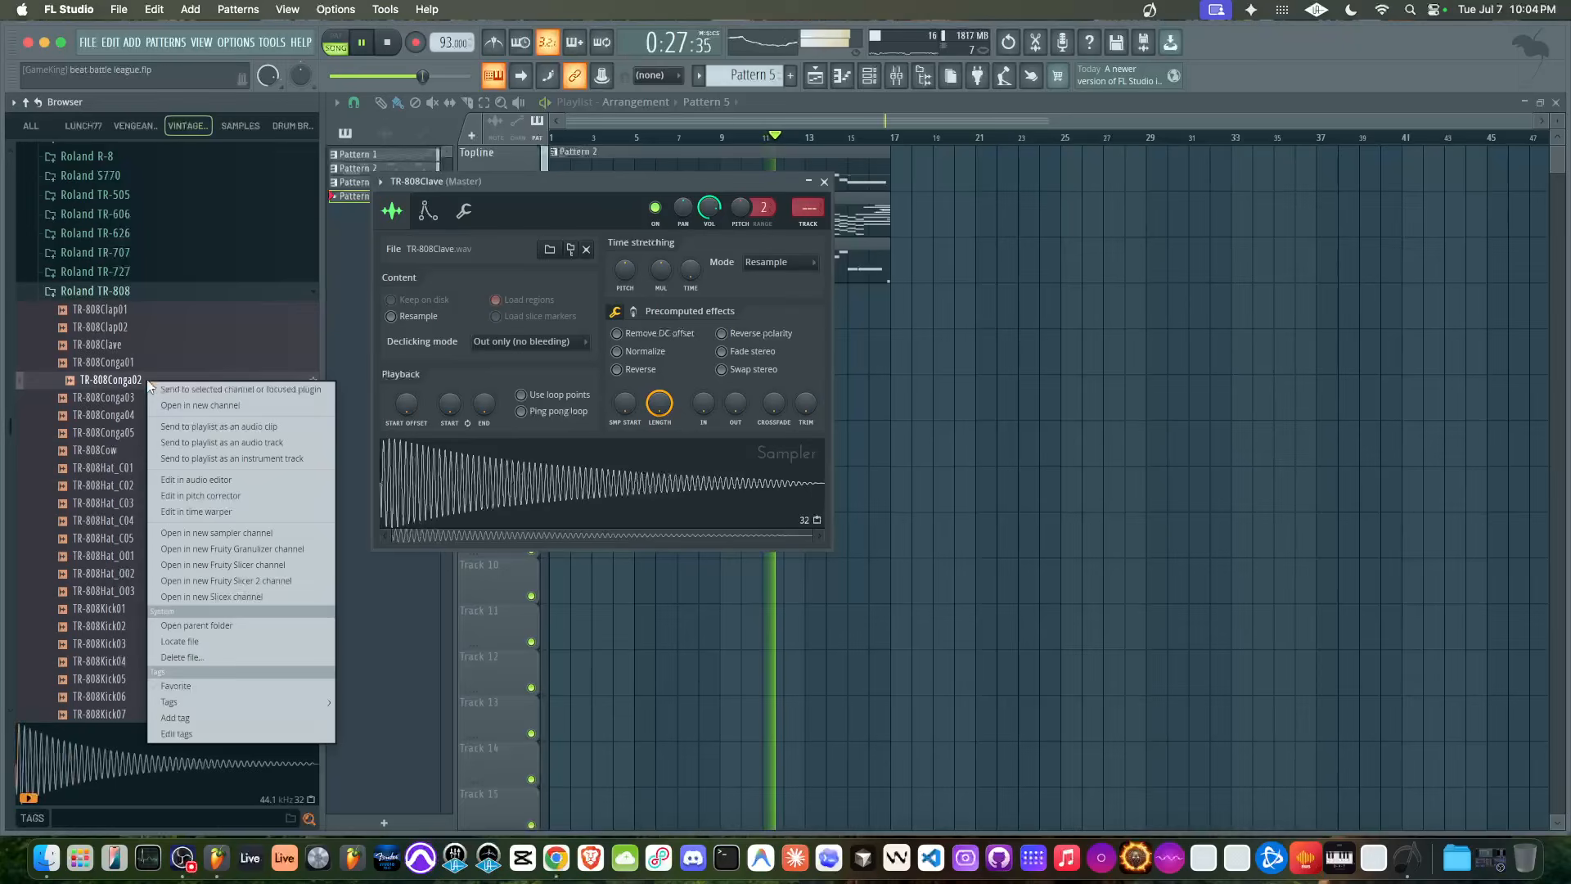
click(165, 407)
click(130, 451)
right_click(131, 451)
click(147, 476)
Load the TR-808Hat_C02, TR-808Clap02 and TR-808Kick03 samples into new channels
scroll(135, 409, down, 3)
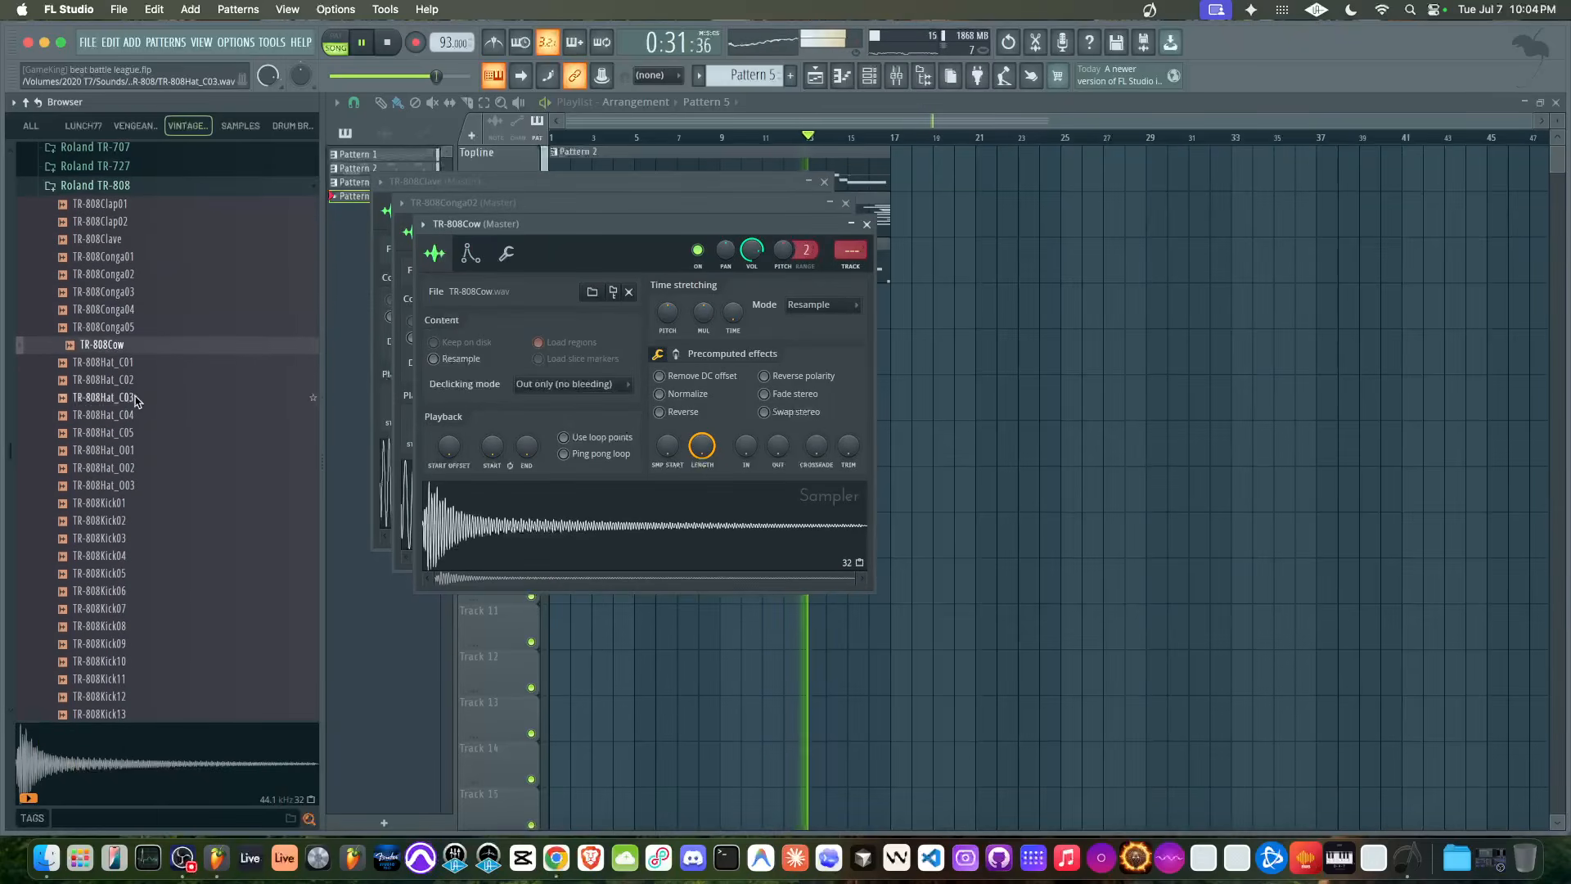
click(137, 379)
right_click(138, 379)
click(147, 399)
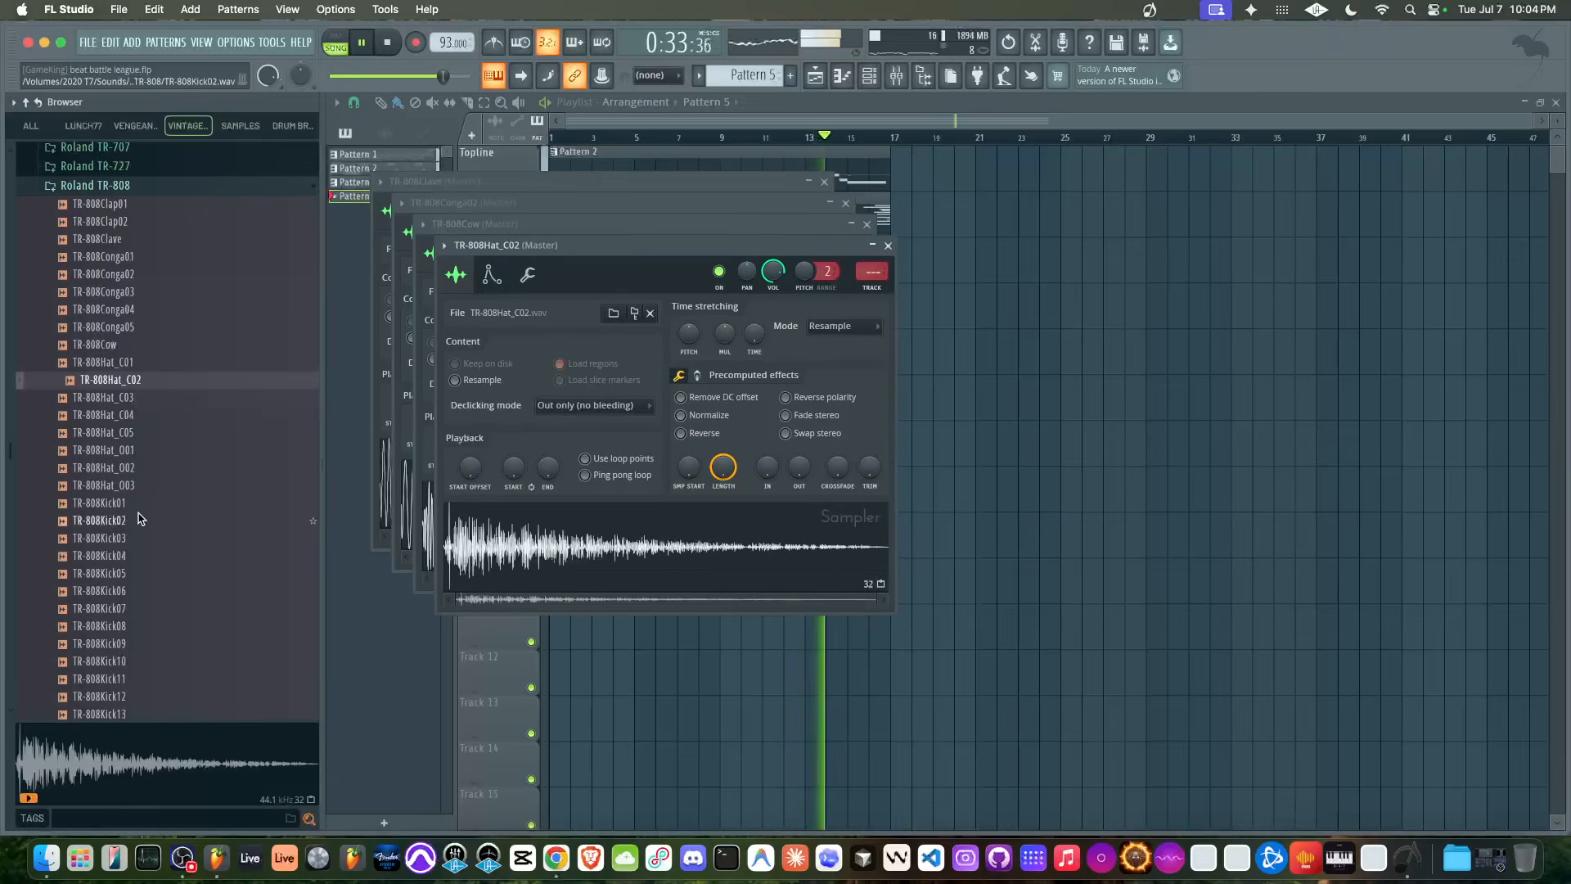
click(128, 221)
right_click(128, 221)
click(139, 241)
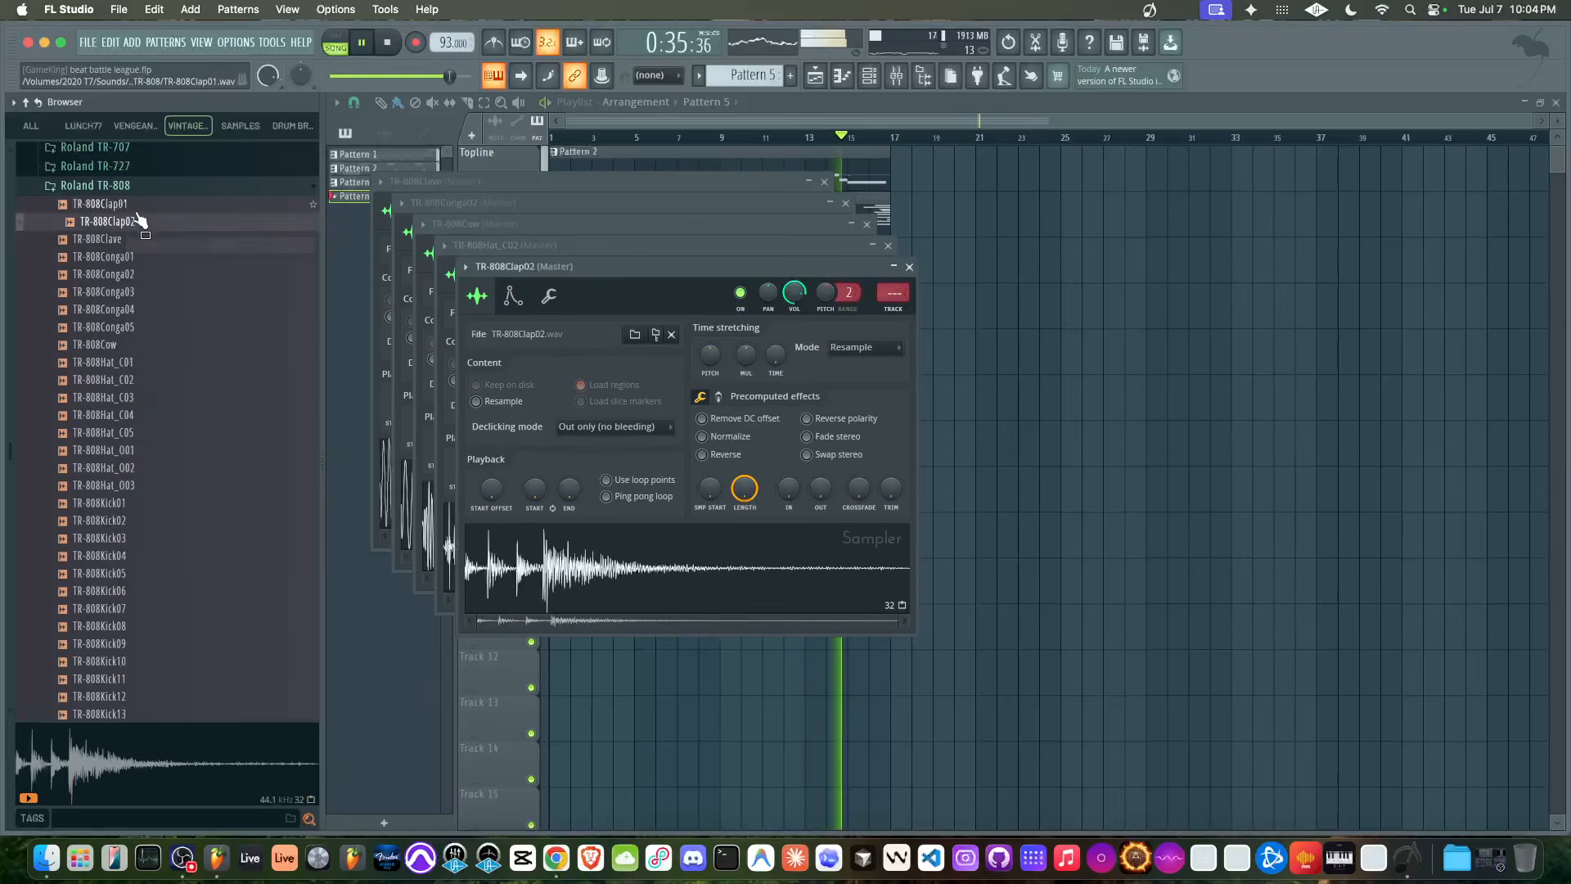
click(136, 207)
scroll(154, 518, down, 2)
click(135, 467)
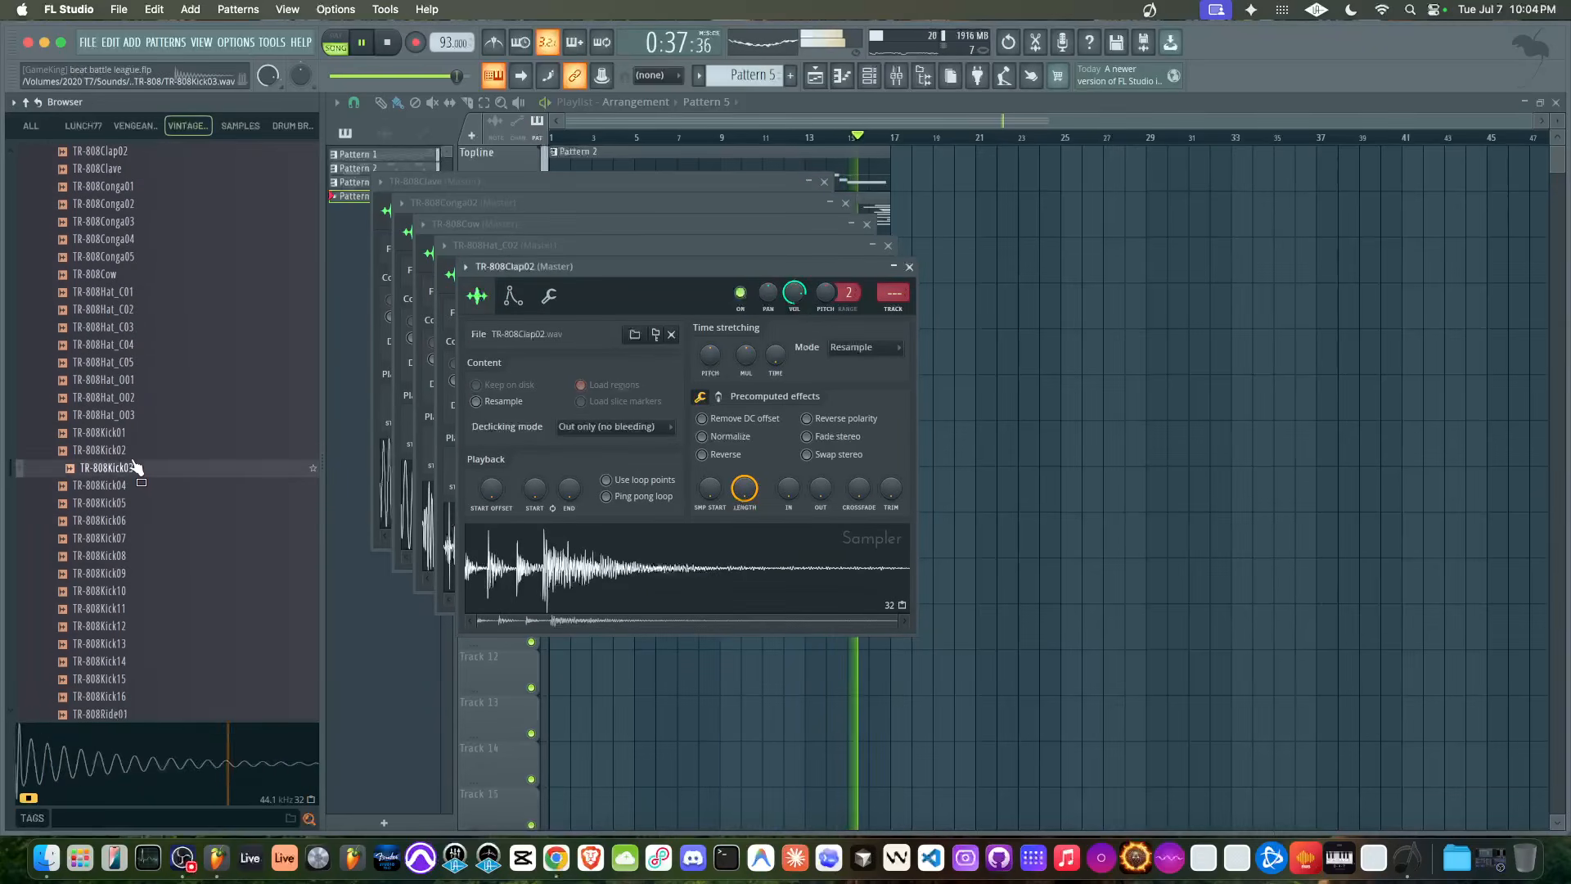
right_click(135, 467)
click(147, 487)
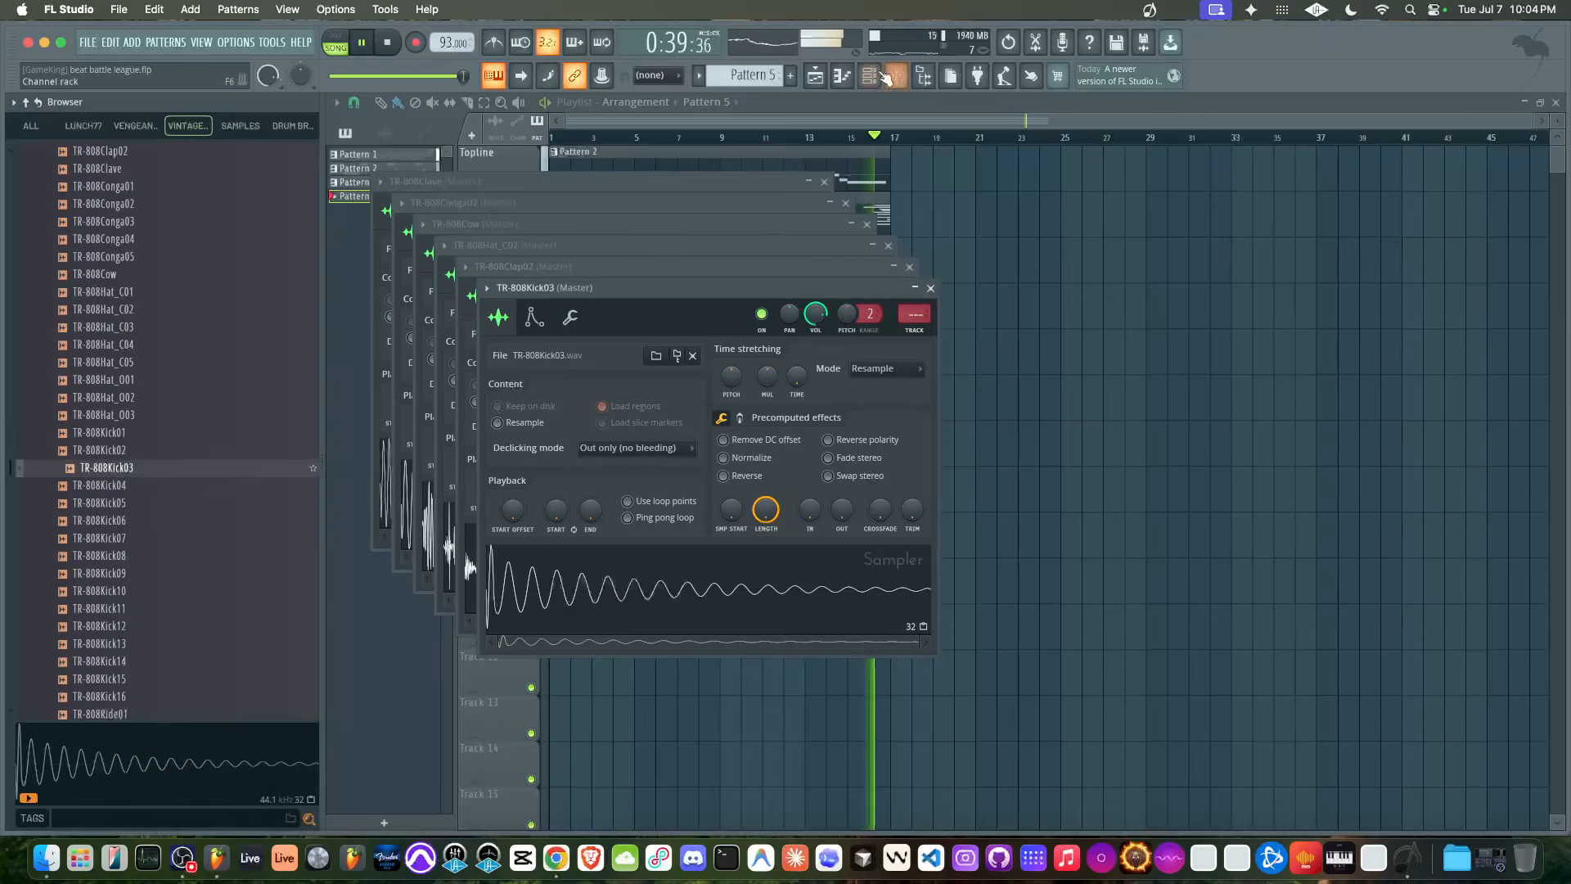
Place a single Pattern 5 clip at bar 1 of the Rhythm track and play the arrangement
key(F6)
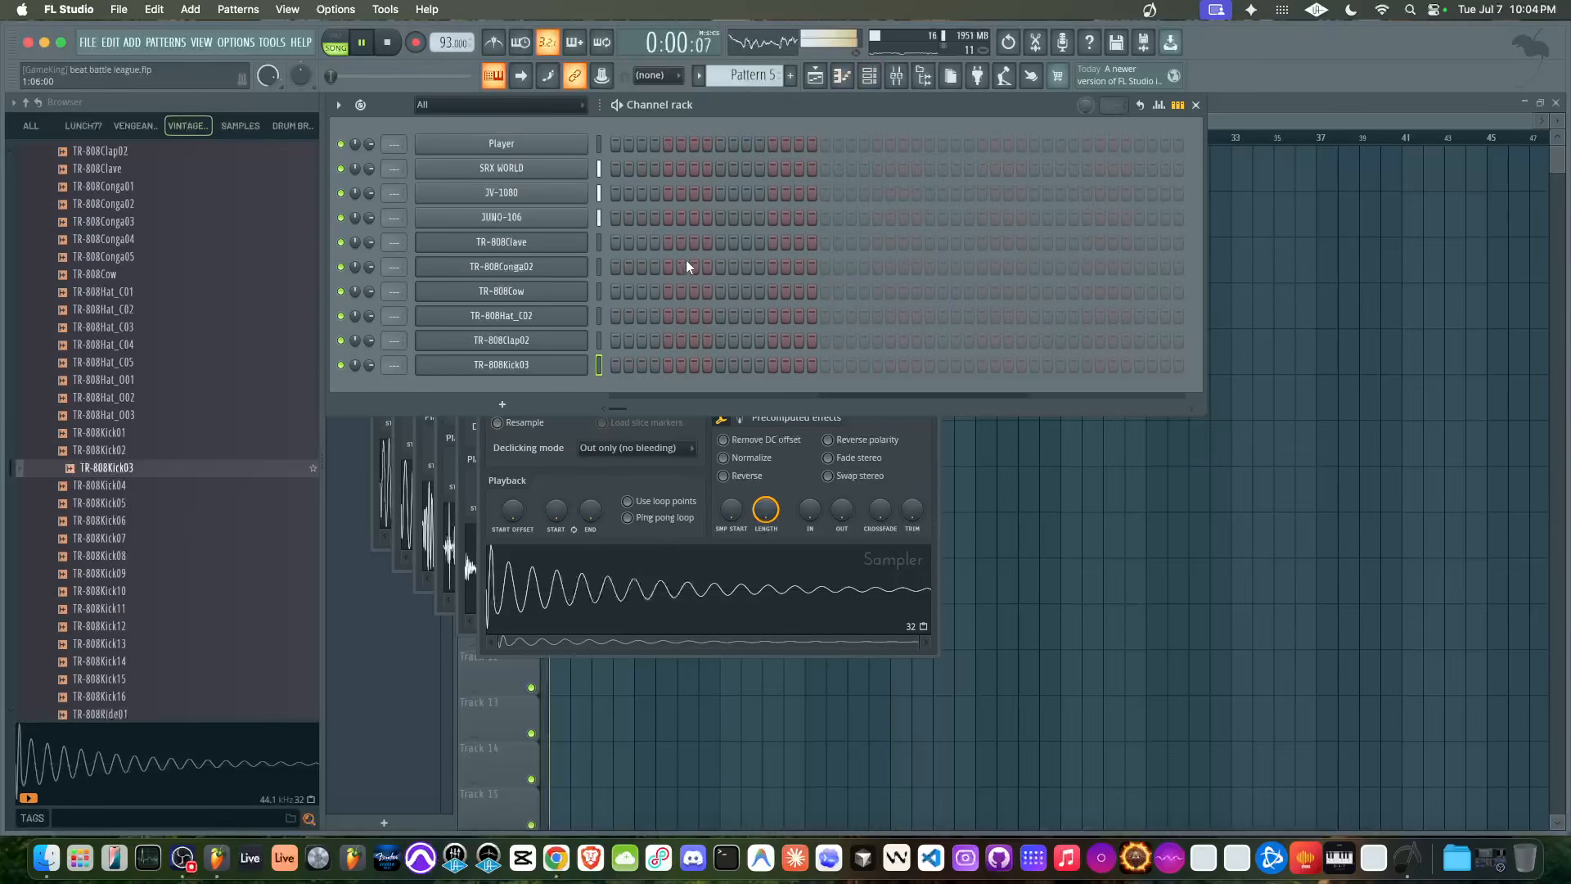
key(F5)
key(space)
mouse_move(562, 298)
mouse_down()
mouse_move(602, 309)
mouse_move(582, 316)
mouse_up()
right_click(581, 309)
key(space)
Widen the step sequencer and program TR-808Cow hits on steps 13, 16, 45 and 48 of Pattern 5
key(F6)
click(799, 296)
click(774, 296)
right_click(800, 295)
click(814, 294)
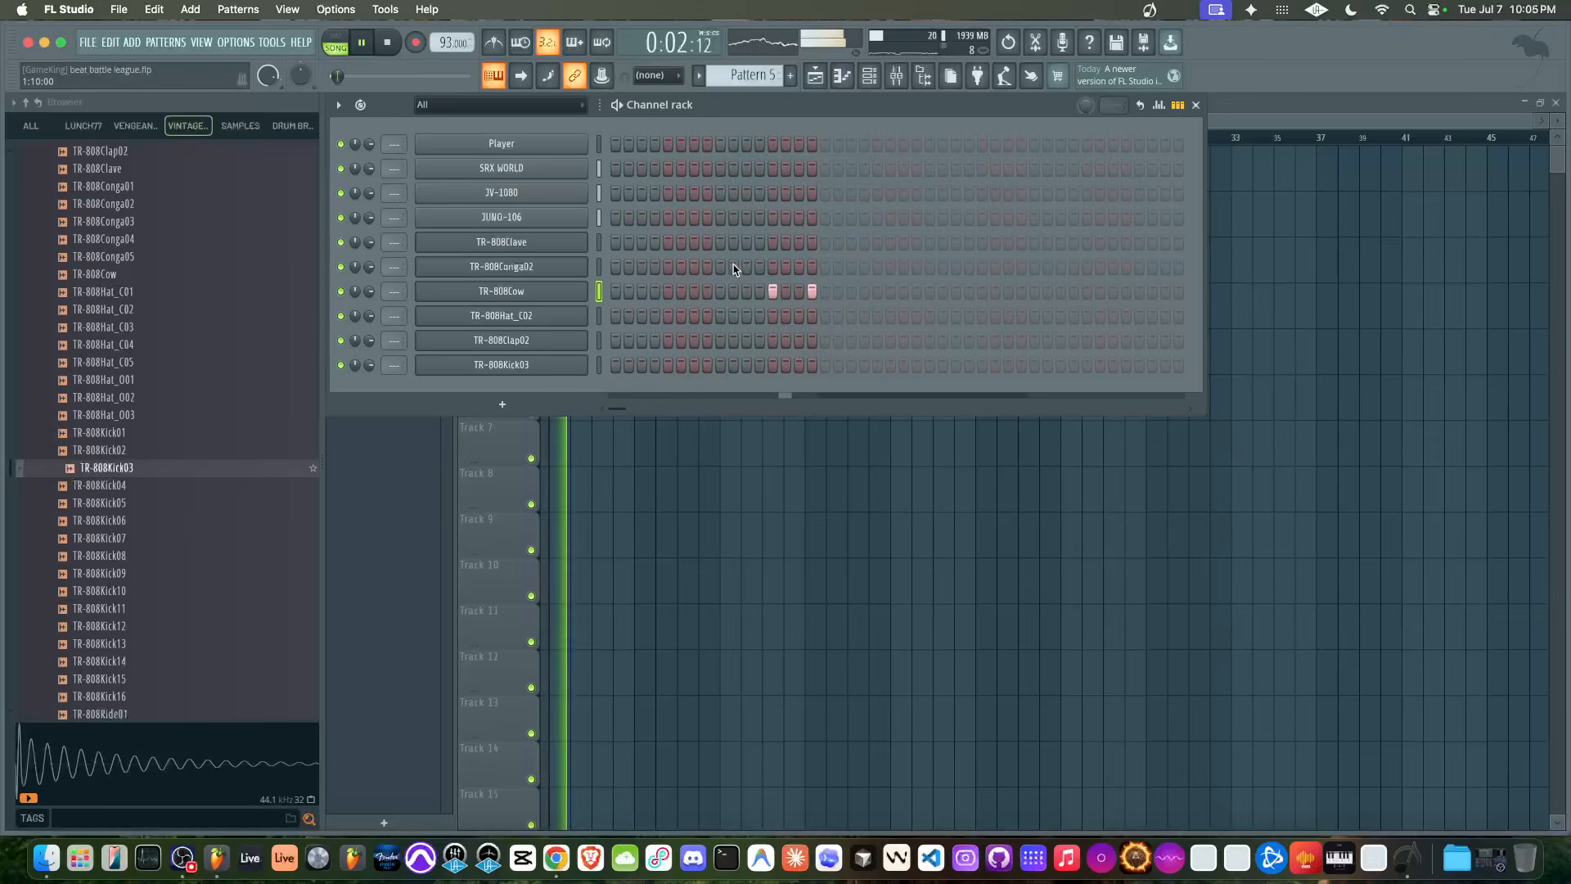
click(1086, 292)
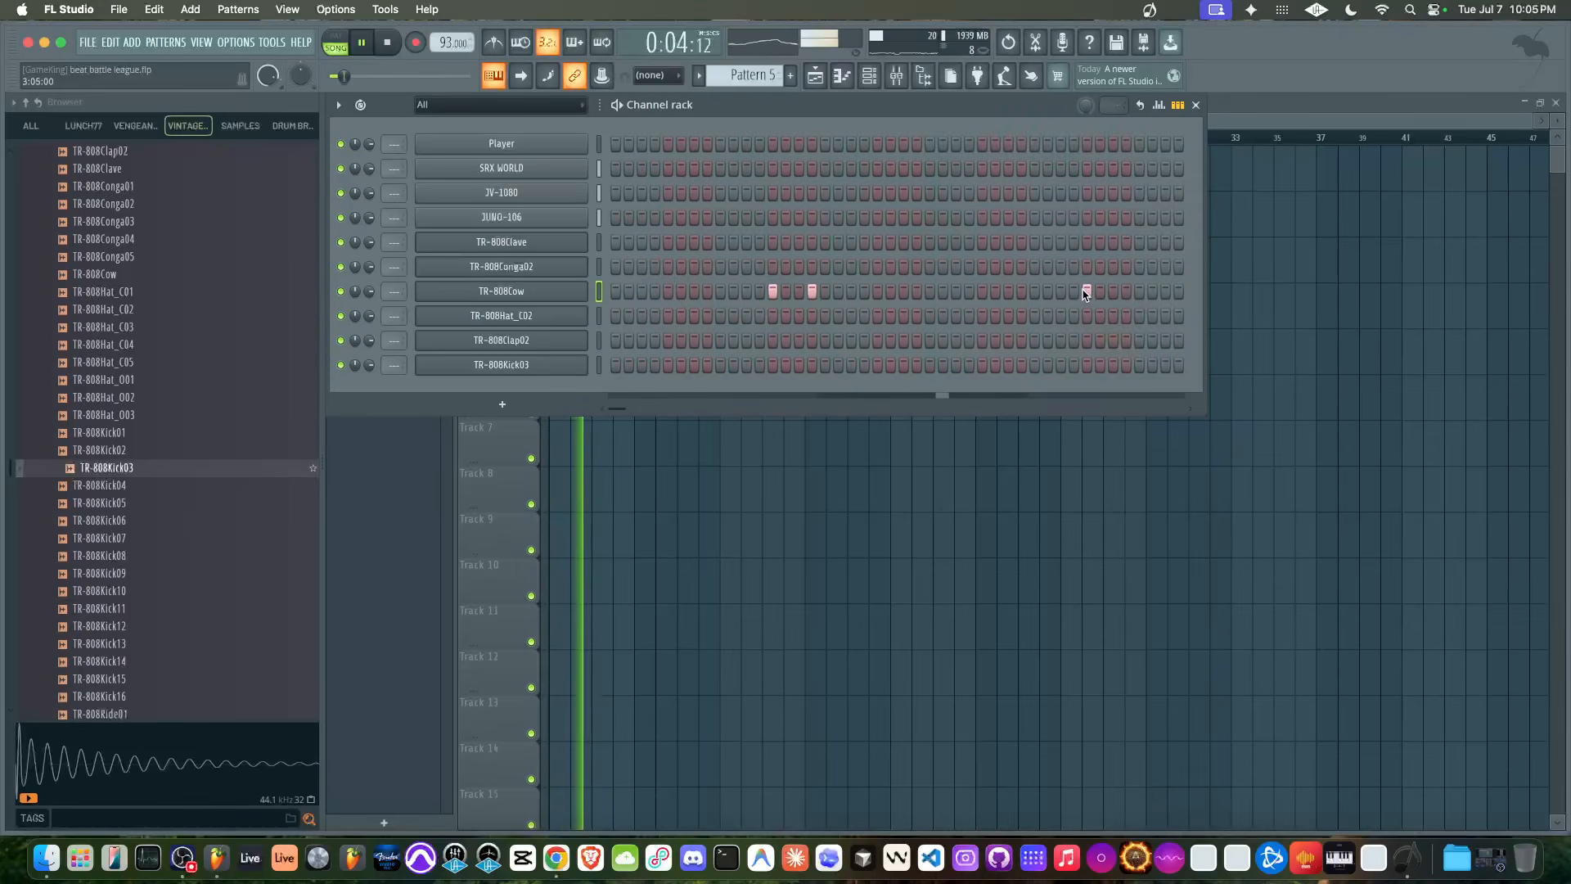
right_click(1086, 291)
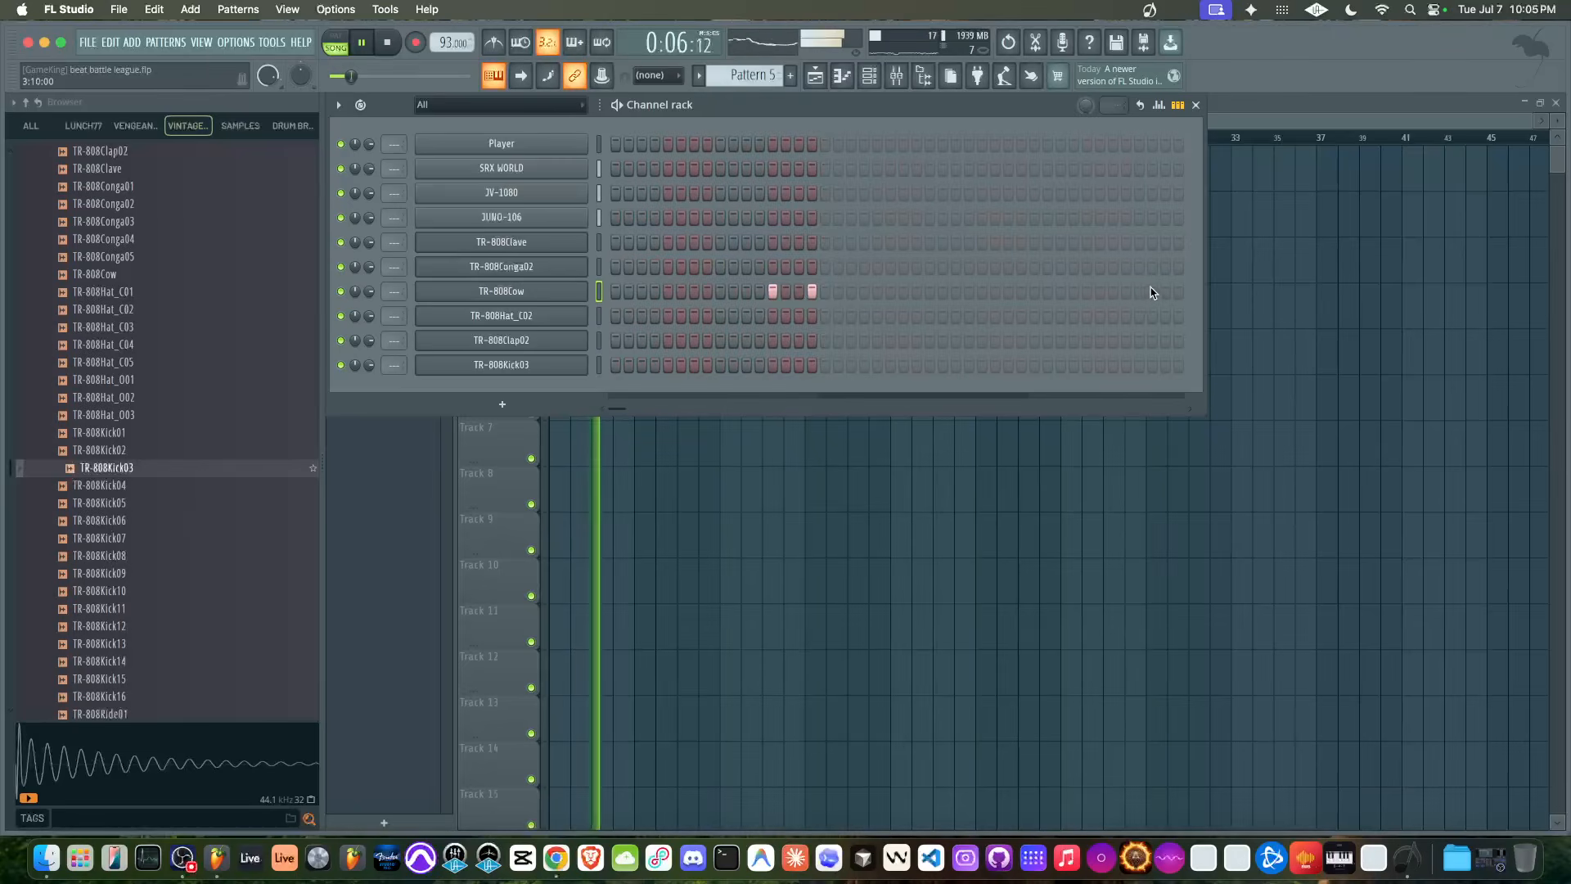
drag(1203, 309, 1465, 318)
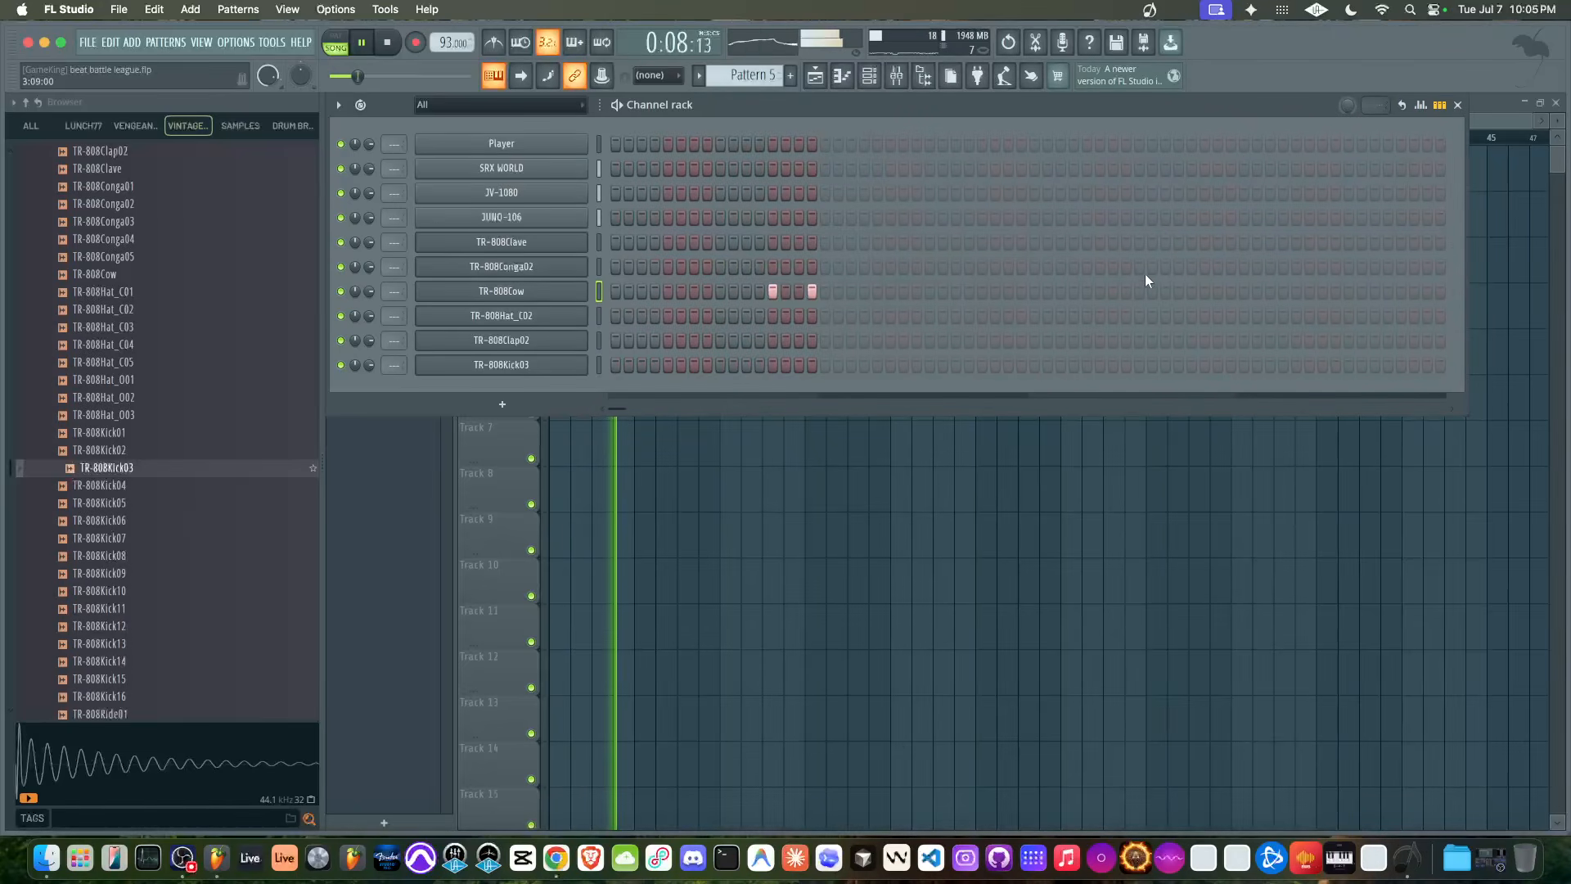
click(1191, 291)
click(1230, 291)
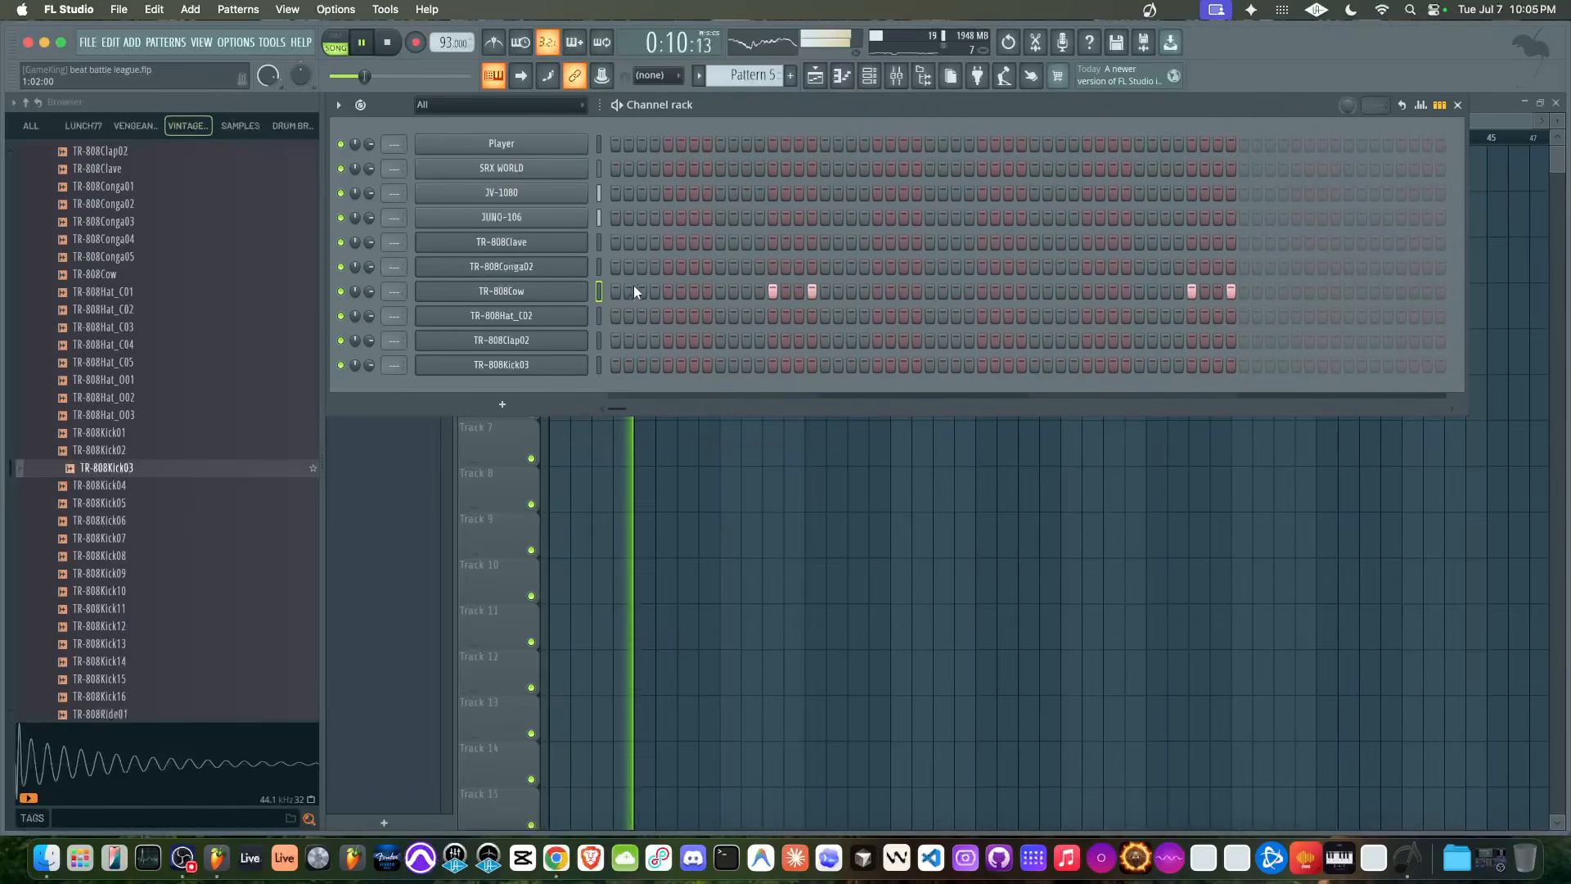
Try filling the TR-808Hat_C02 channel on every 2 steps and undo the fill
right_click(582, 311)
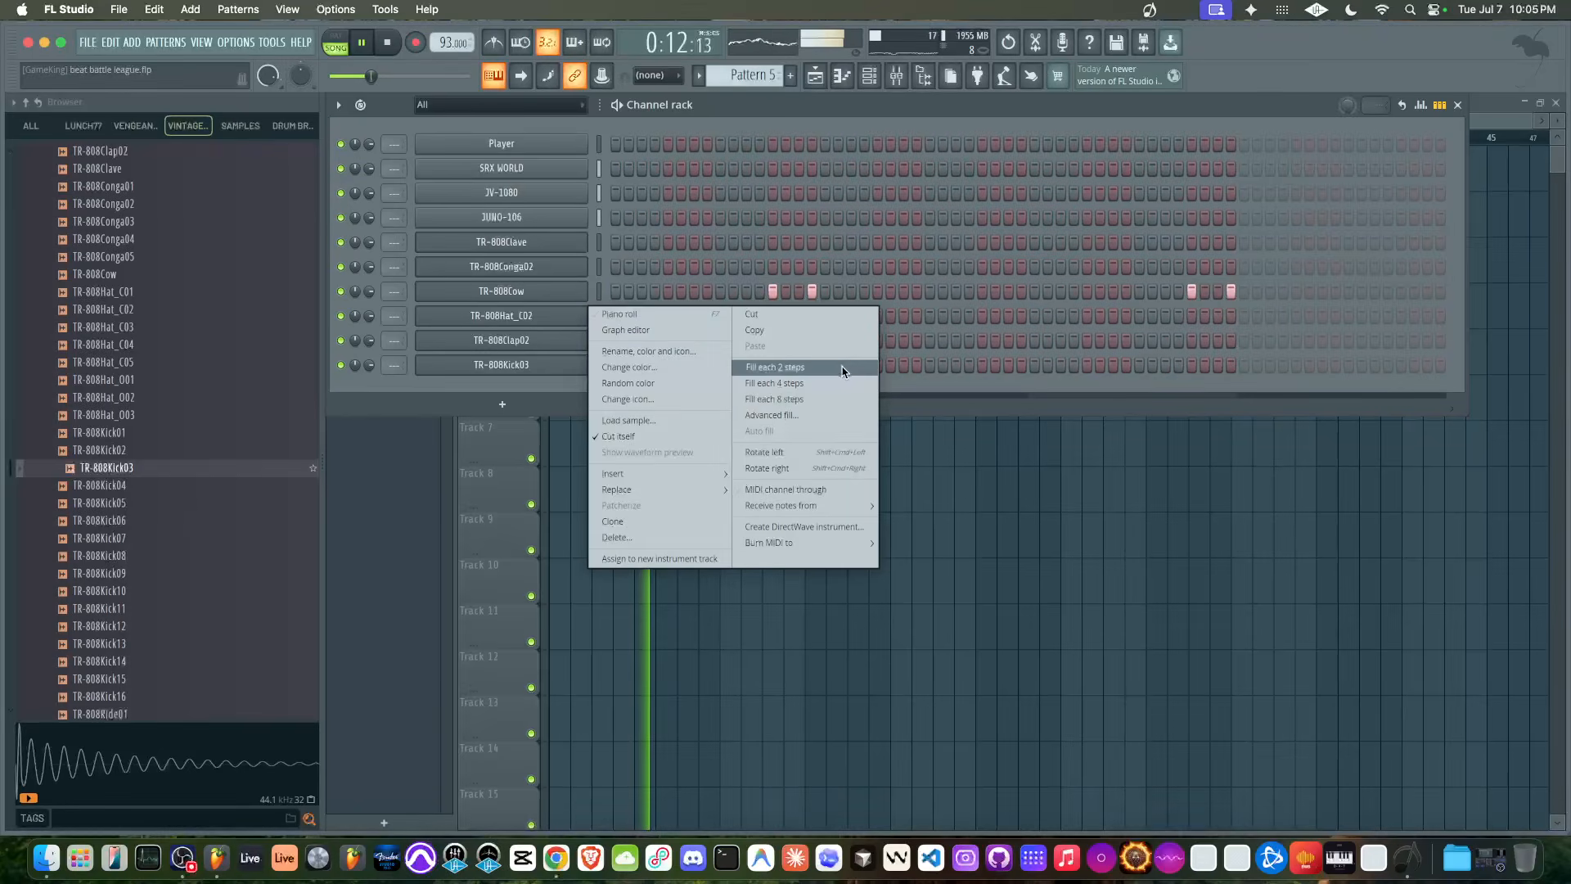
click(844, 368)
key(space)
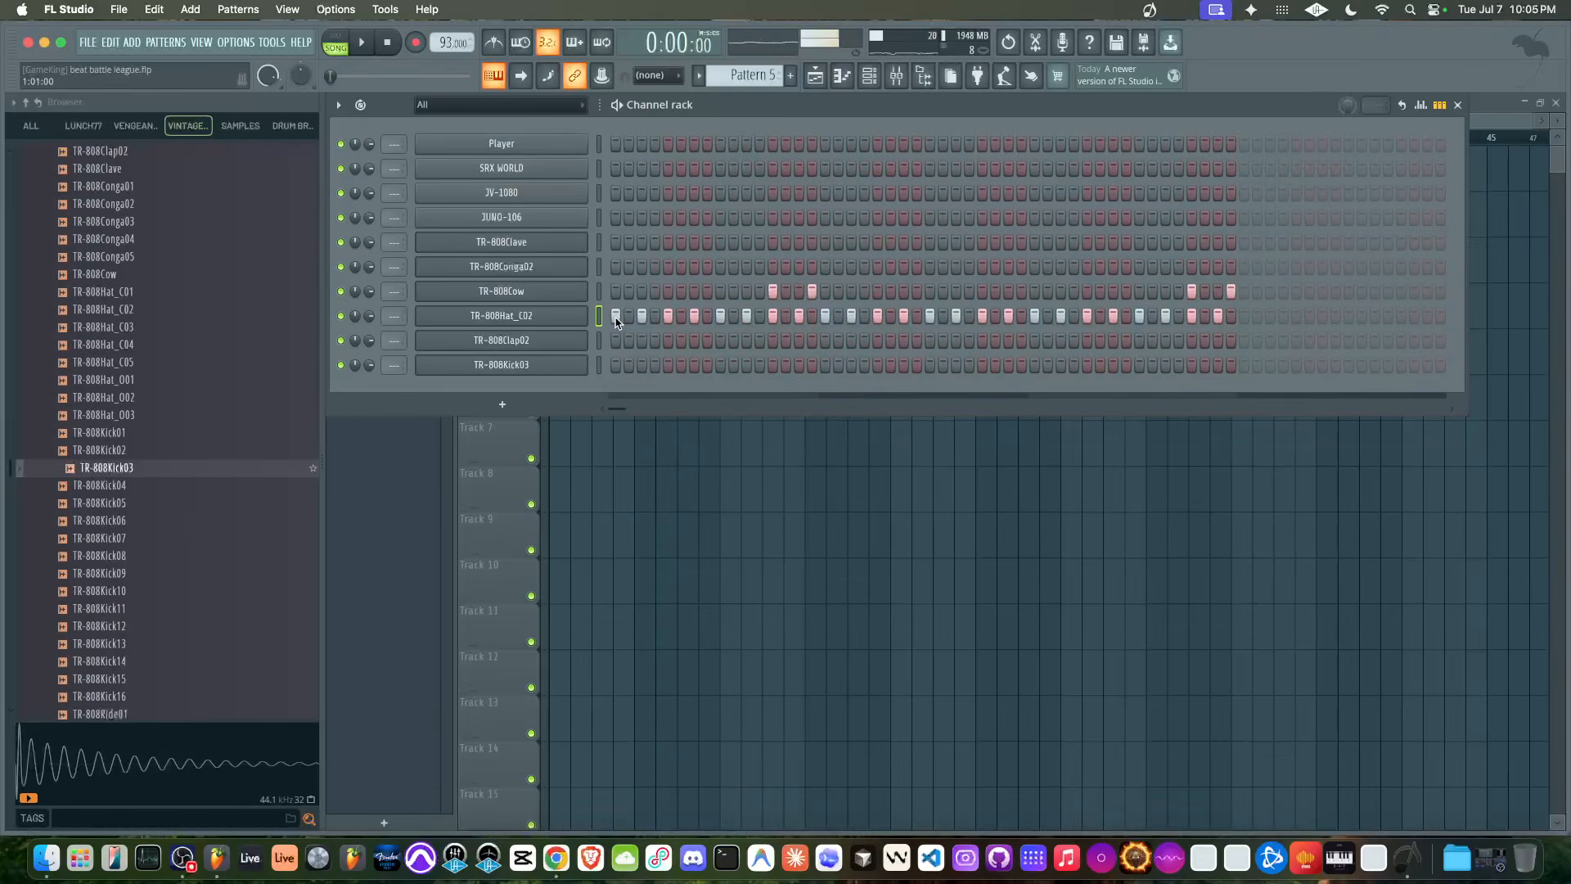
key(ctrl+z)
Program TR-808Hat_C02 hits on steps 1, 2, 4, 7, 9, 10, 12, 15, 17, 18, 20, 23, 25, 26 and 28
key(space)
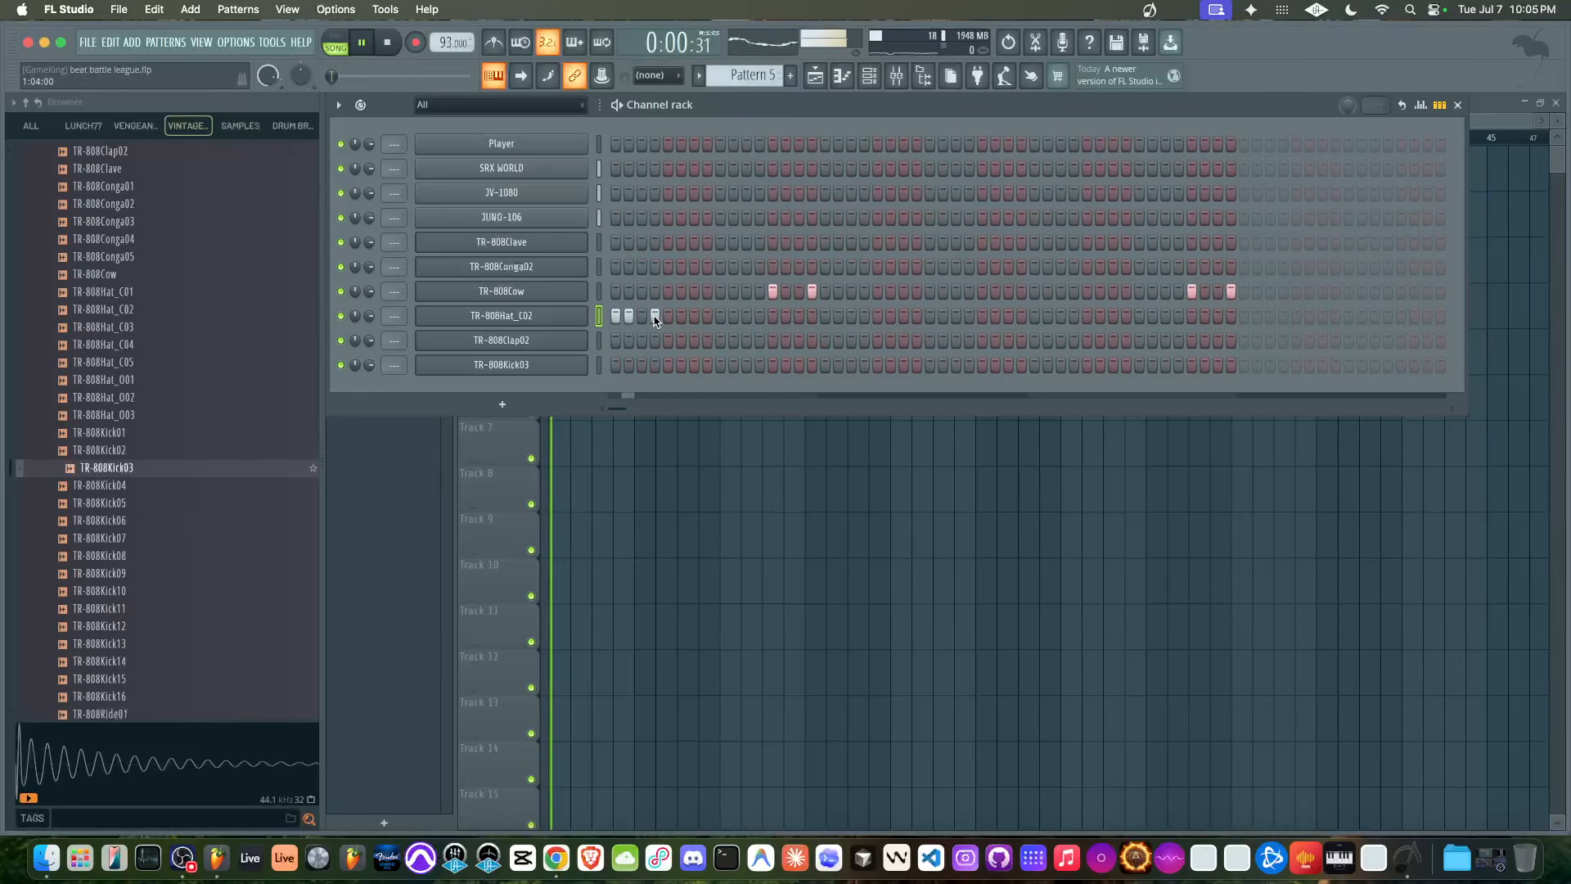
click(759, 316)
click(773, 316)
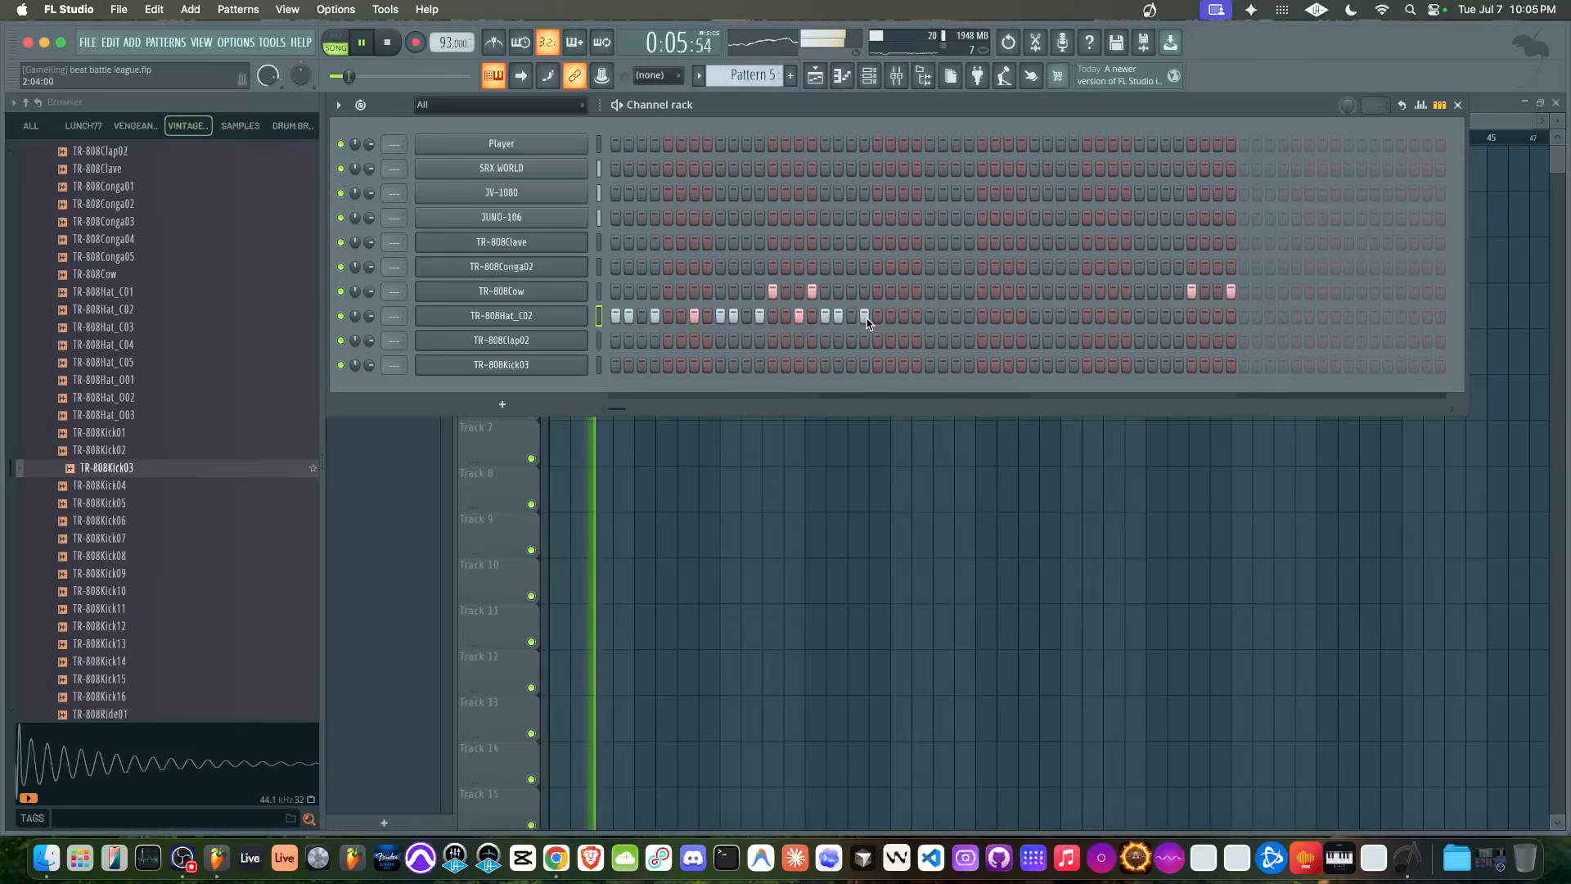
click(904, 317)
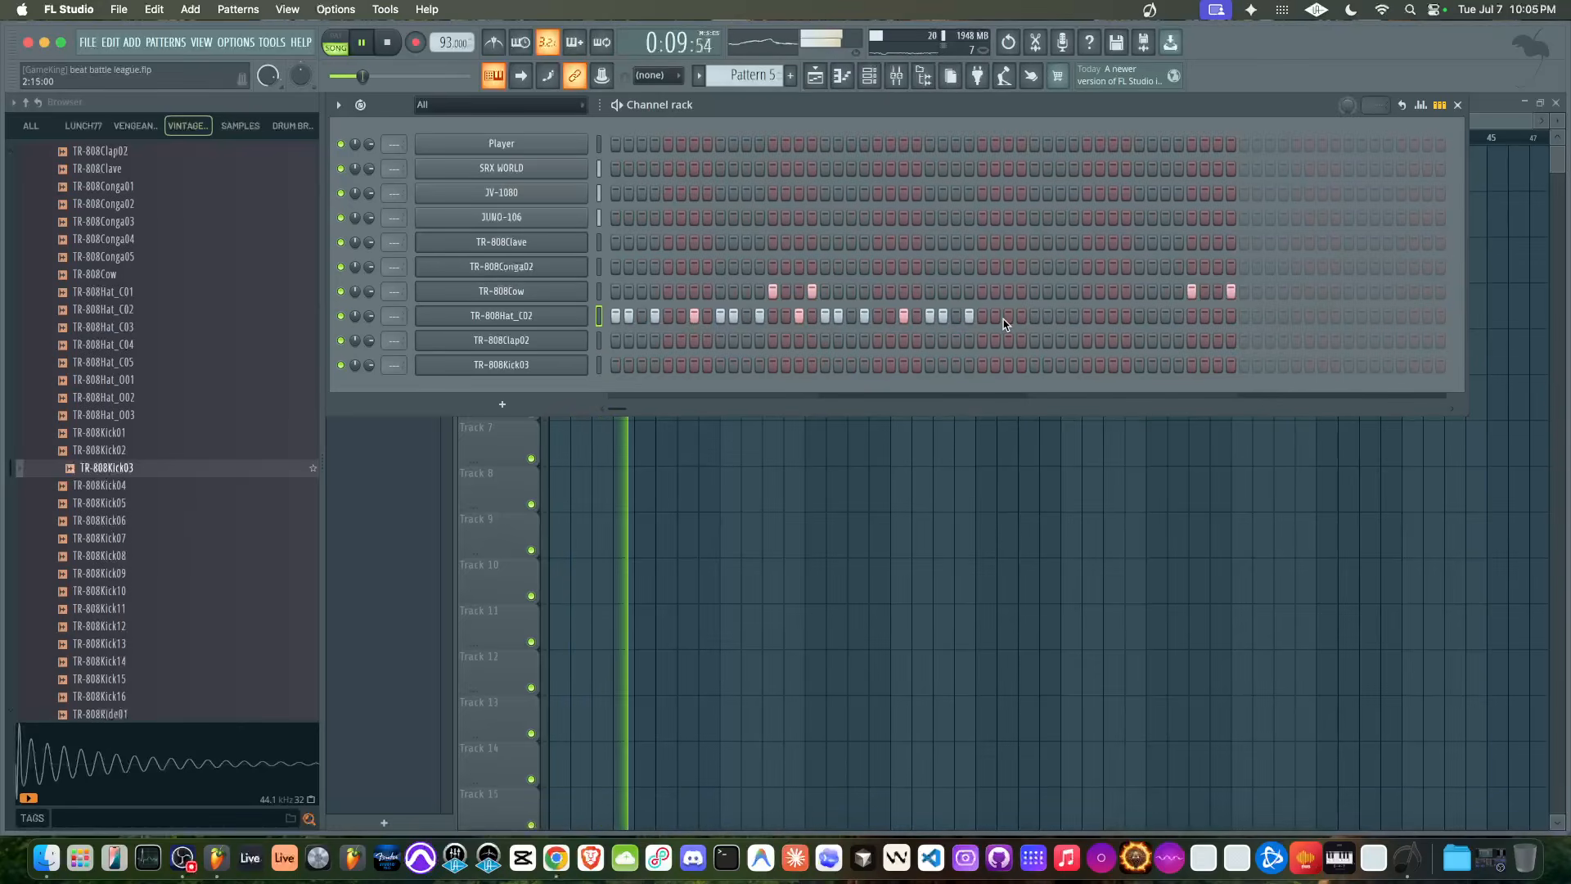
Restart playback in the playlist, looping the first two bars covered by the Pattern 5 clip
key(F6)
key(space)
key(space)
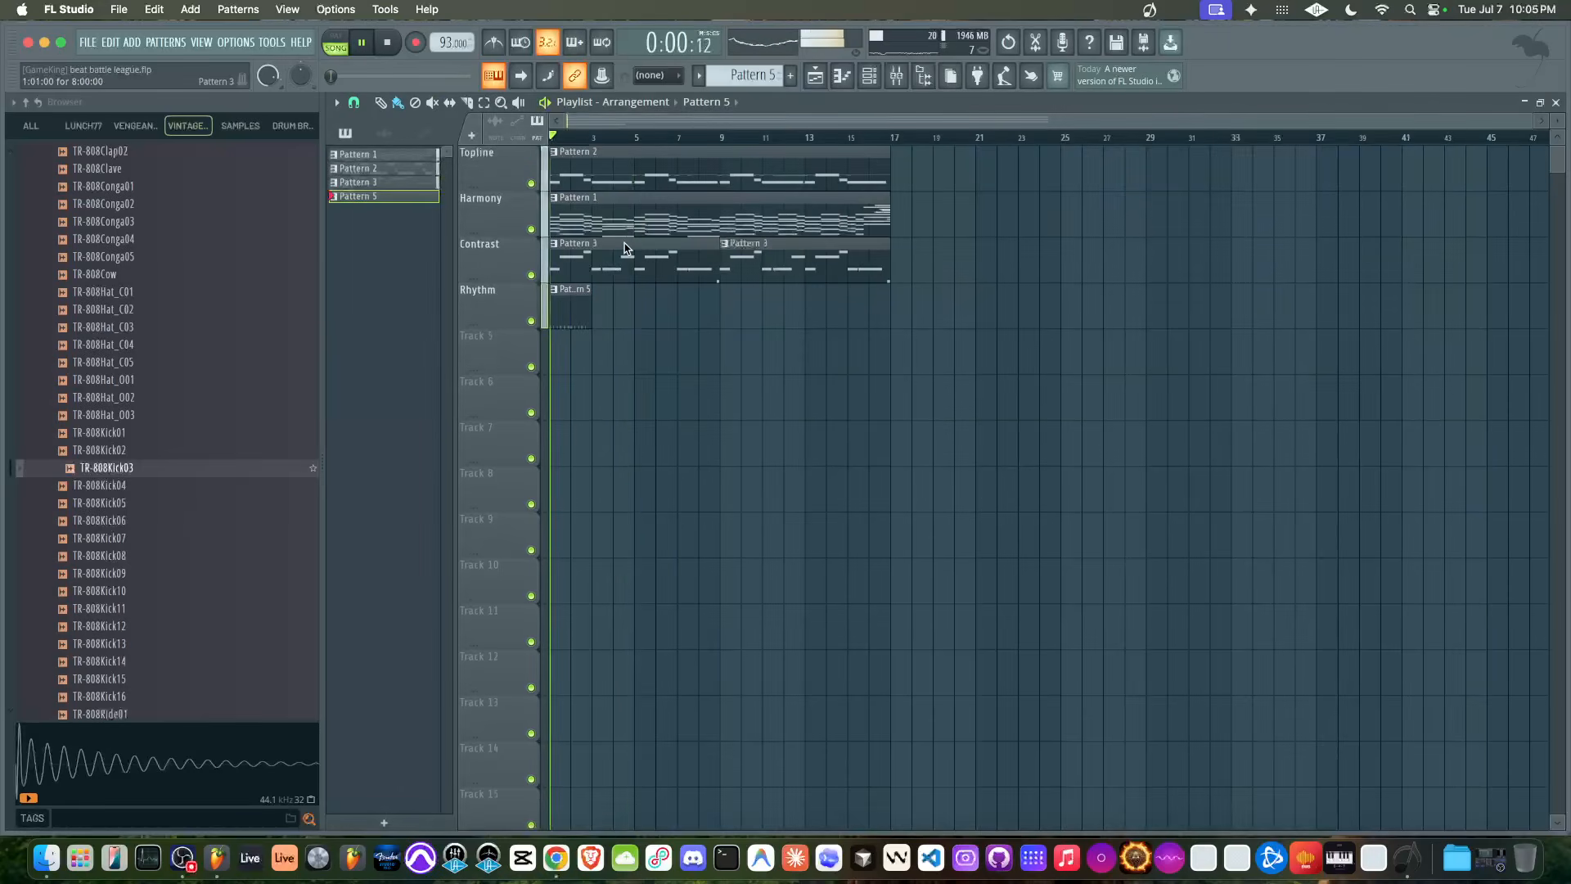
key(ctrl+a)
Program TR-808Clap02 hits on steps 5, 13, 21 and 29, raise the clap channel's volume and slightly lower the JUNO-106's
click(869, 75)
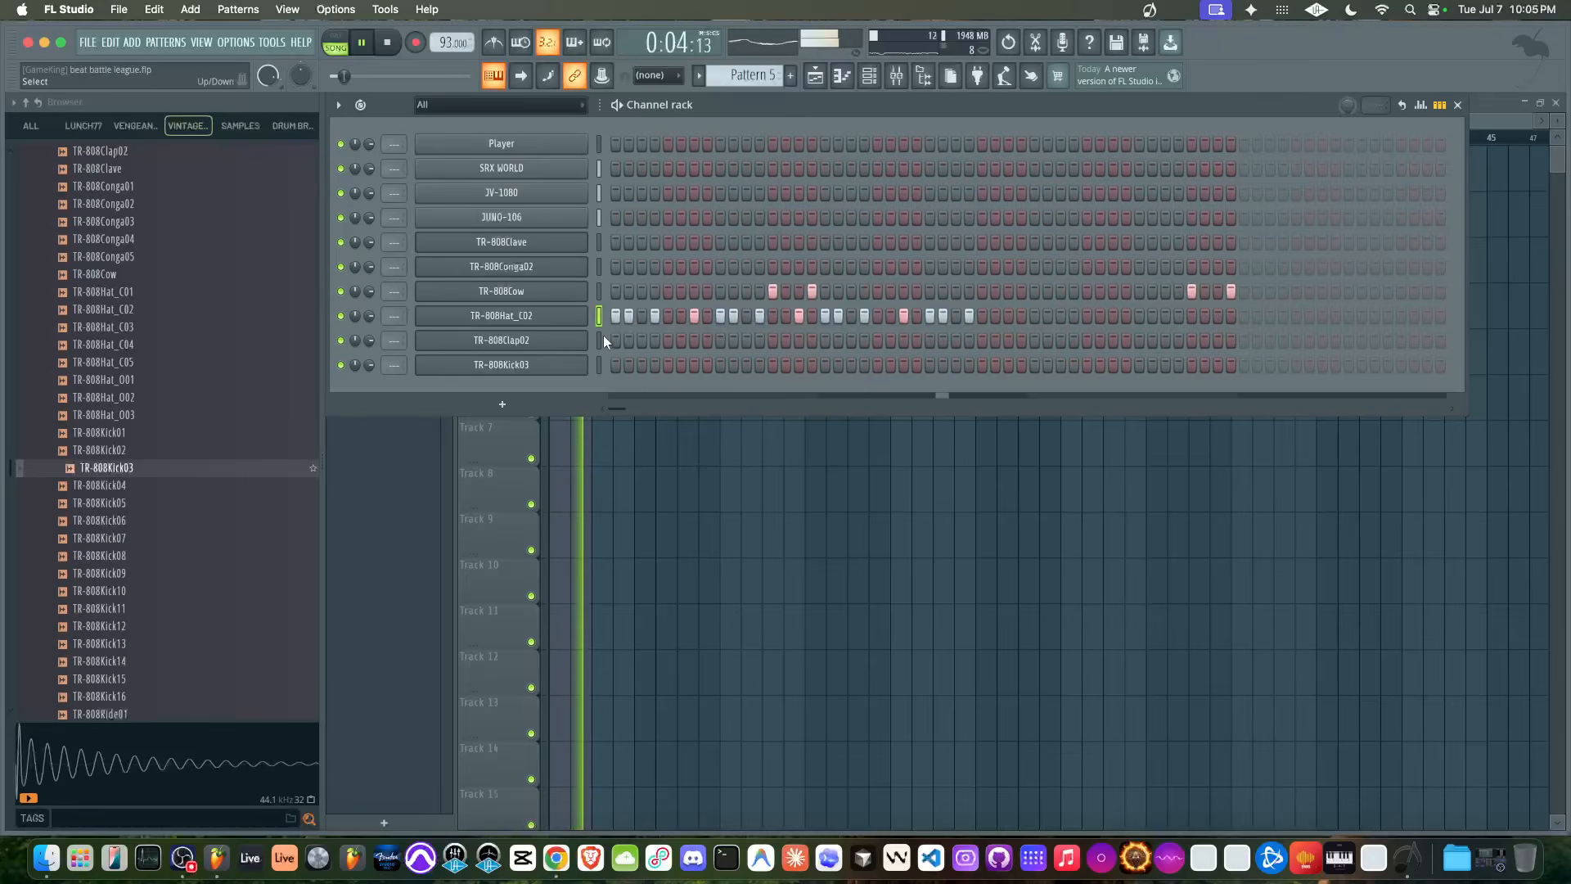
click(667, 340)
click(772, 340)
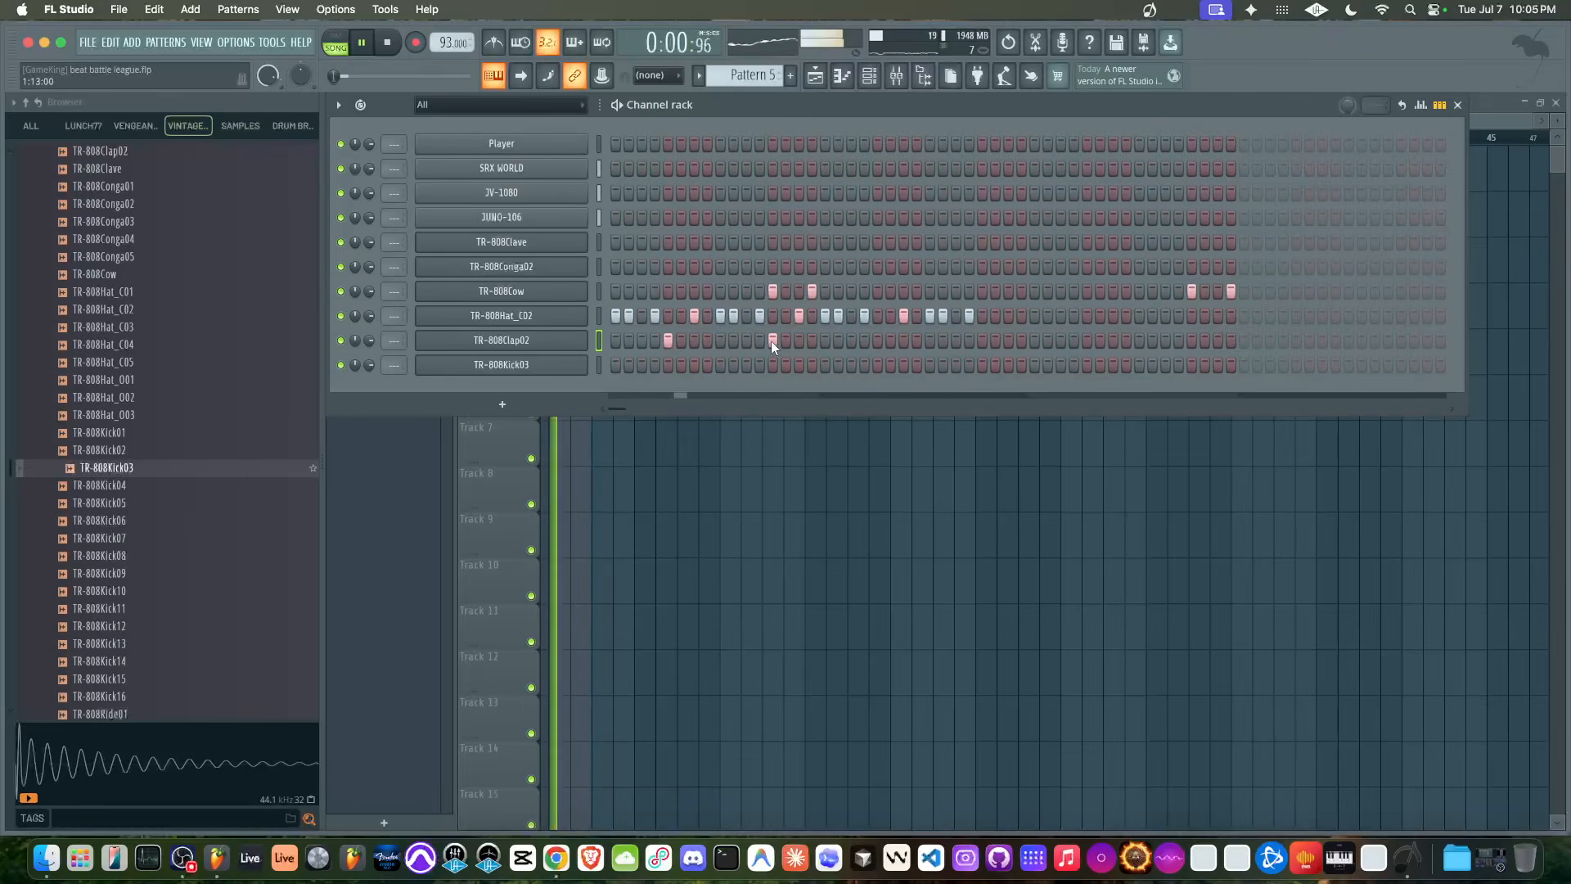
drag(369, 340, 371, 286)
drag(369, 217, 369, 228)
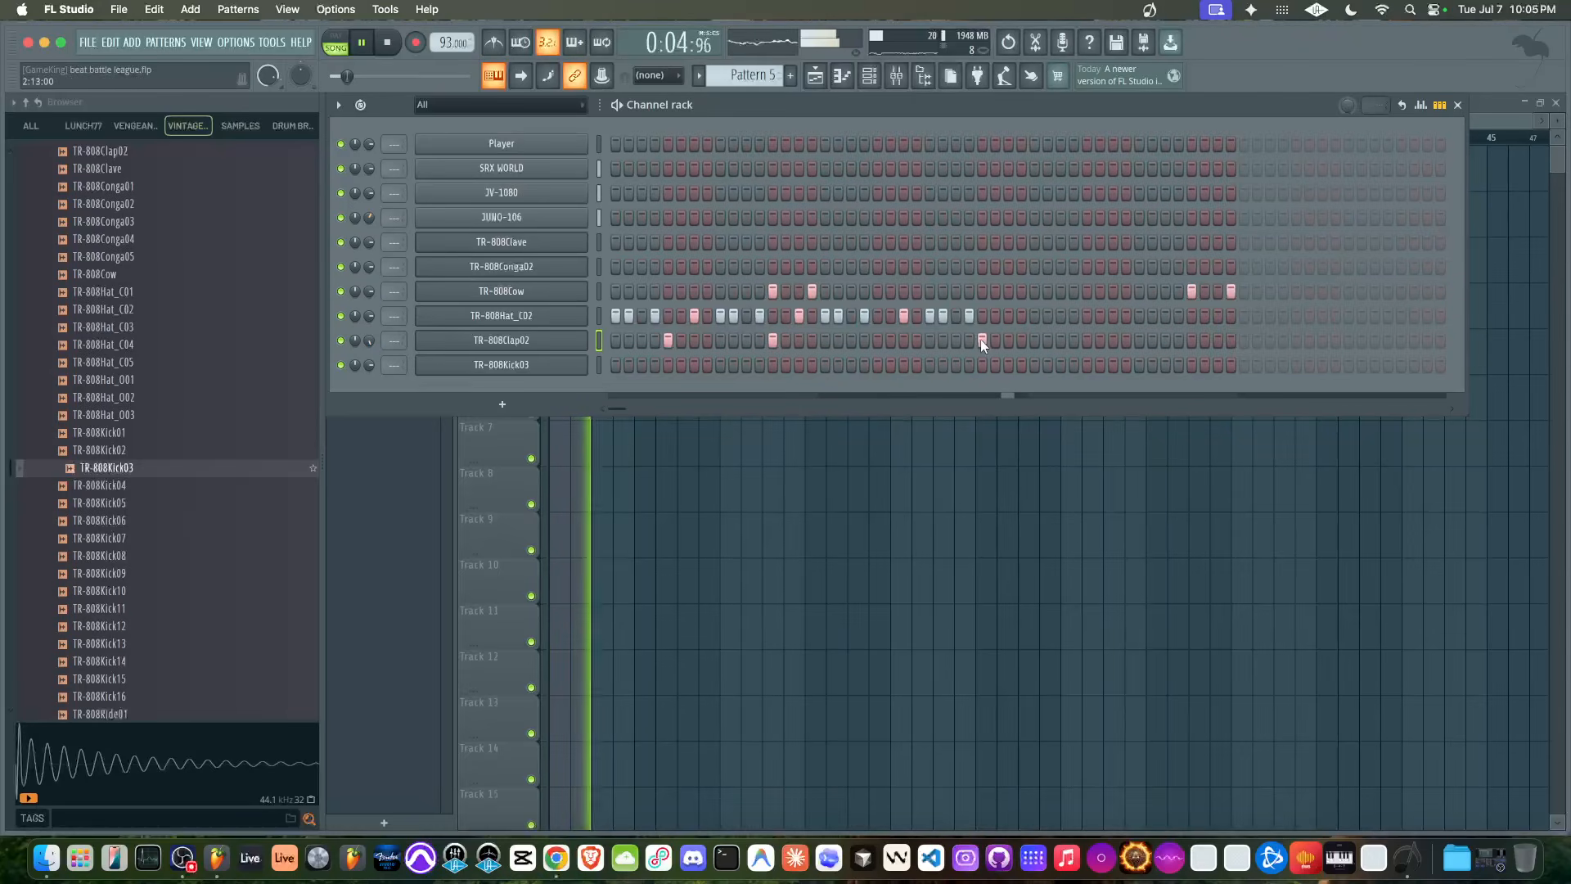
click(879, 340)
Program TR-808Clave hits on steps 2, 4, 18 and 20 of Pattern 5
click(600, 243)
click(628, 243)
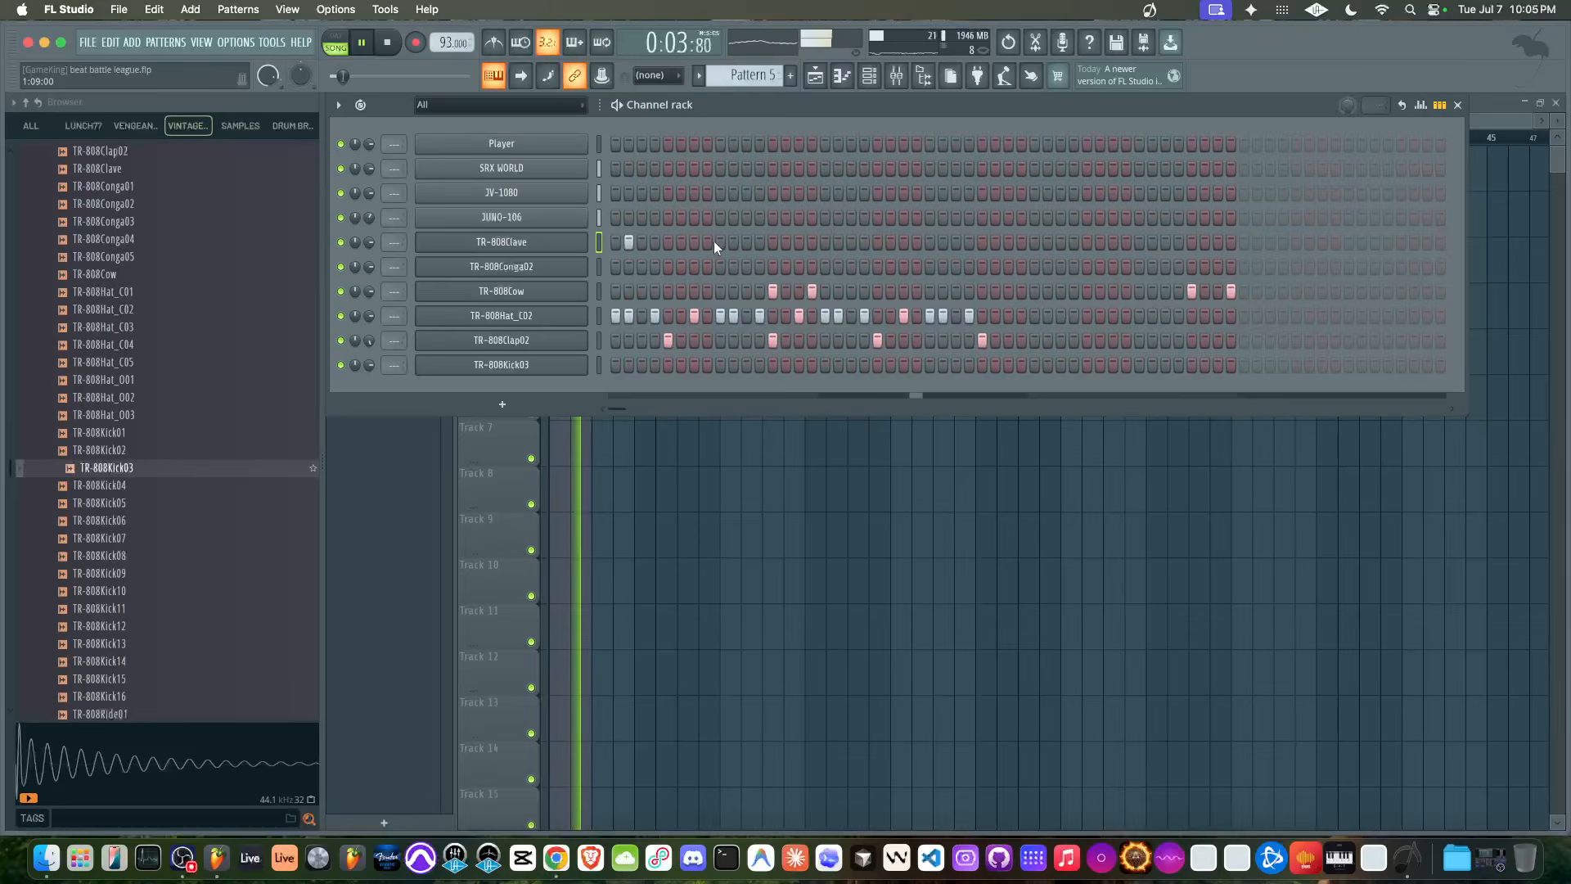
click(655, 242)
click(838, 242)
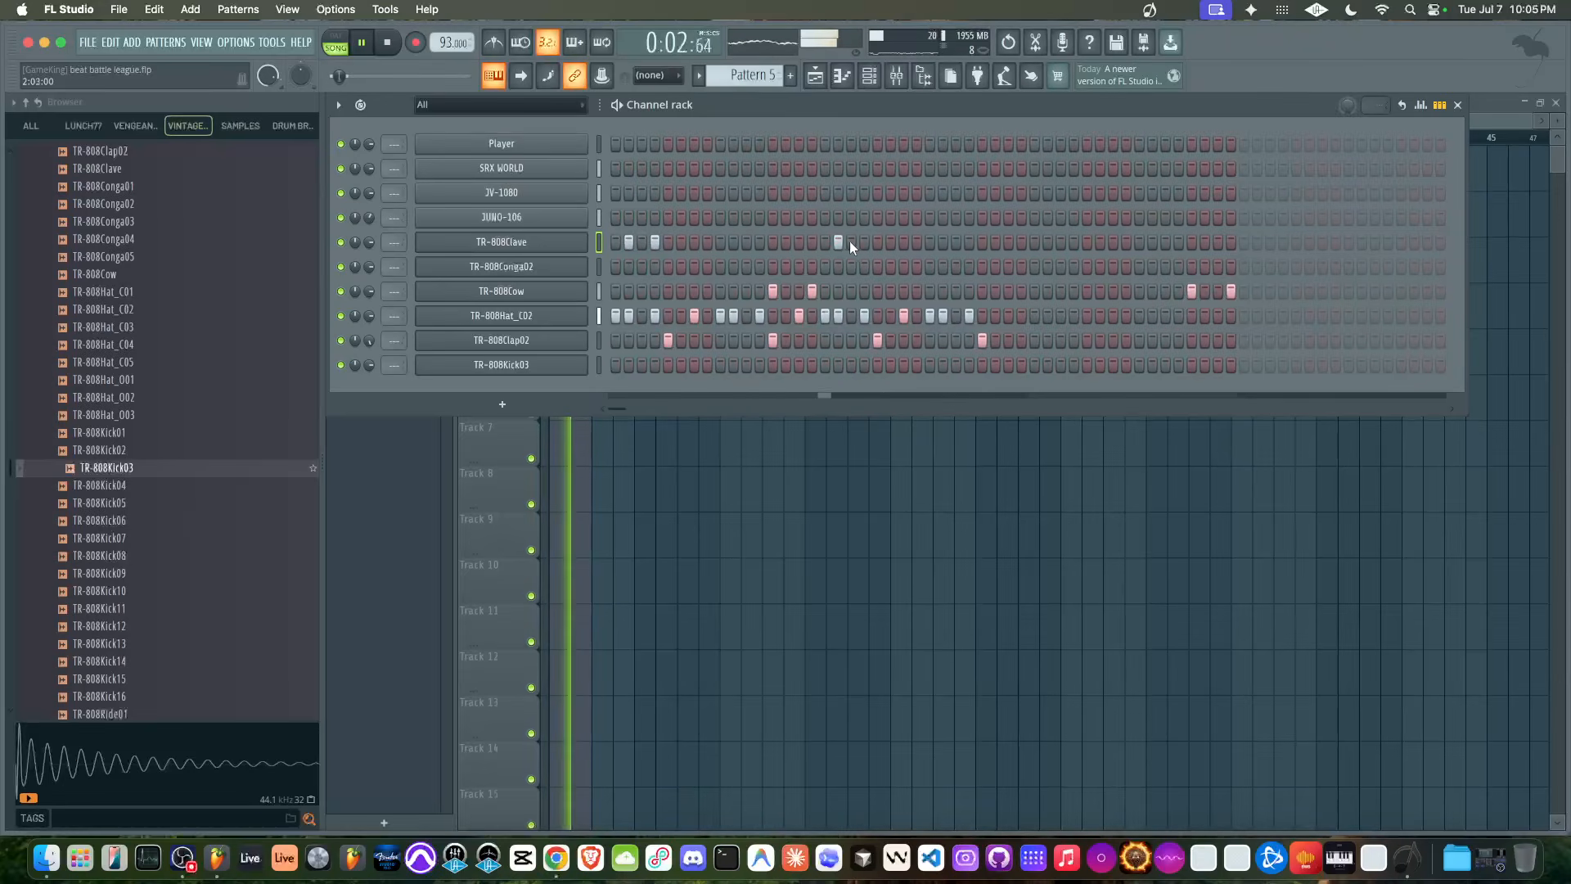
click(864, 242)
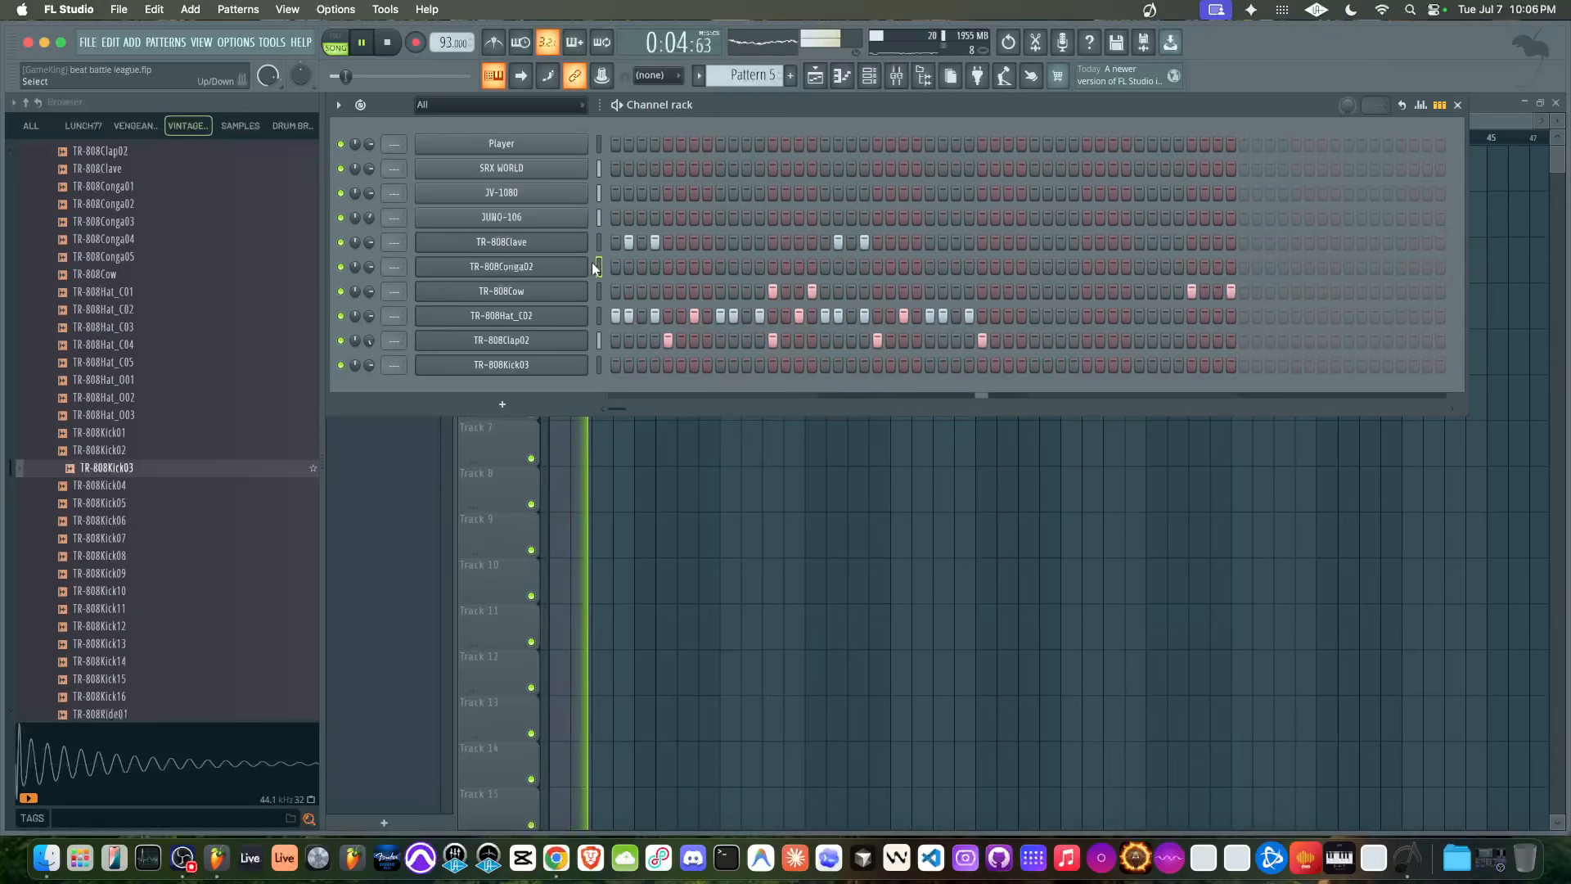
Program TR-808Conga02 hits on steps 7, 8, 23 and 24 of Pattern 5
click(706, 266)
click(696, 266)
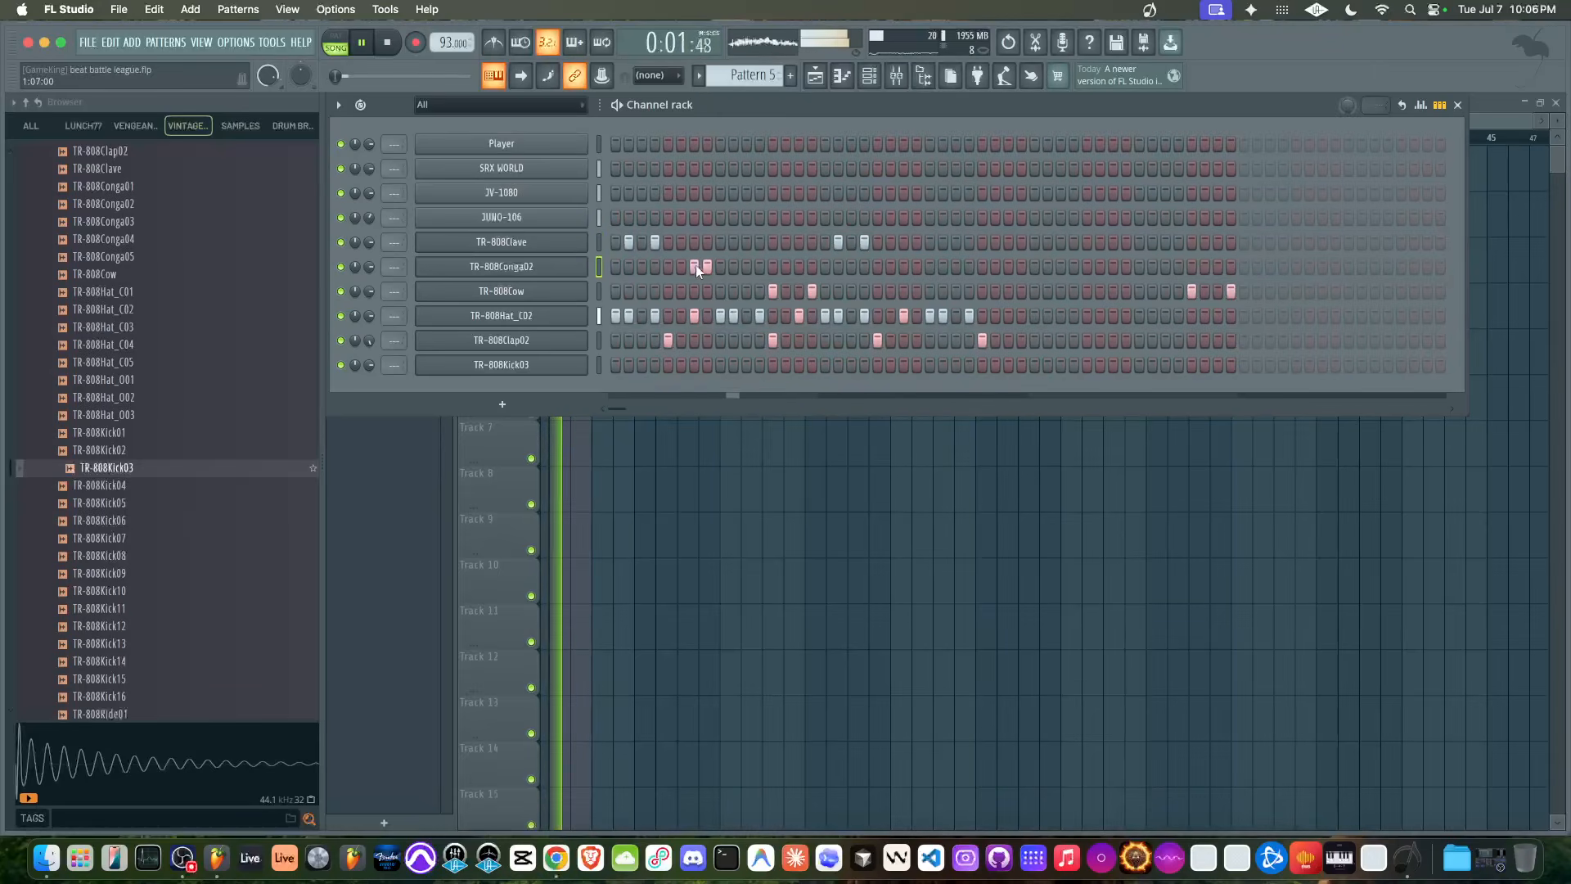
click(904, 266)
click(917, 266)
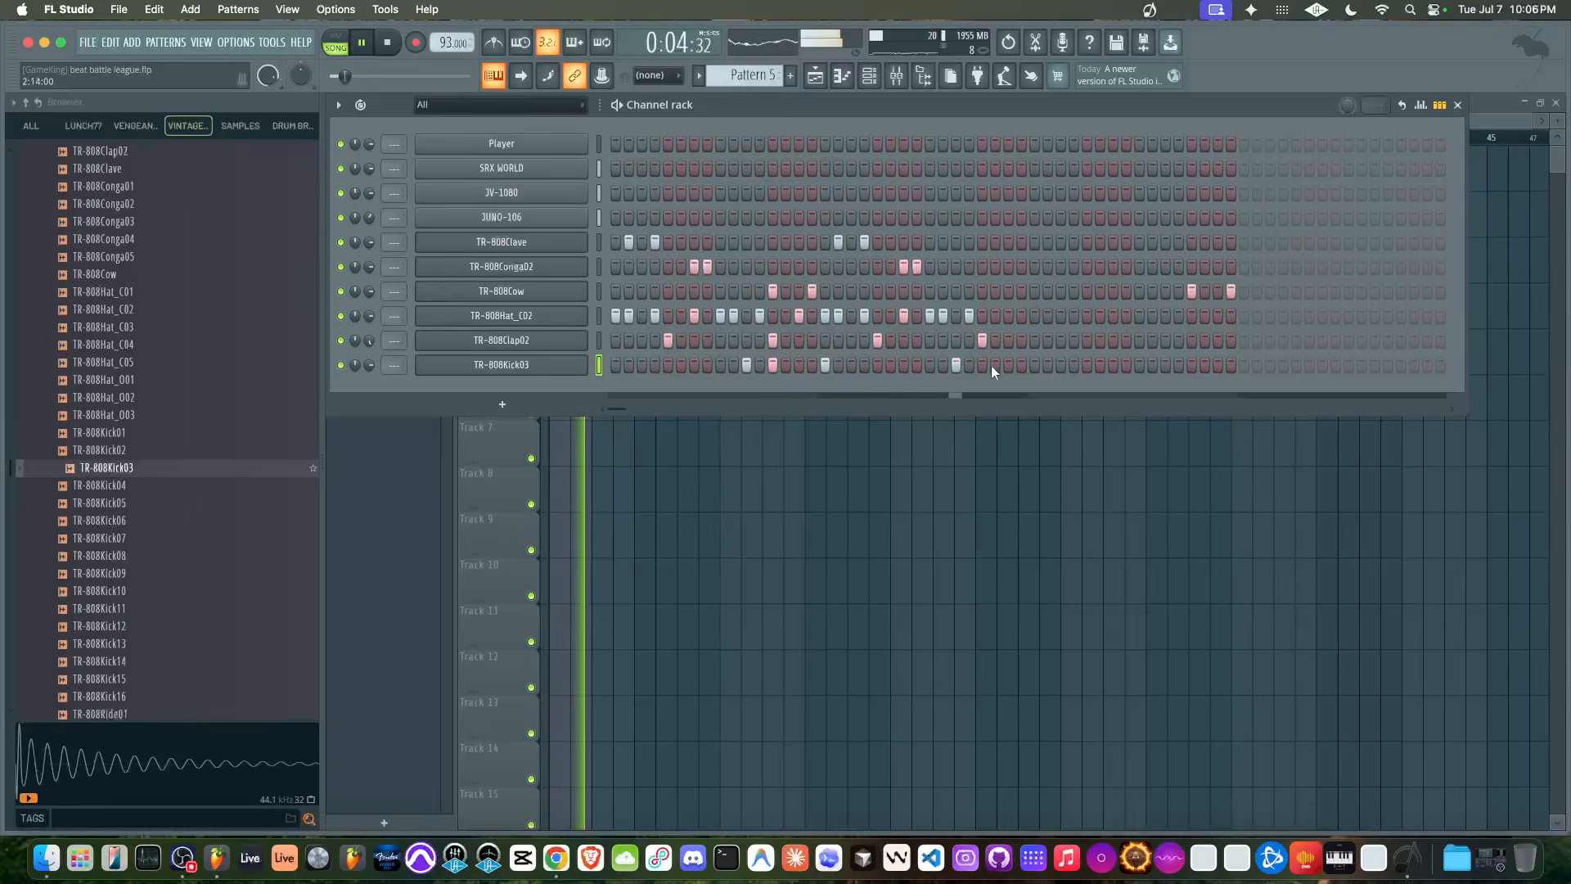
Program TR-808Kick03 hits on steps 1, 11, 13, 17, 27, 29 and 32 of Pattern 5
click(744, 370)
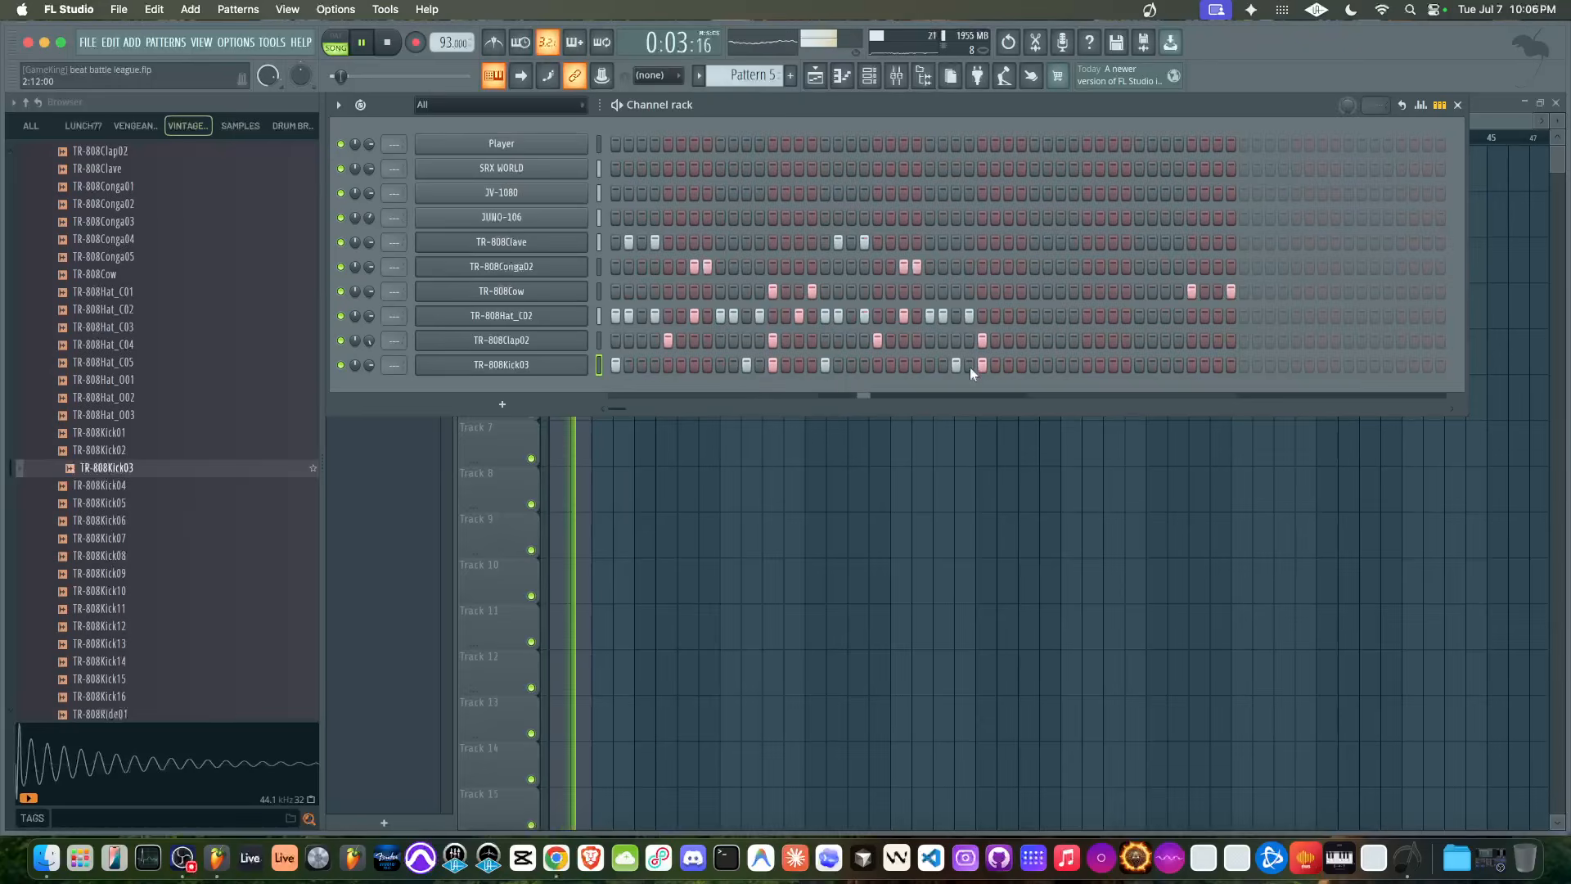
click(1020, 364)
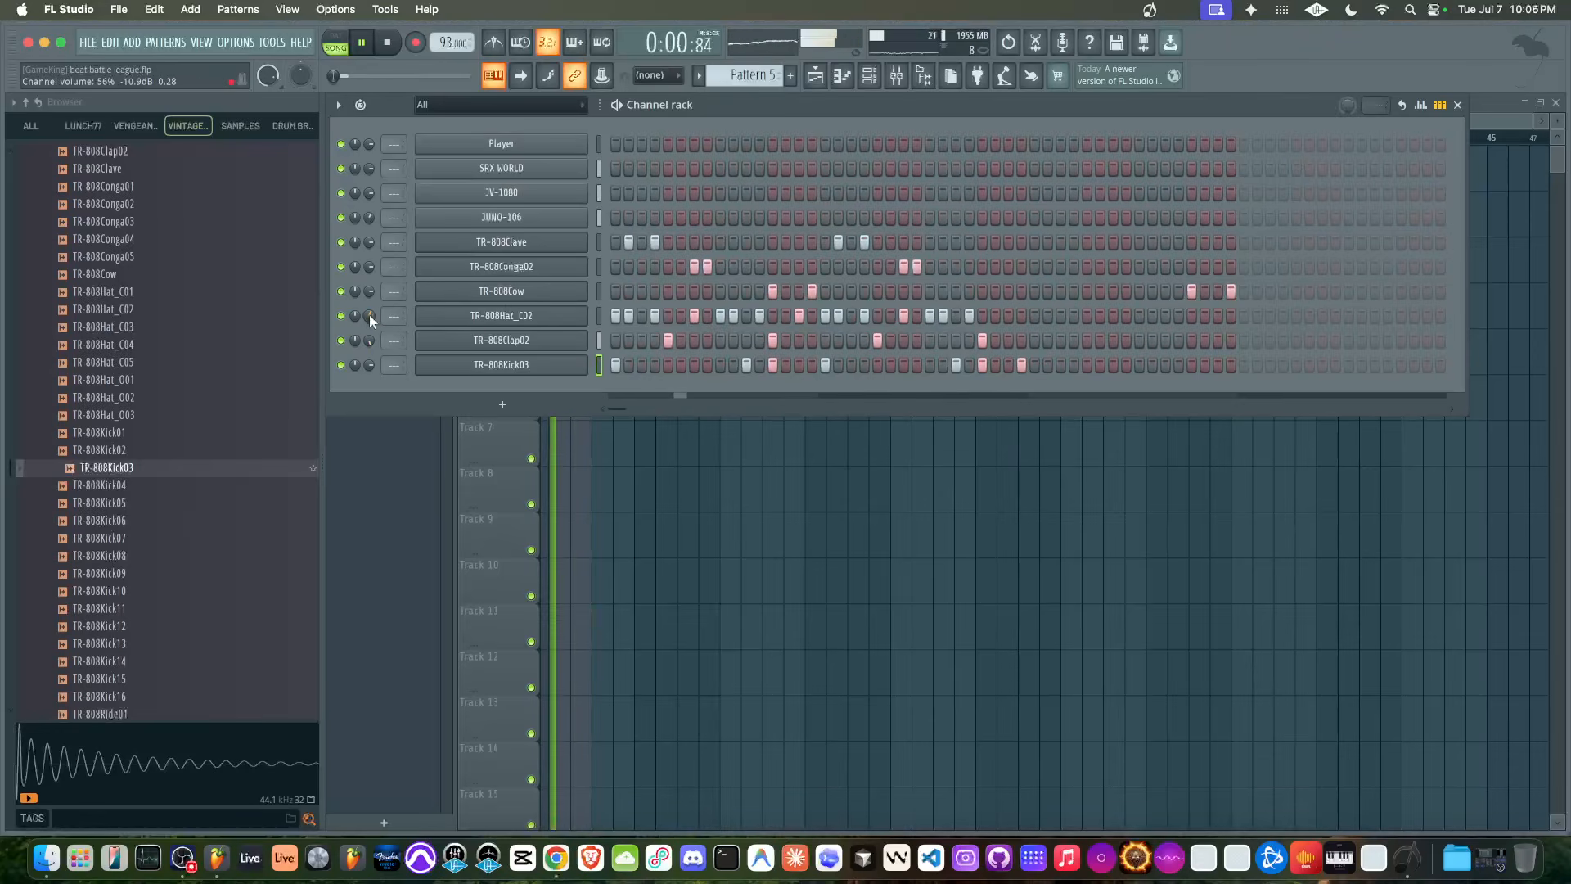
Duplicate the Pattern 5 clip along the Rhythm track until it fills the arrangement up to bar 17
key(F6)
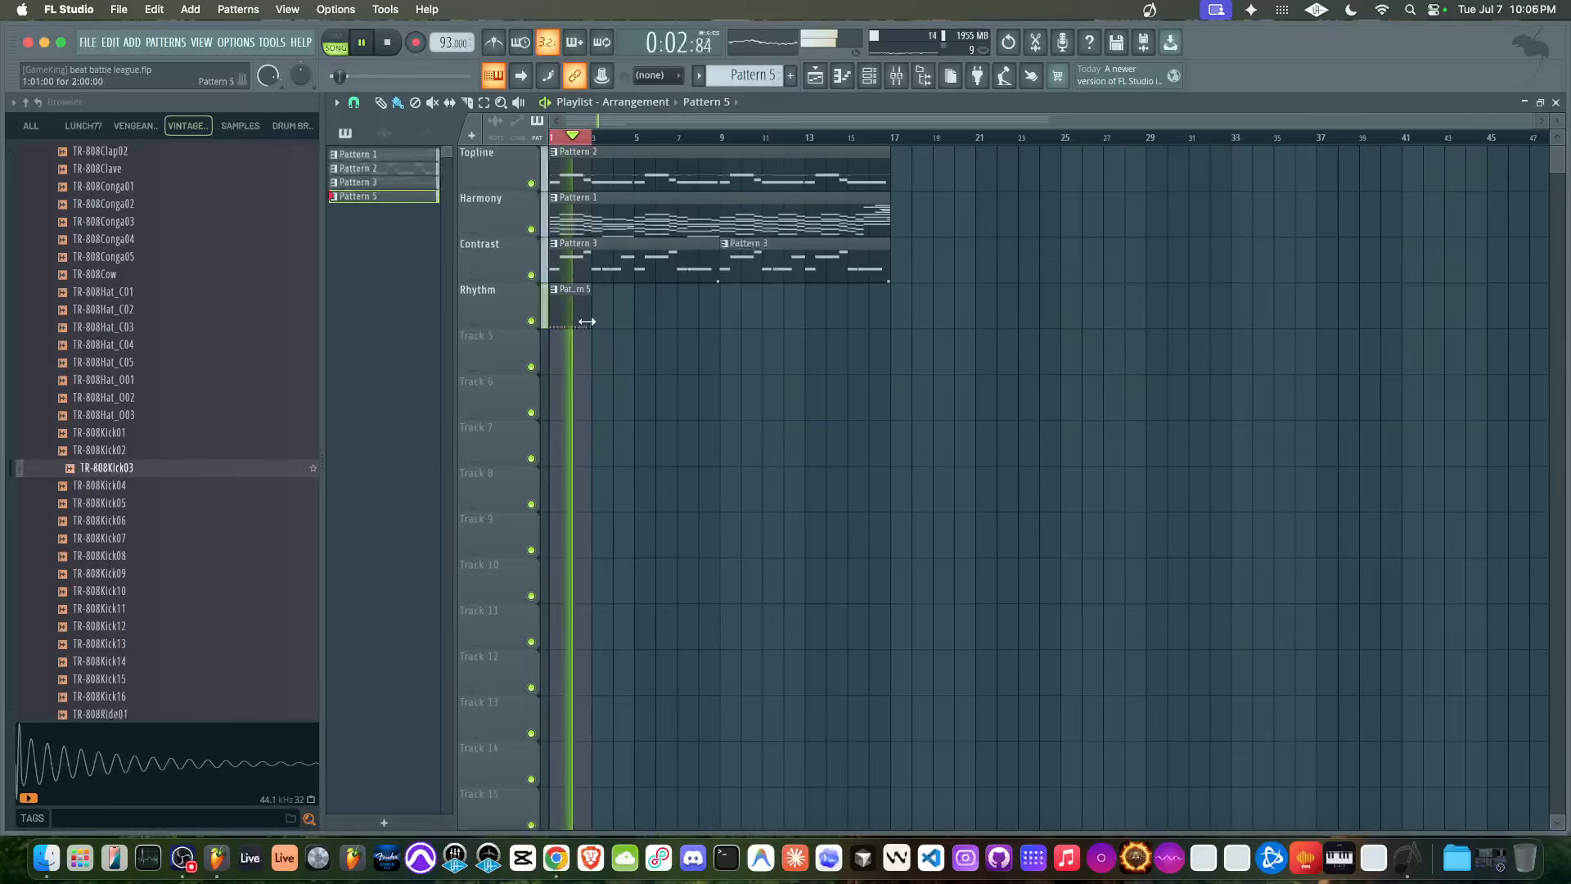
super+click(570, 139)
key(super+b)
key(super+b)
key(super+b)
key(super+b)
key(super+b)
key(super+b)
key(super+b)
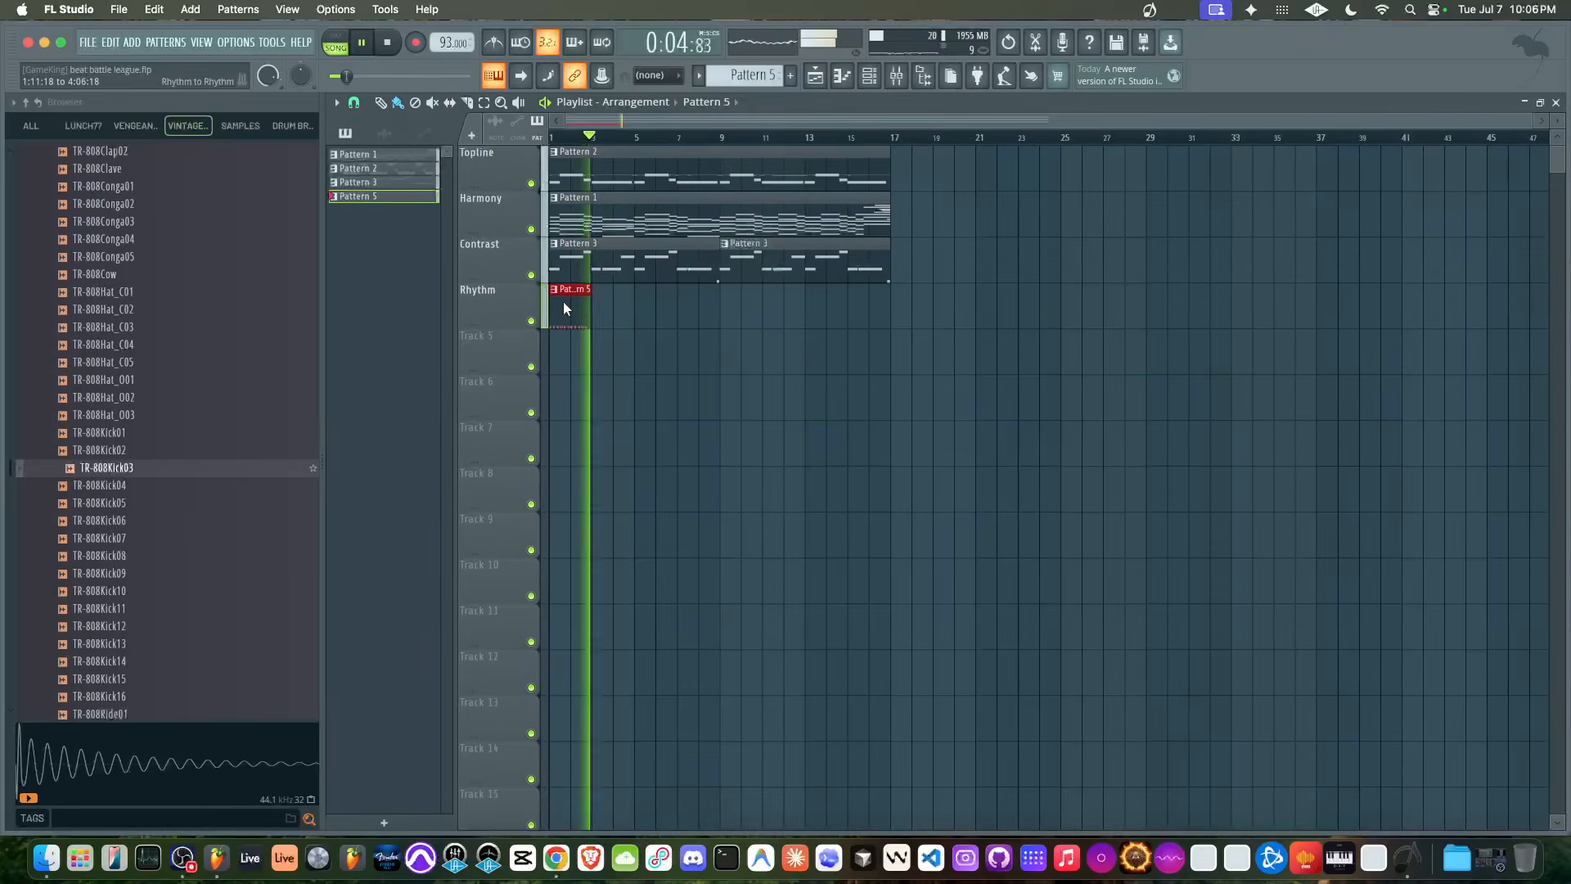
right_click(760, 404)
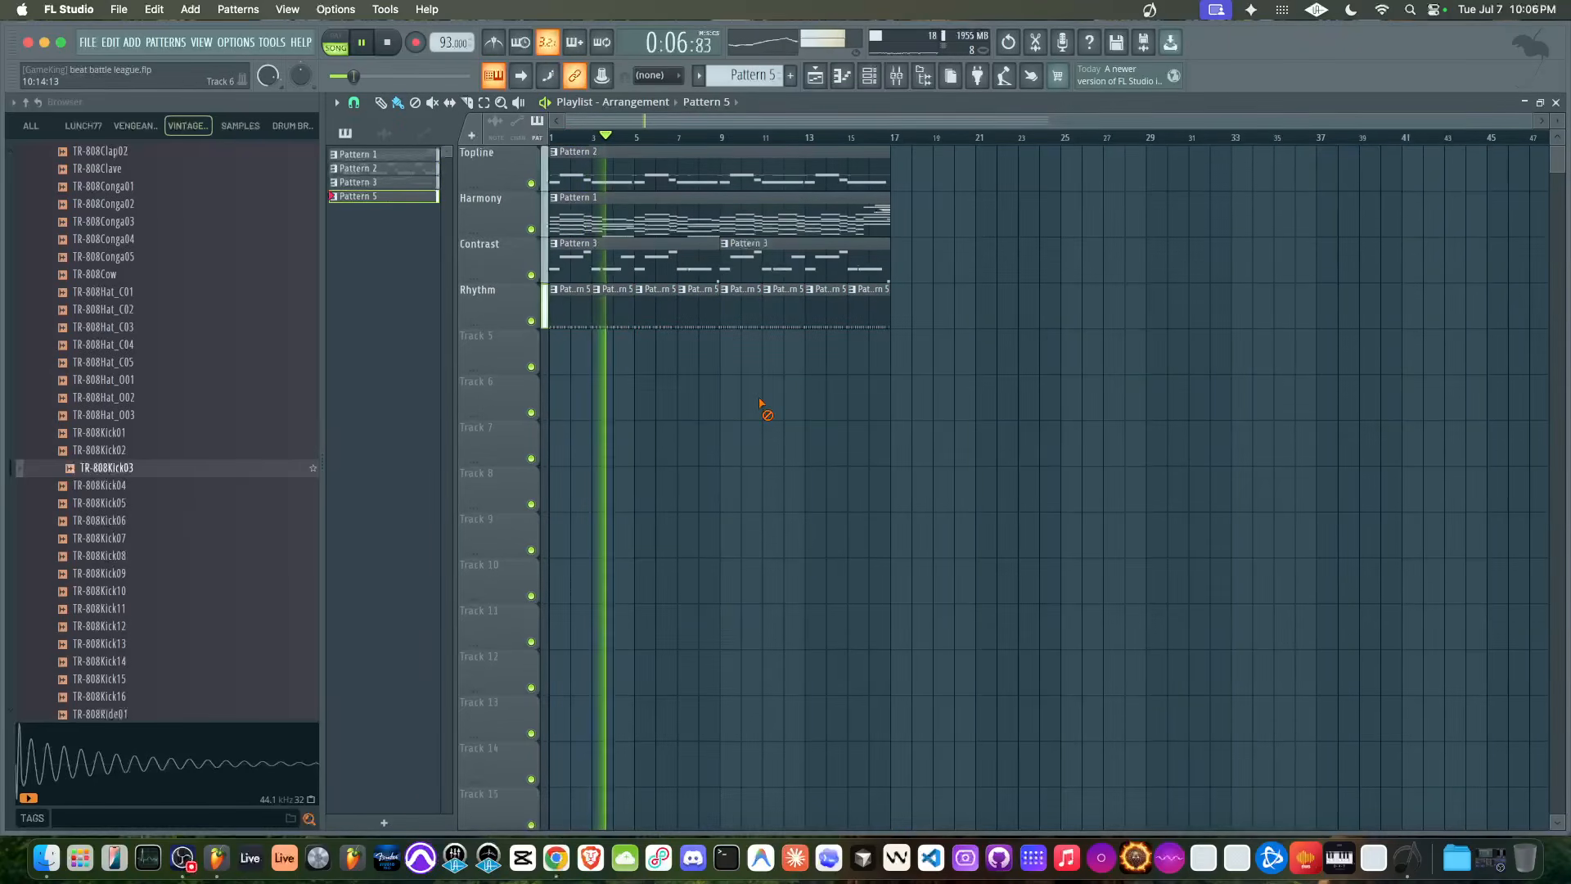
Remove both Pattern 3 clips from the Contrast track and switch to the empty Pattern 6
click(869, 78)
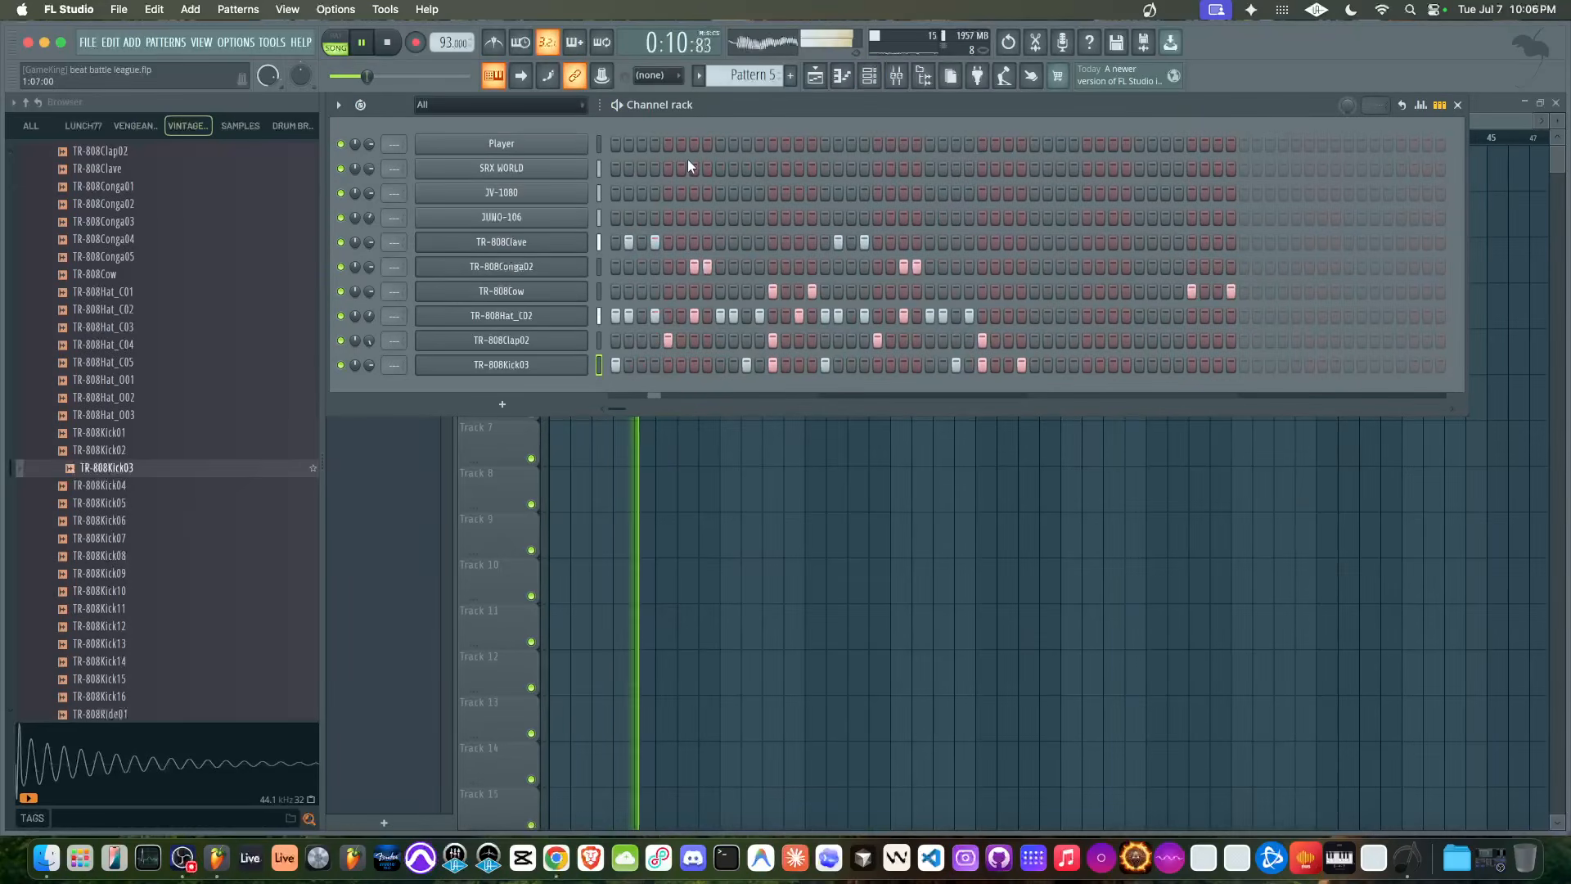
scroll(763, 74, down, 1)
key(F6)
key(space)
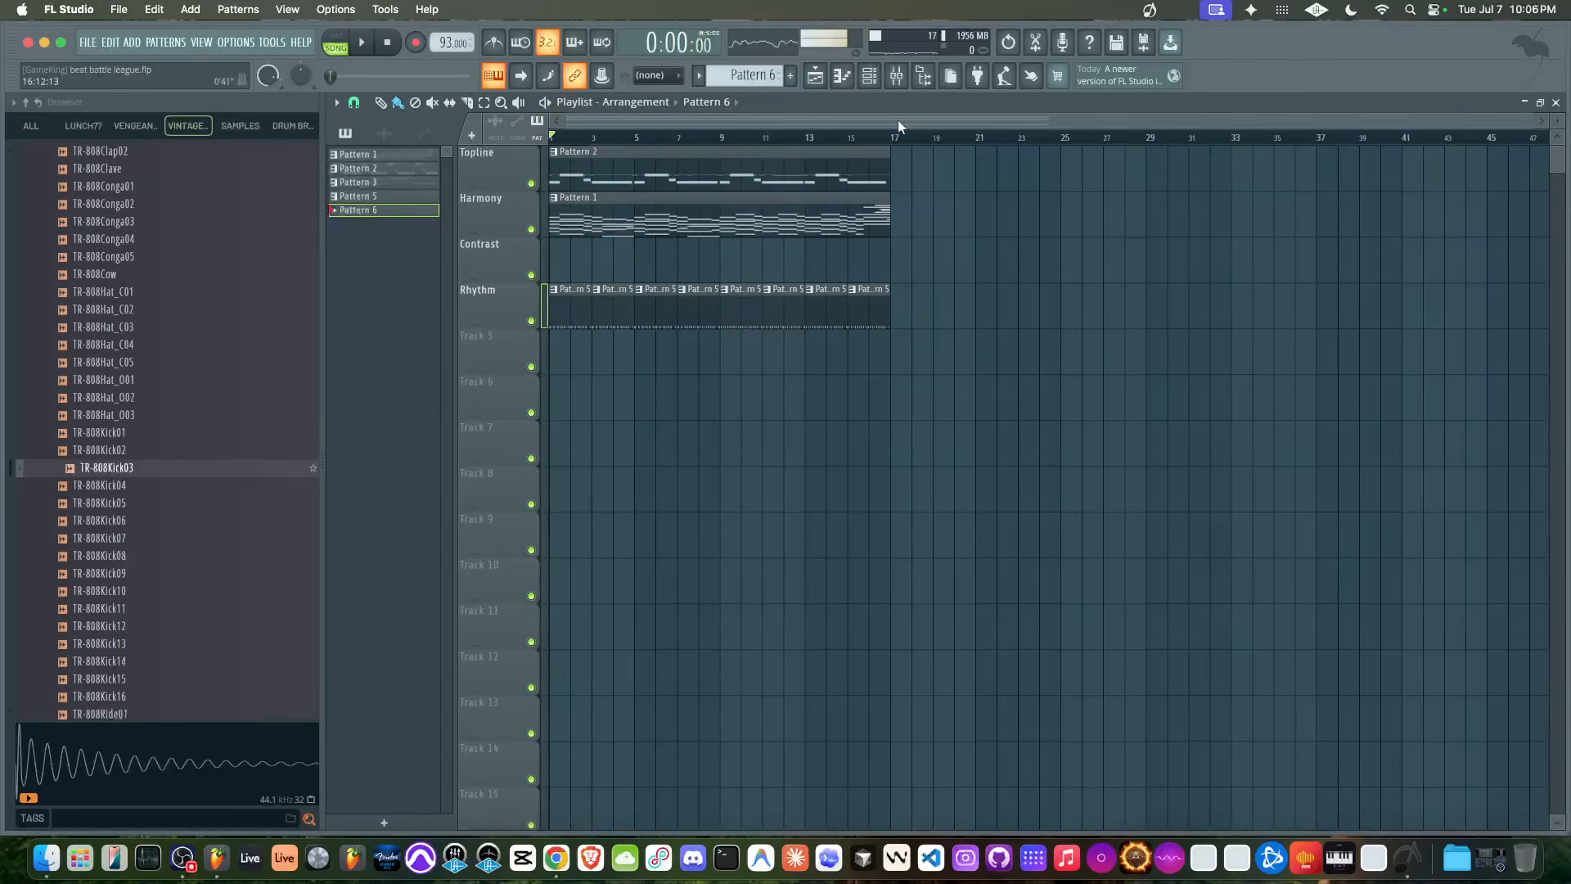
Record a new JUNO-106 part into Pattern 6 over the full arrangement and place it on the Contrast track
click(868, 72)
click(599, 219)
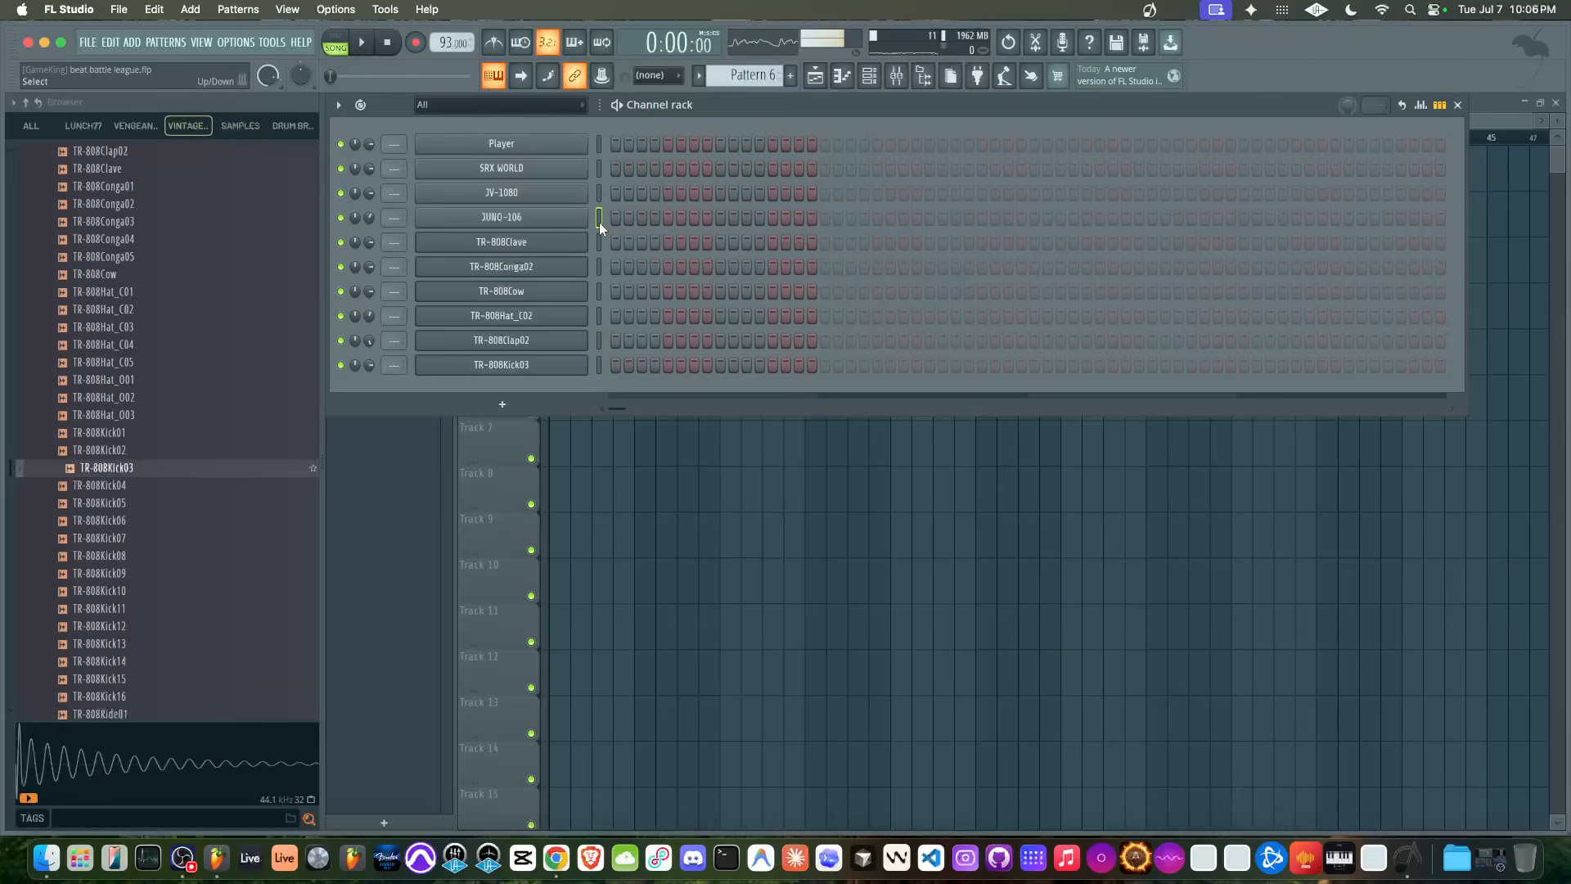
key(space)
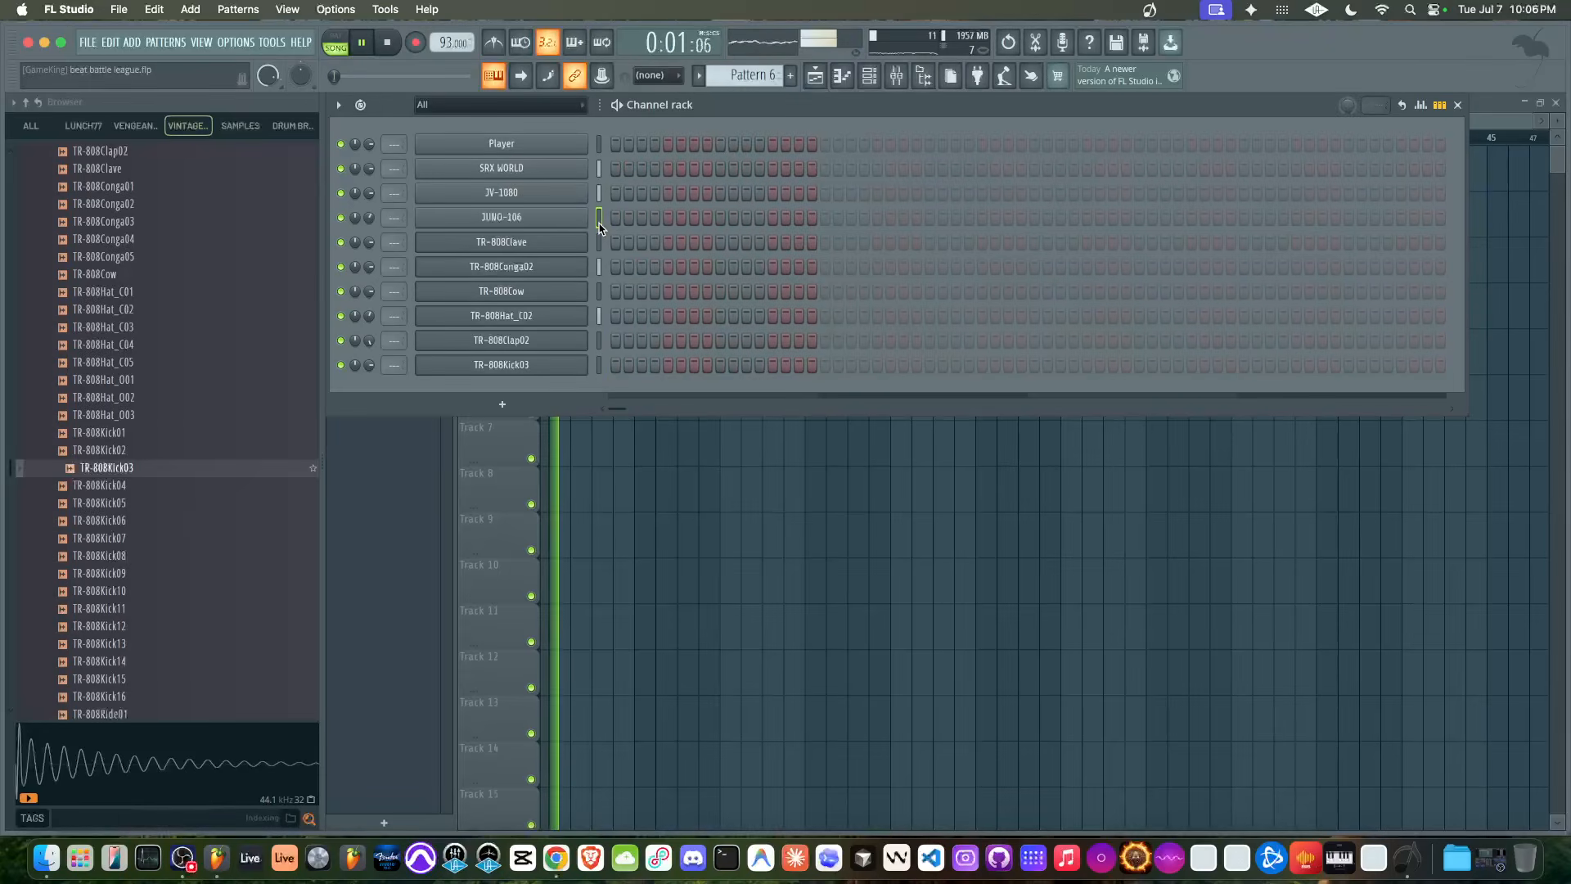
key(F6)
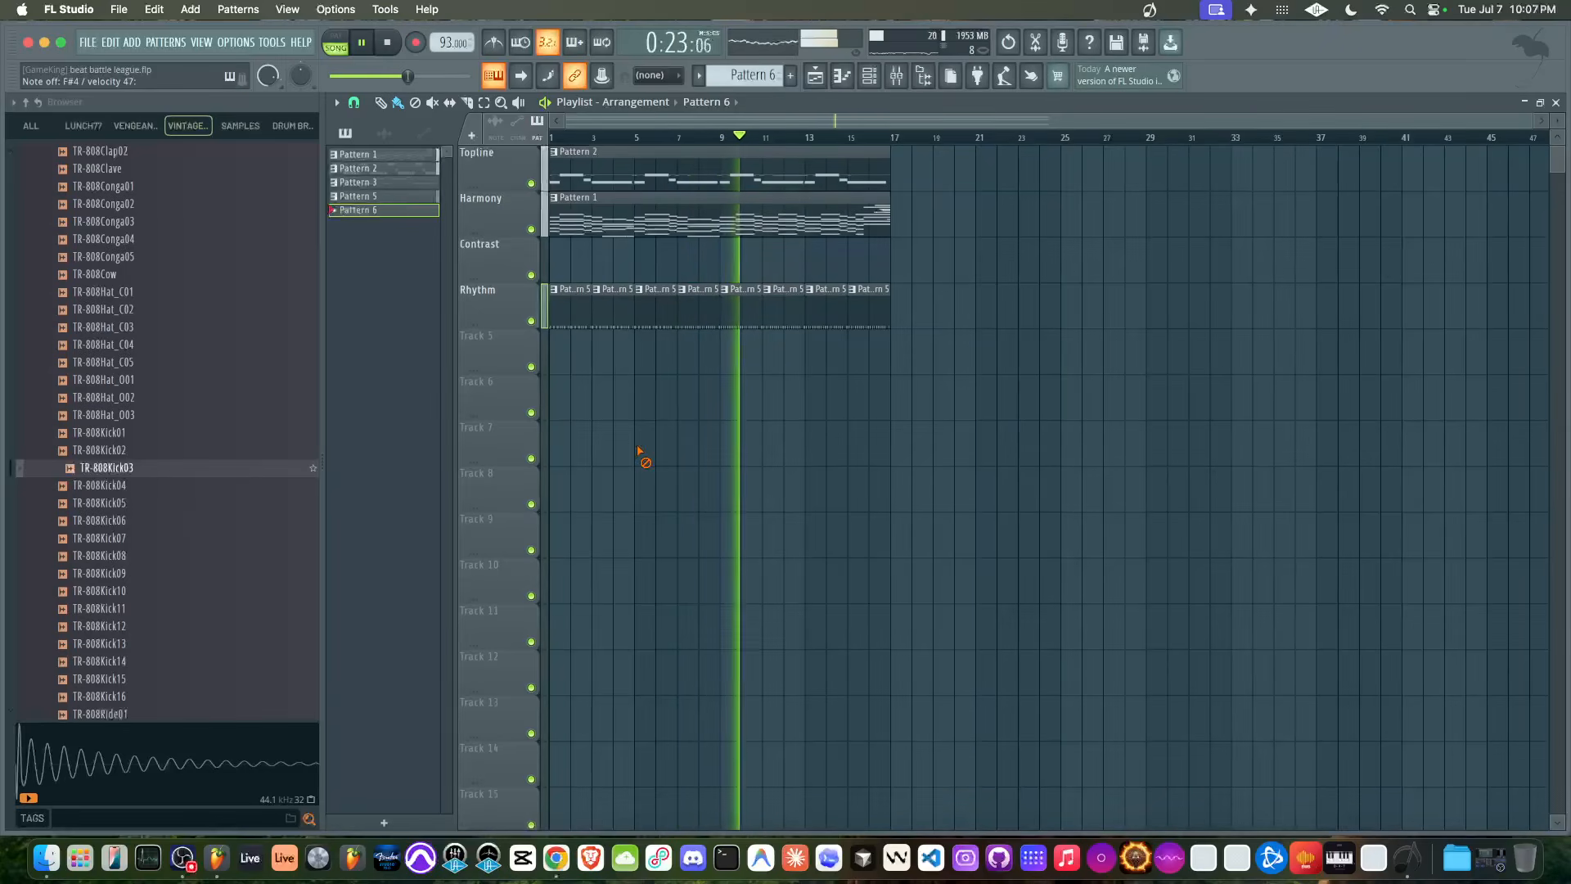
click(389, 43)
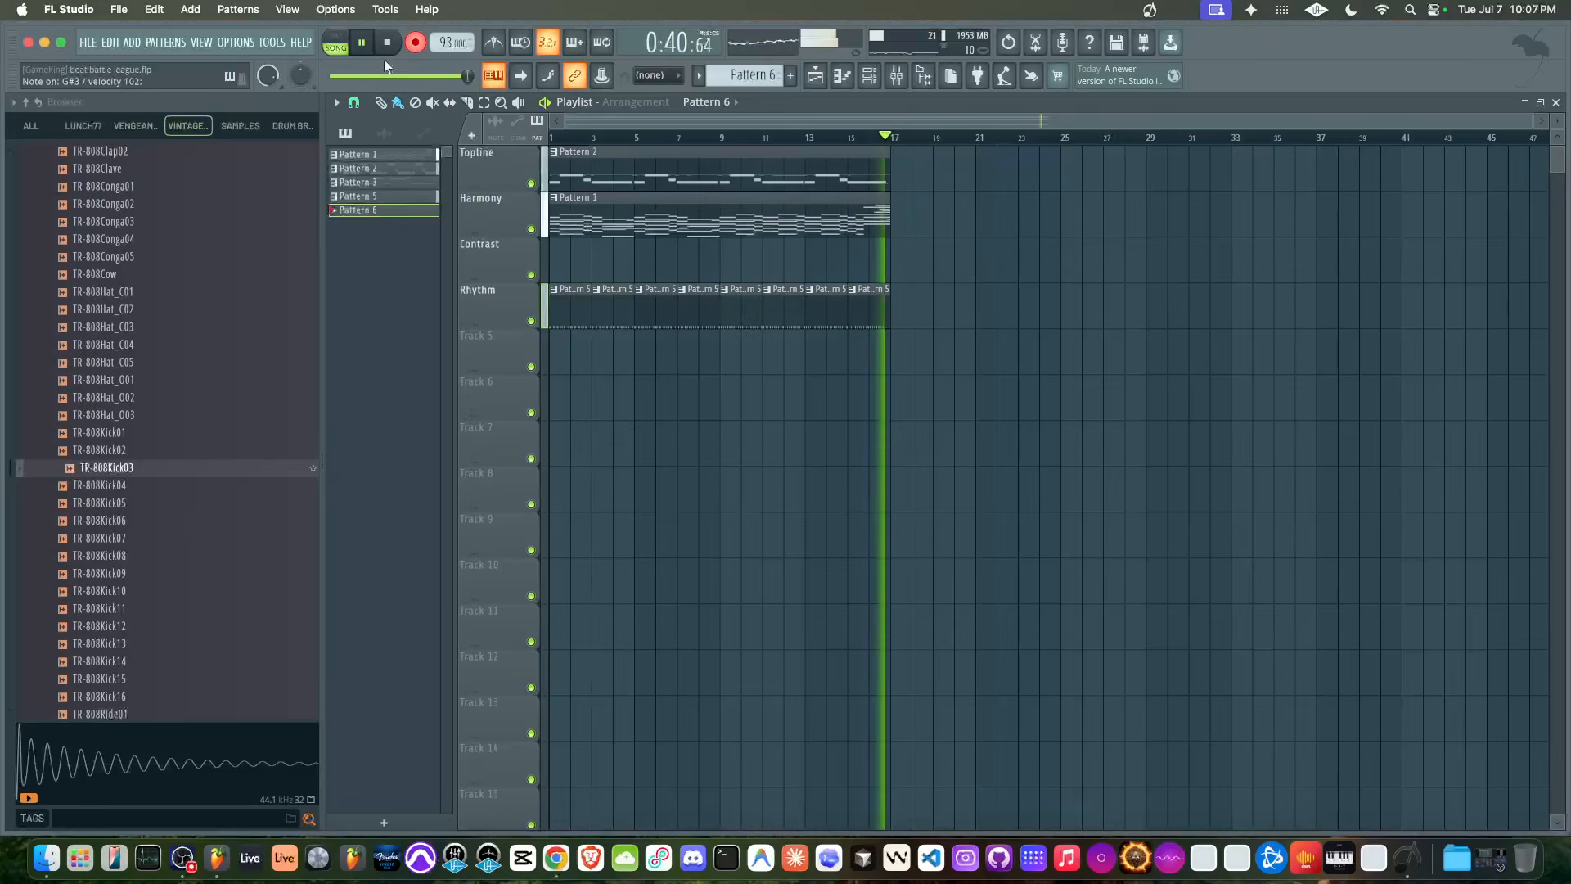
click(387, 42)
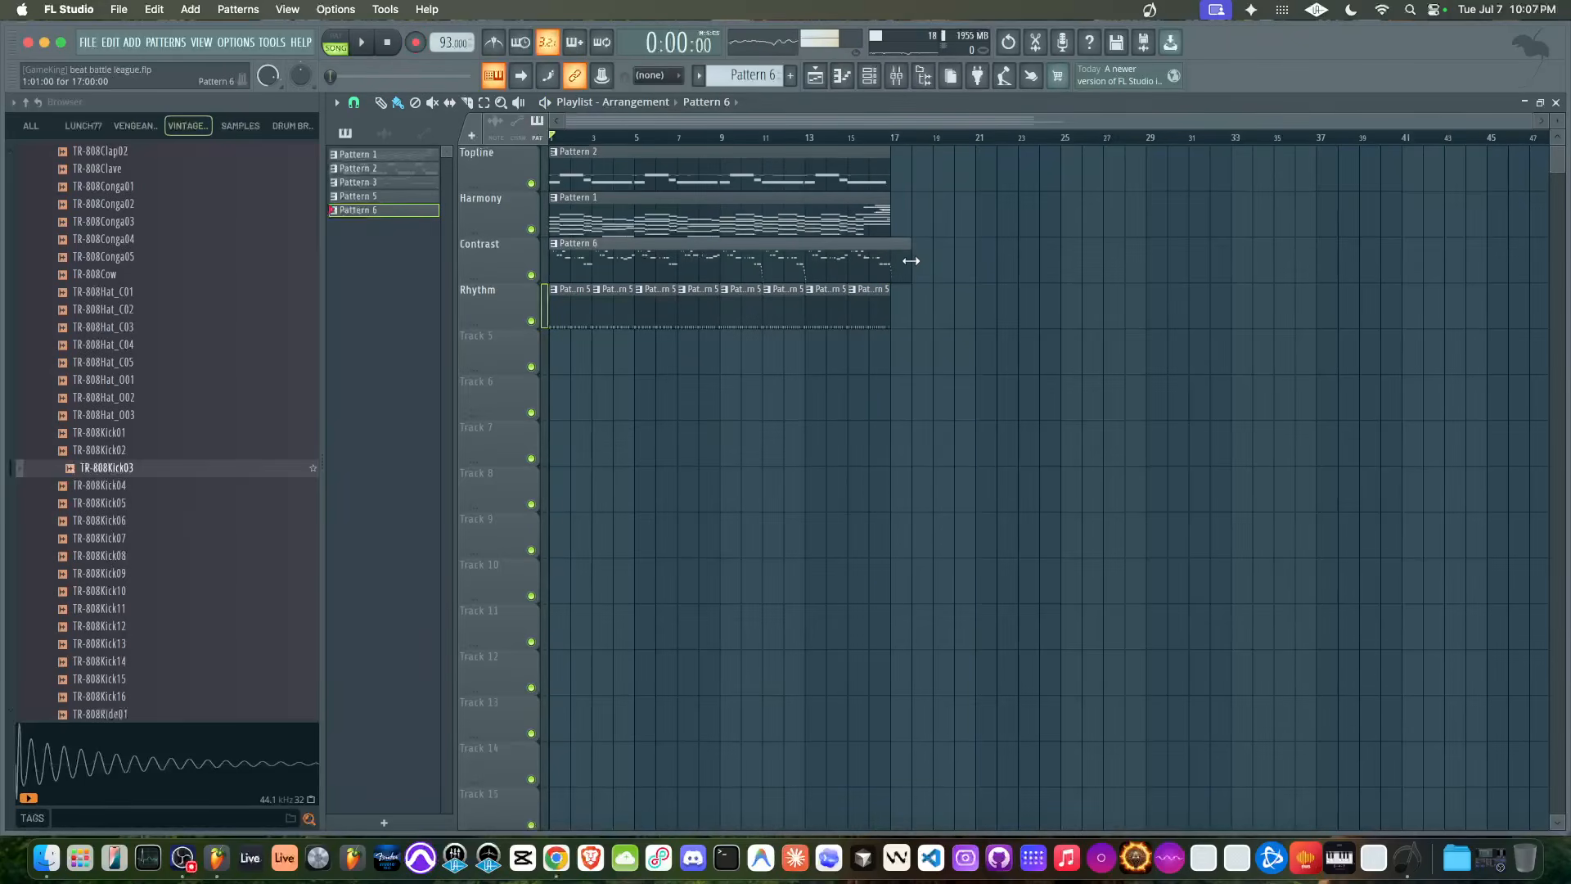
Play back the arrangement with the new contrast part and switch to the empty Pattern 7
key(space)
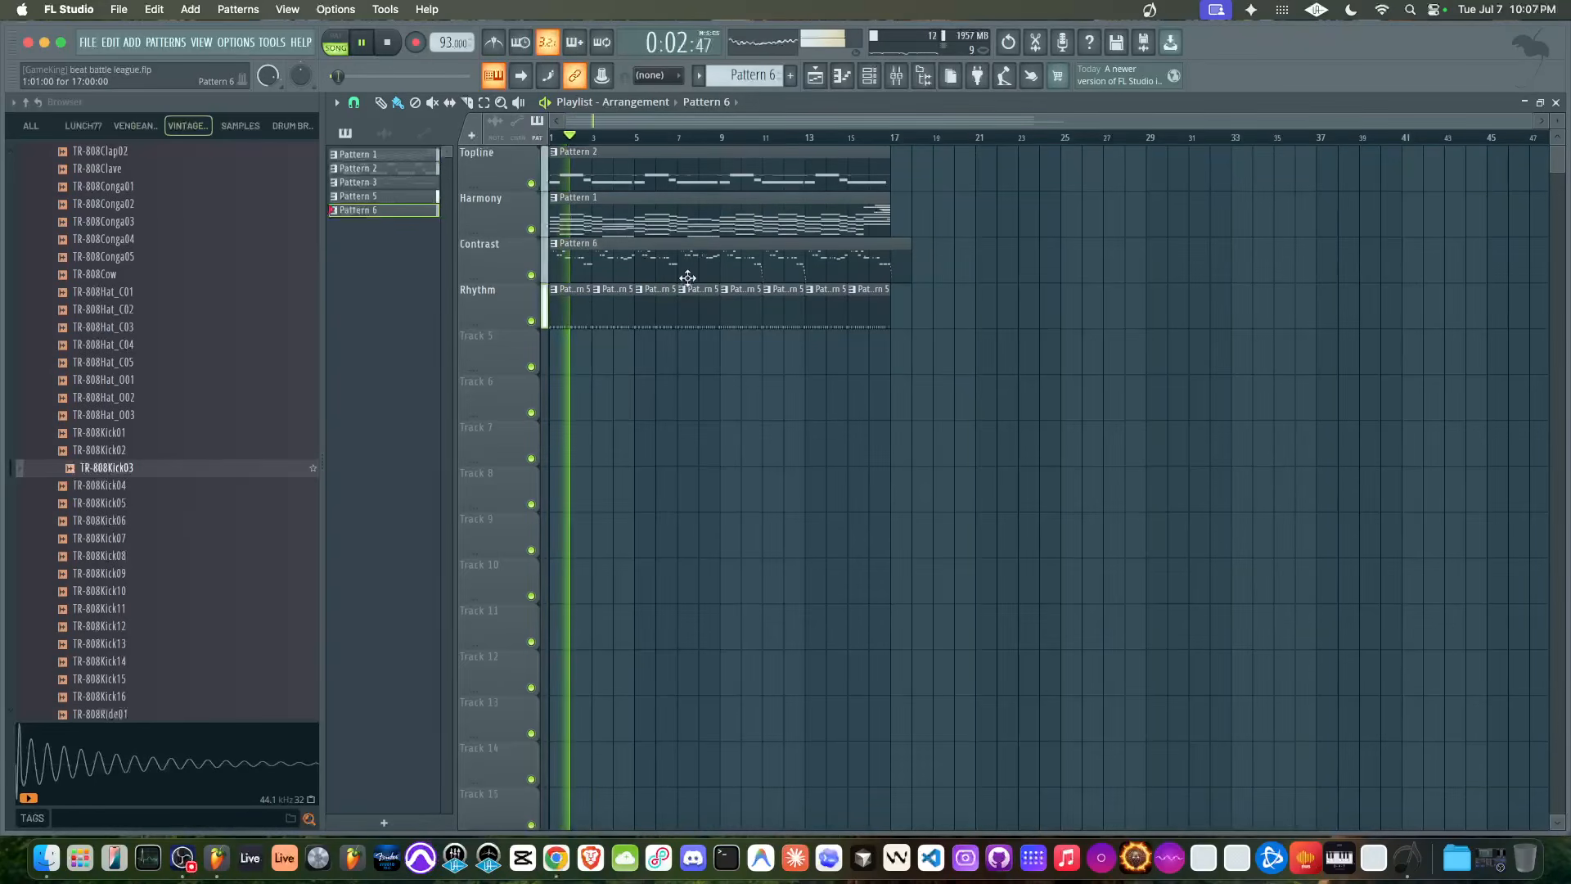
click(869, 75)
click(791, 75)
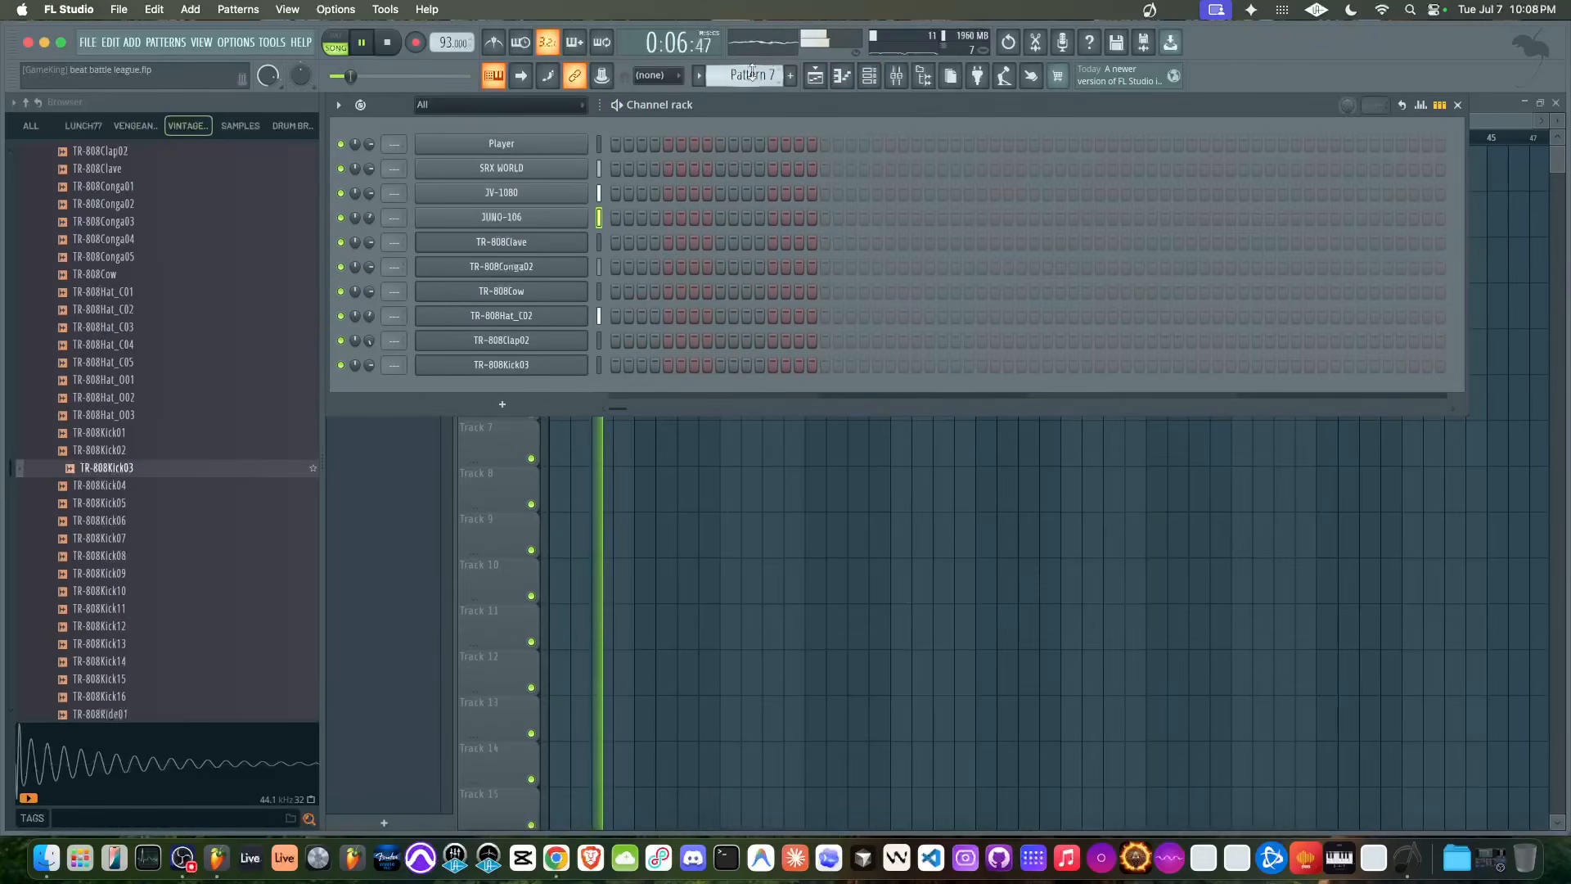
right_click(631, 440)
drag(985, 360, 531, 184)
super+click(709, 391)
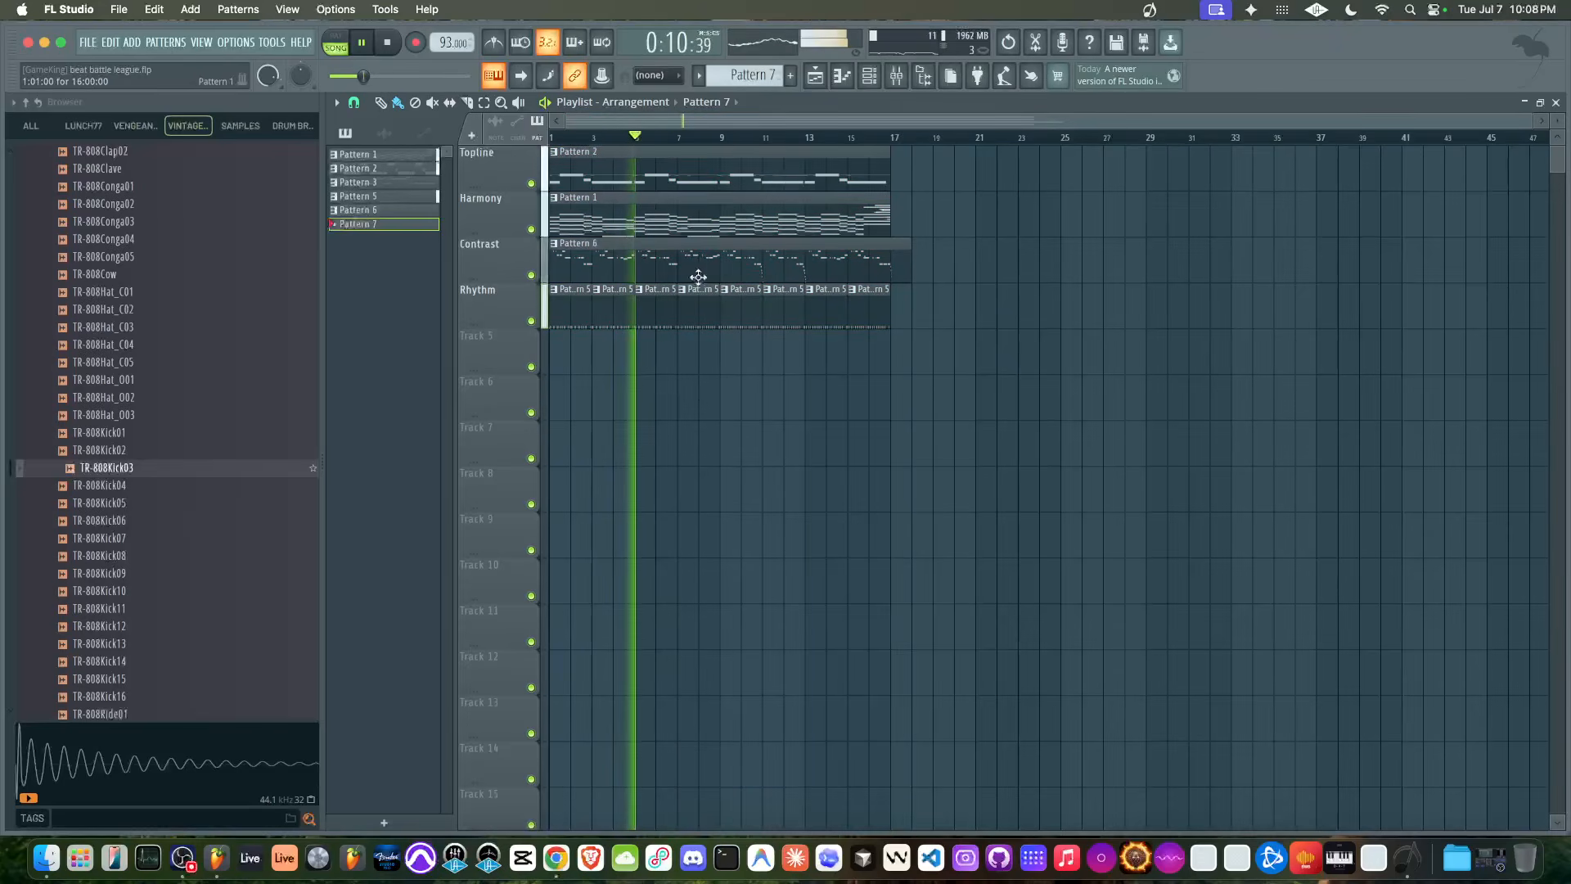
Rename track 6 as Topline Expression and track 7 as Harmony Expression
double_click(516, 387)
text(Topline Expression)
key(Return)
key(space)
double_click(498, 426)
text(H)
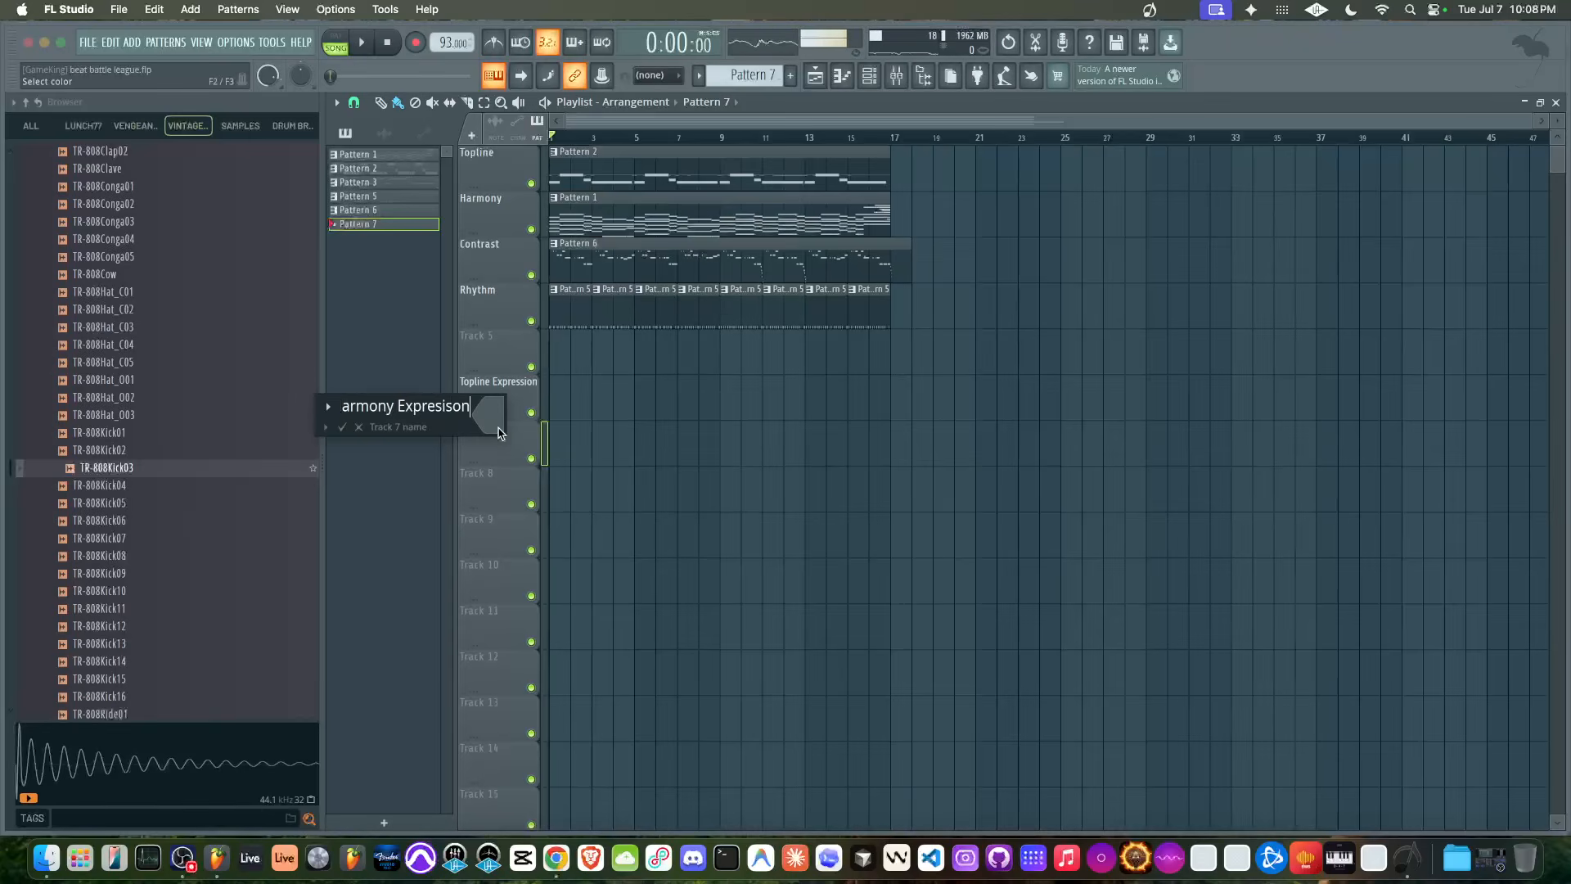
key(Return)
double_click(499, 425)
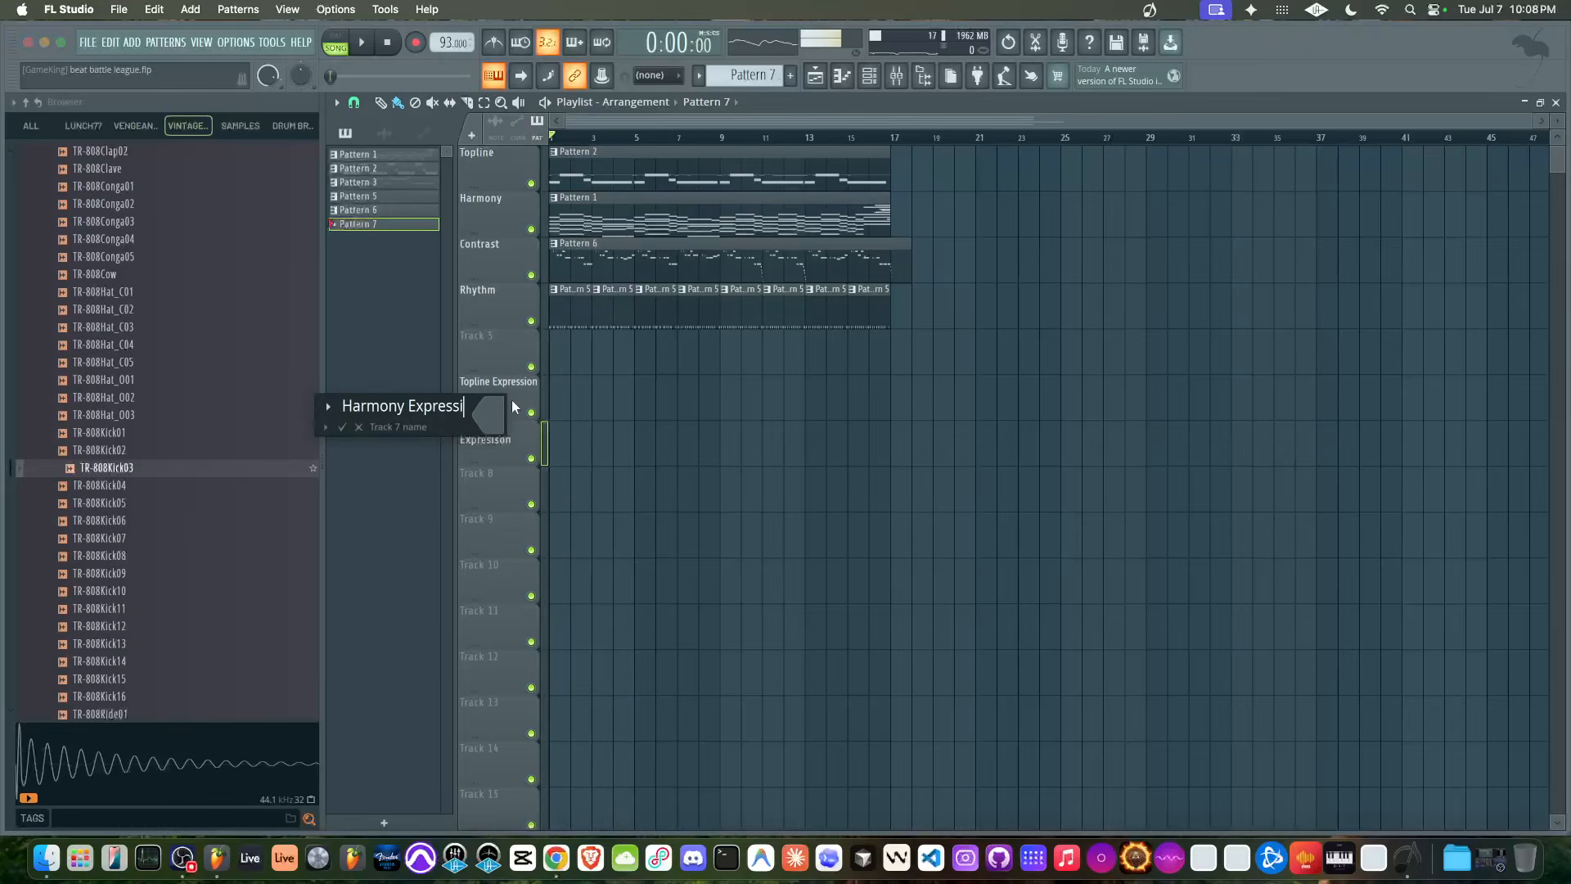
text(ion)
key(Return)
Rename track 8 as Contrast Expression and track 9 as Rhythm Expression
right_click(483, 484)
click(480, 492)
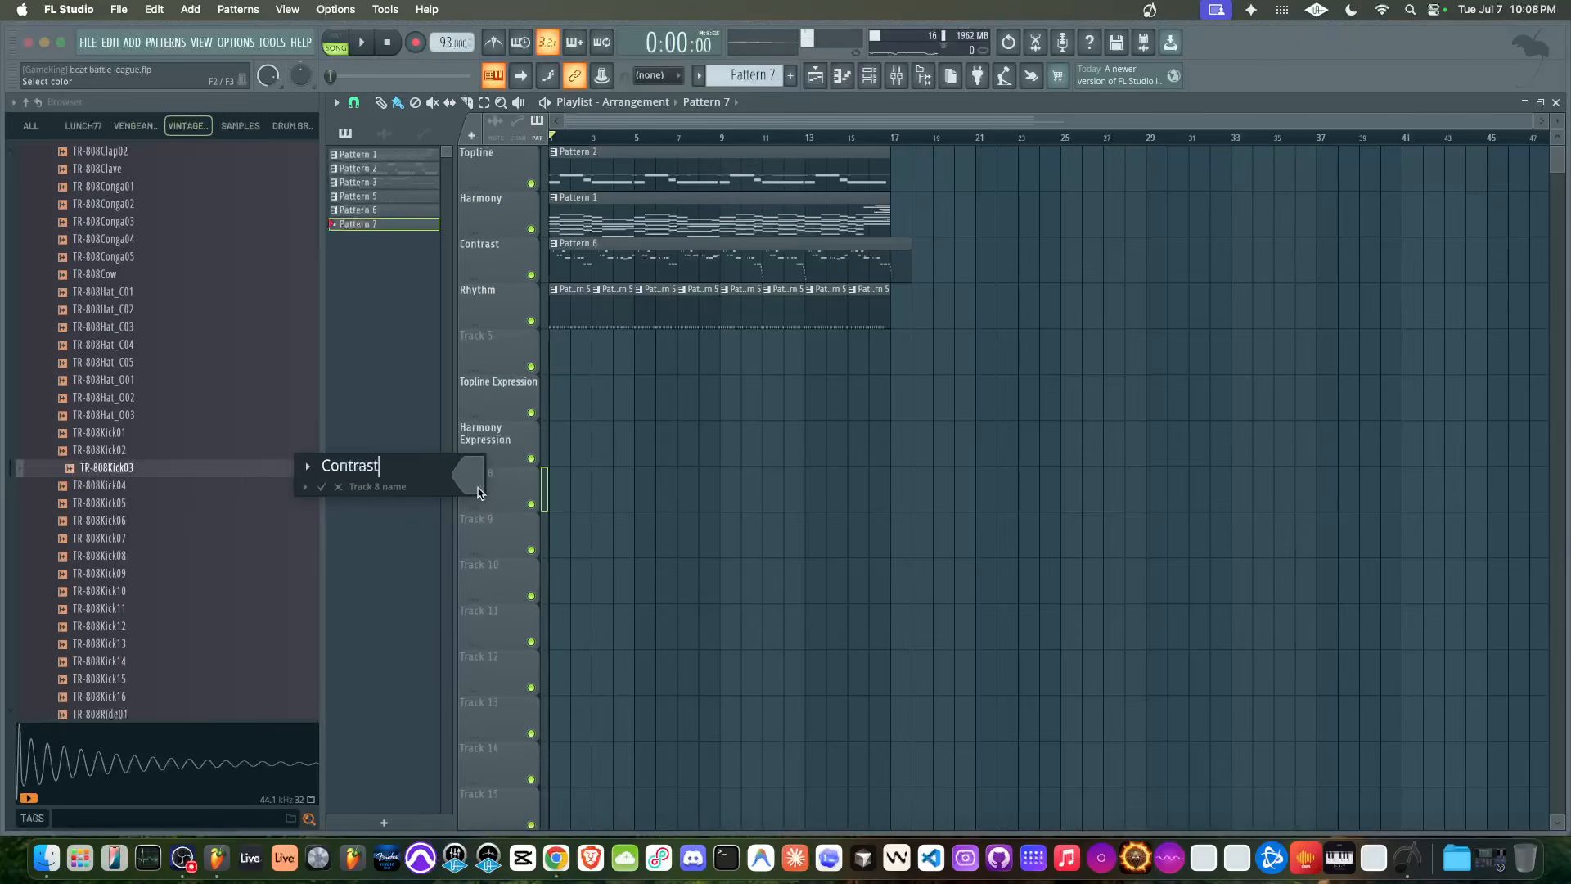
text(Contrast Expression)
key(Return)
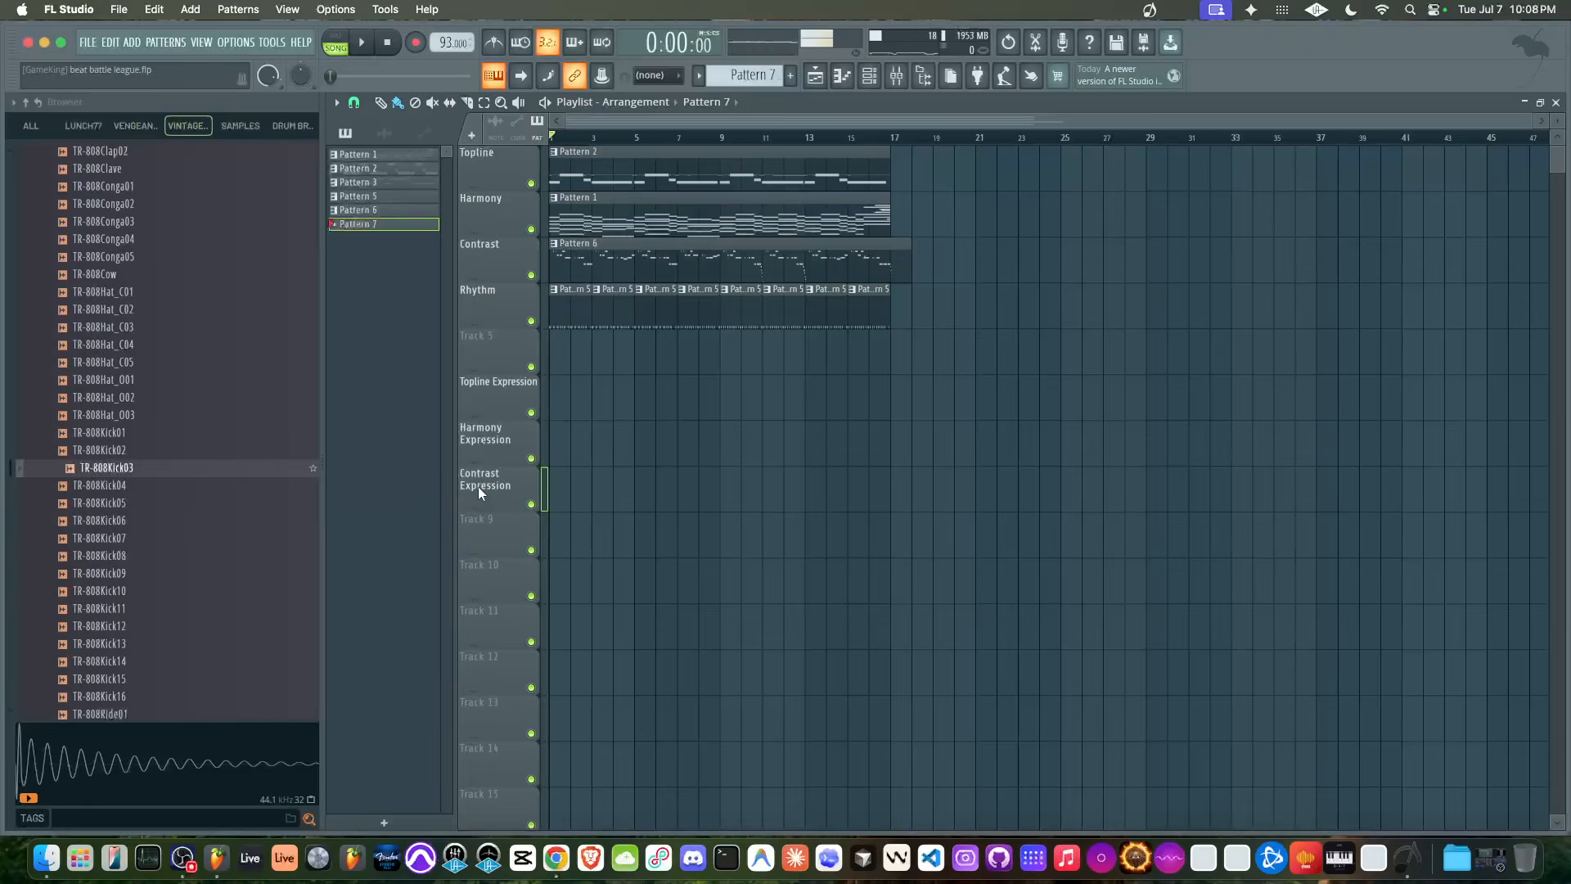
right_click(469, 526)
click(468, 532)
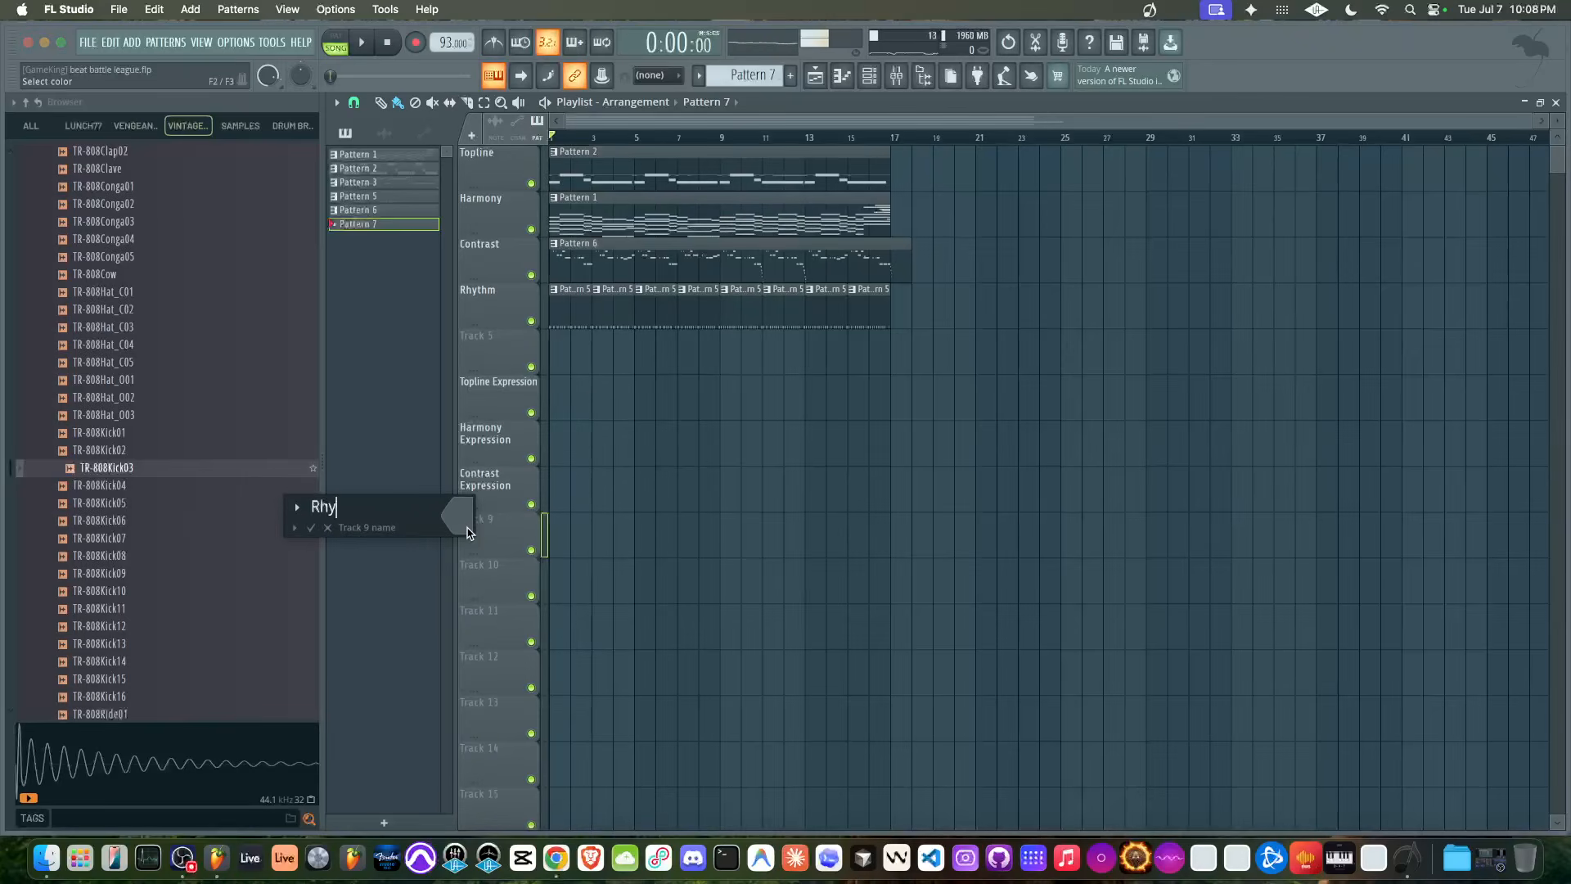
text(Rhythm Expression)
key(Return)
Add a second JV-1080 channel and load the bell patch 021: Tinkly from the jv-1080-cyberpunk bank
key(space)
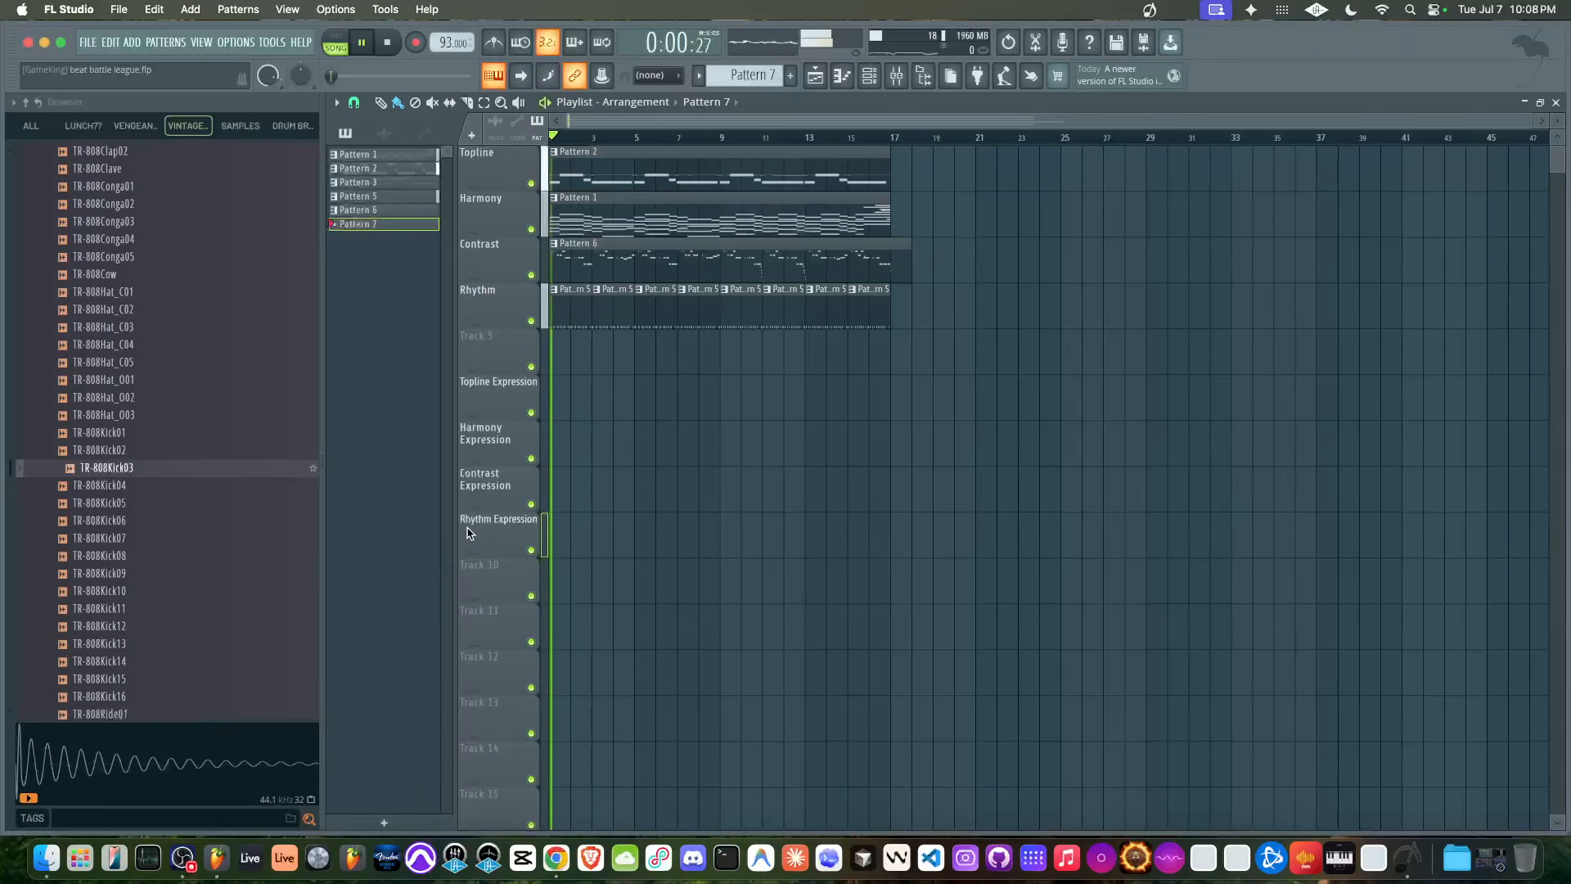
click(871, 78)
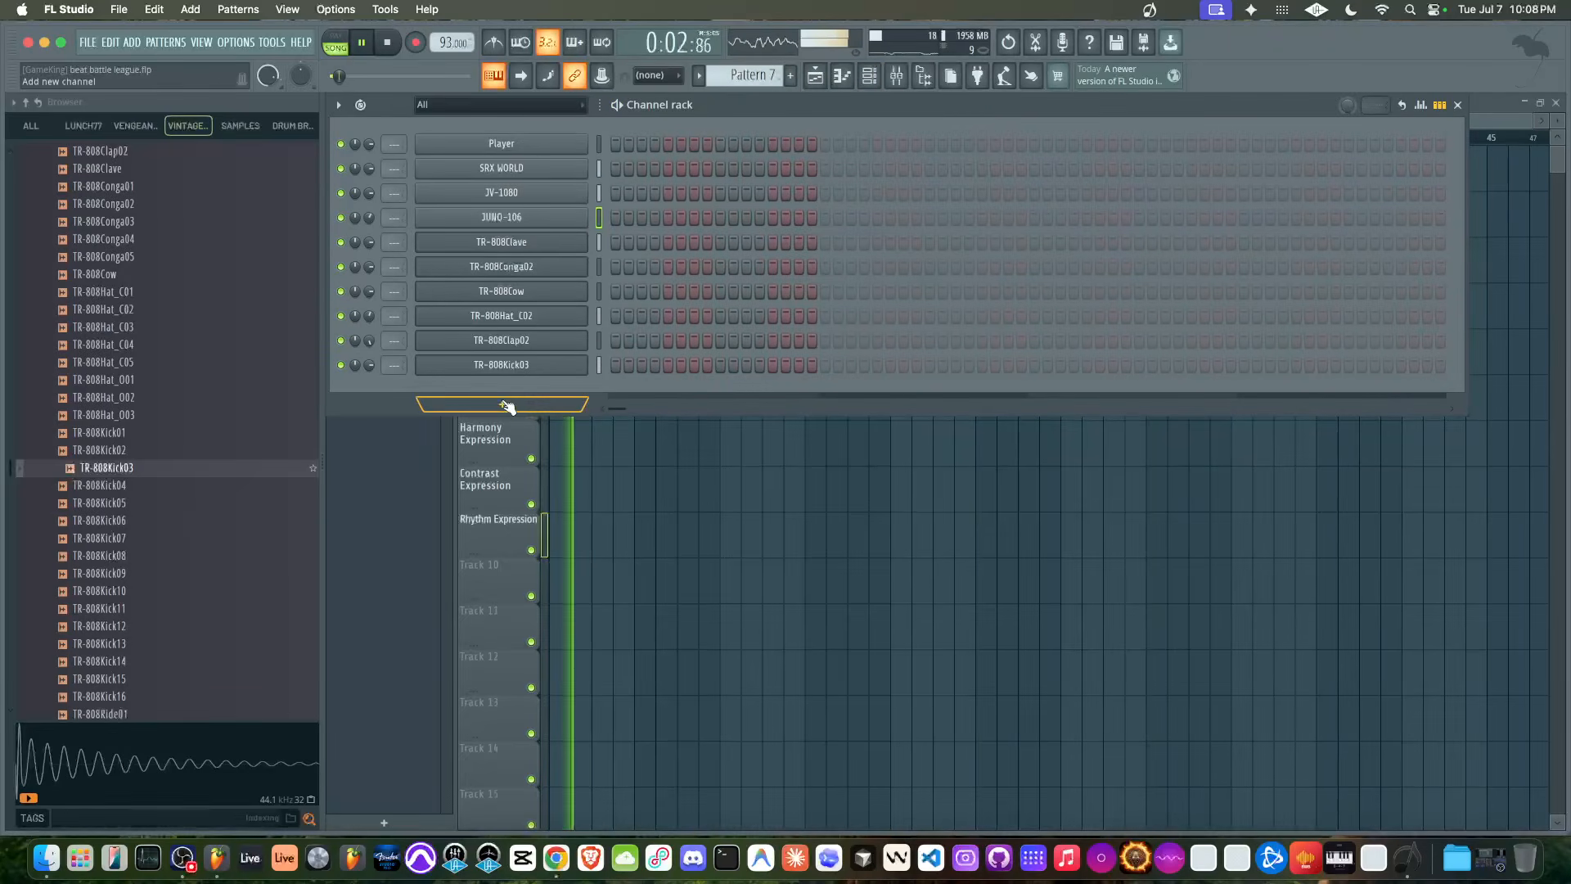
click(502, 404)
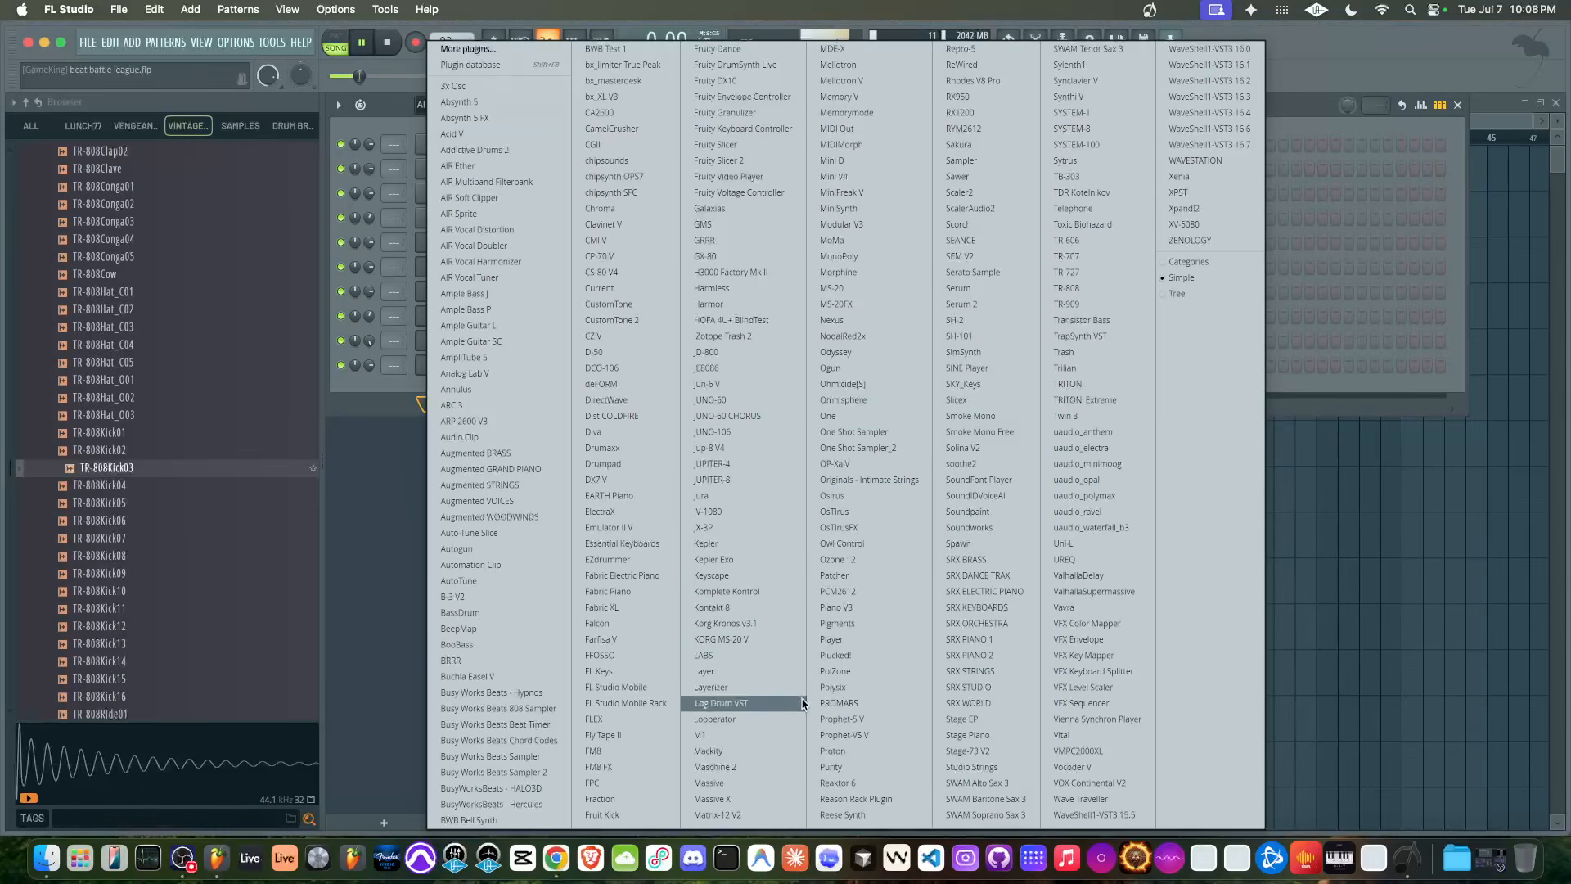
click(757, 518)
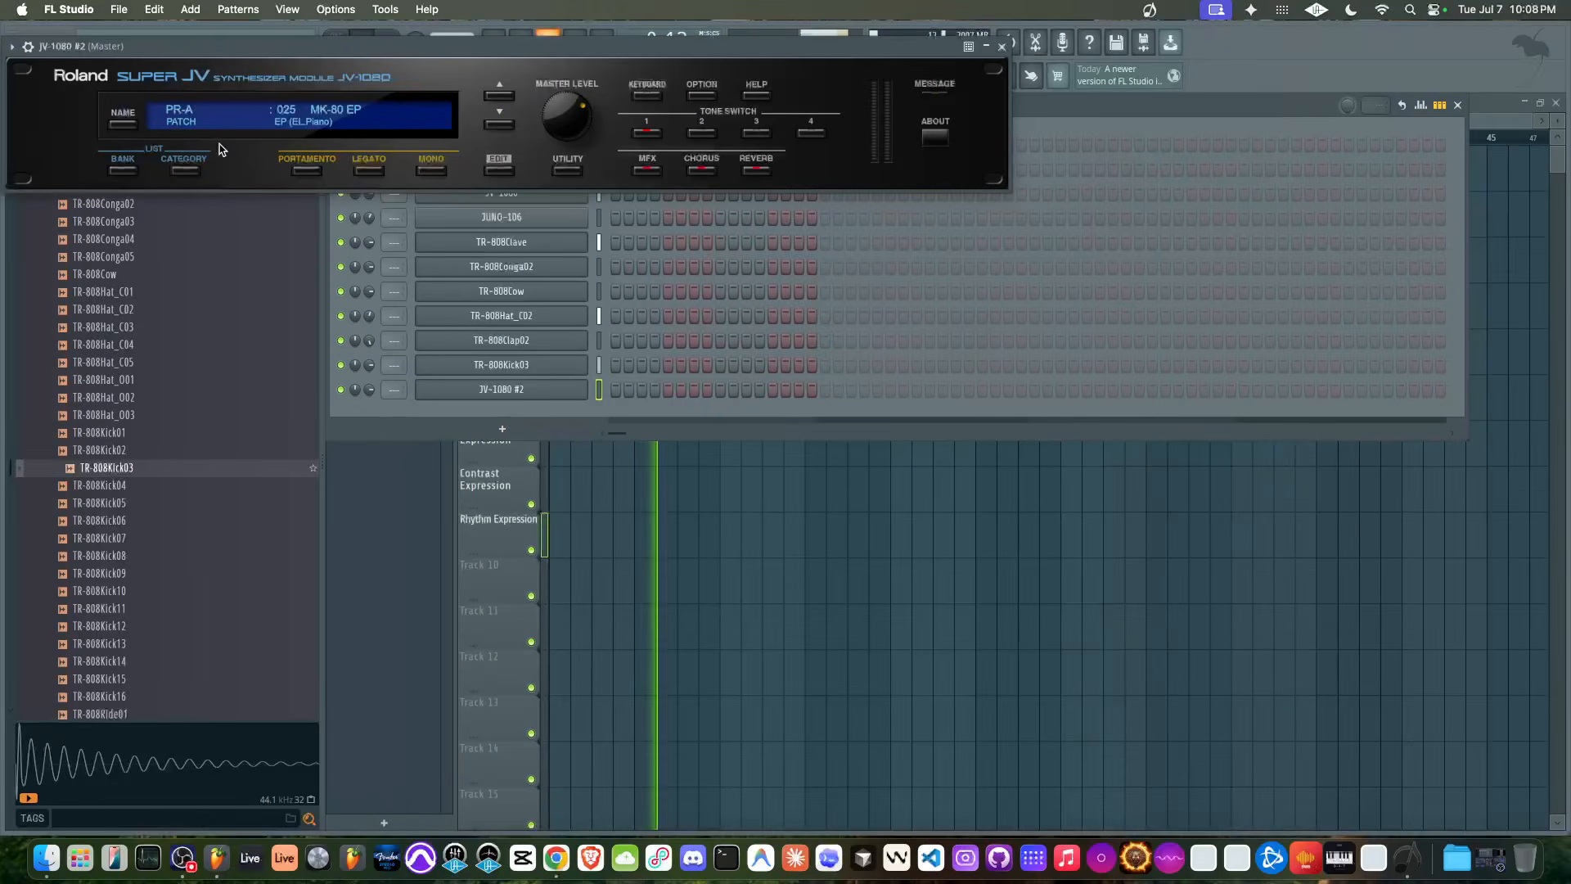
click(183, 169)
click(135, 165)
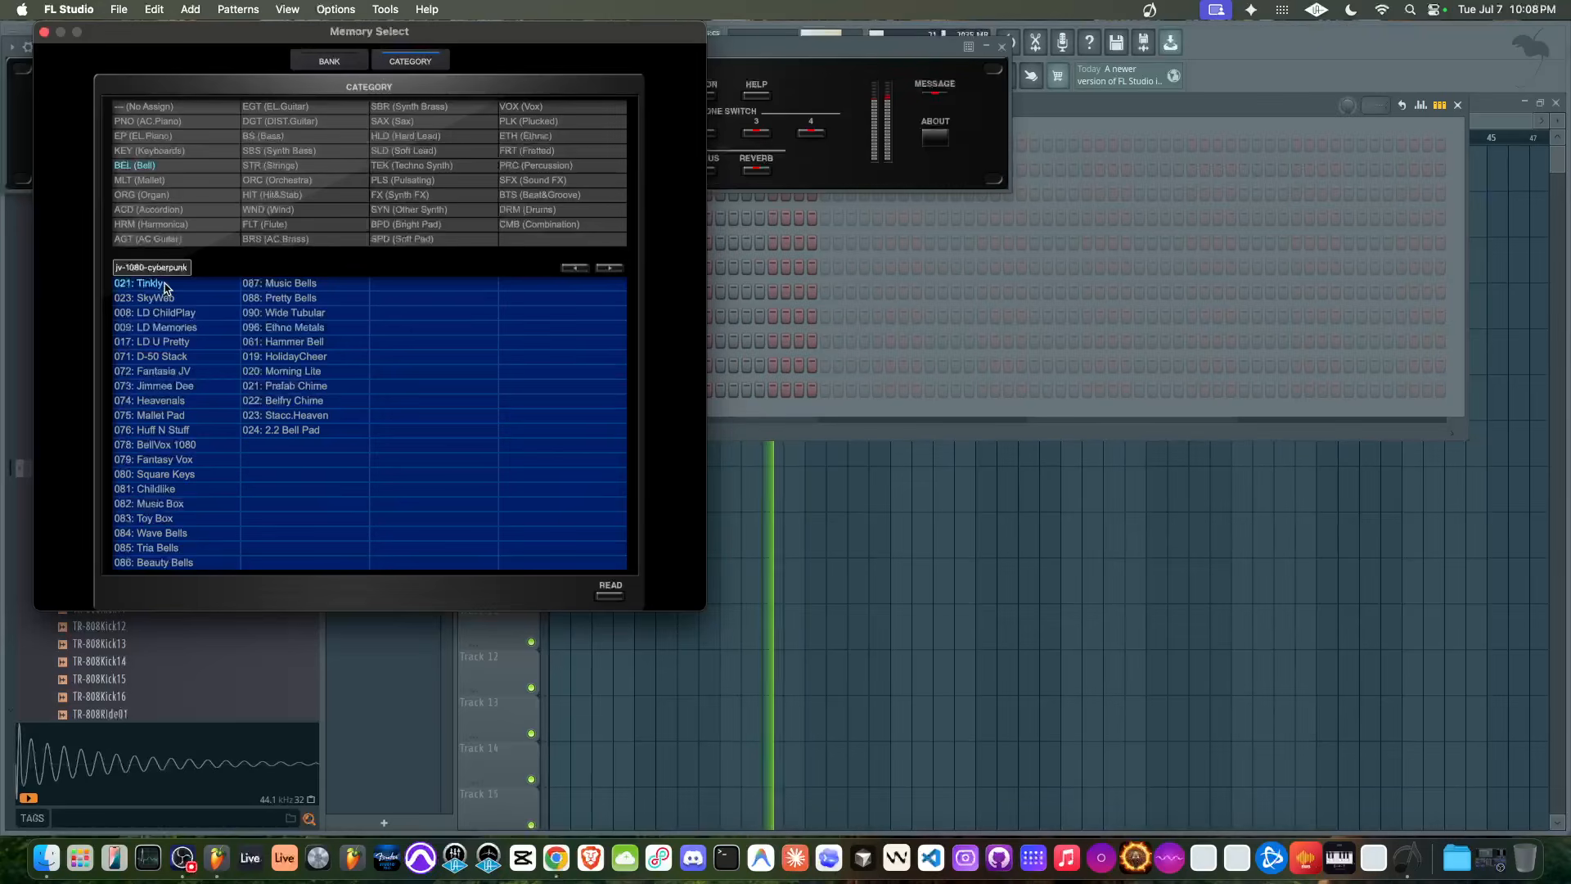
click(612, 593)
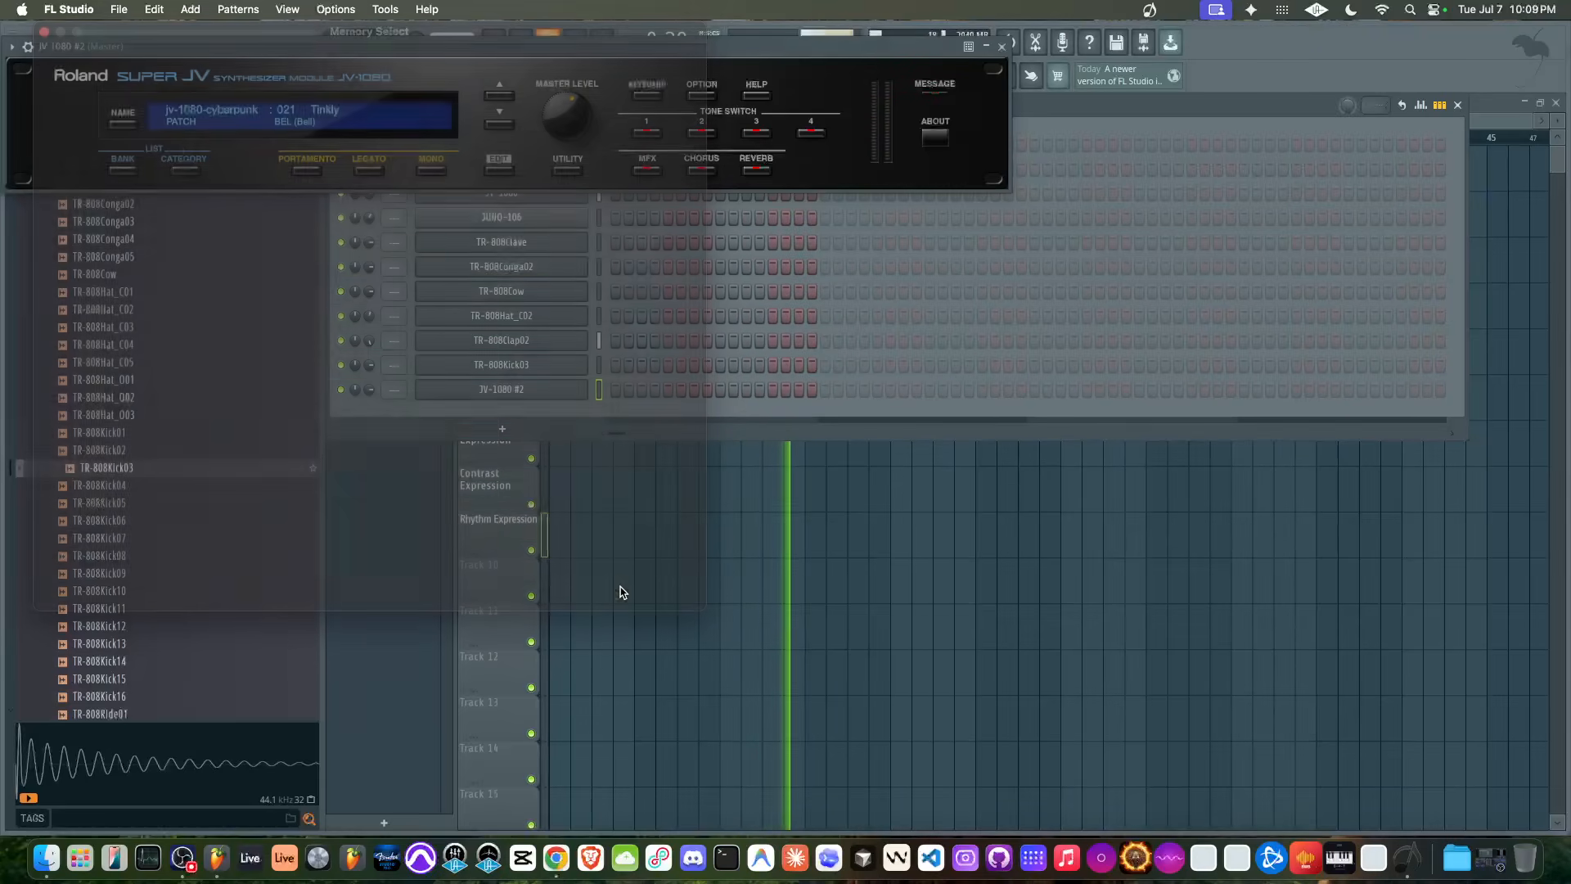
click(1002, 48)
Record a bell part with the second JV-1080 into Pattern 7 and place it on Track 5
right_click(847, 500)
key(space)
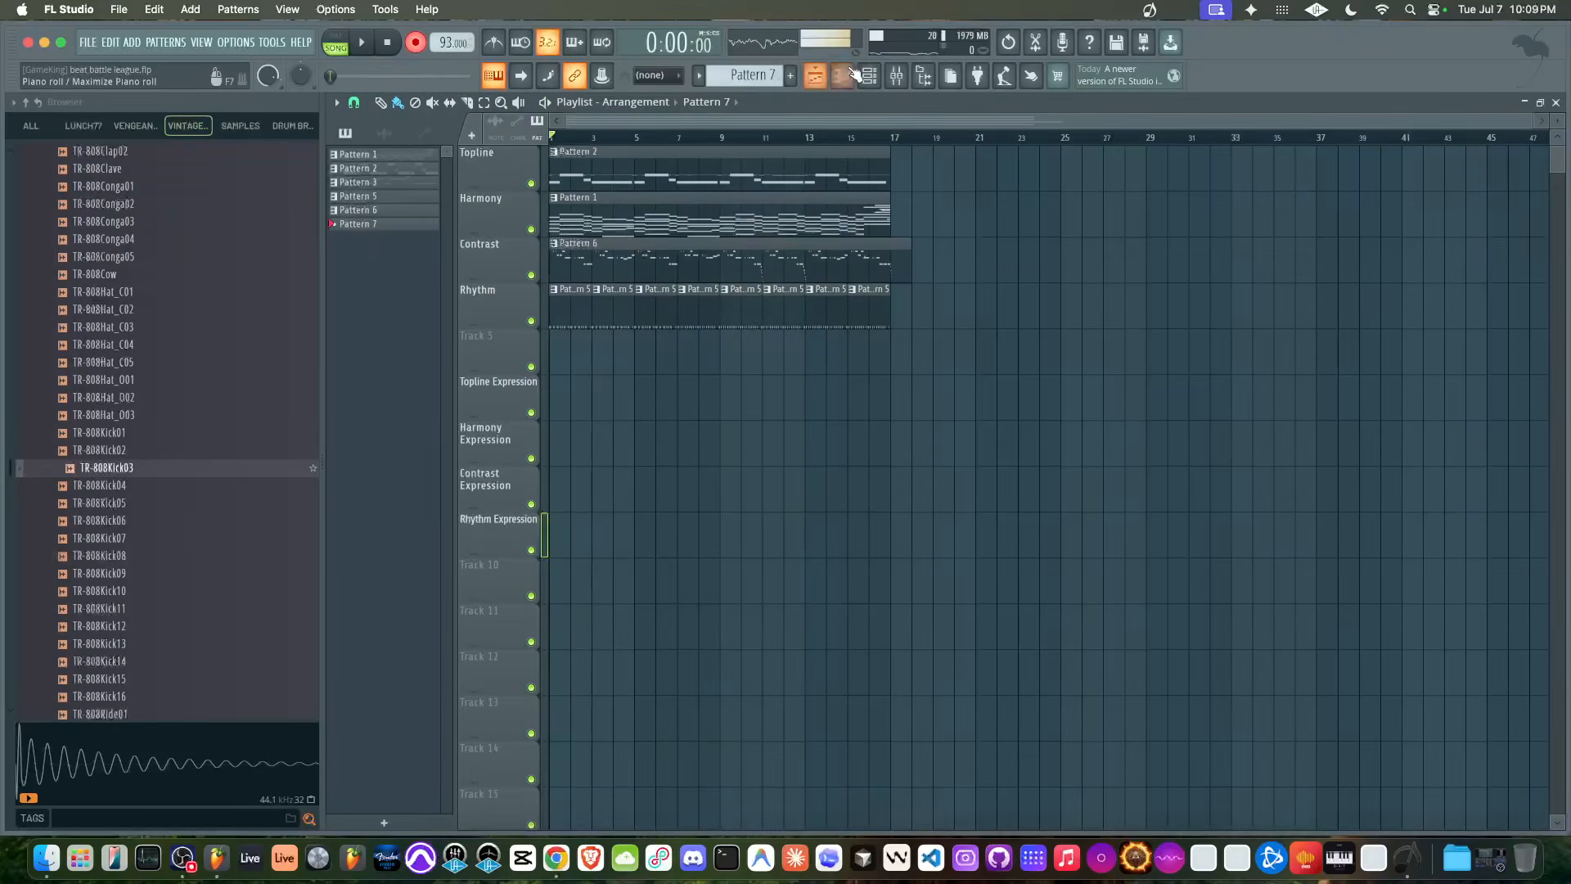
click(863, 77)
key(F6)
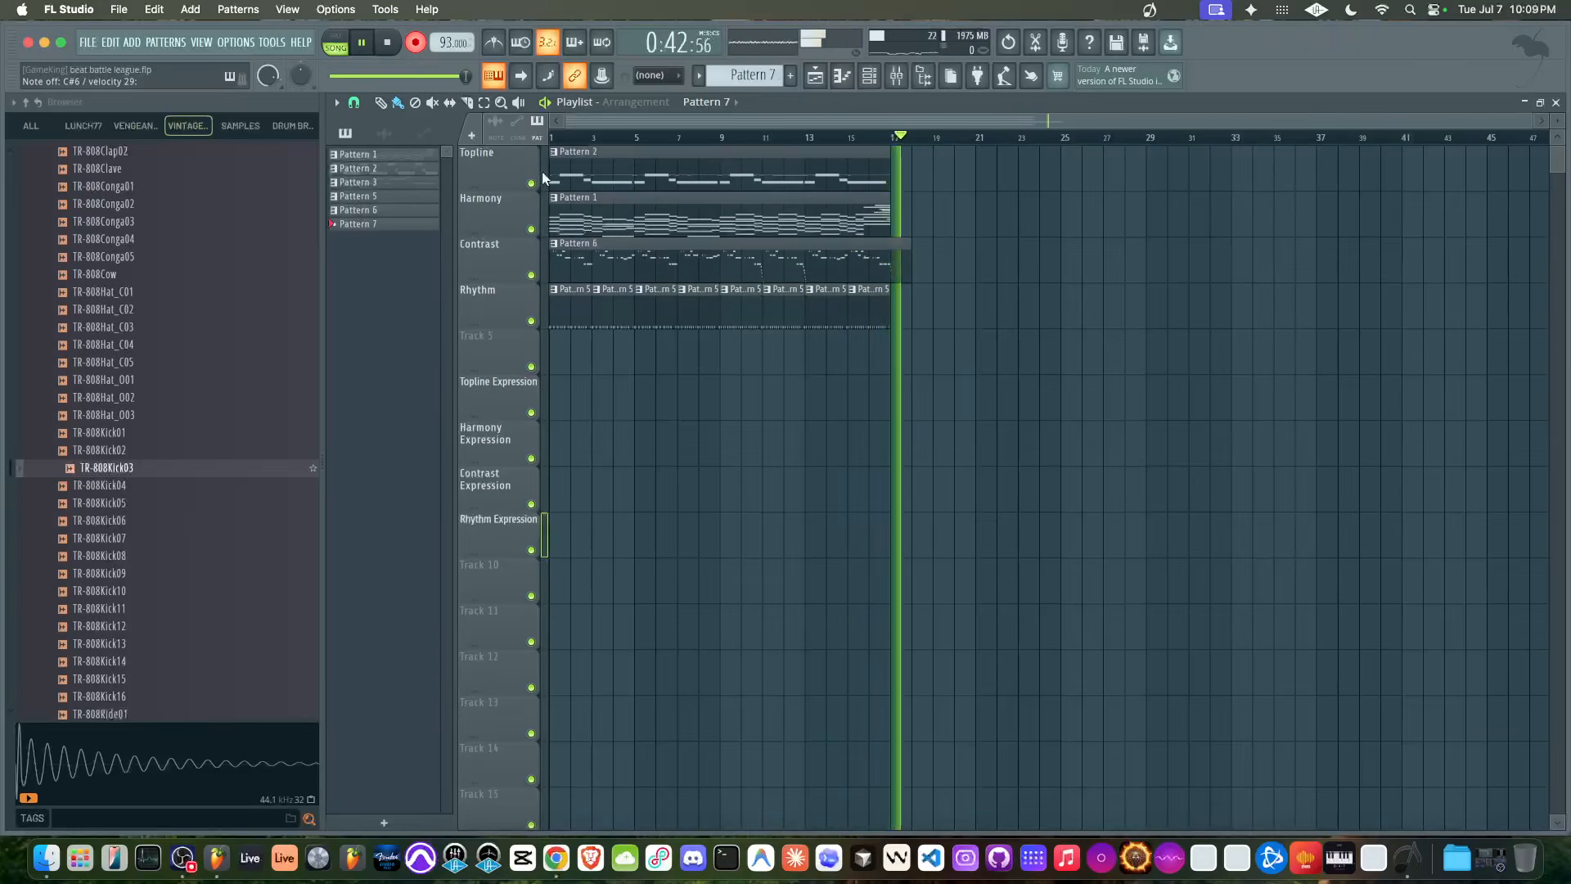
key(space)
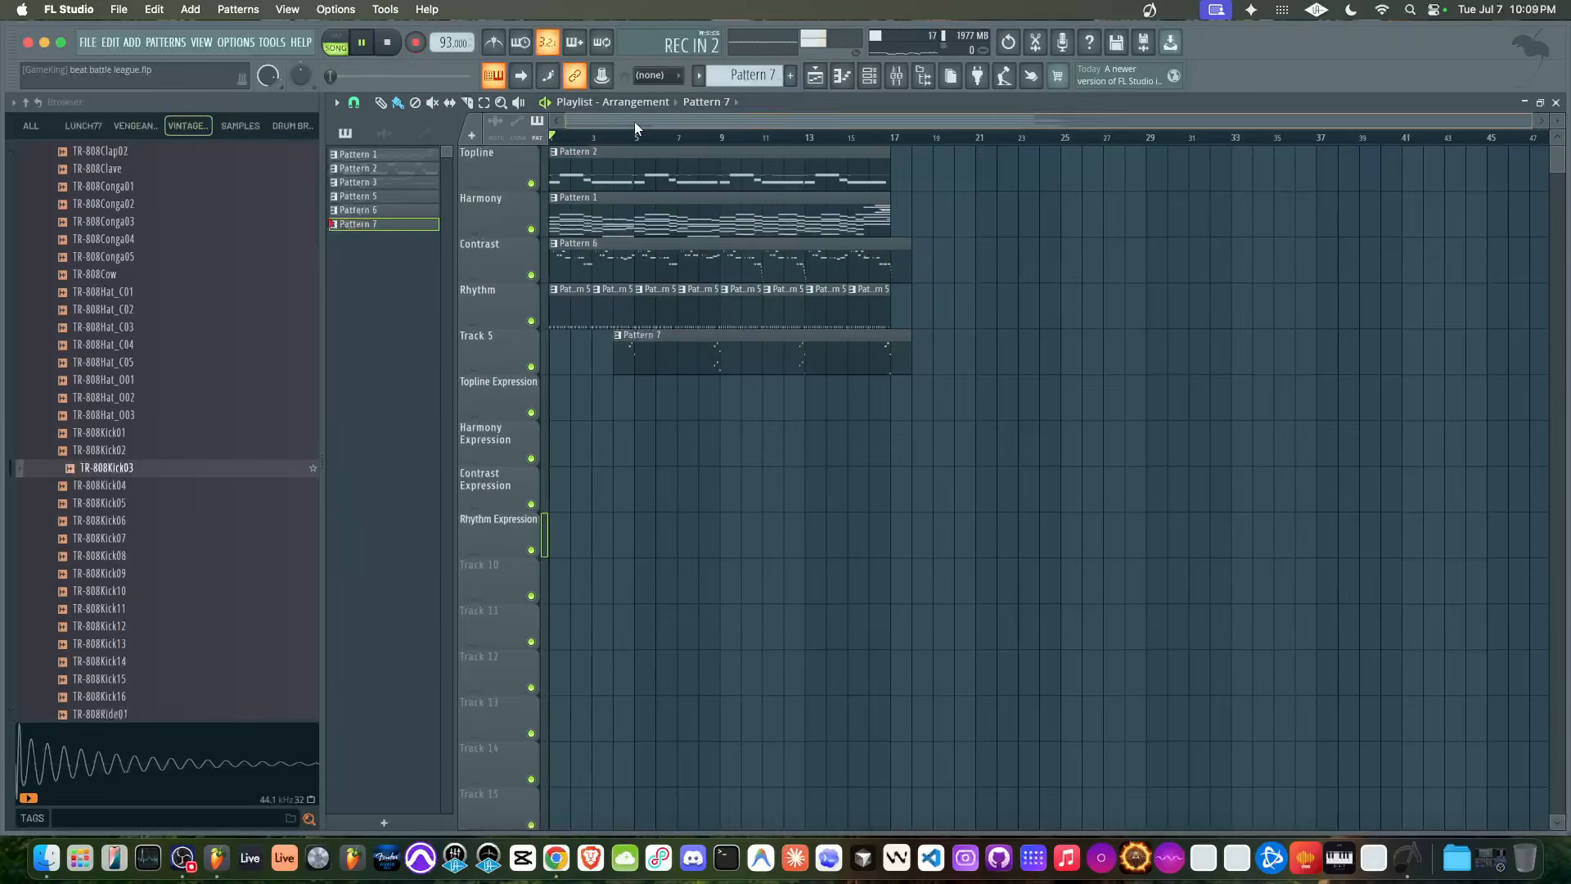
In Pattern 7's bell part, transpose the last octave pair of the second phrase down two semitones
double_click(712, 350)
drag(628, 410, 694, 456)
drag(516, 364, 548, 526)
drag(634, 378, 570, 352)
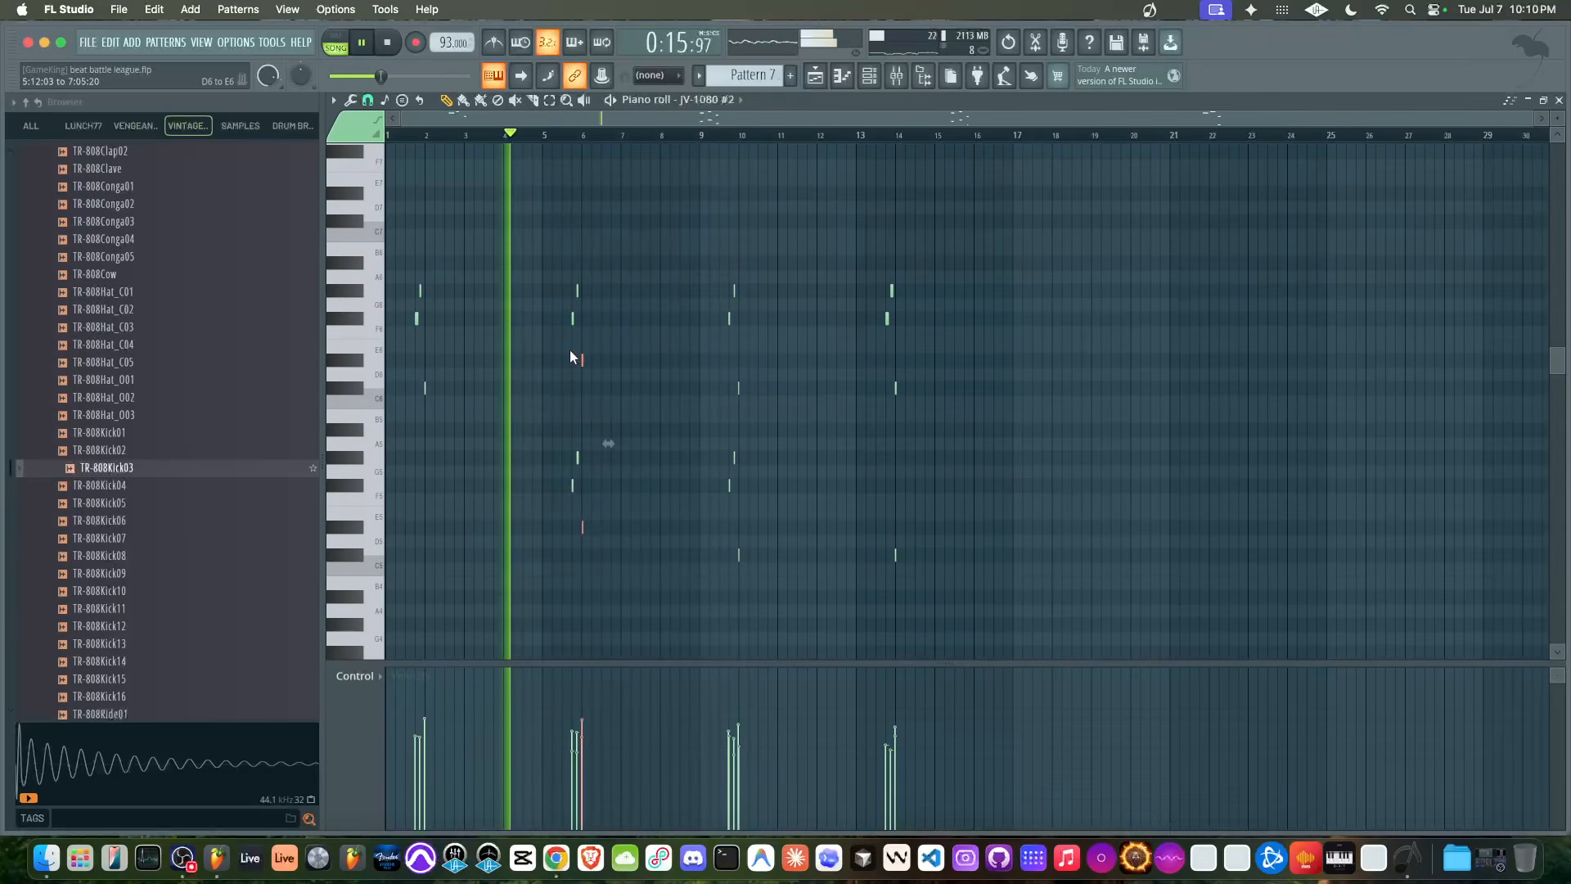
key(Down)
key(Down)
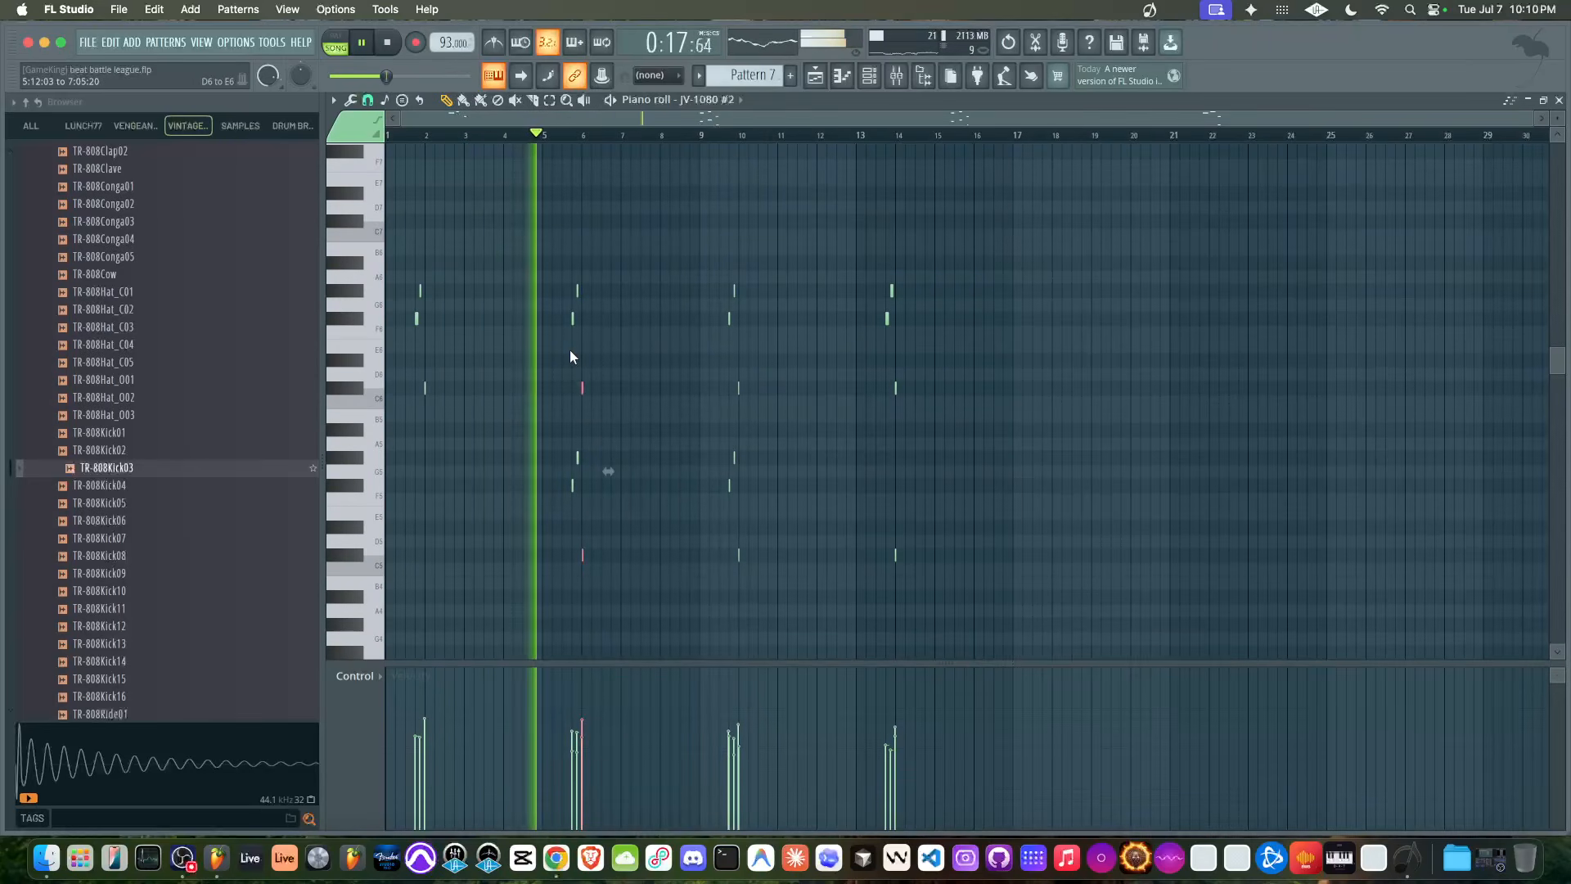
click(1559, 100)
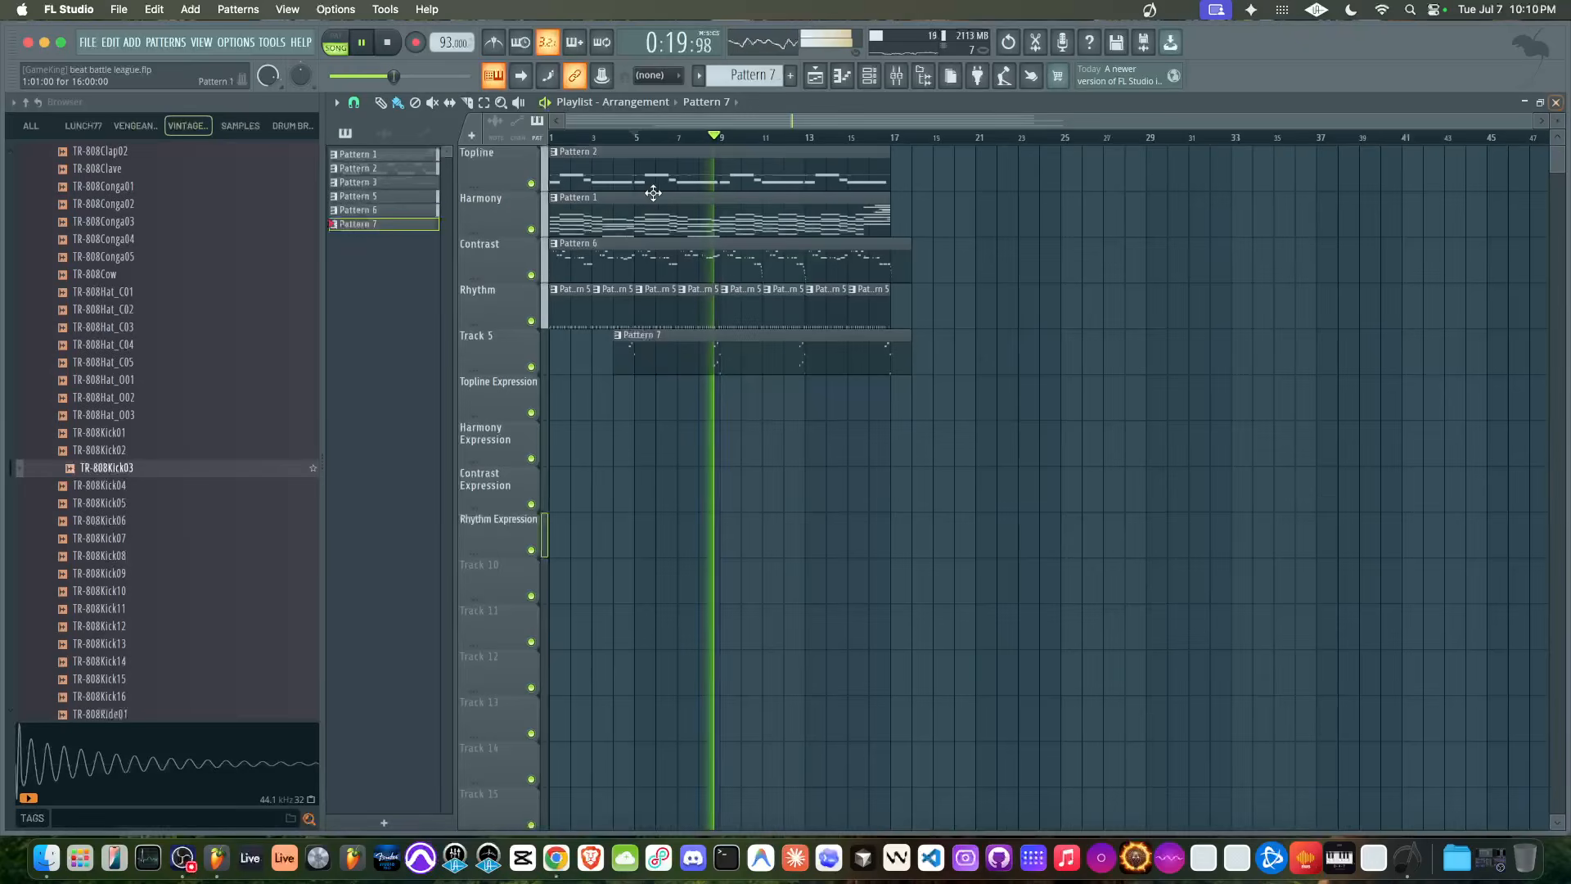
Check the Player channel's instrument window against the playing arrangement
key(space)
click(869, 75)
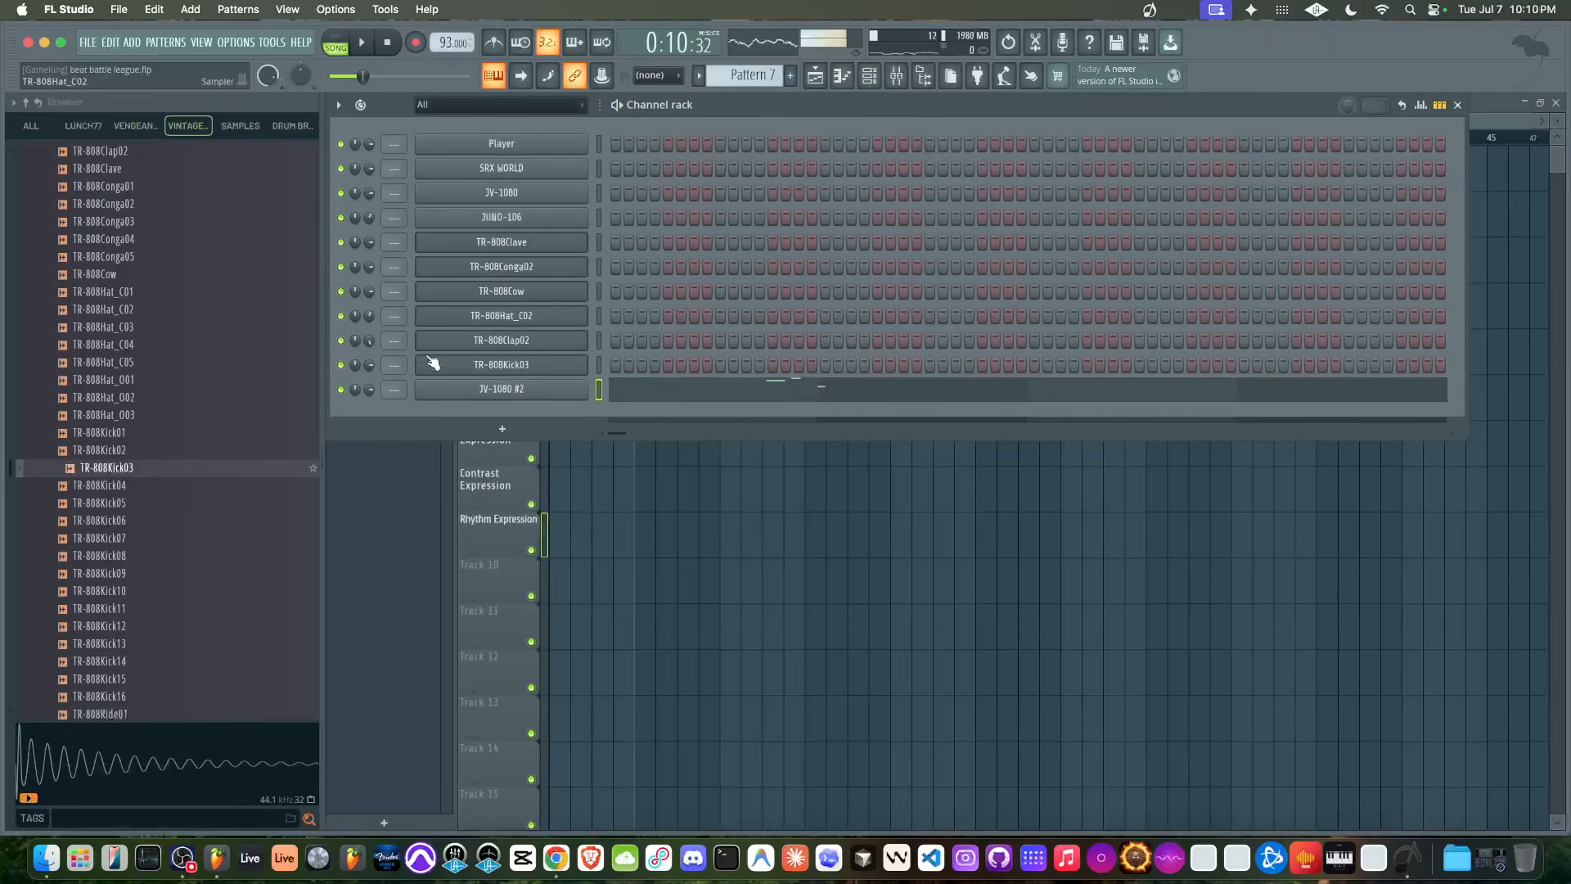
key(space)
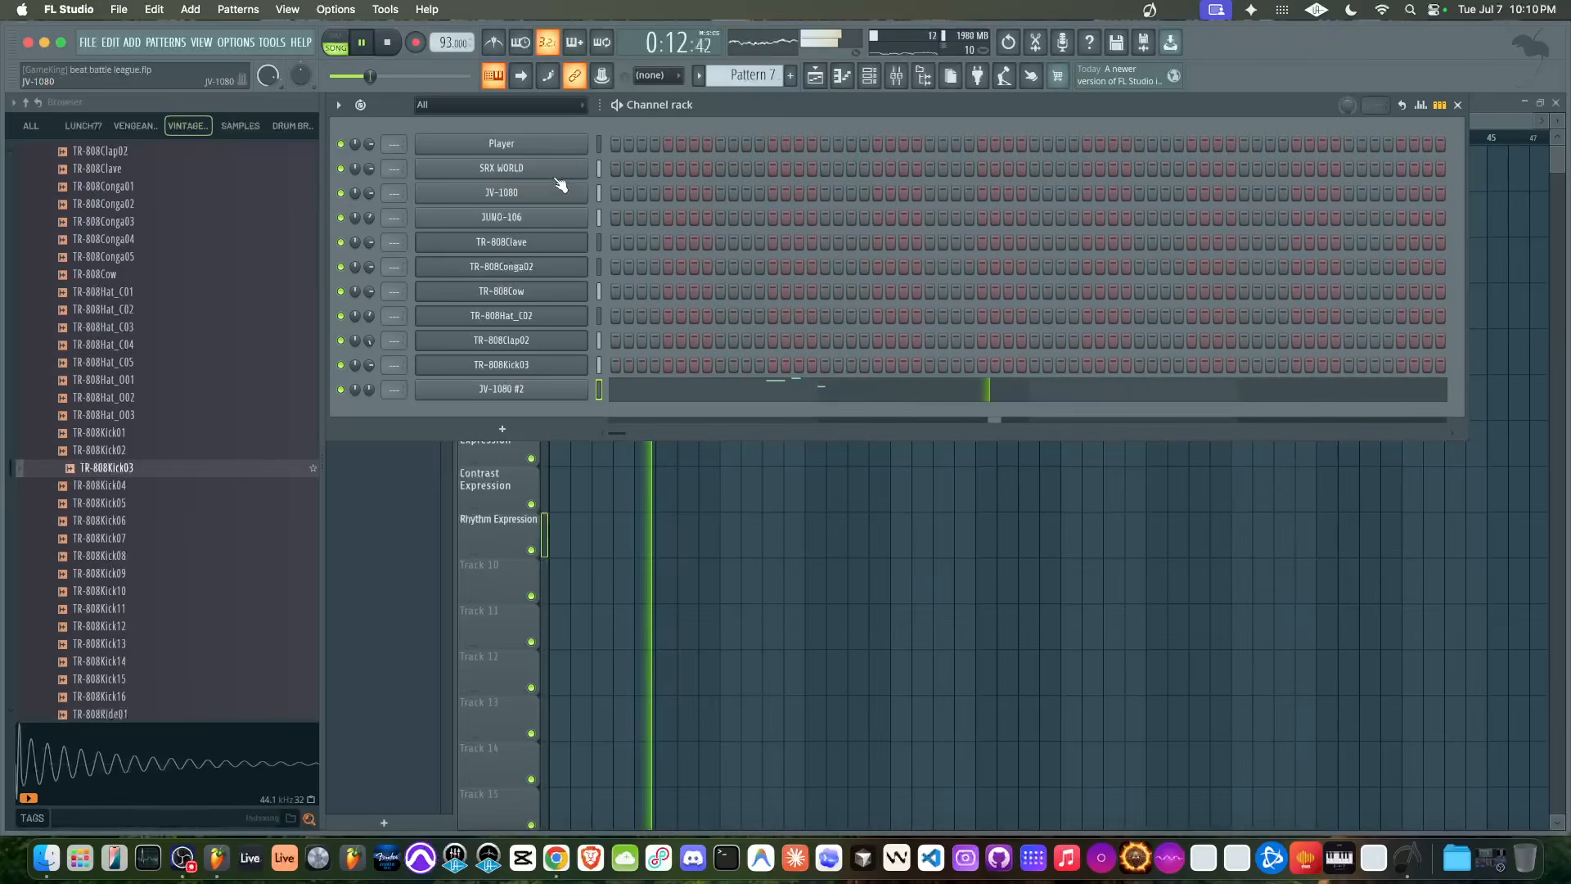
click(471, 145)
key(space)
drag(466, 154, 772, 158)
click(932, 151)
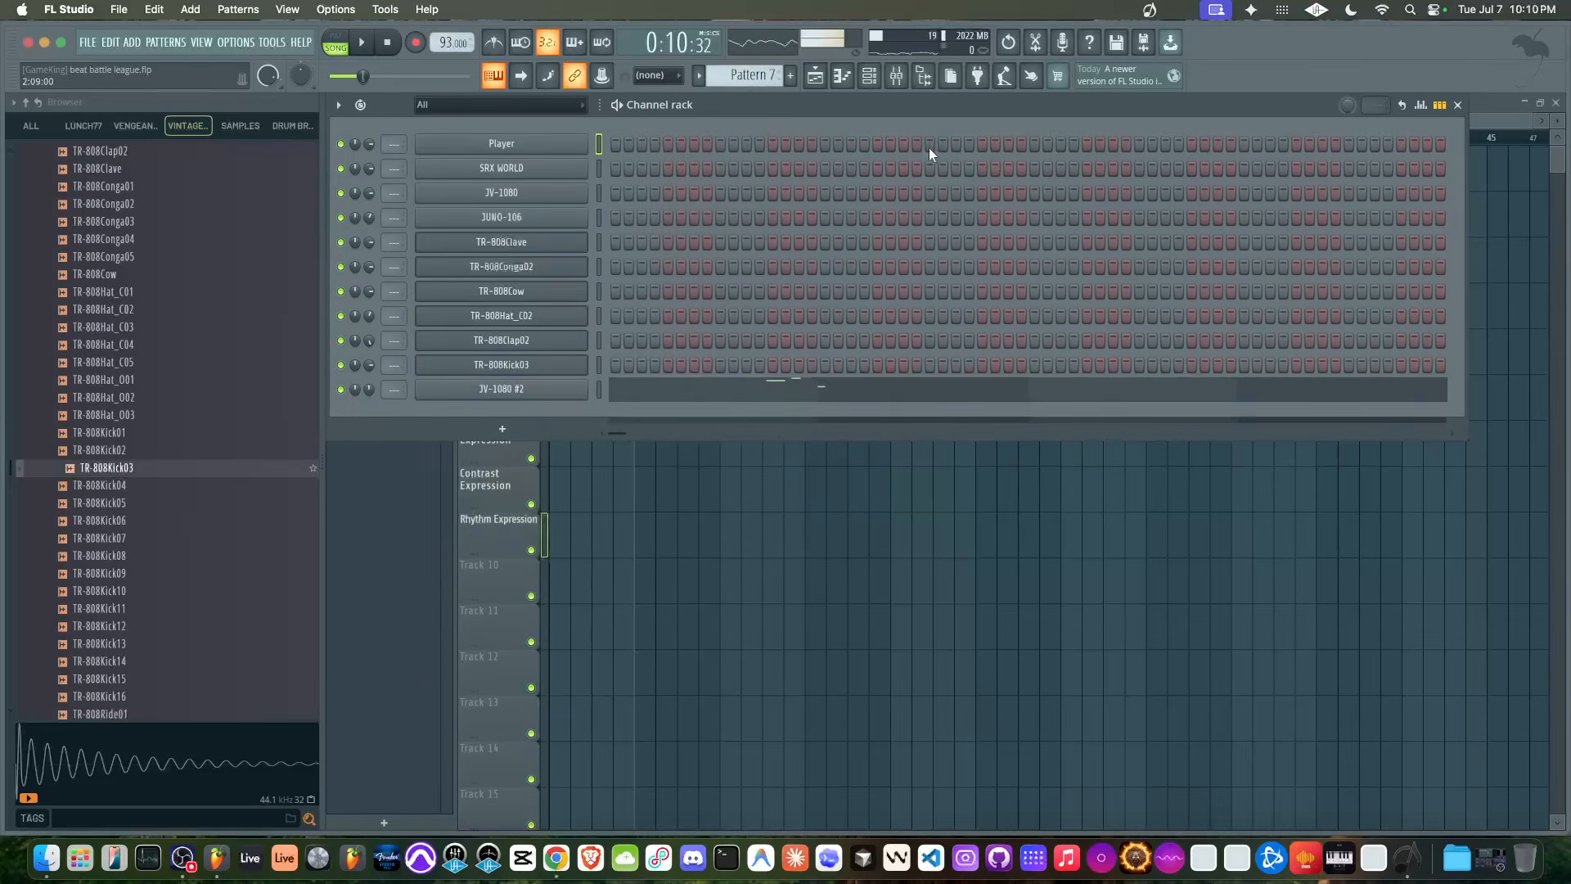
Switch to the empty Pattern 9, start playback and open the Player instrument
click(790, 75)
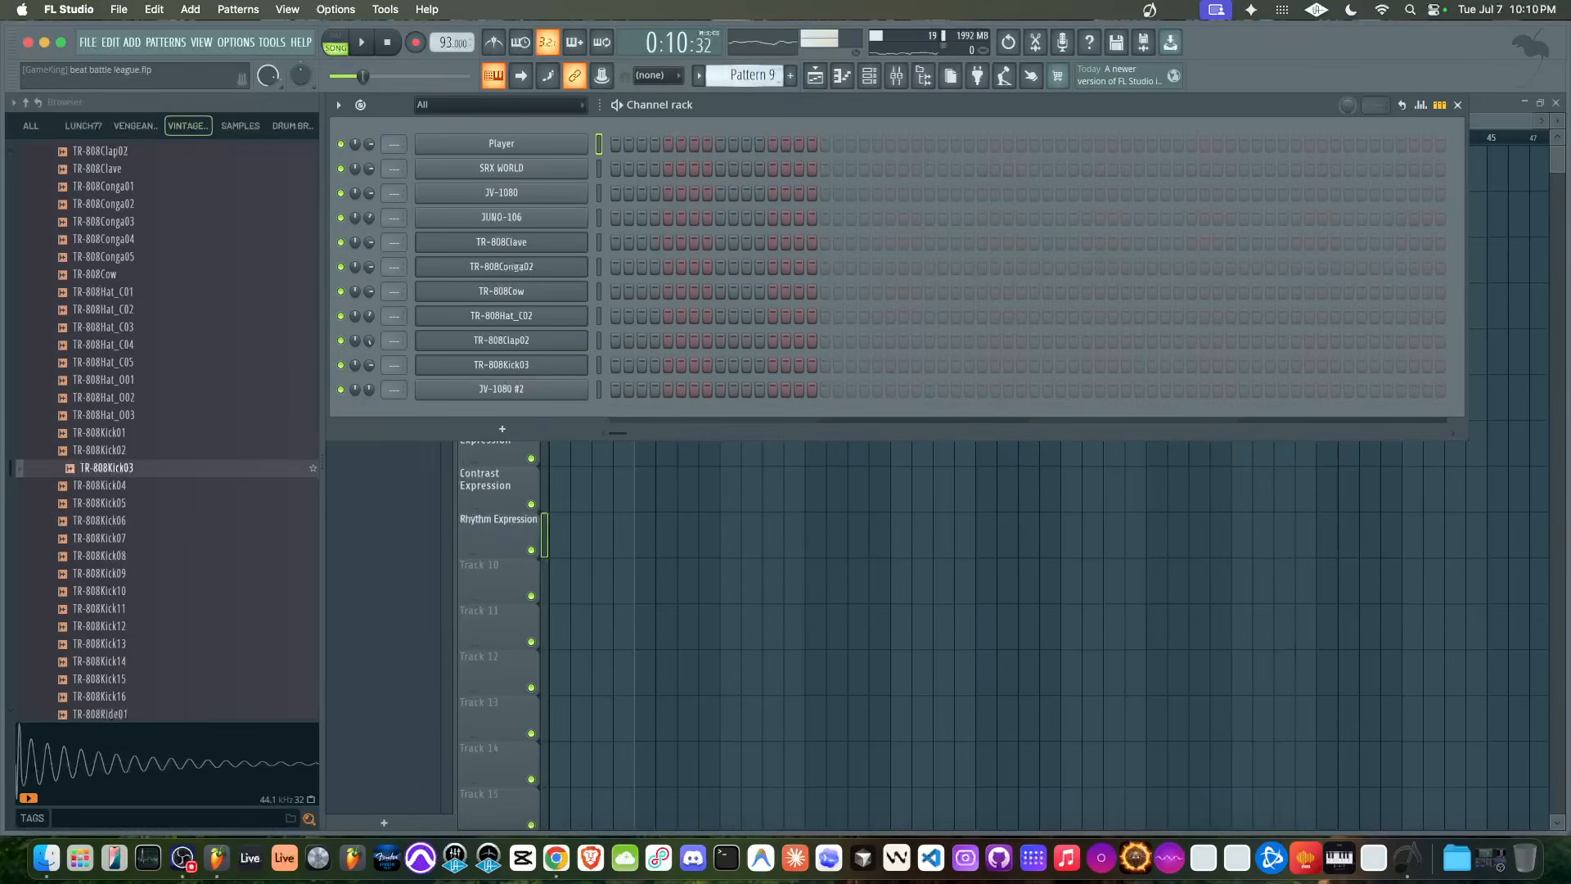
key(space)
click(571, 144)
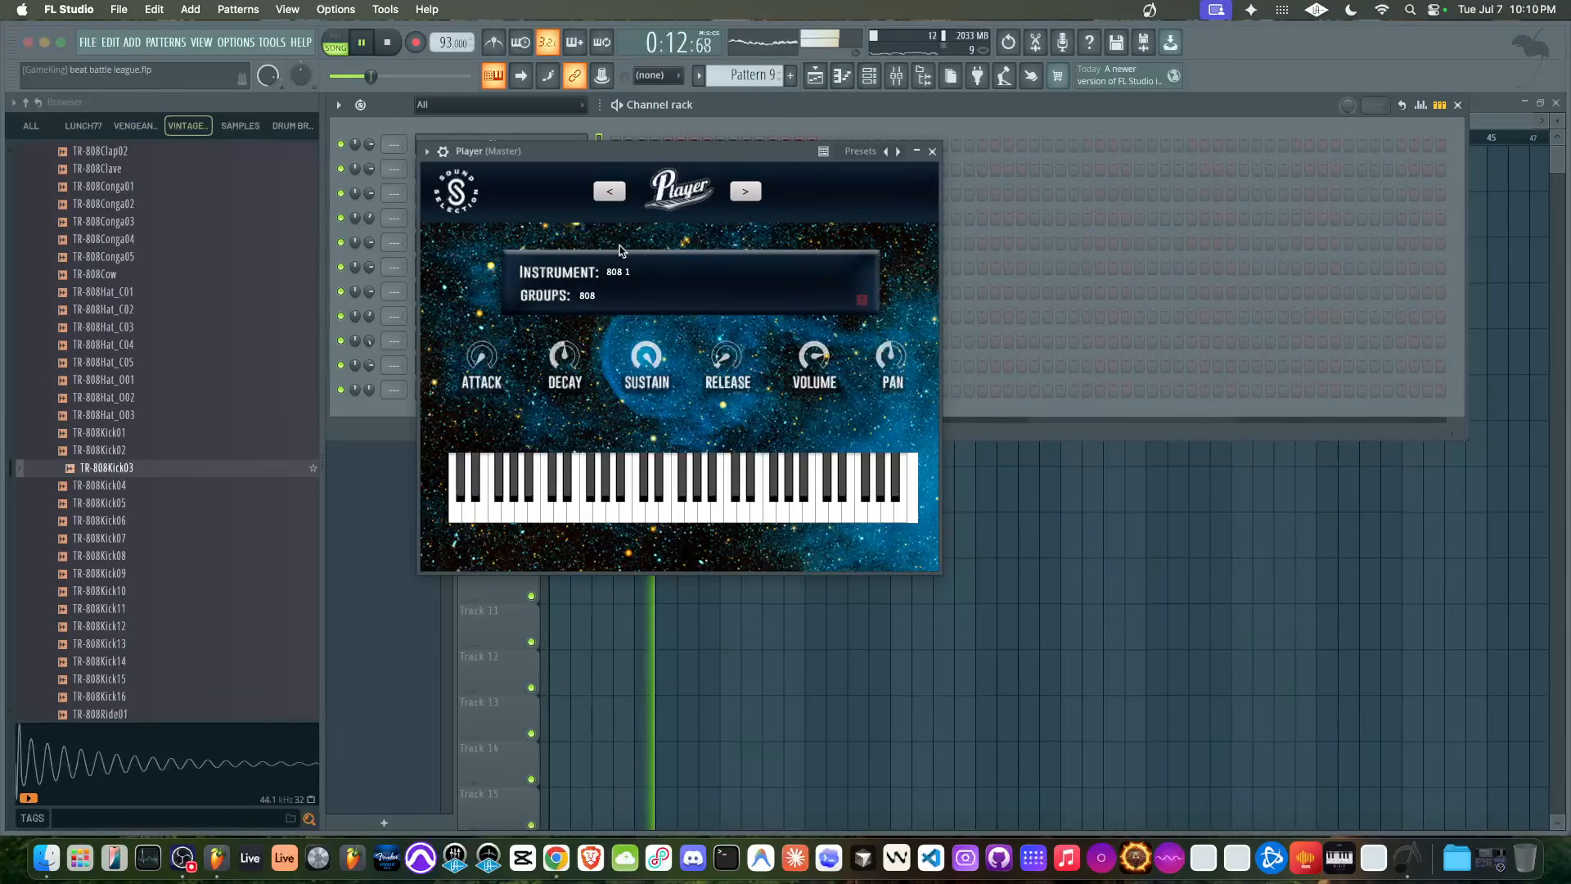
Load the Lead 2 sound in the Player instrument, audition it over the beat and close its window
click(579, 275)
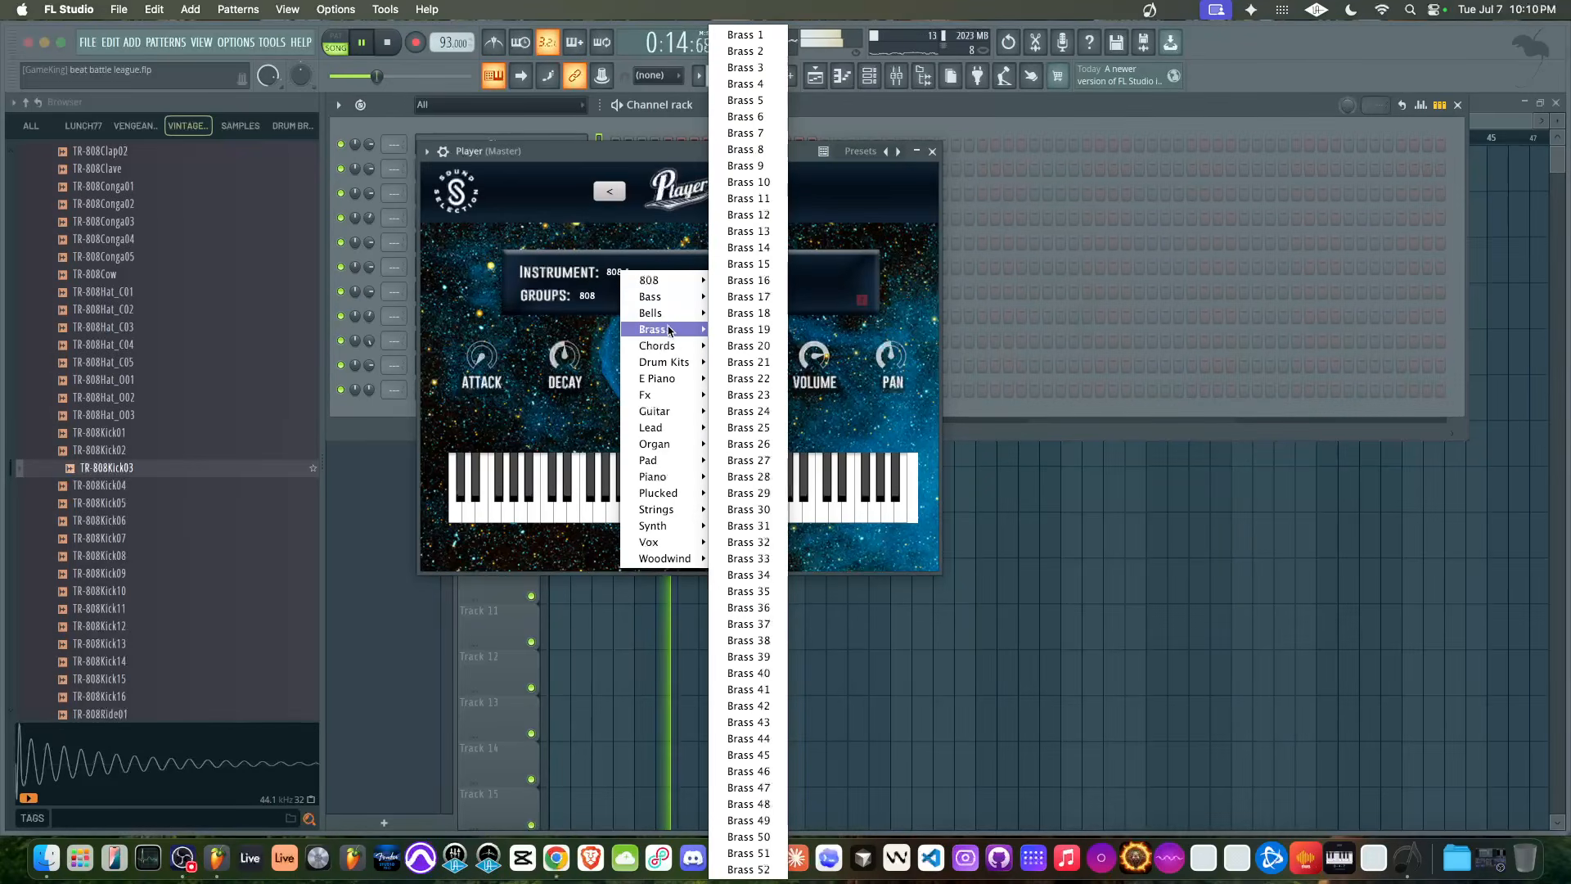
mouse_move(678, 313)
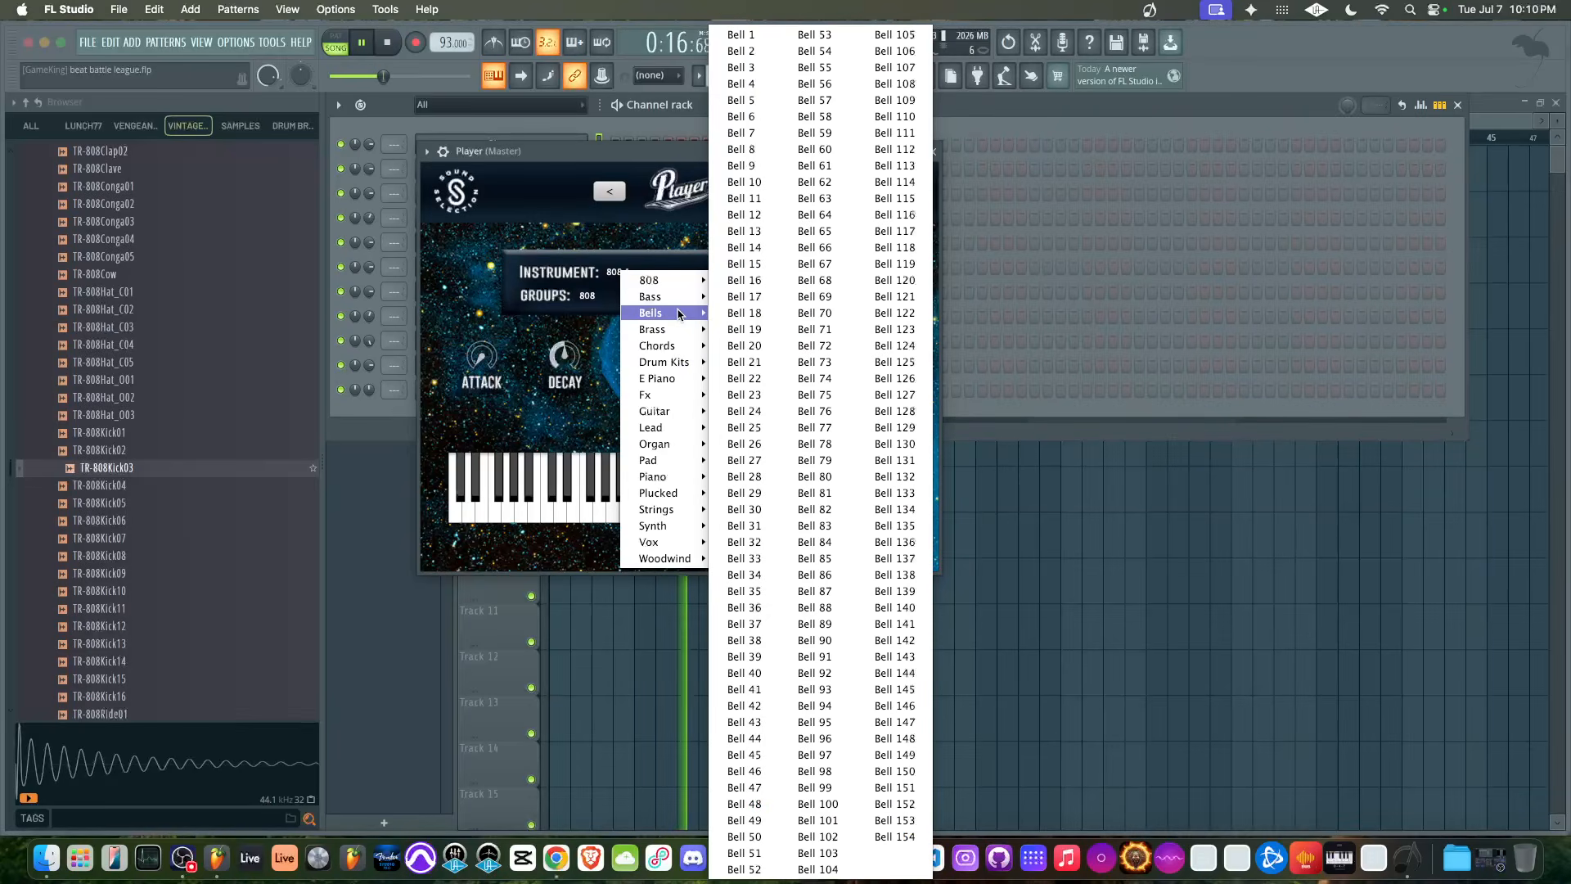
mouse_move(664, 430)
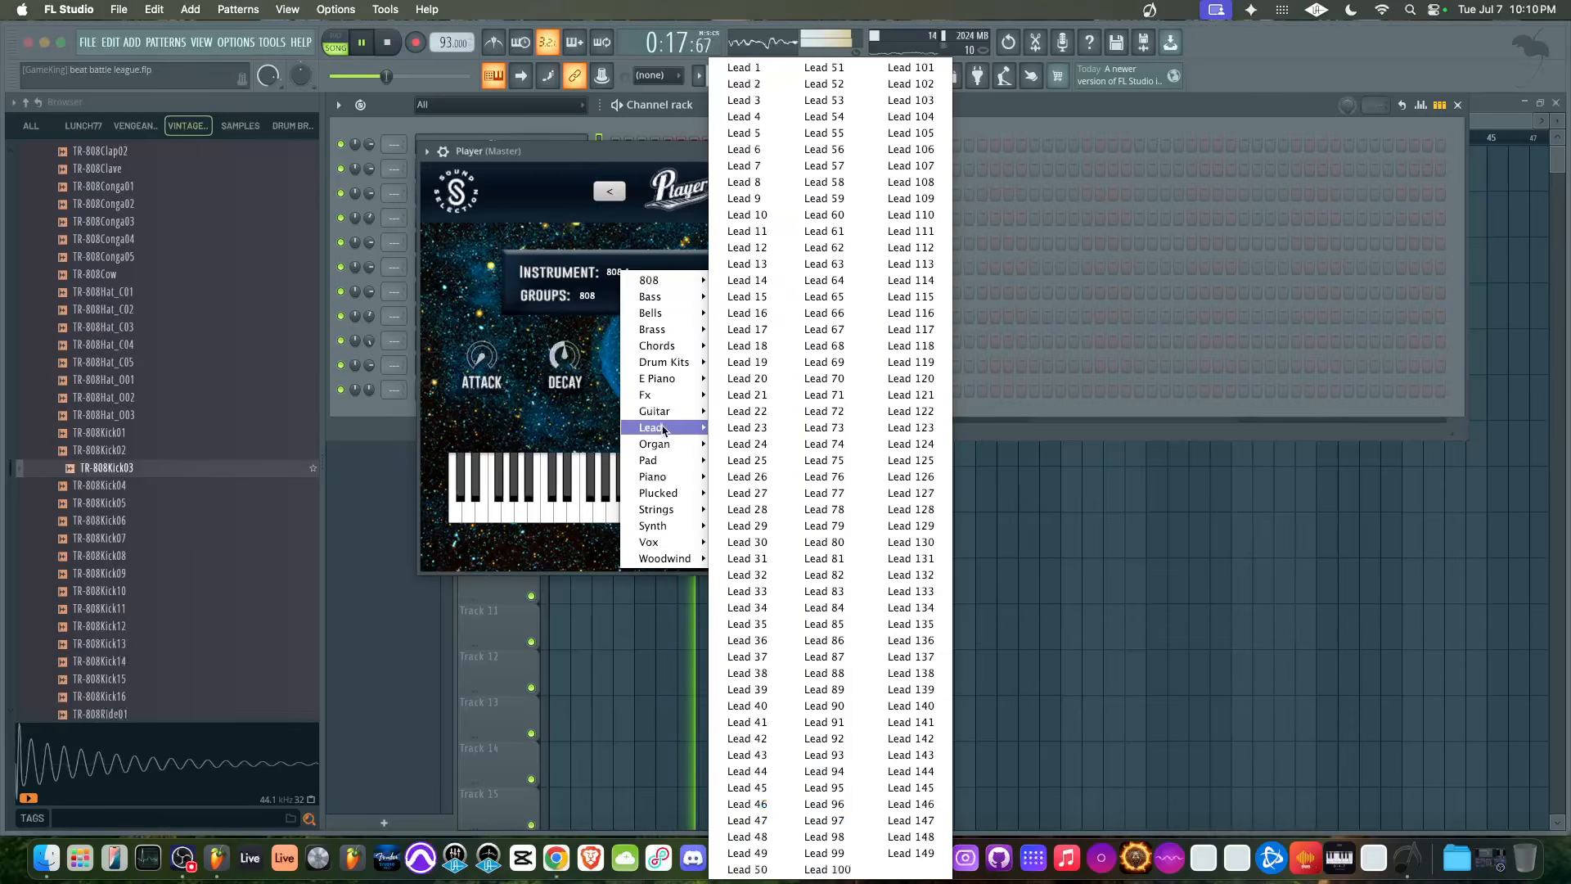
click(758, 69)
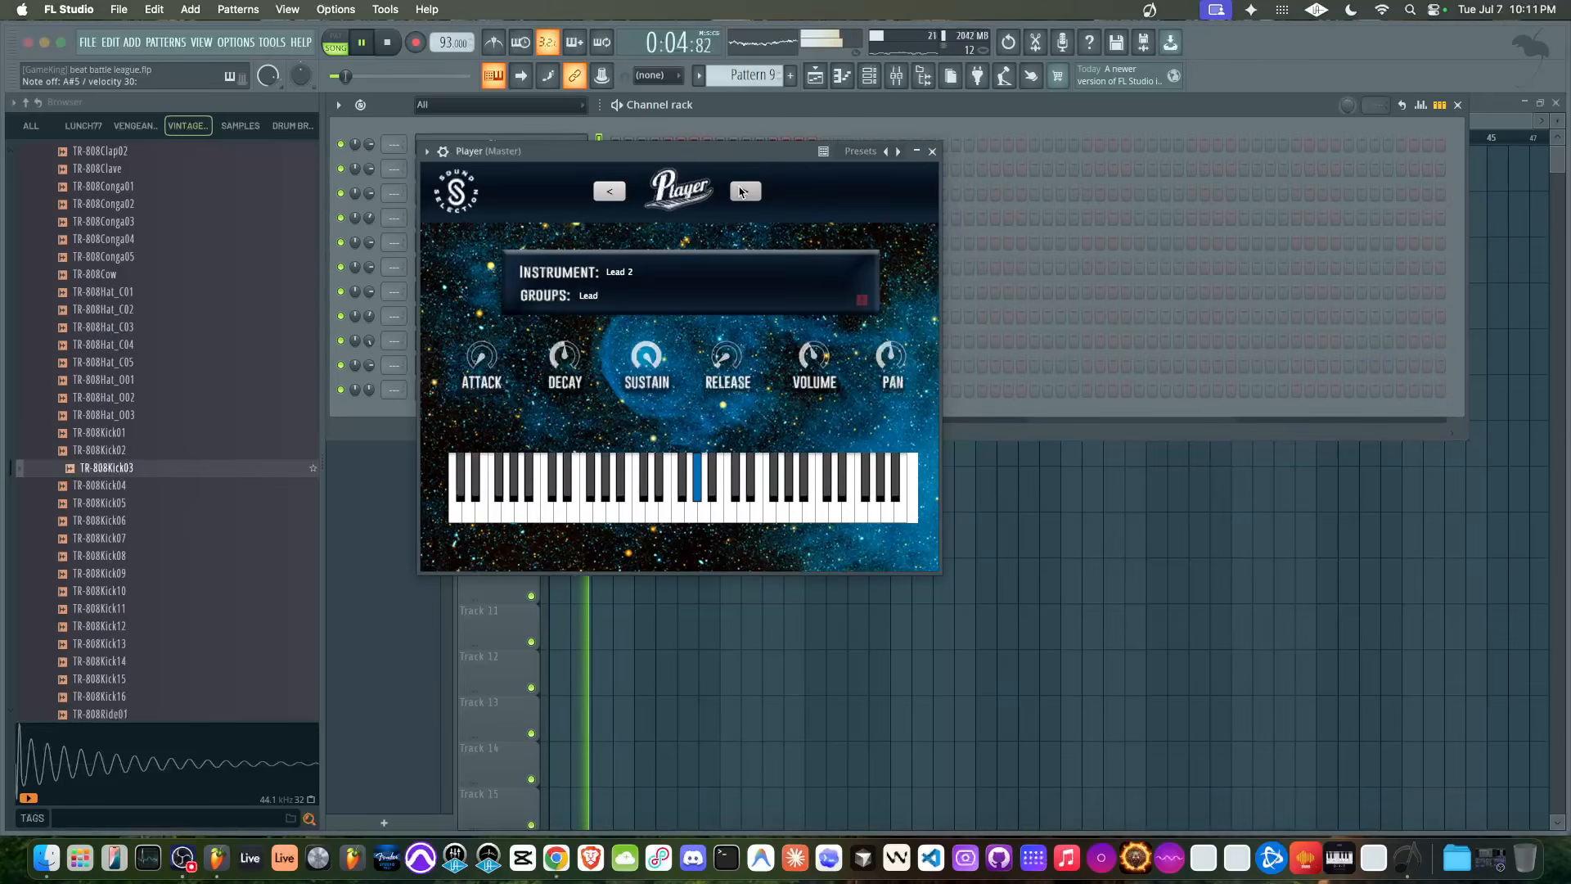
click(932, 153)
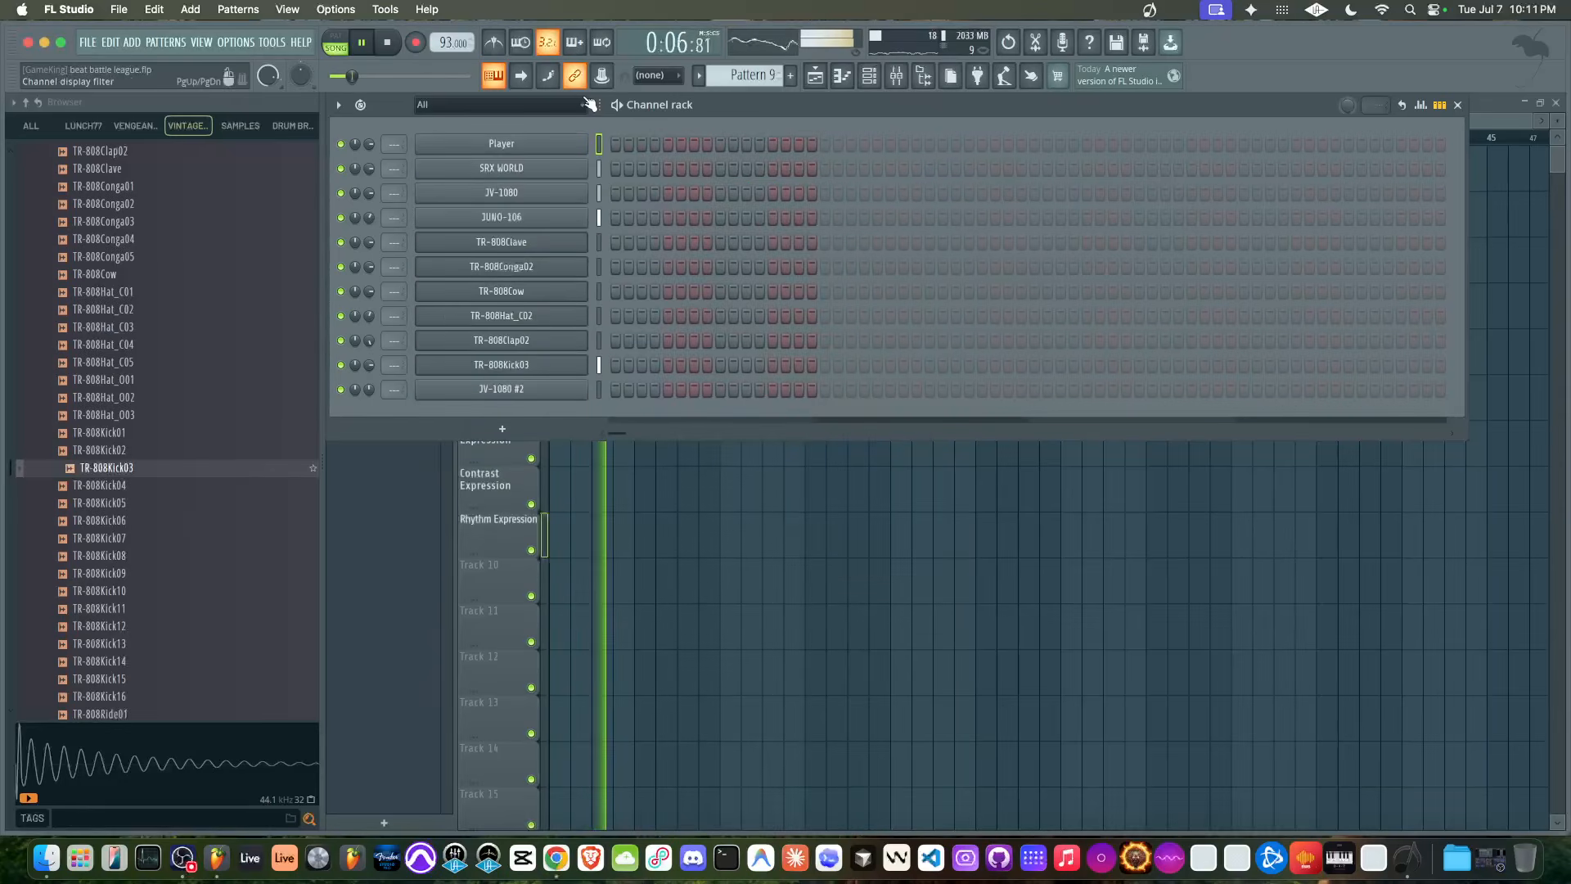
Record the lead melody into Pattern 9 on the Topline Expression track, discarding the first take and recording it again
key(space)
key(F6)
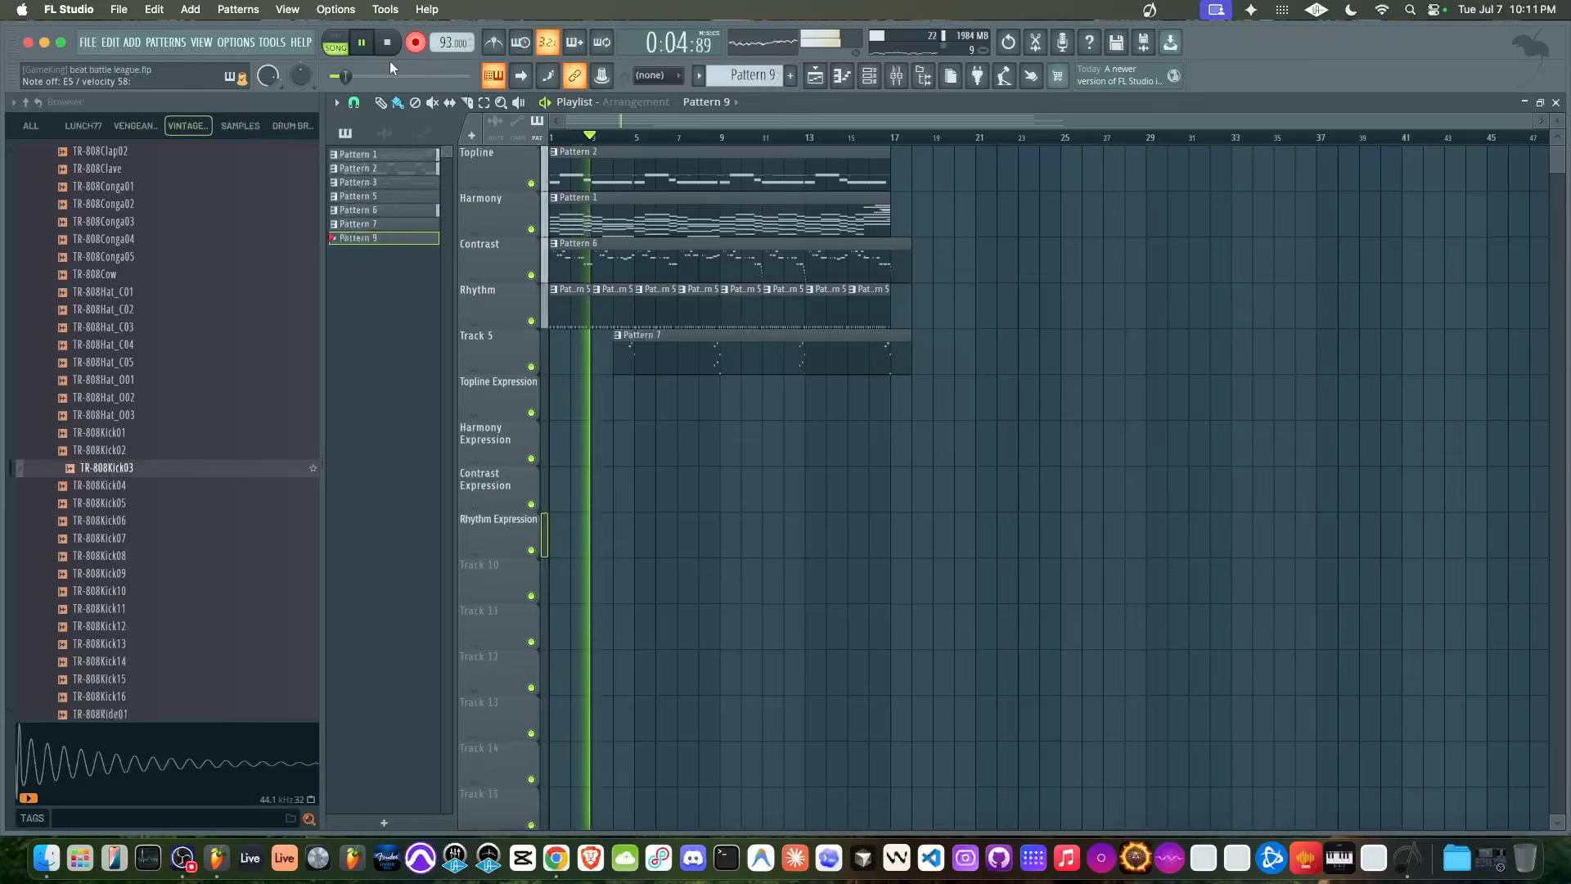
key(space)
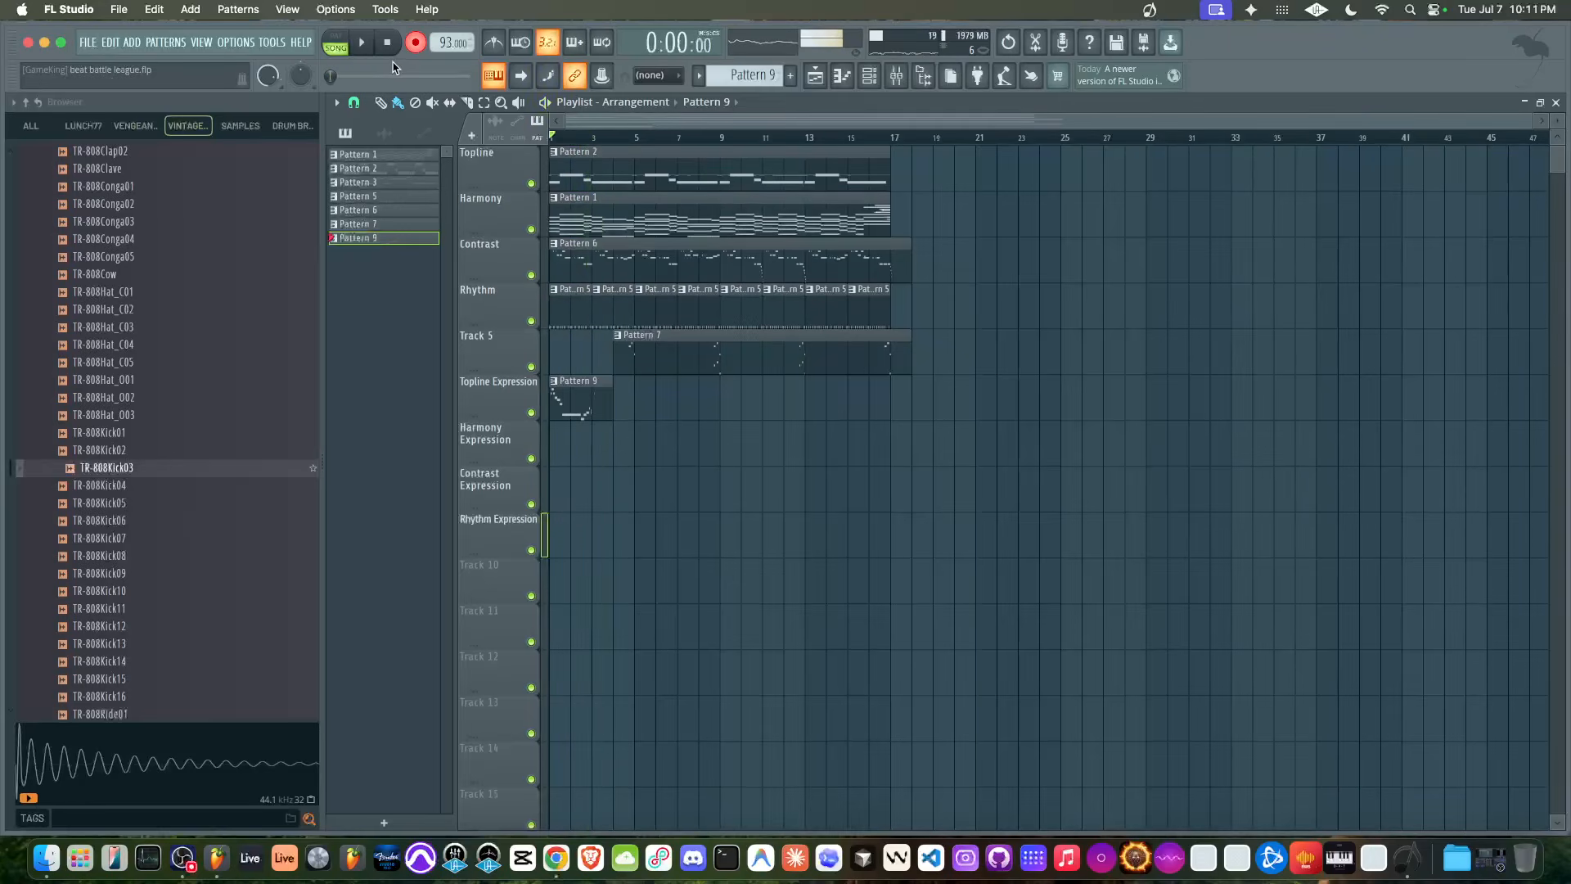
key(super+z)
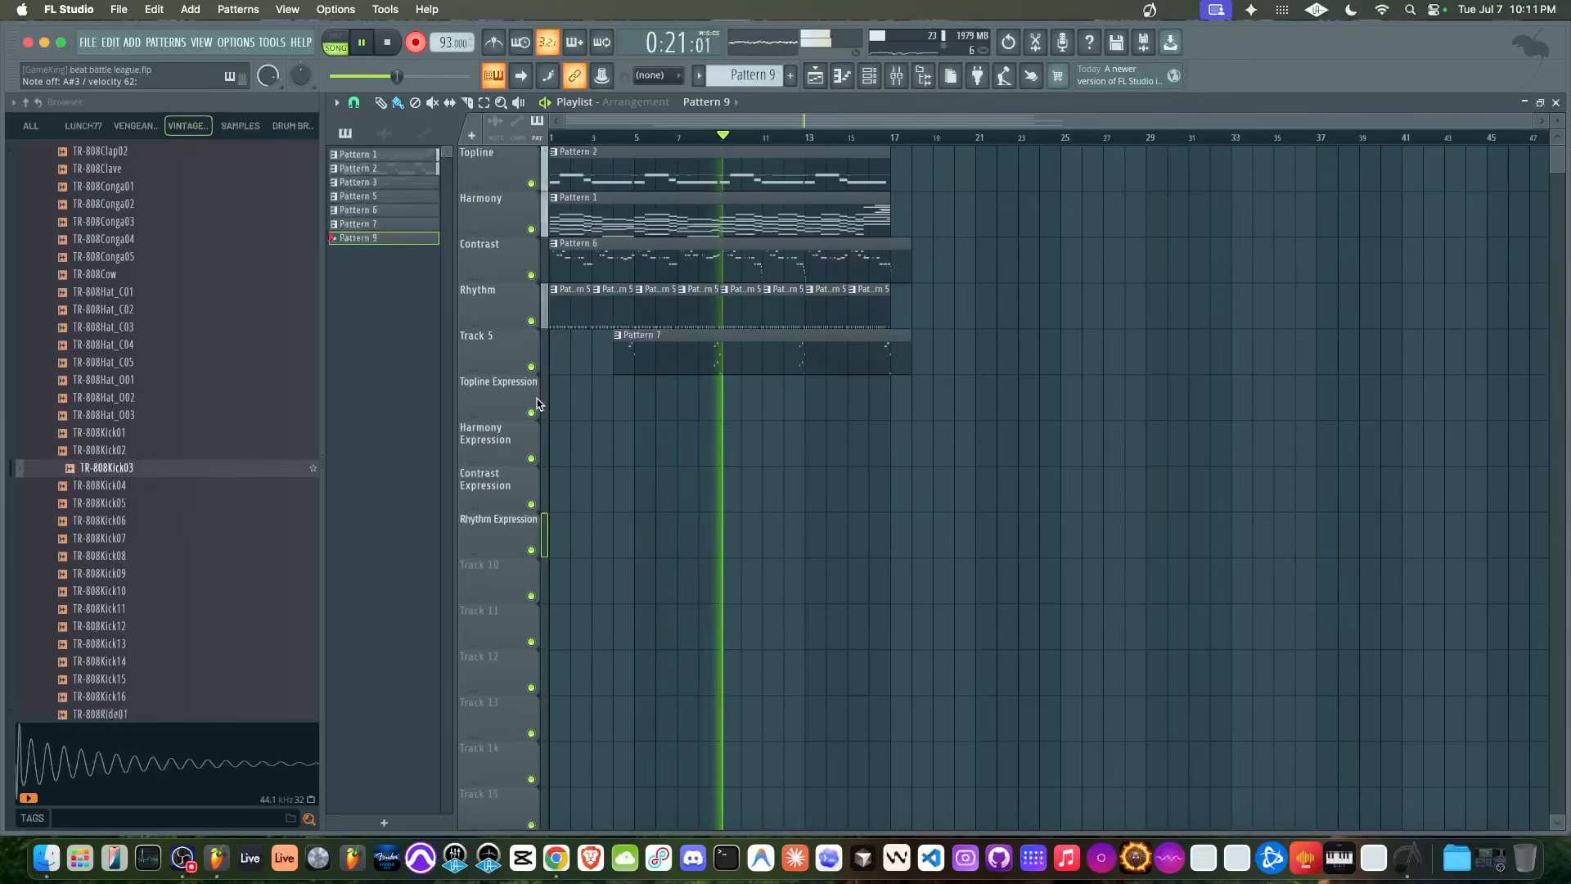
key(space)
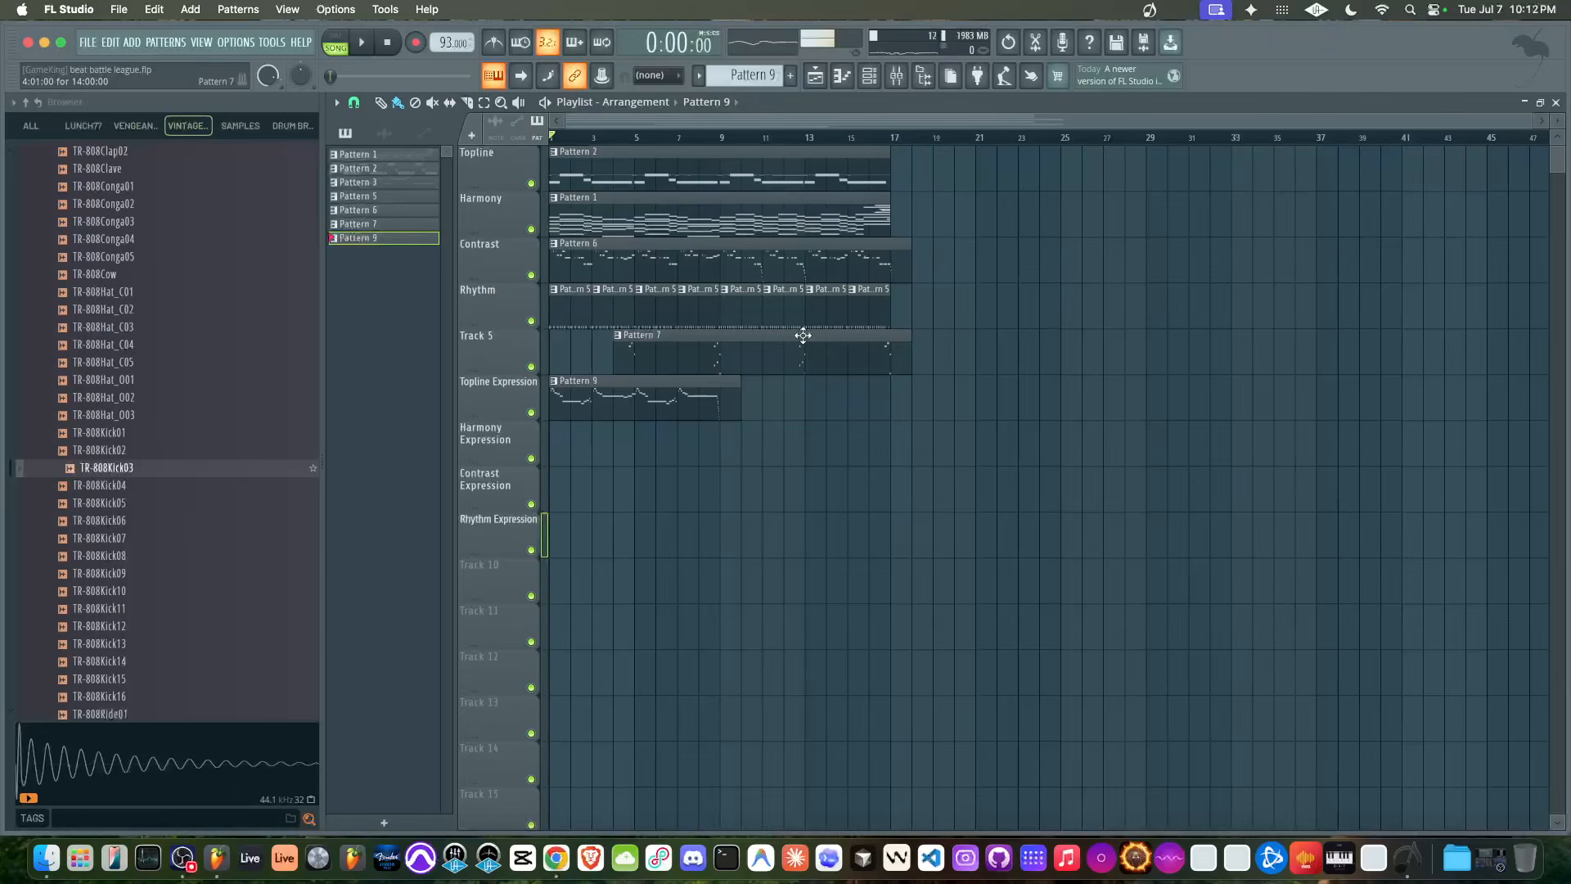
Play back the arrangement and lower the Player channel's volume to about 57%
key(space)
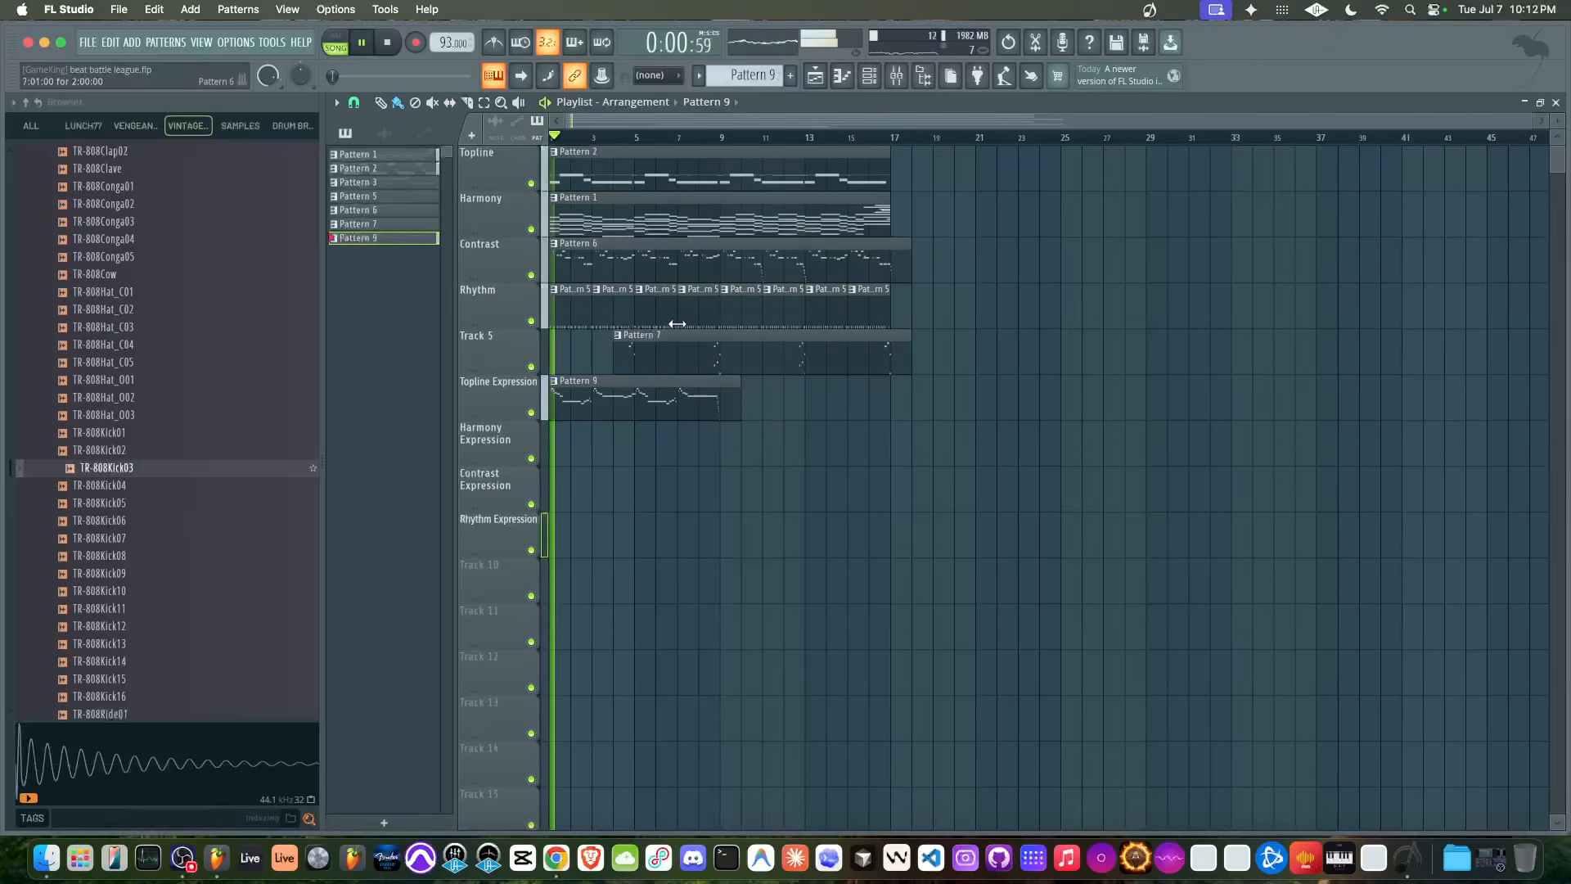
click(869, 76)
key(space)
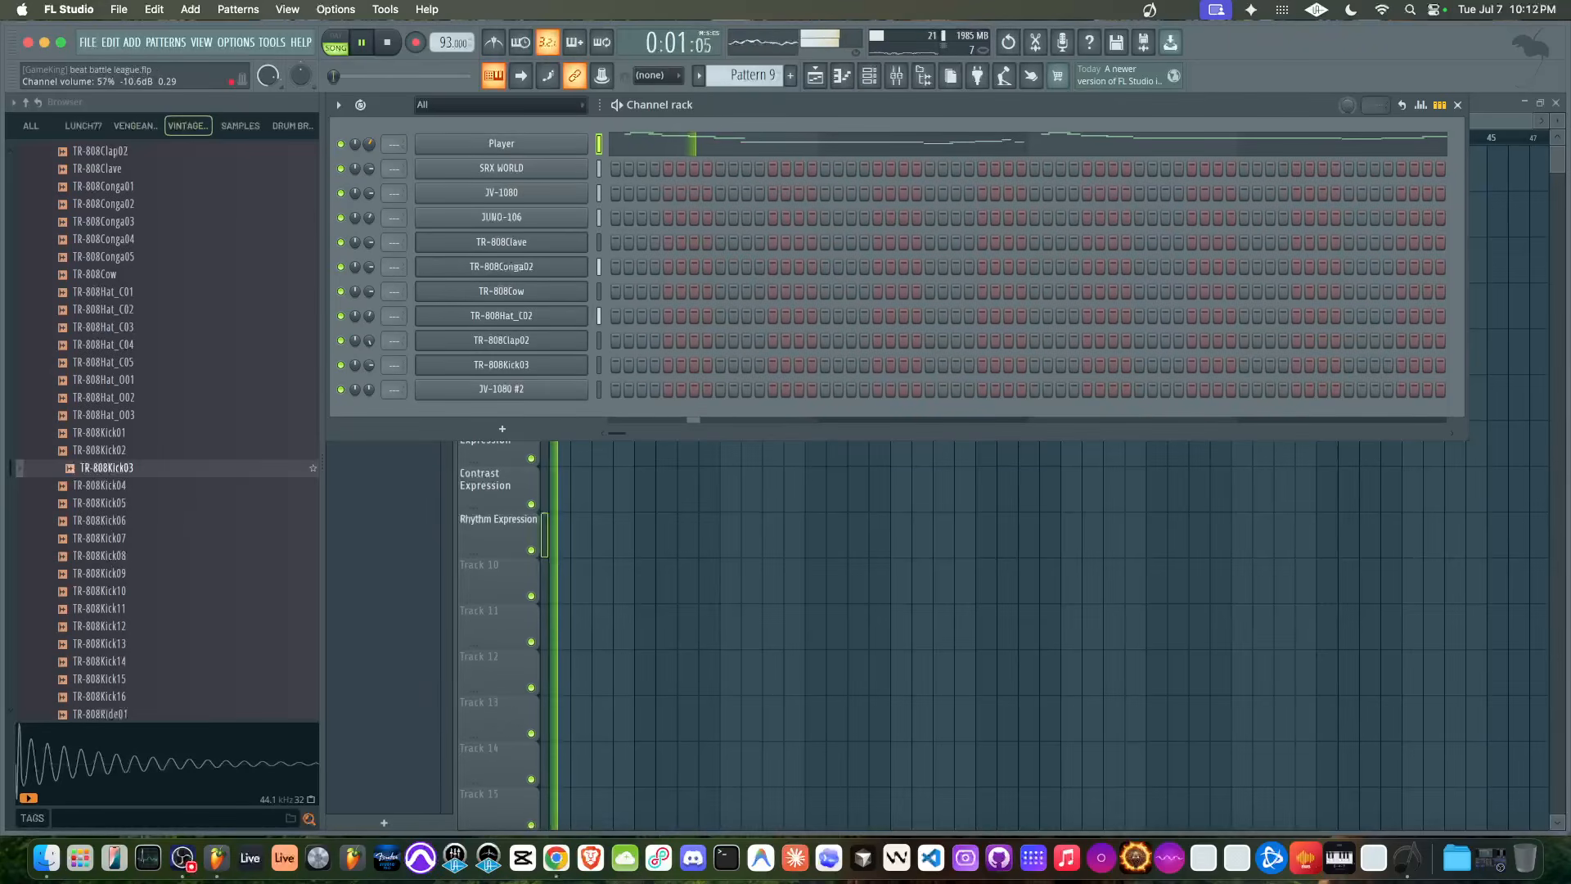
key(F6)
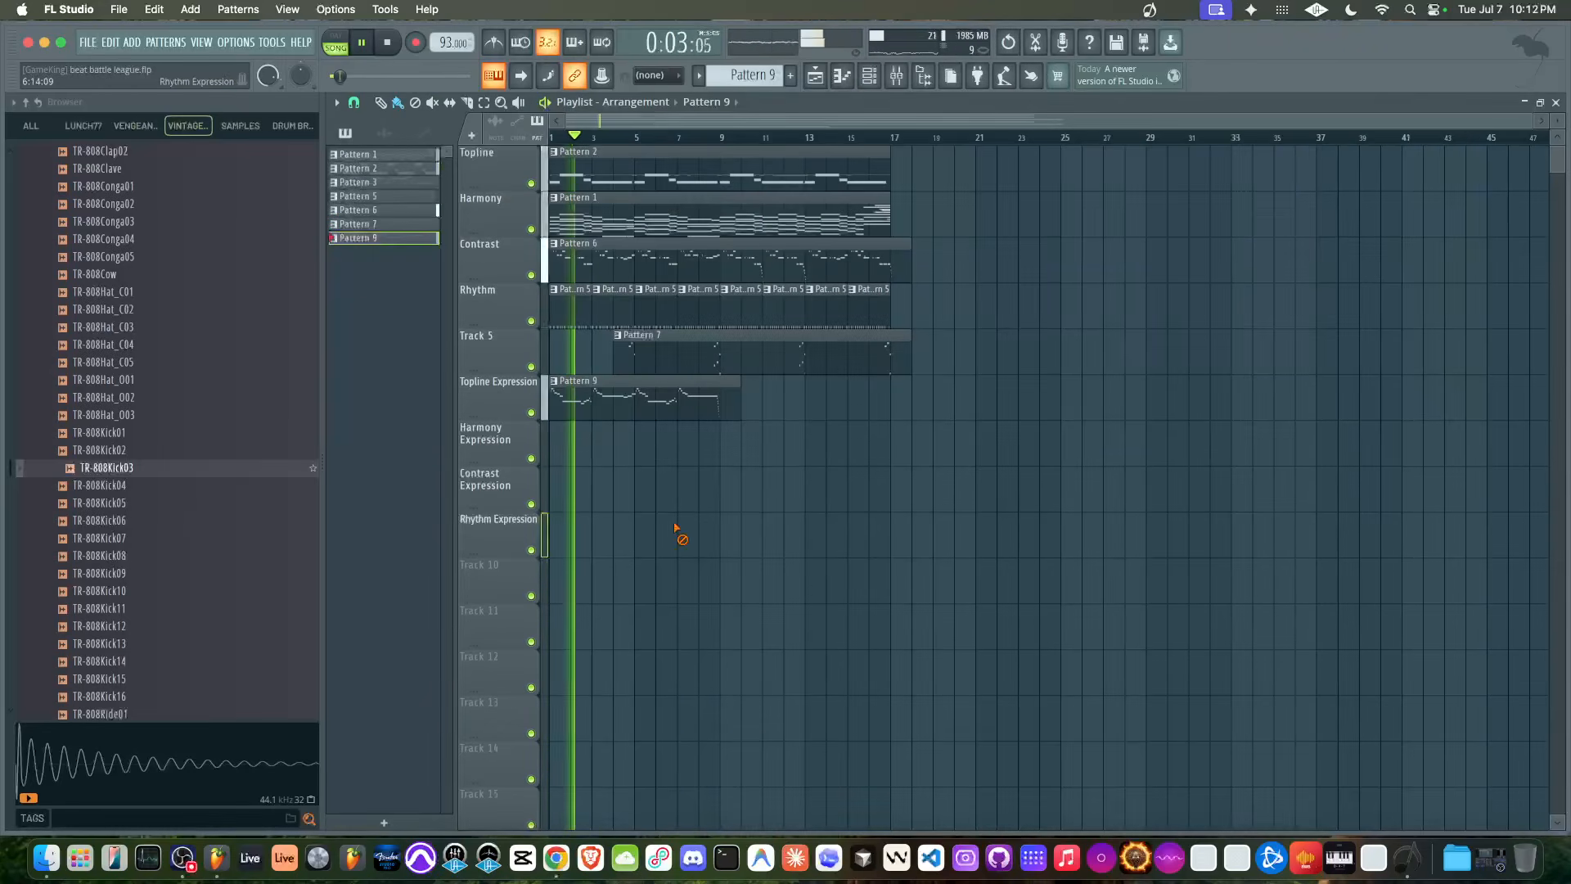
Switch to the empty Pattern 10 and add a second Player instrument channel
key(F6)
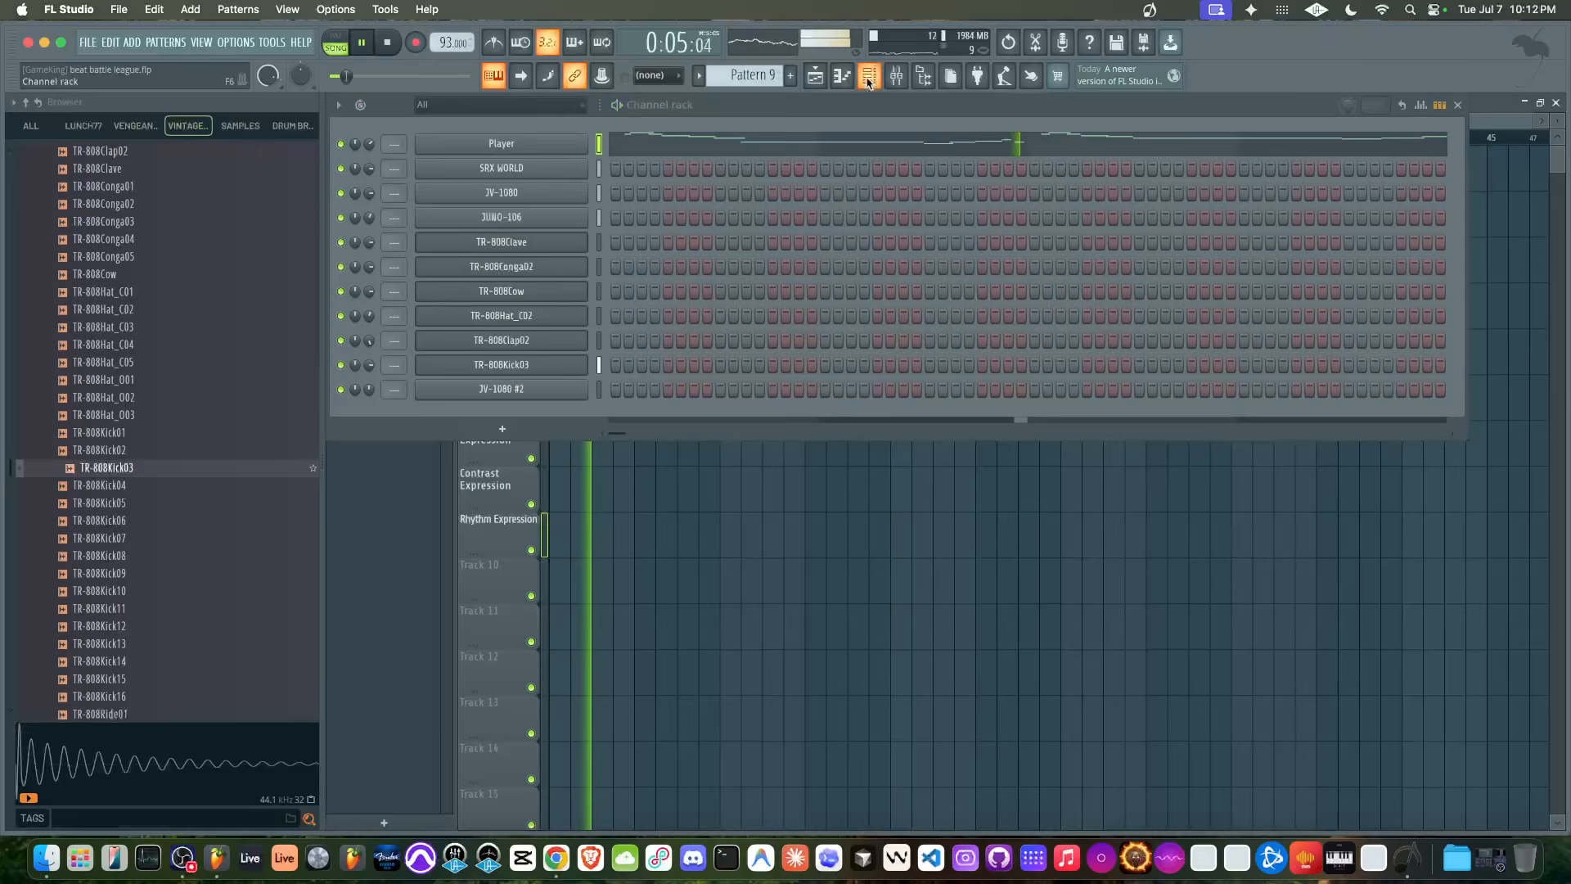
scroll(745, 75, down, 1)
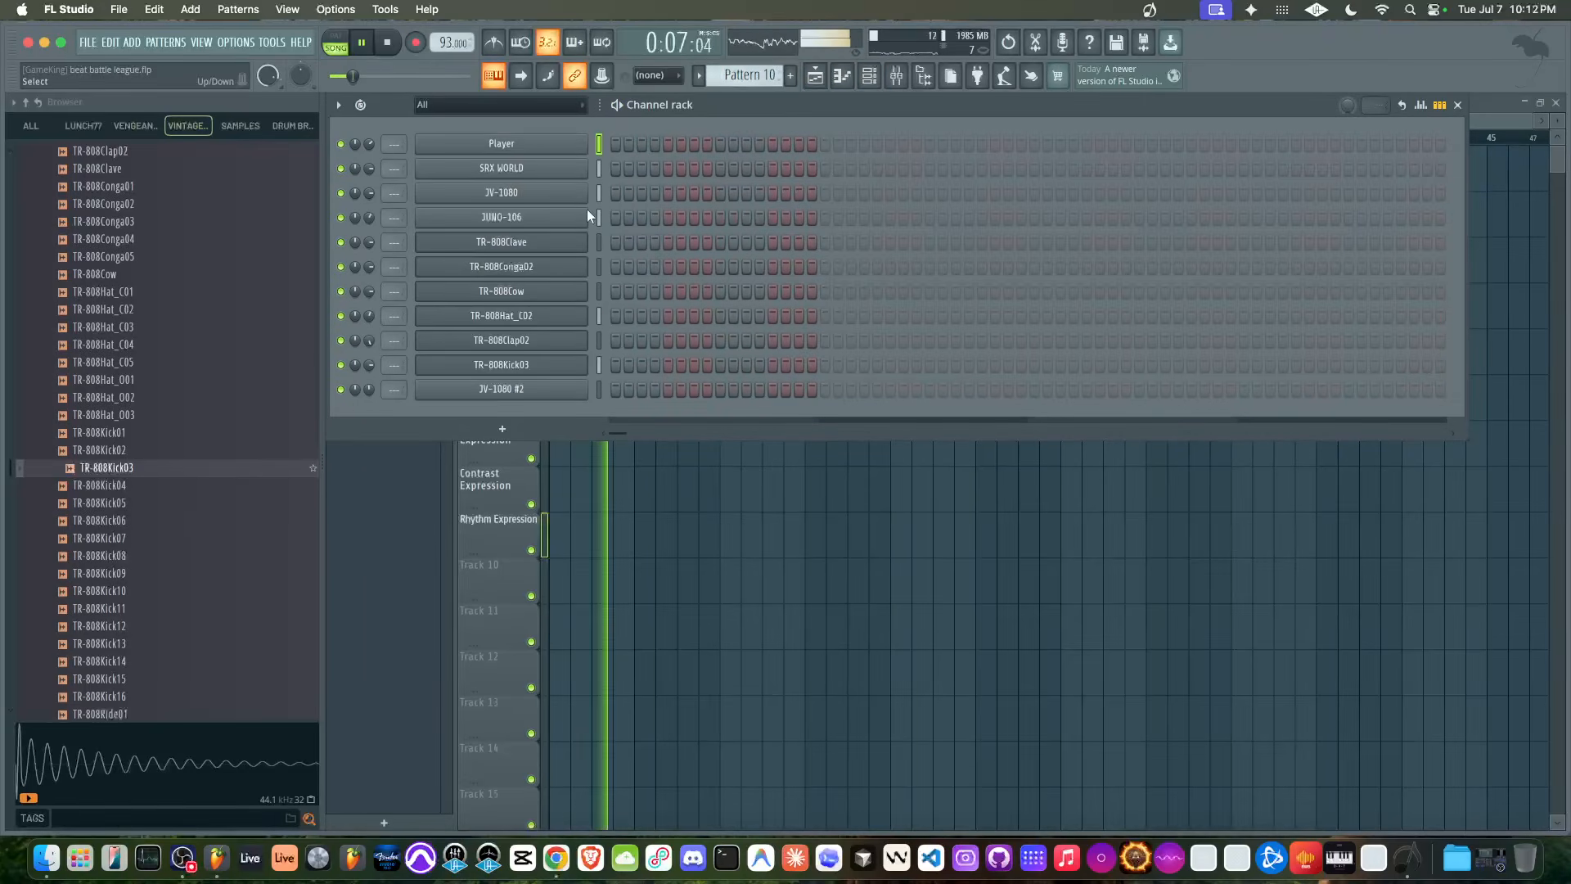
click(517, 427)
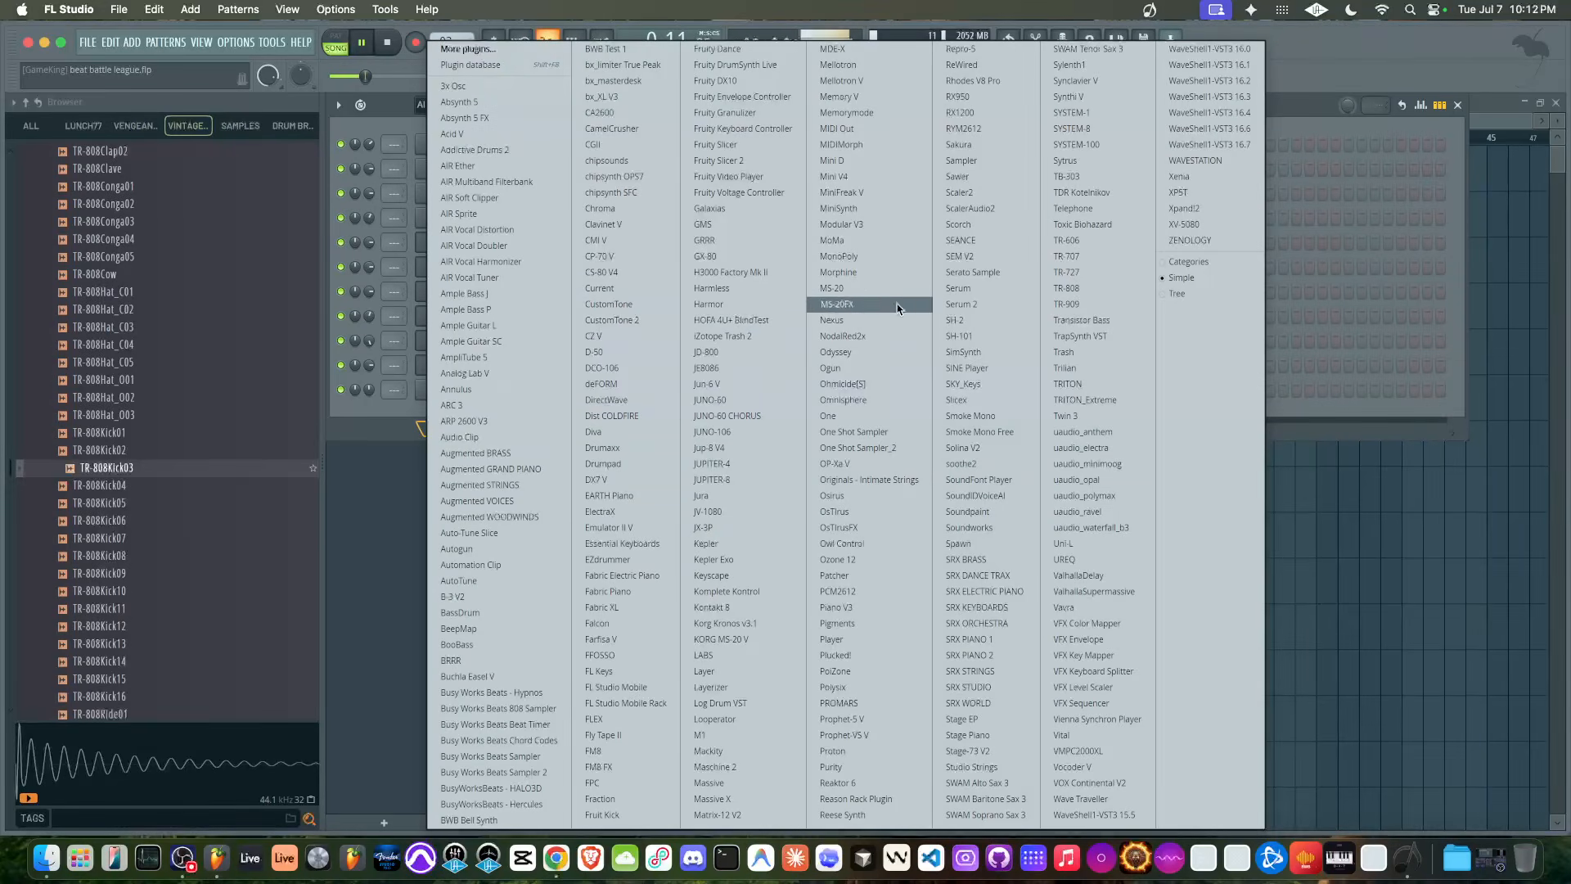
click(844, 640)
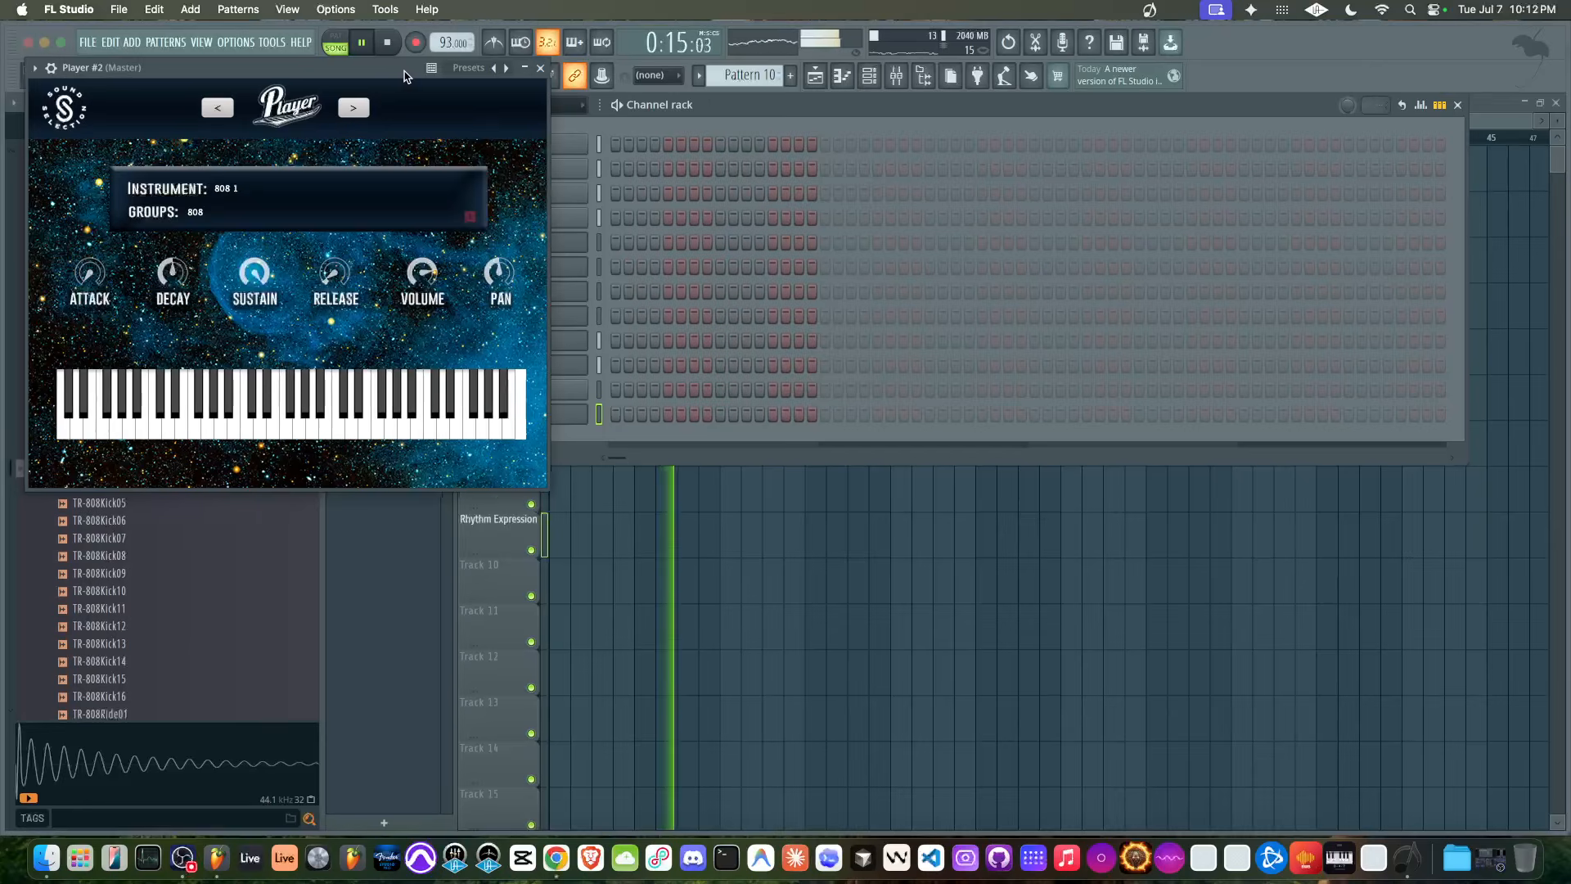
drag(402, 72, 890, 299)
click(1029, 295)
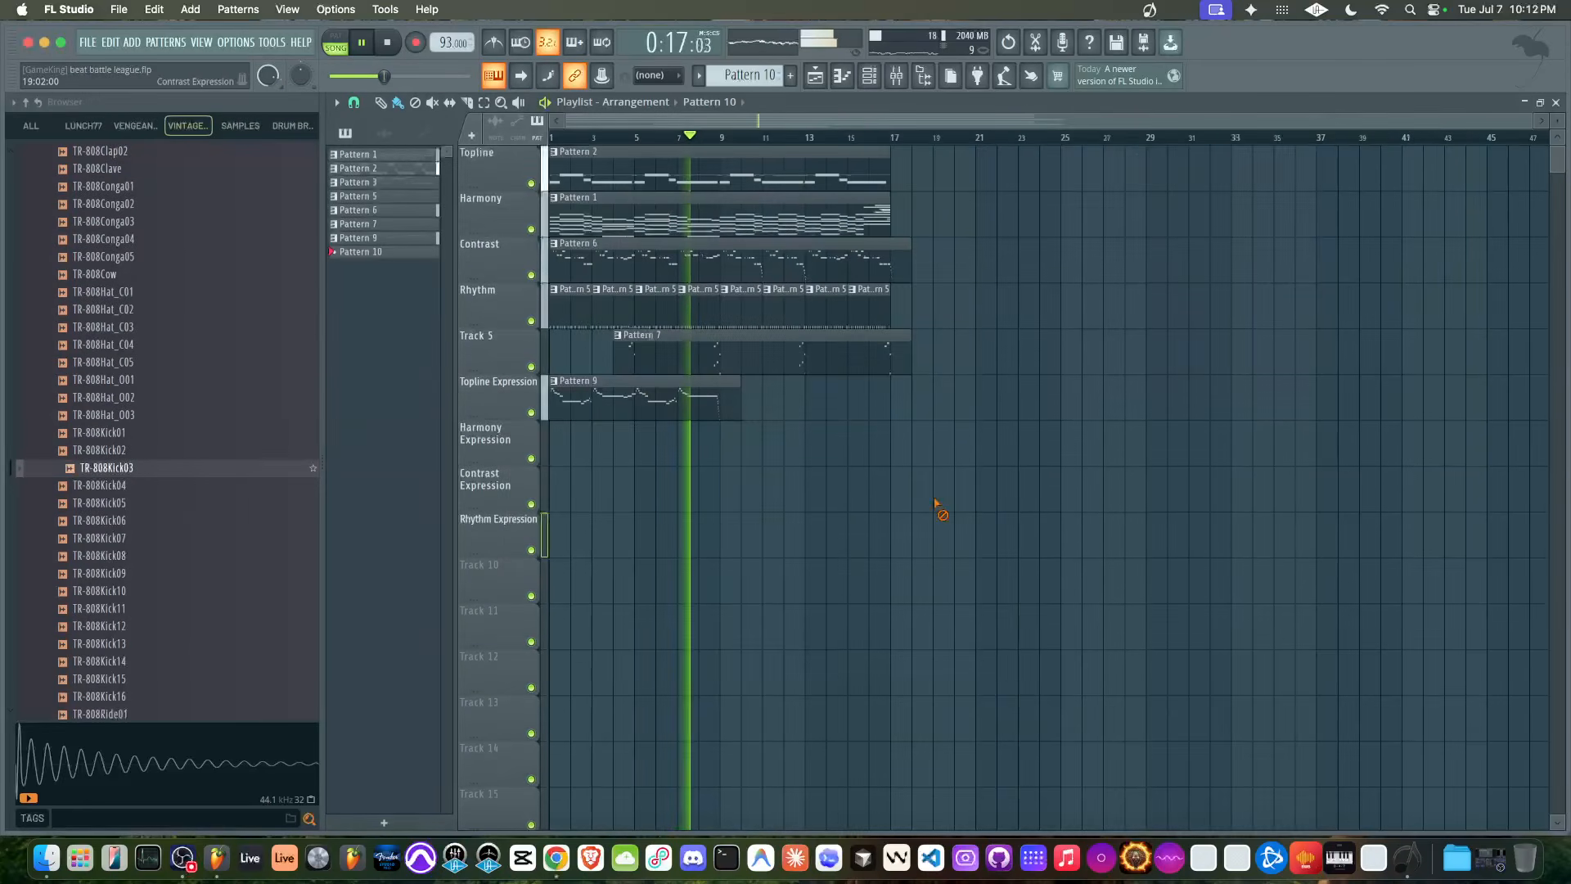
Move the Pattern 9 clip to bar 17 and duplicate the clips of the five upper tracks from bar 17 onward
drag(642, 392, 549, 146)
key(space)
key(ctrl+b)
drag(945, 180, 930, 180)
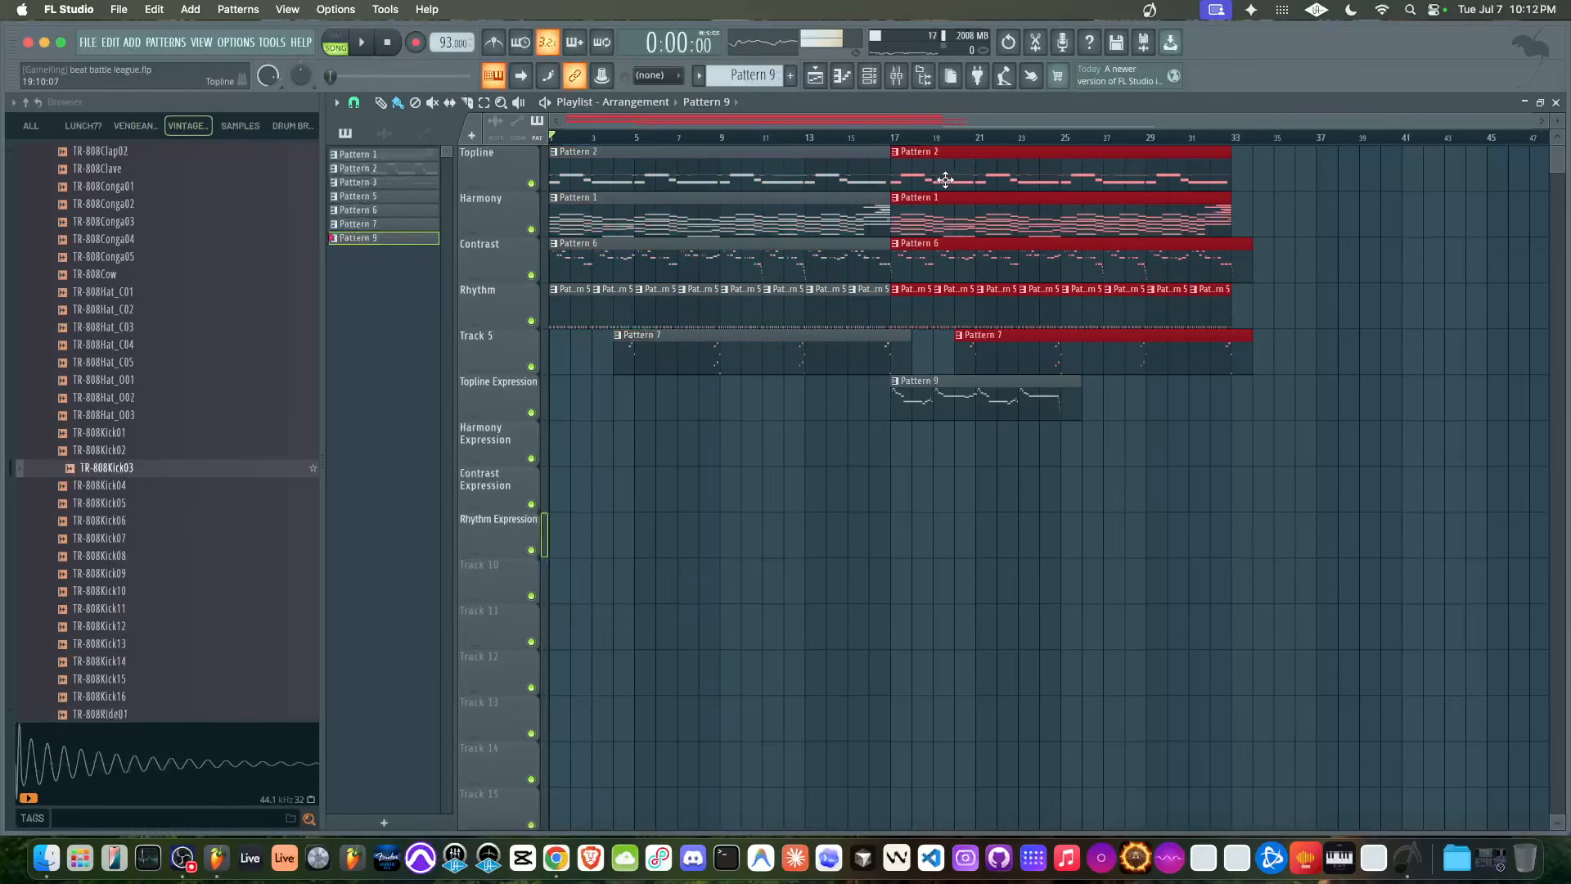
Delete the duplicated Pattern 2 clip from the Topline track and play the new section from bar 17
right_click(930, 179)
super+click(933, 388)
click(893, 138)
key(space)
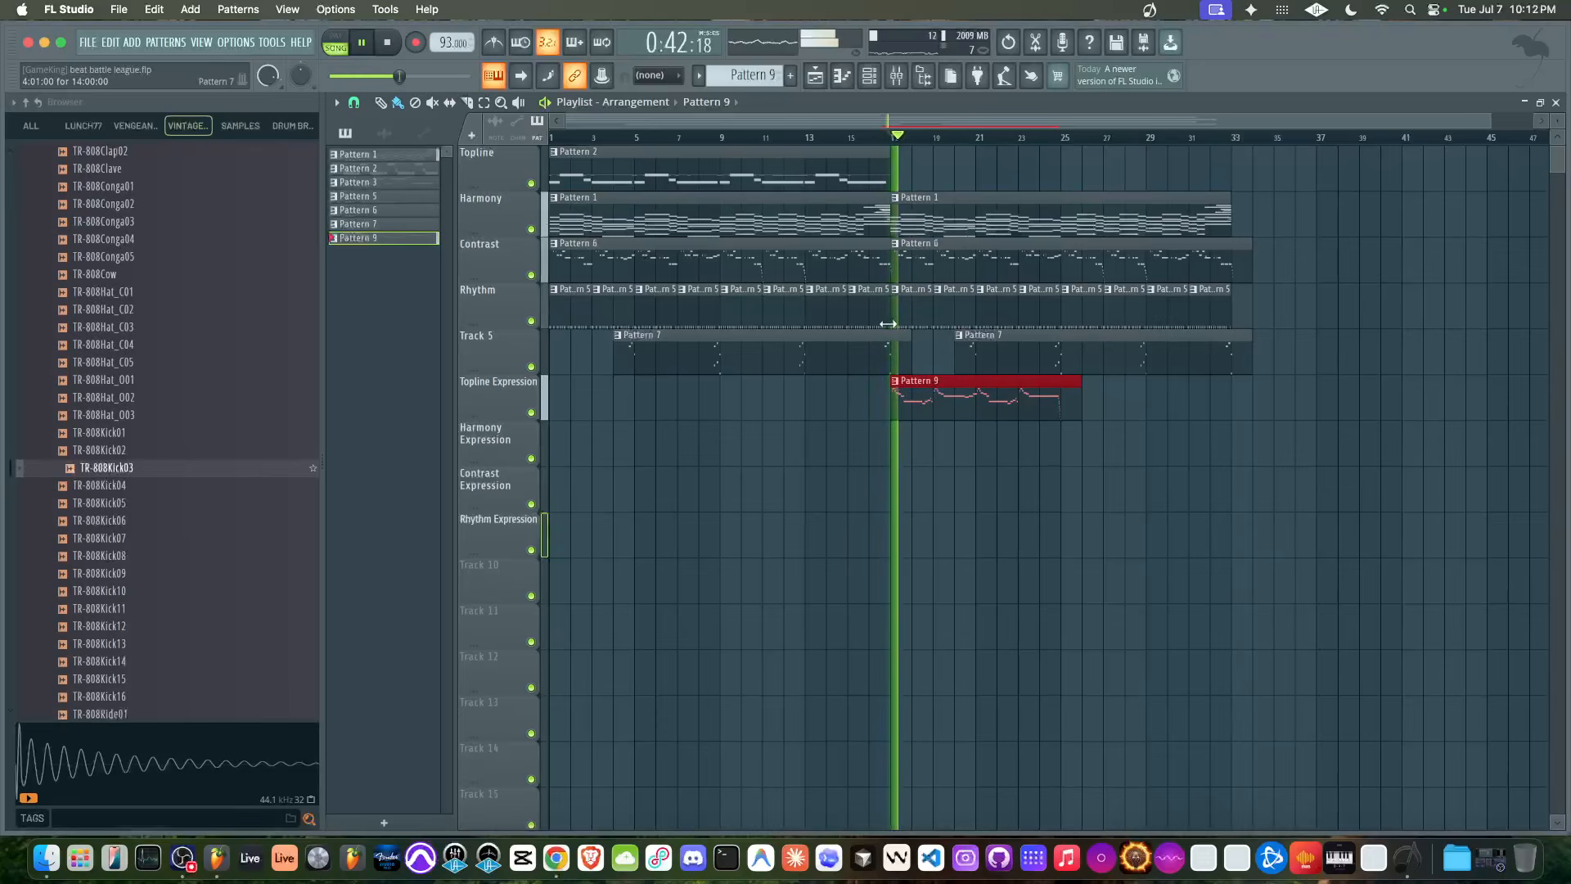
click(951, 395)
scroll(851, 365, down, 2)
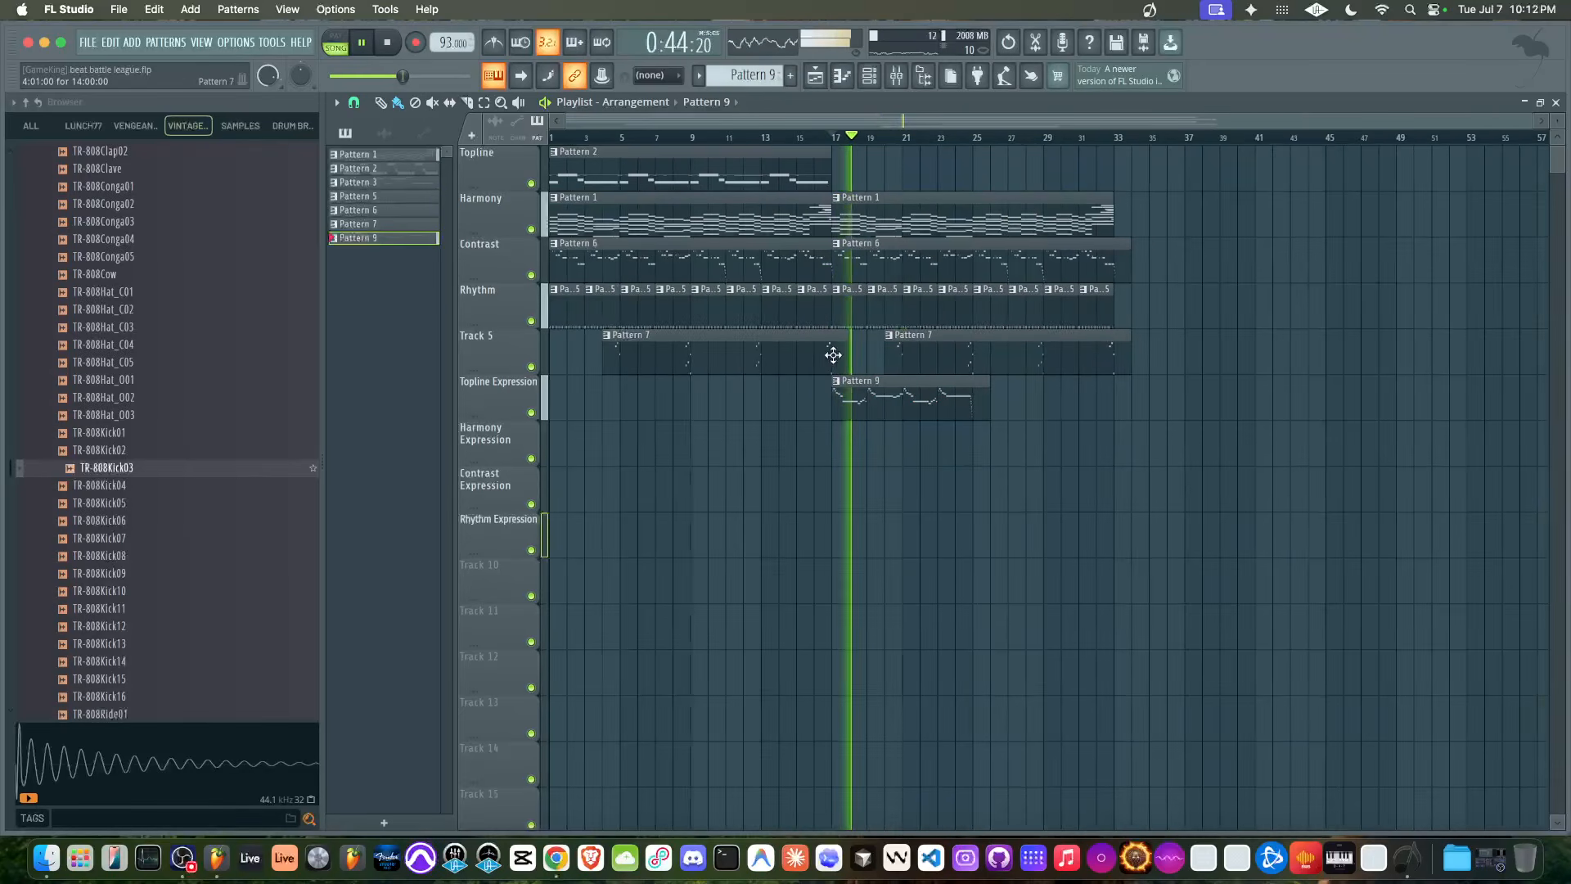
In Pattern 10, load the E Piano 1 sound in Player #2, audition it over the beat and close its window
click(897, 76)
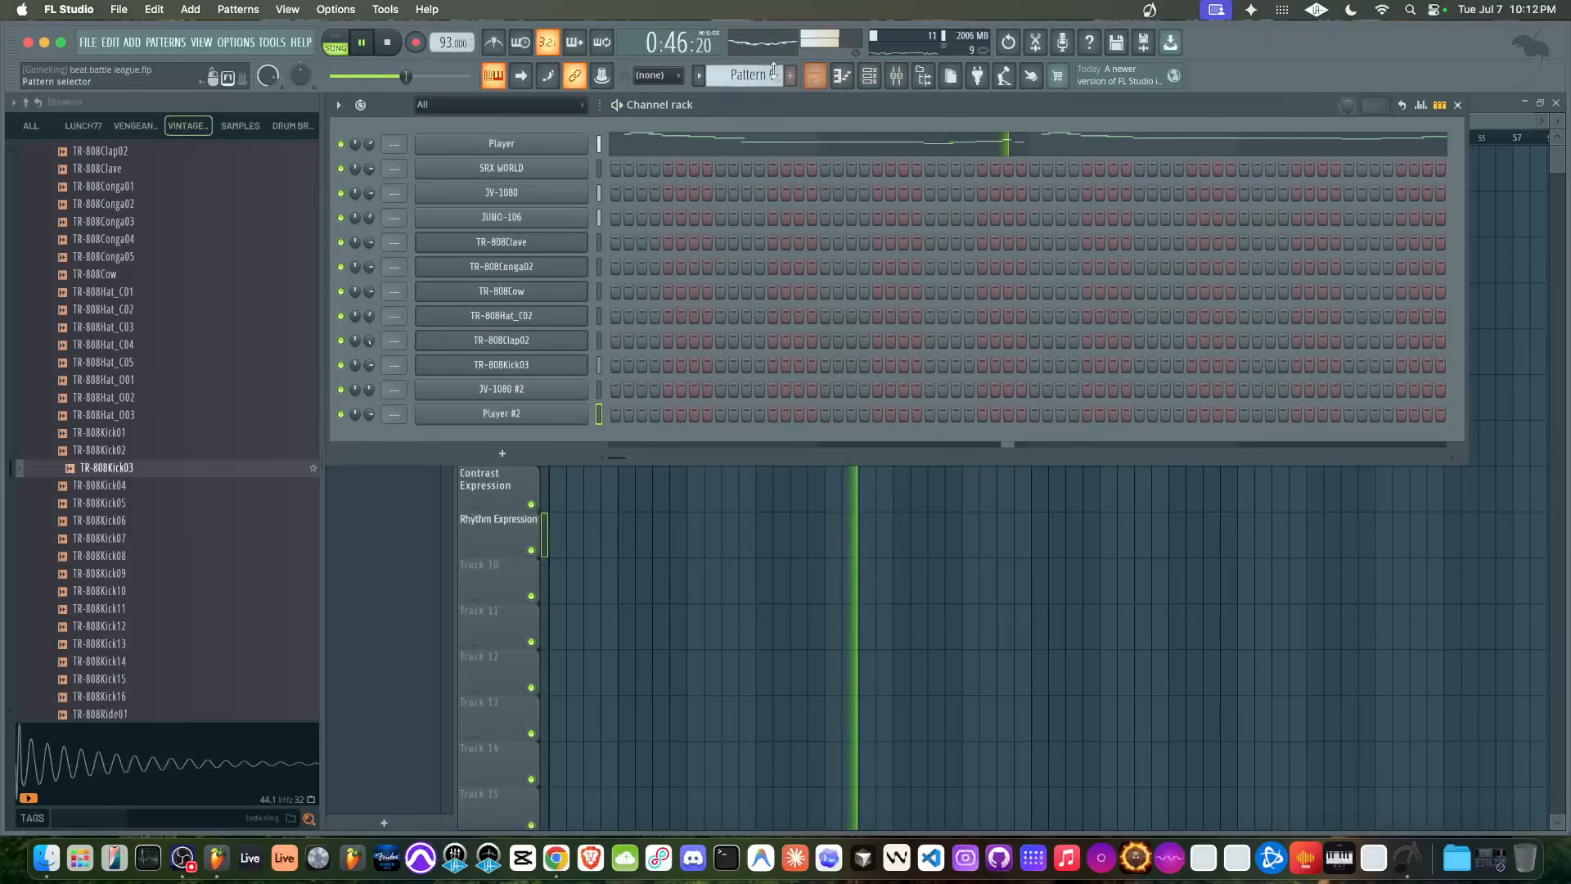
key(F4)
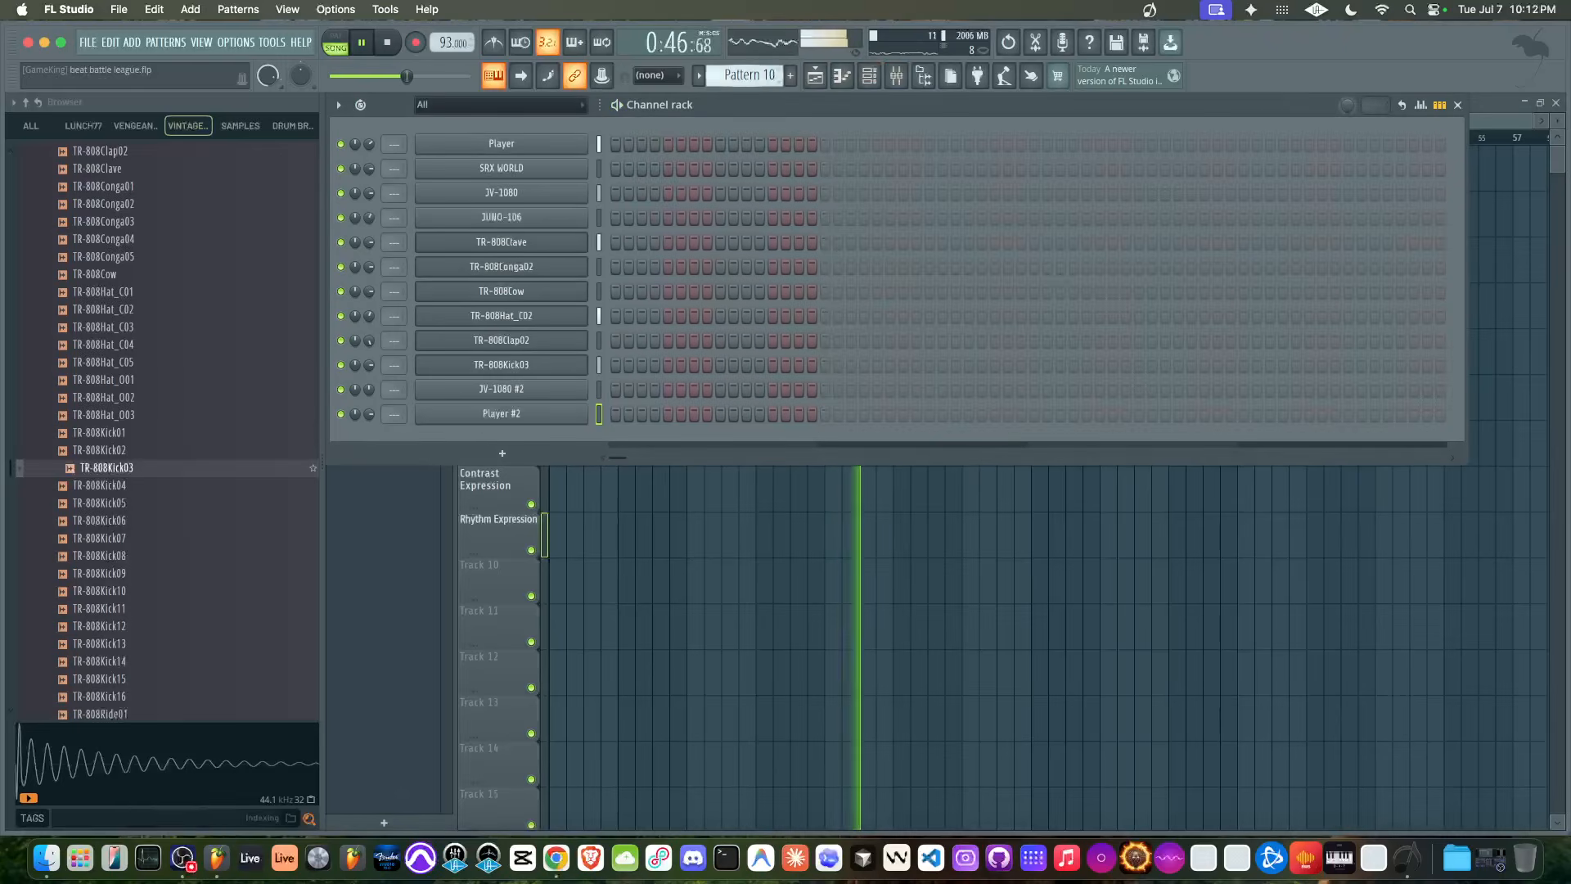
click(549, 418)
click(708, 421)
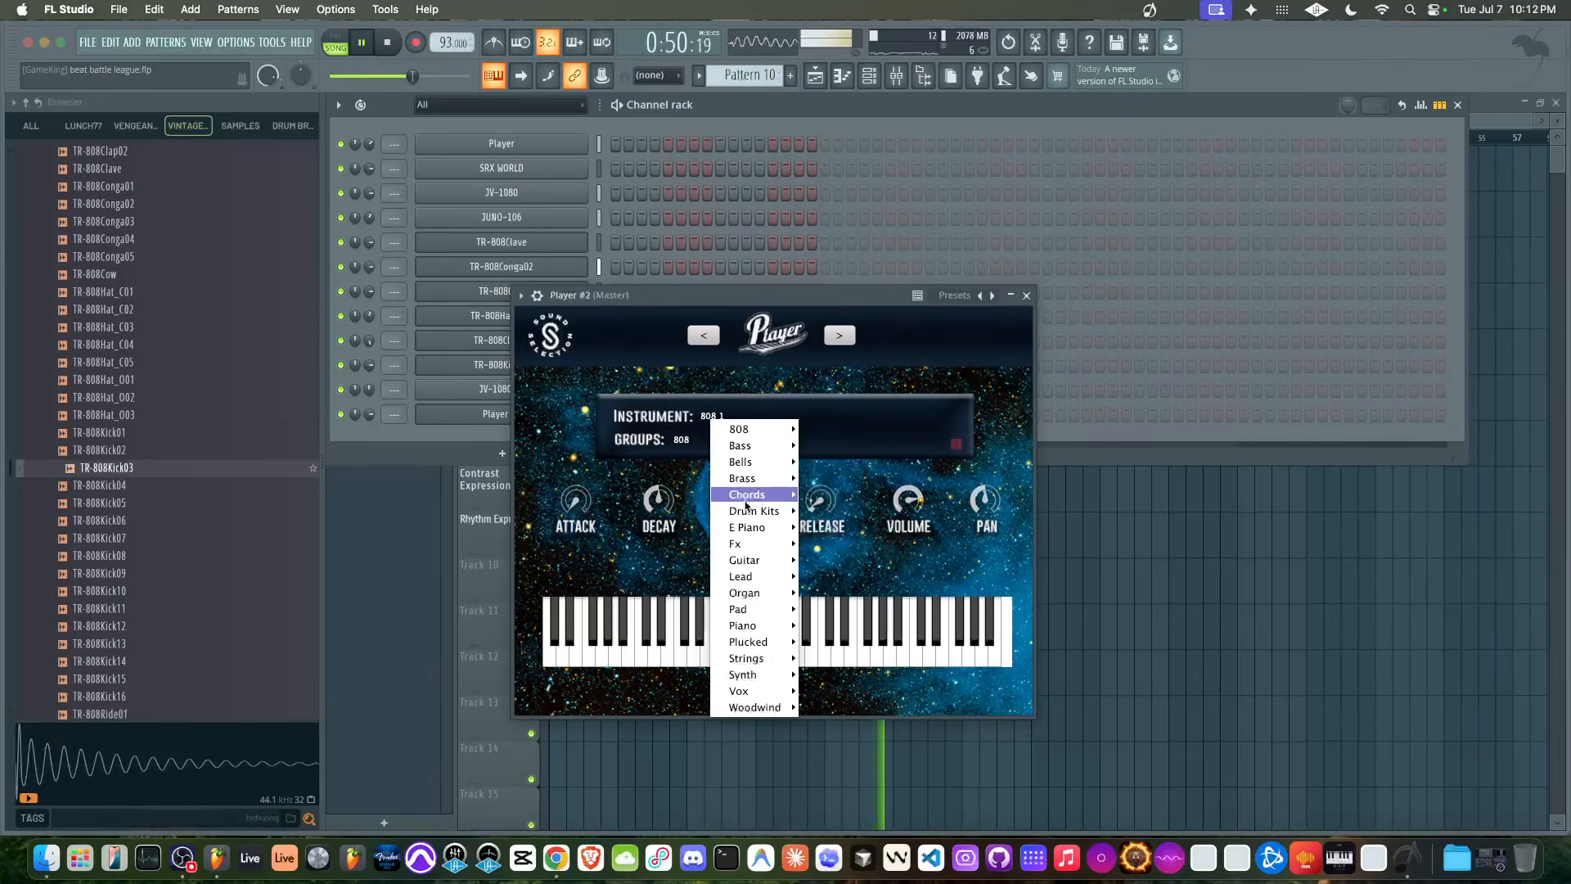
mouse_move(752, 532)
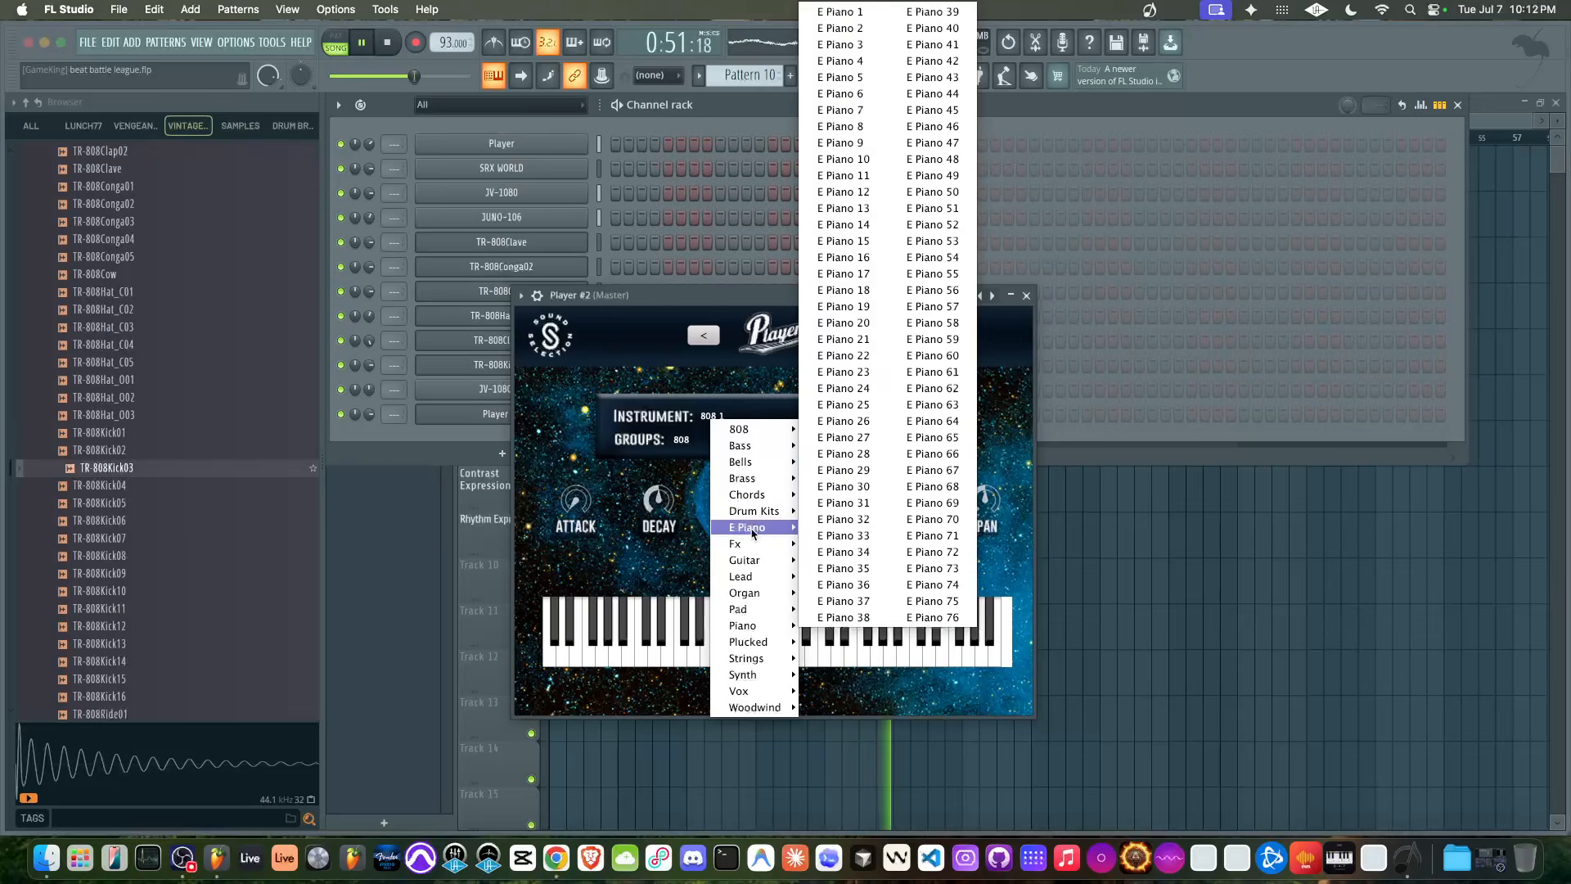
click(836, 15)
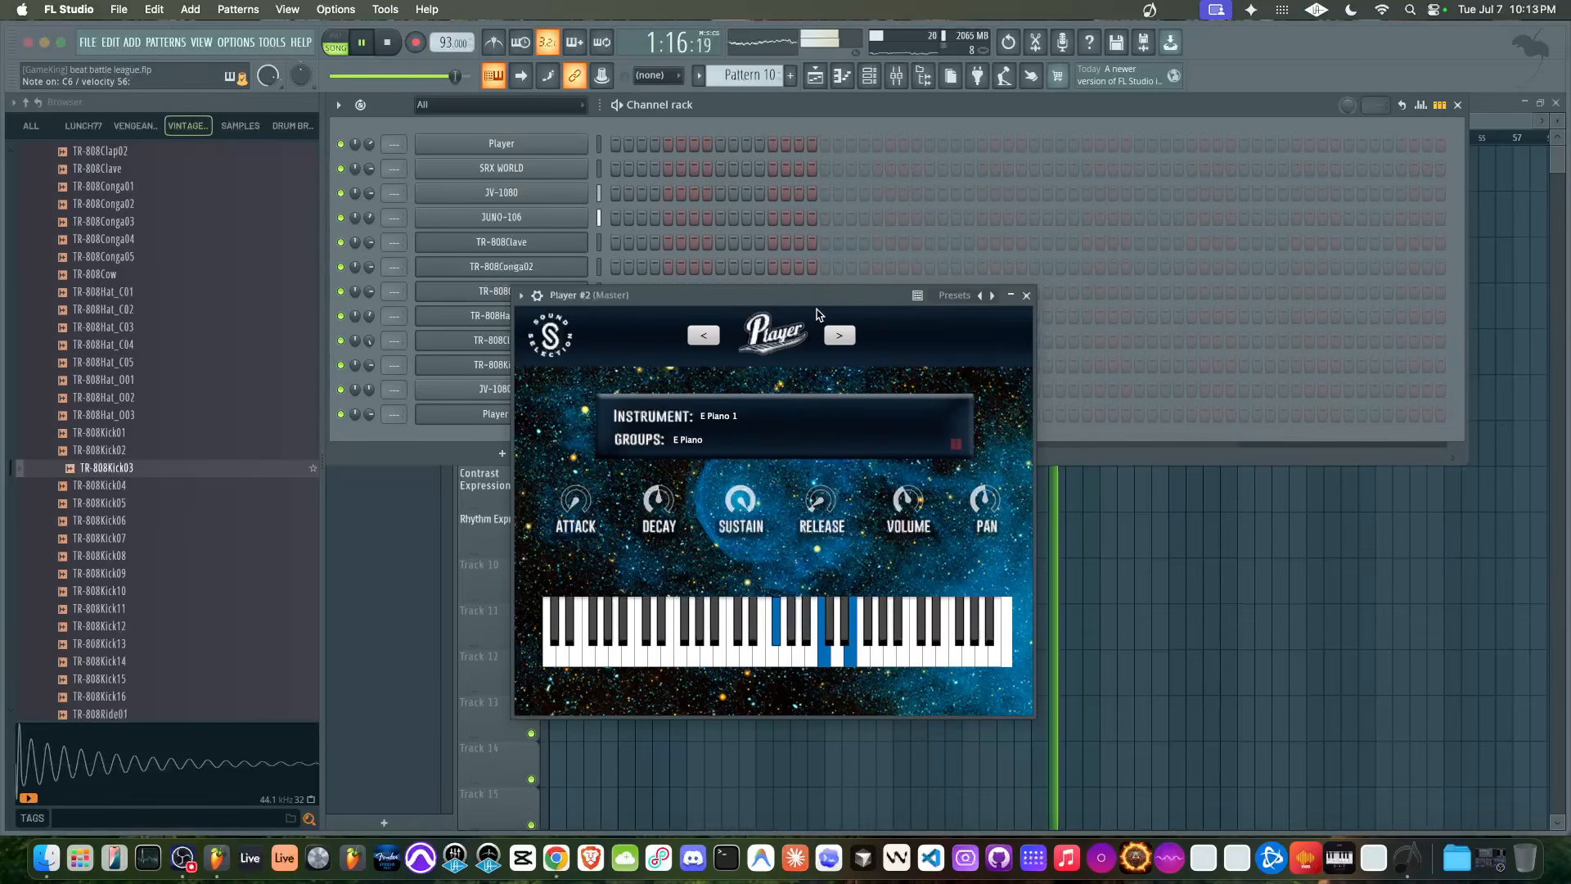
key(space)
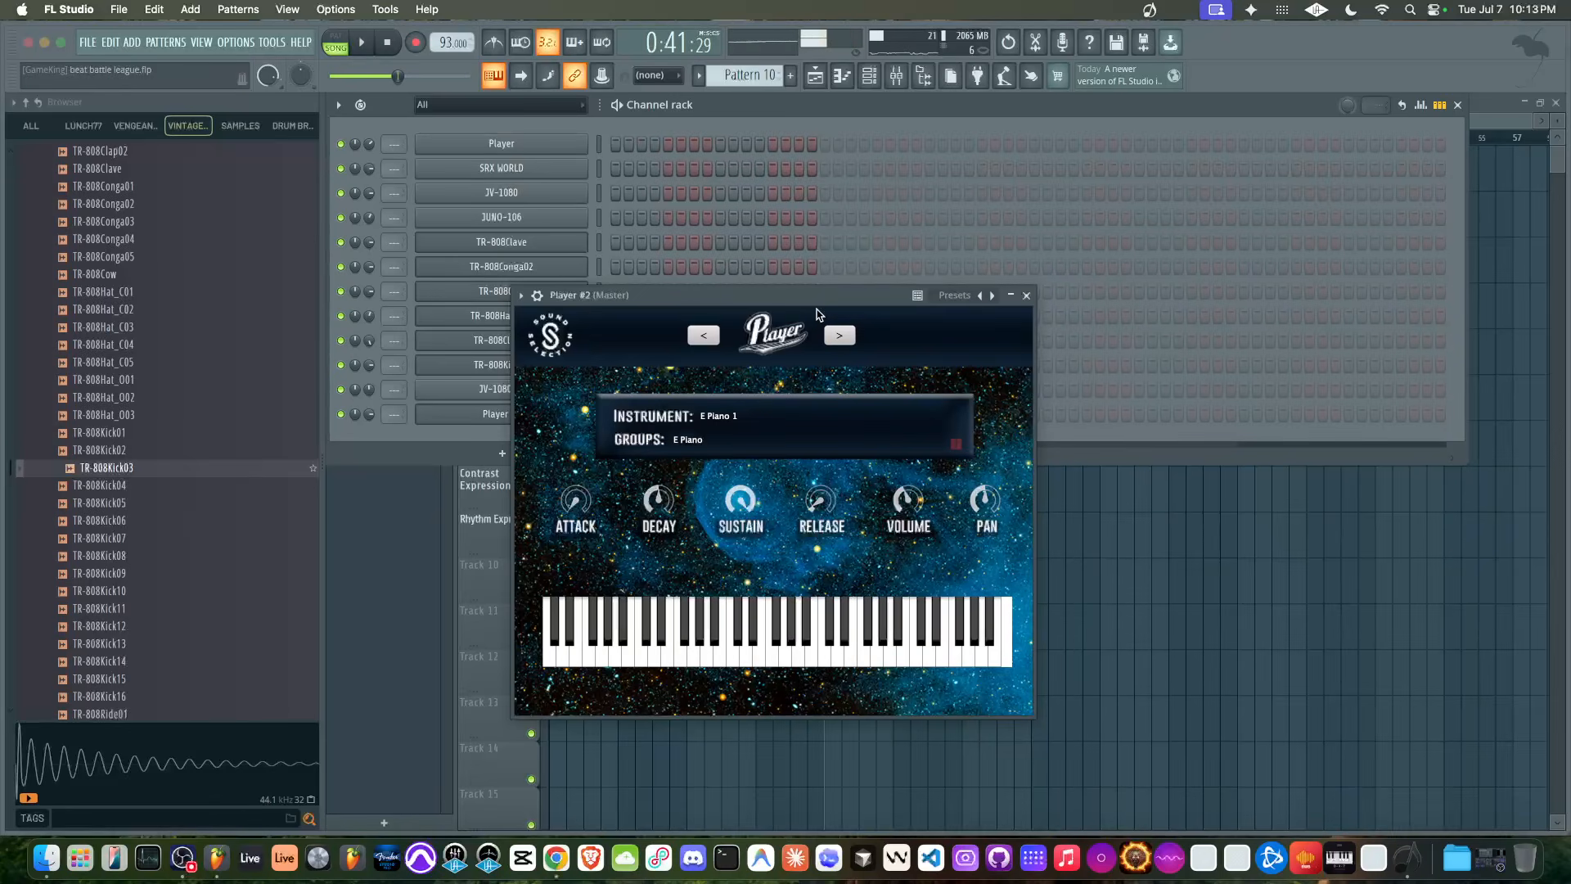
click(1027, 297)
Record electric piano chords into Pattern 10 on the Harmony Expression track from bar 16, redoing the first take
key(Escape)
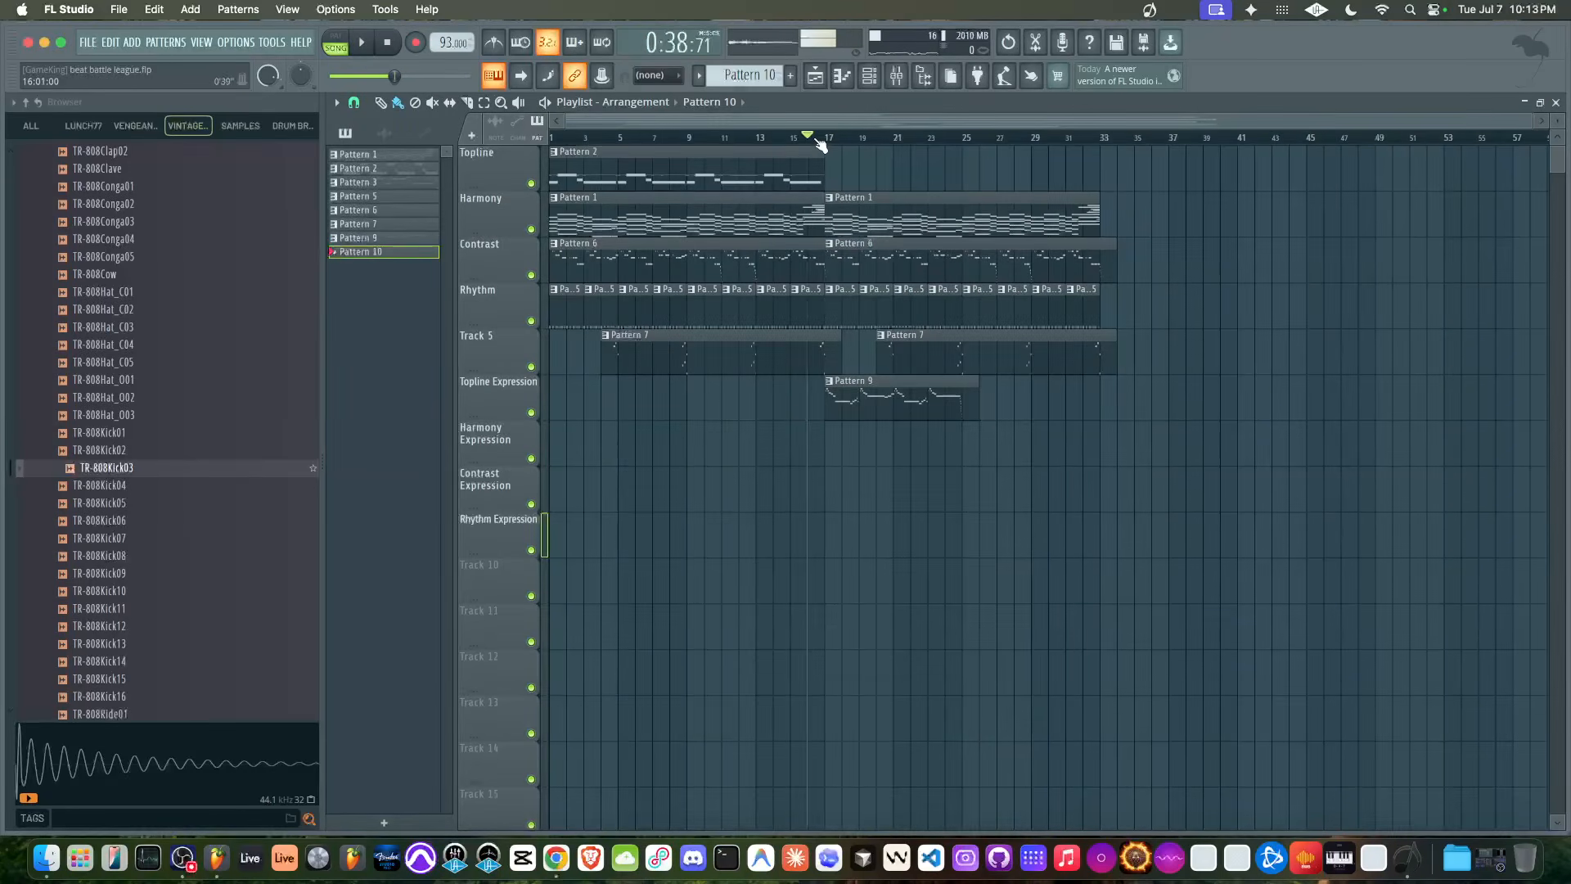
click(868, 77)
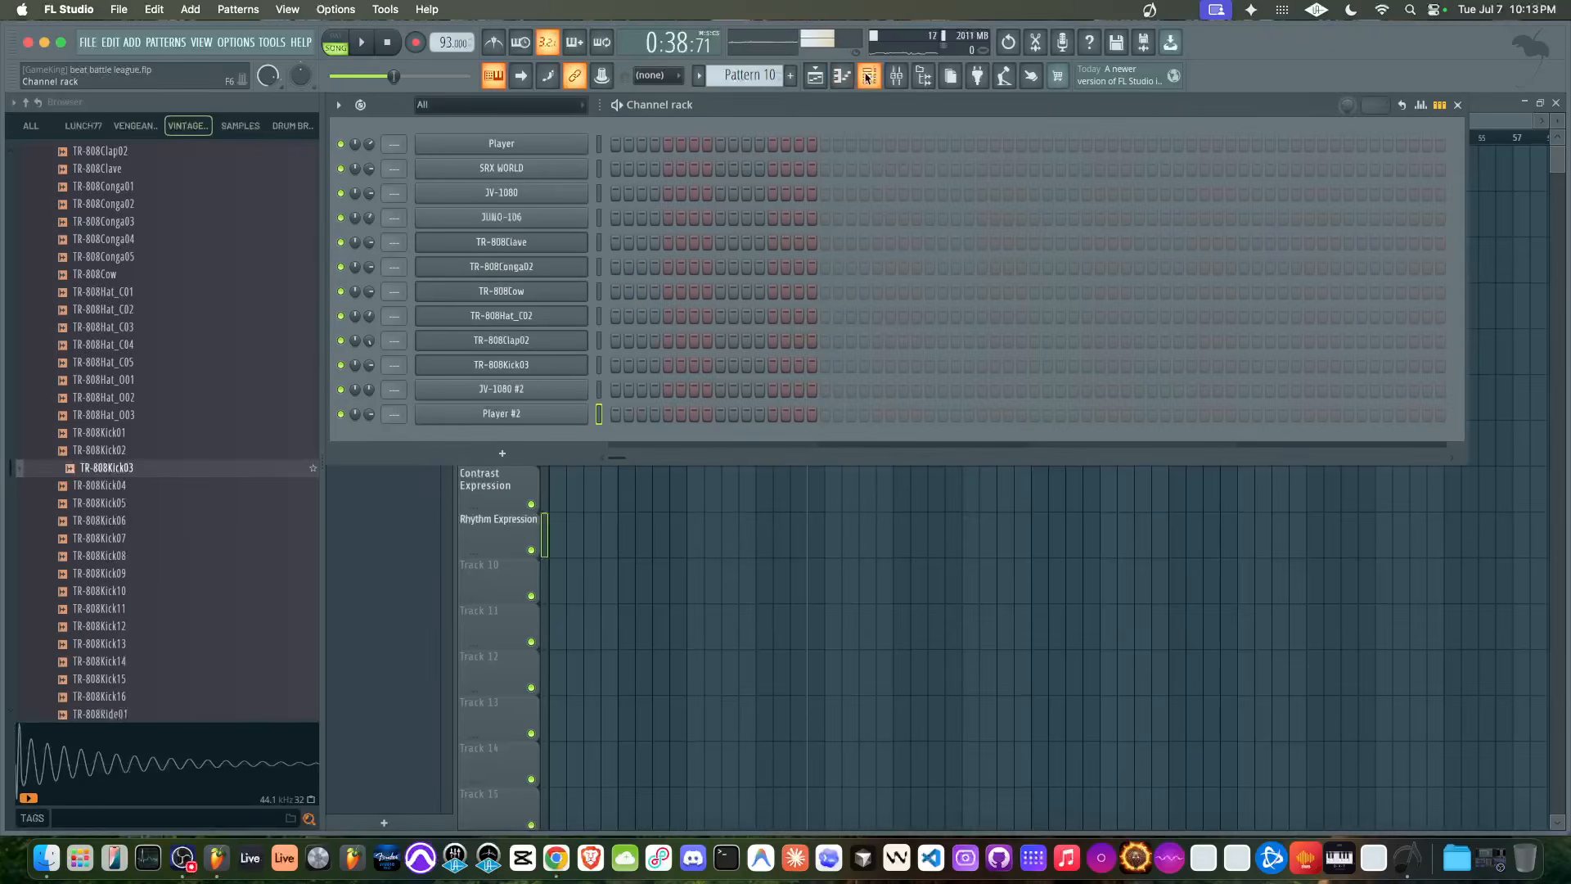
right_click(702, 625)
key(space)
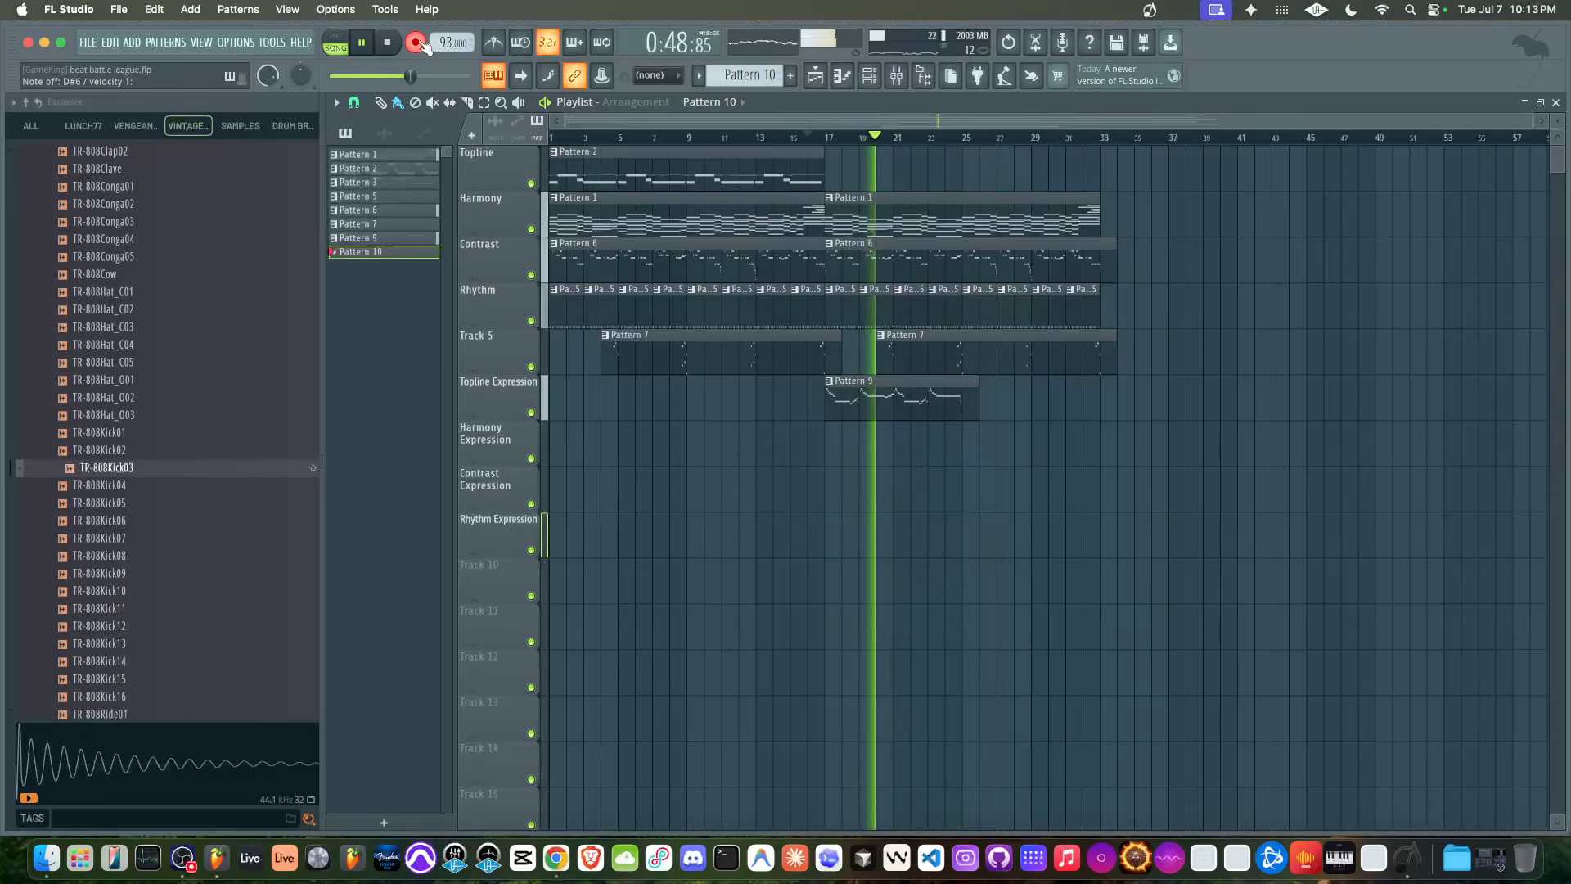
key(space)
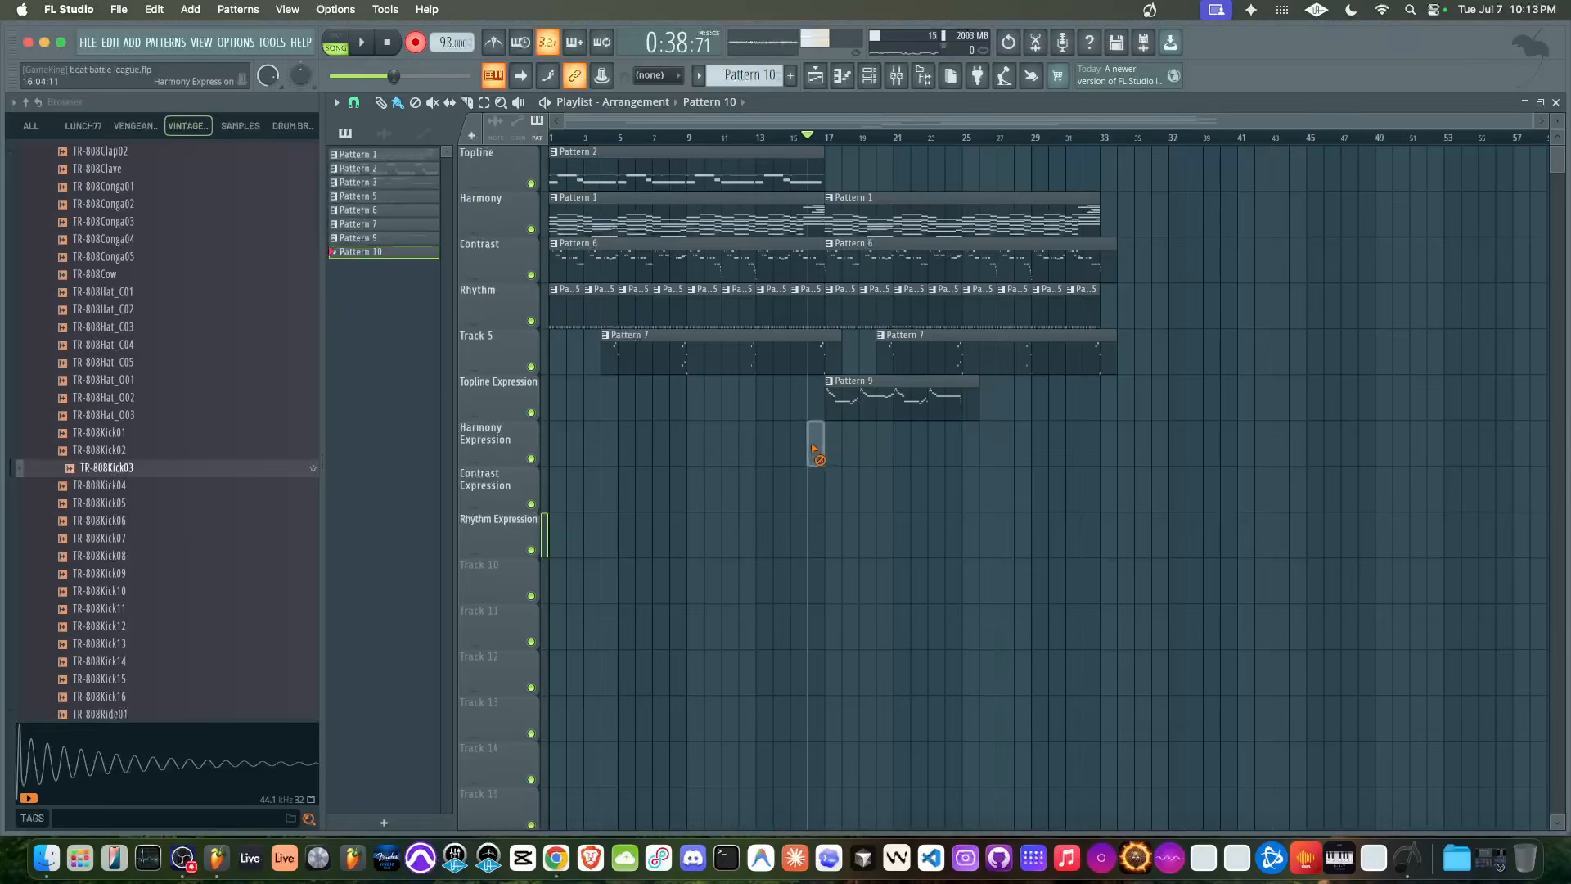
key(space)
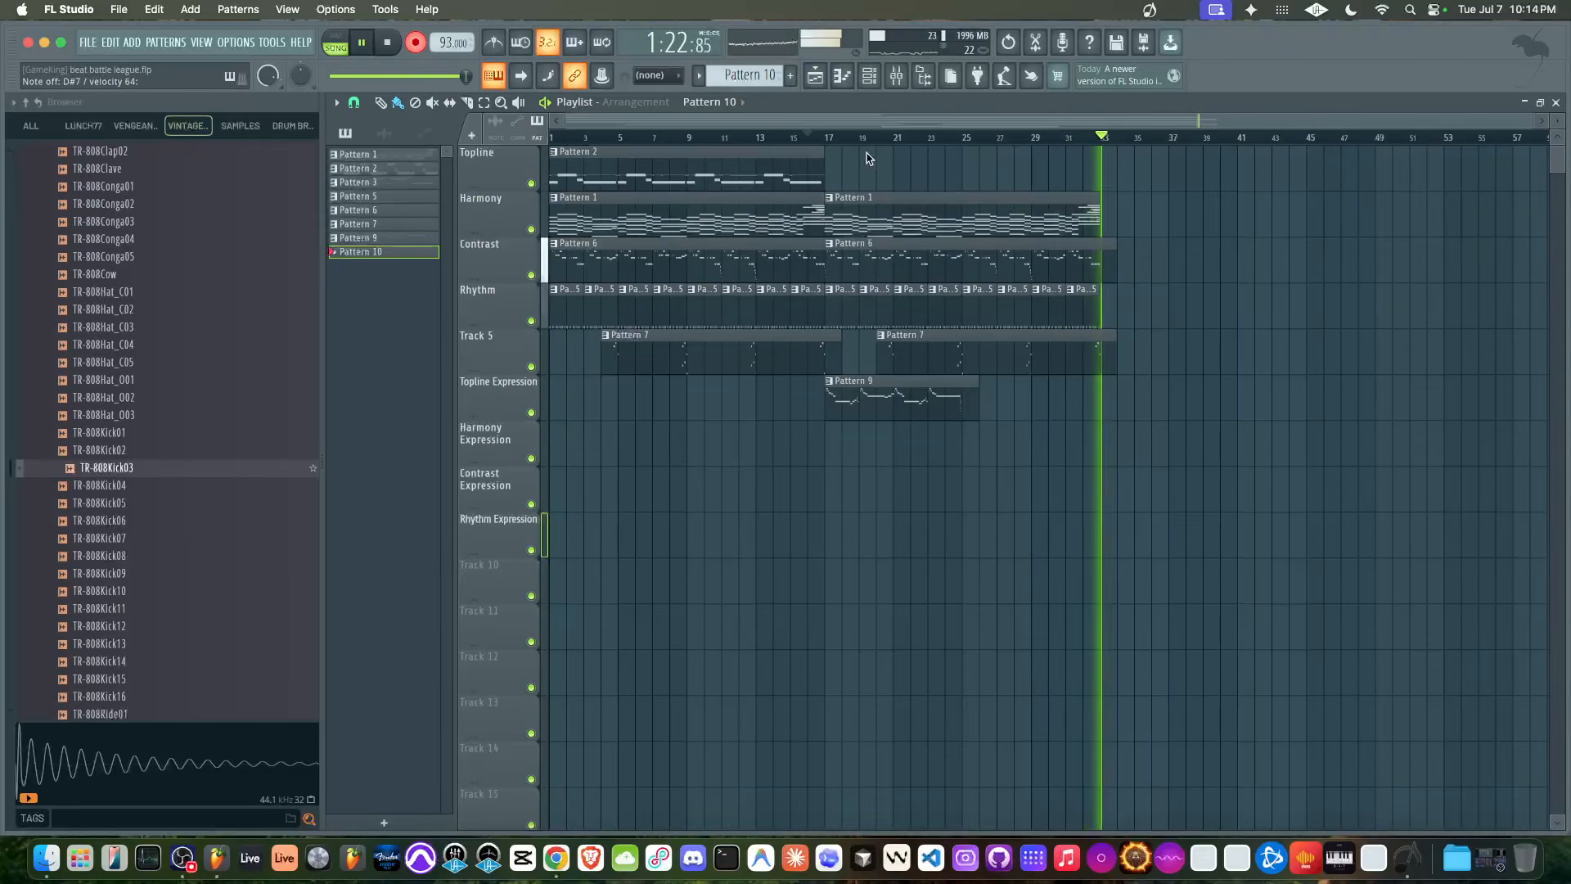
key(space)
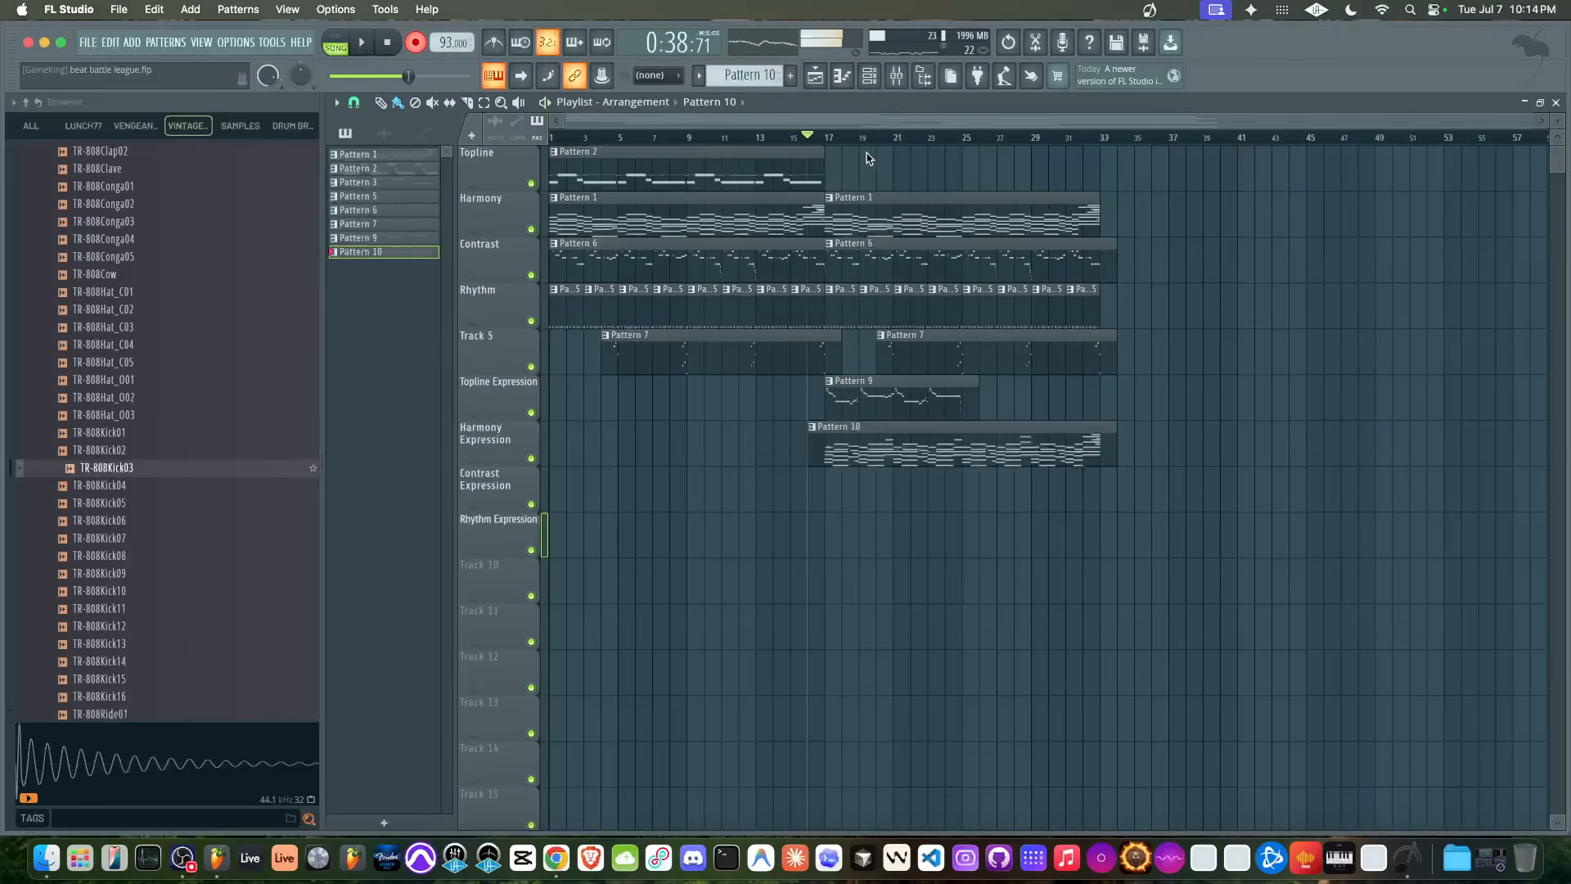
Trim the Pattern 10 clip to end at bar 33 and check the Player #2 channel's volume during playback
key(space)
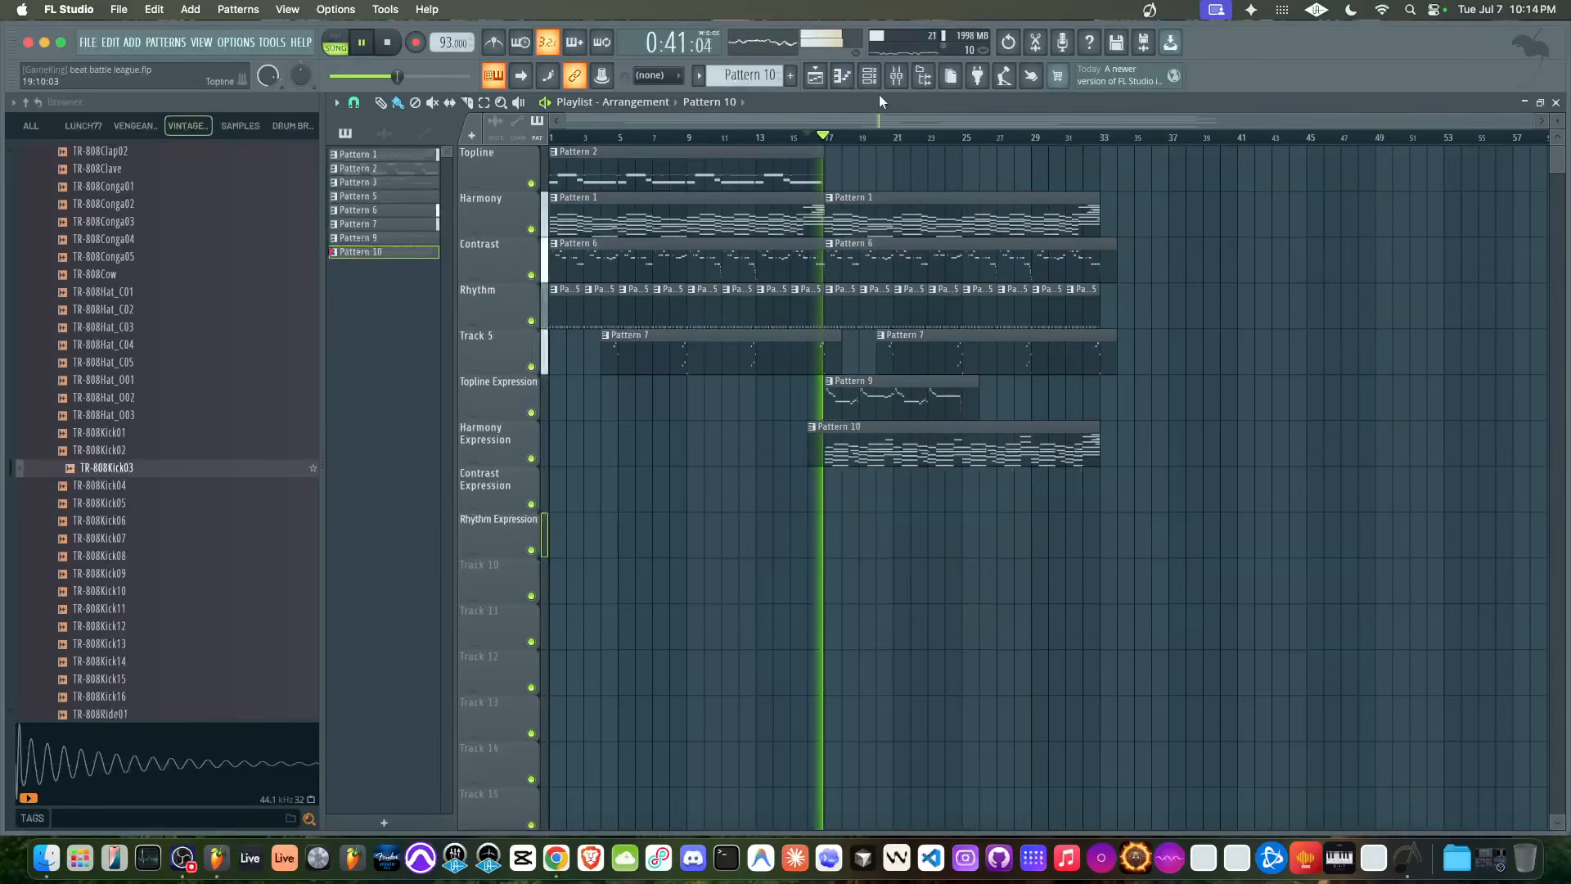
click(869, 76)
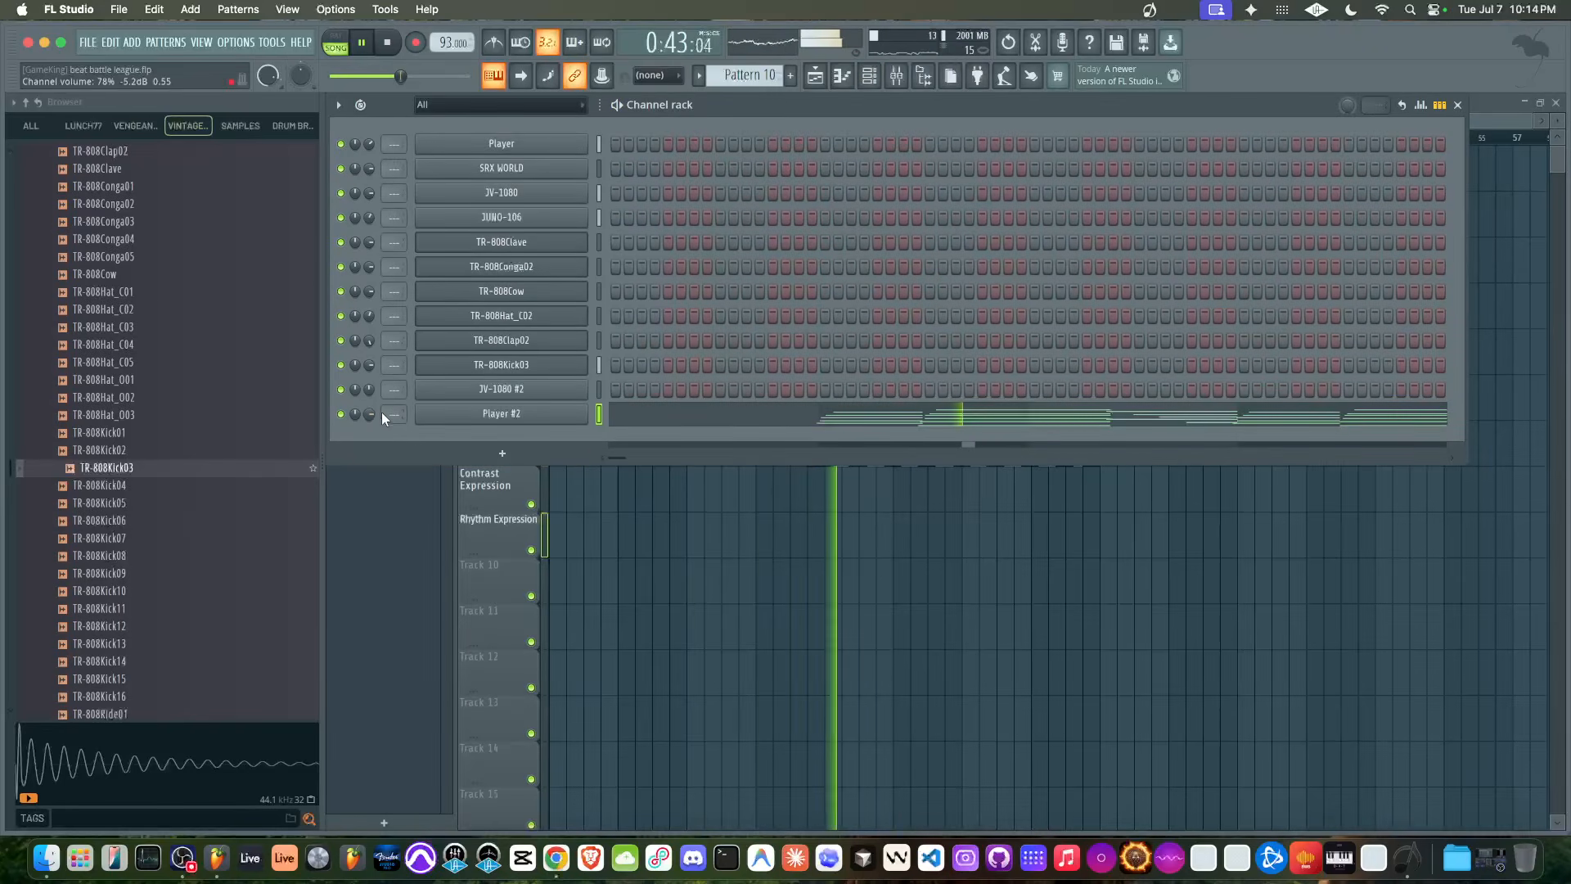
right_click(670, 509)
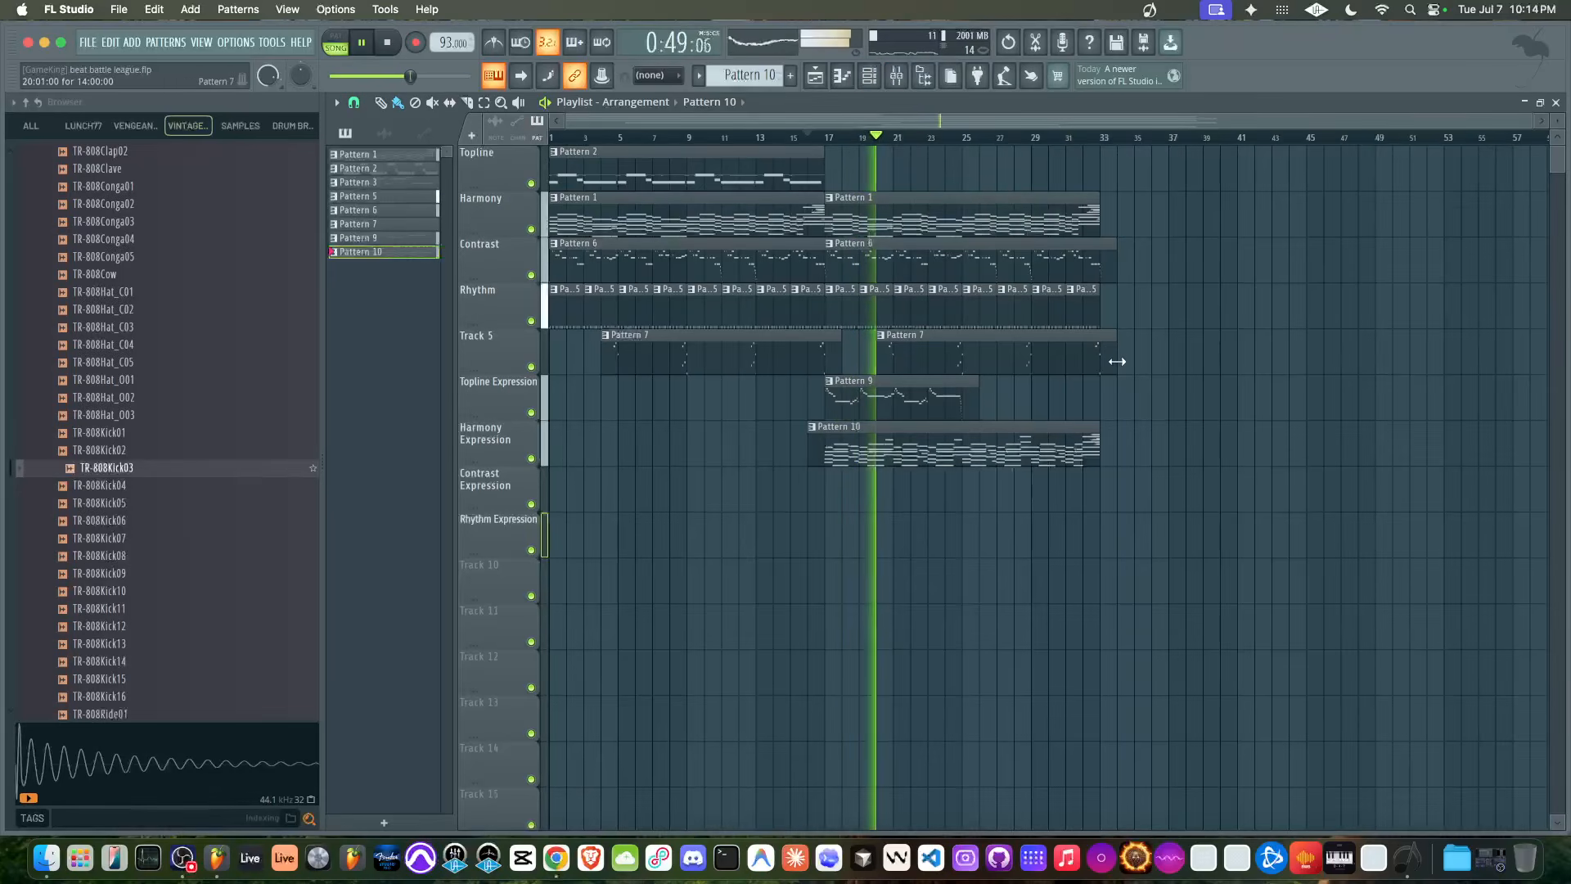
Select all twelve channels in the channel rack and route them to their own mixer tracks 1 to 12
click(869, 78)
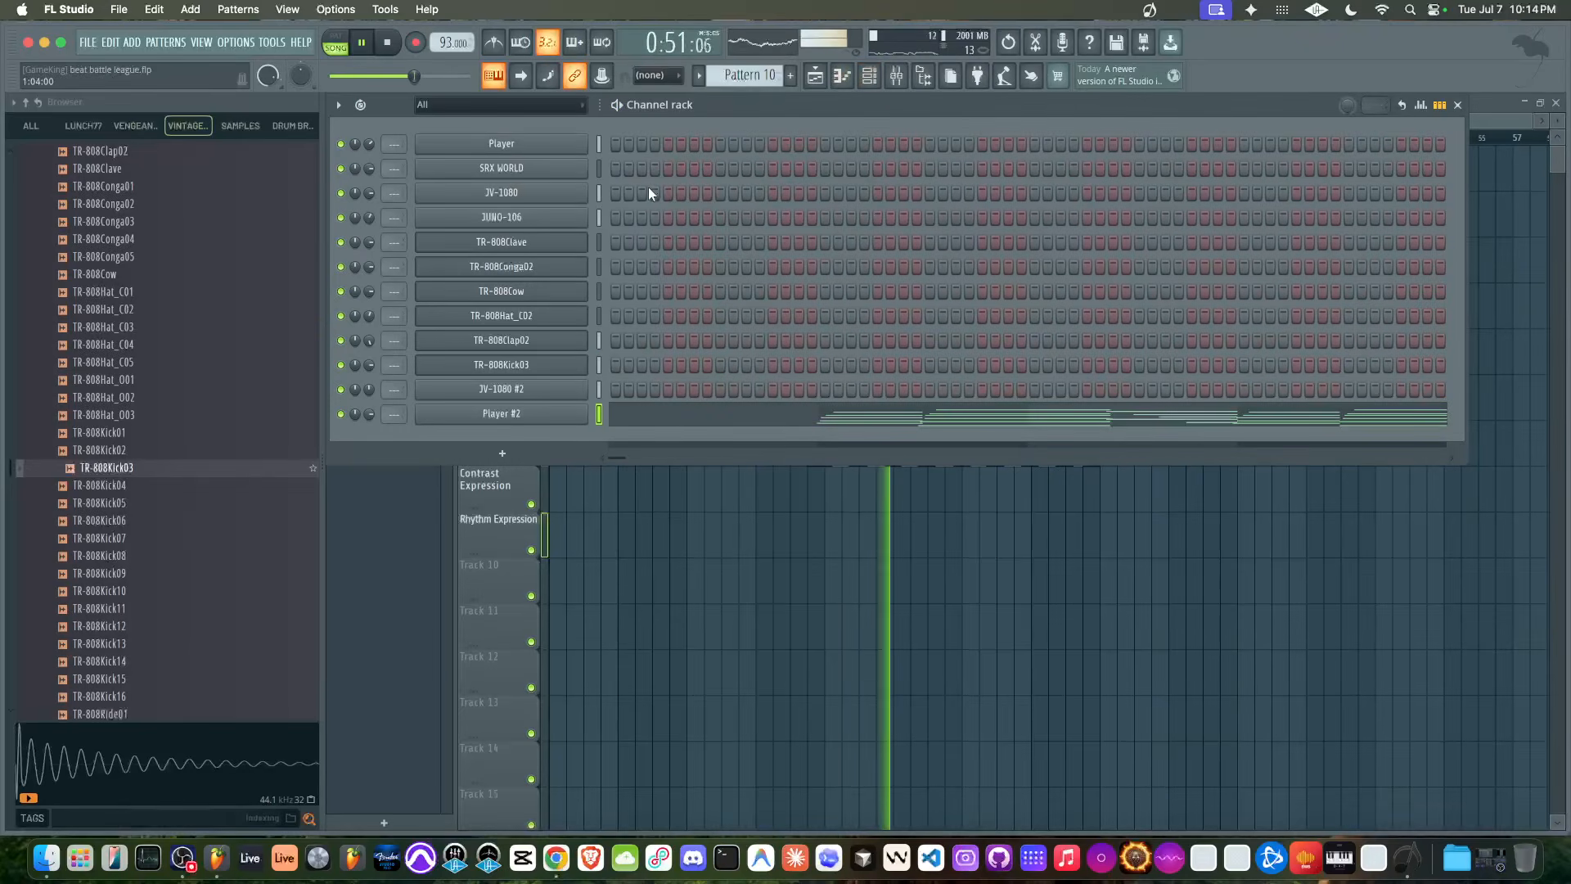
double_click(601, 242)
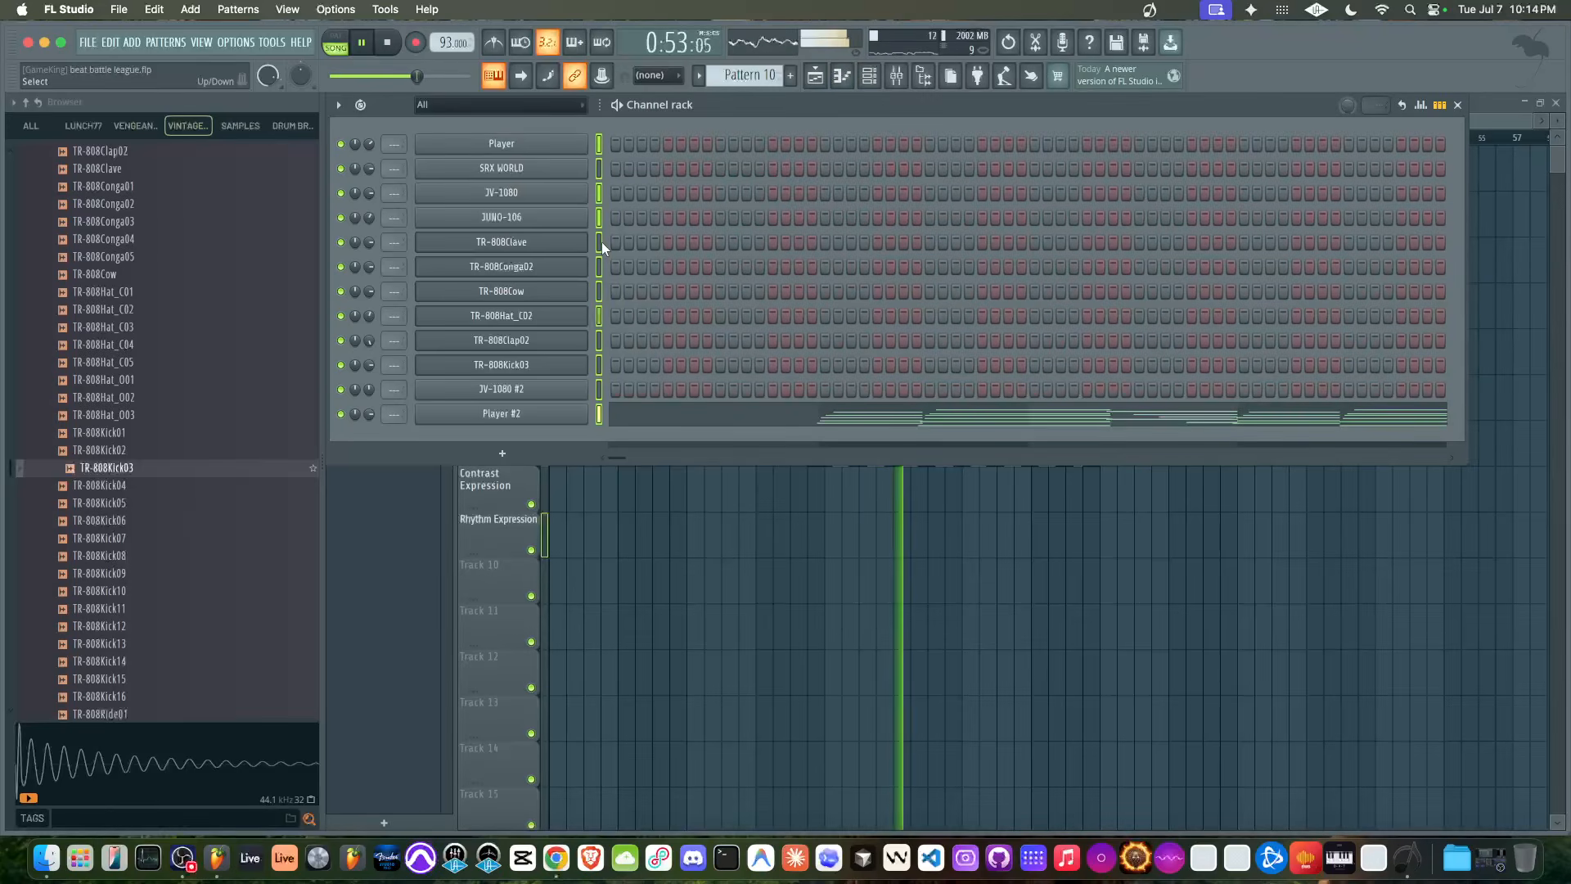
key(super+l)
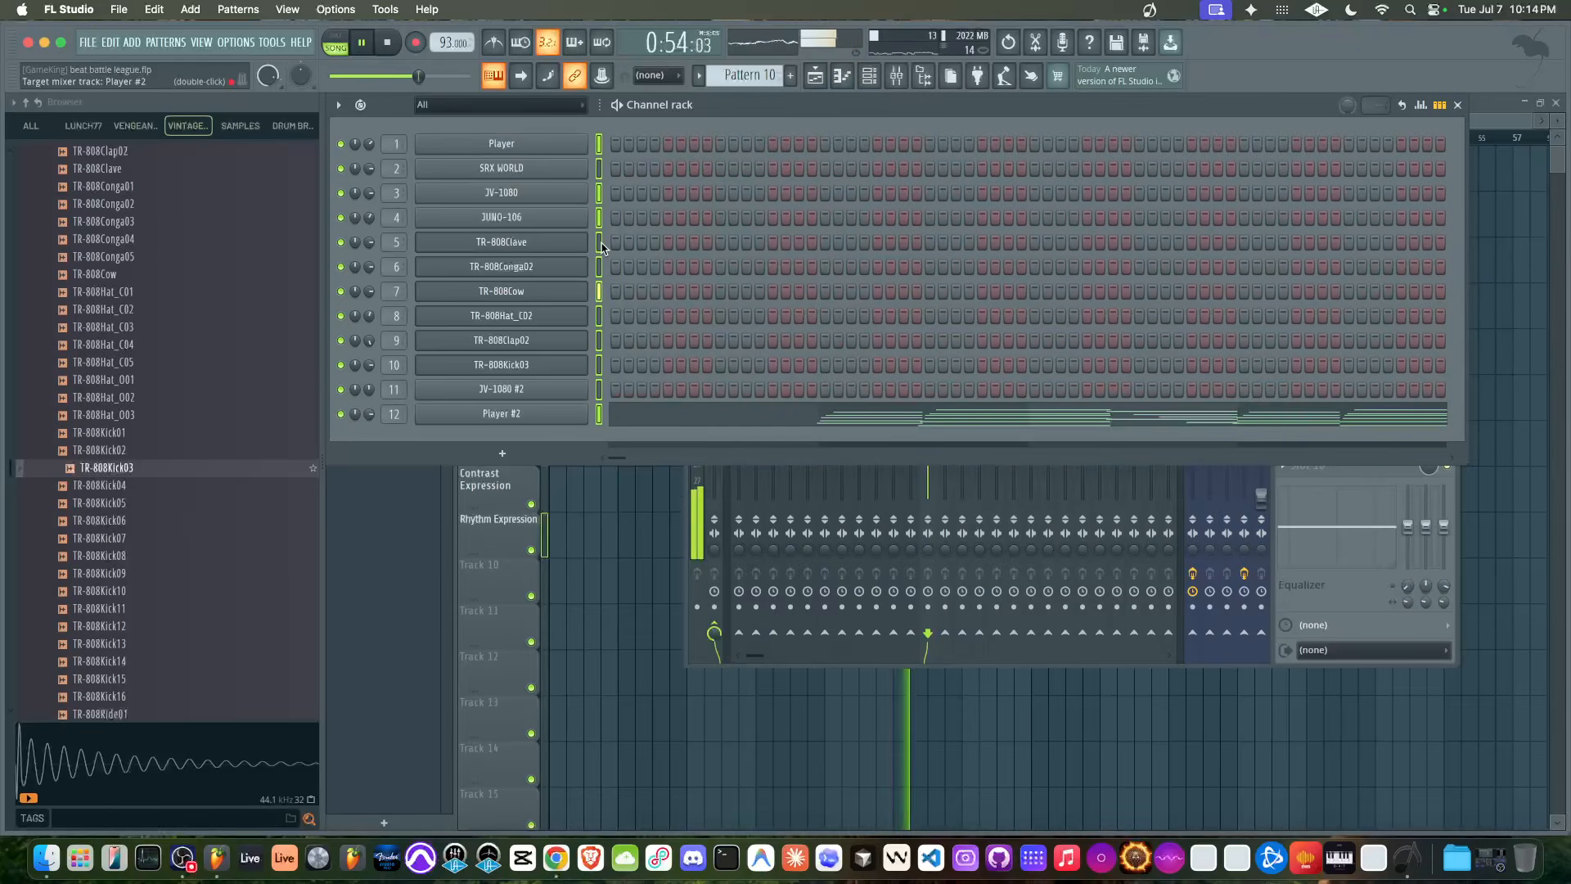
Lower the faders of mixer tracks 1 to 12 together to about 78%, and set the JUNO-106 fader to about 113%
click(1305, 584)
drag(929, 311, 744, 309)
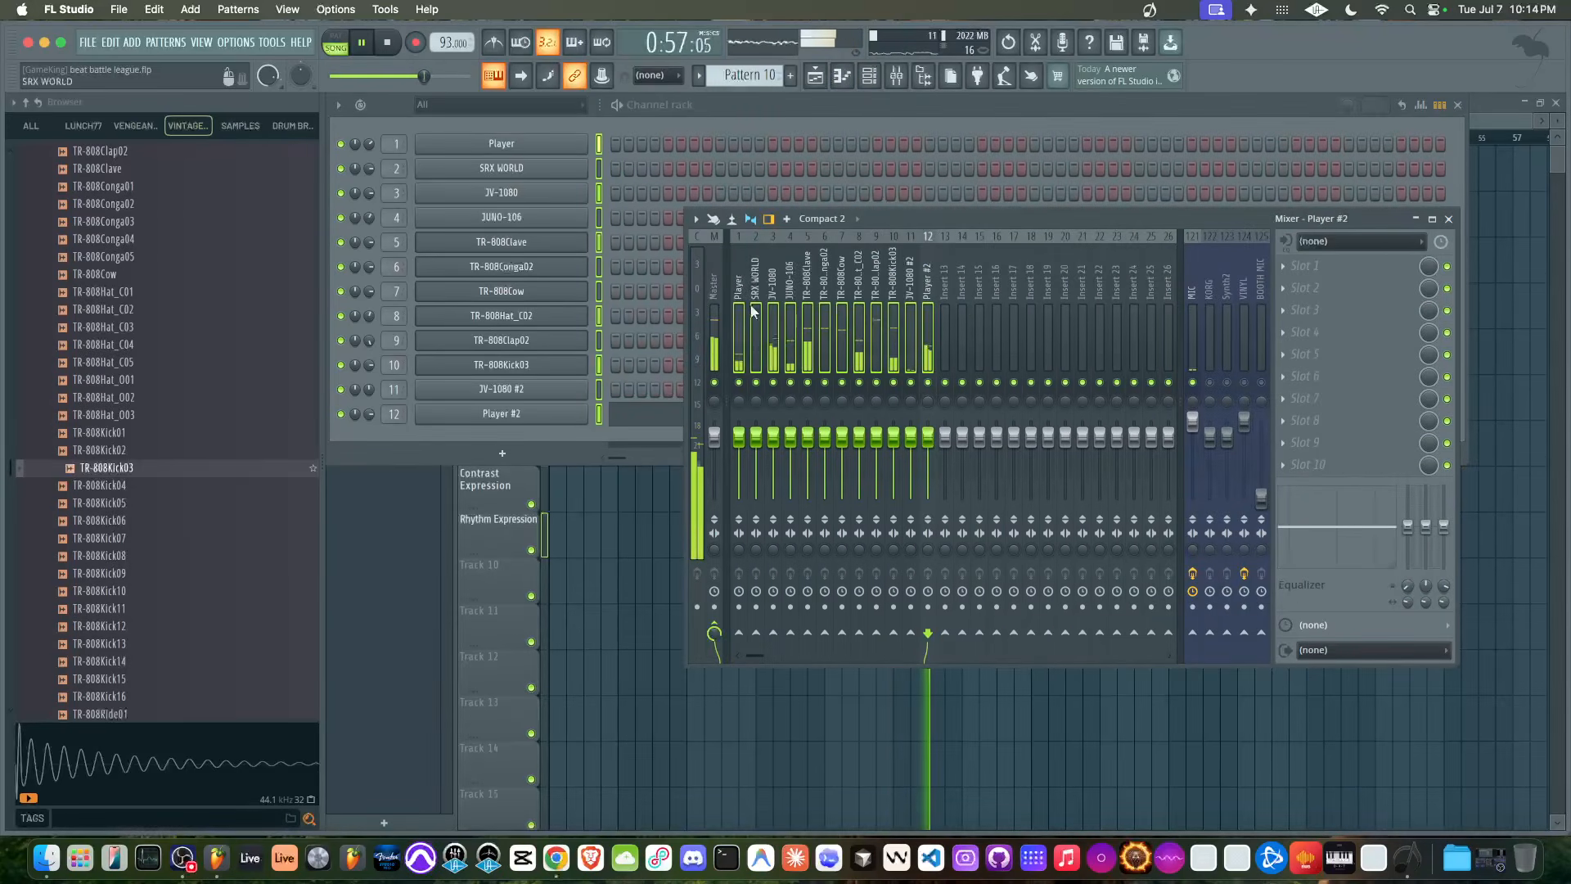
drag(828, 433, 828, 449)
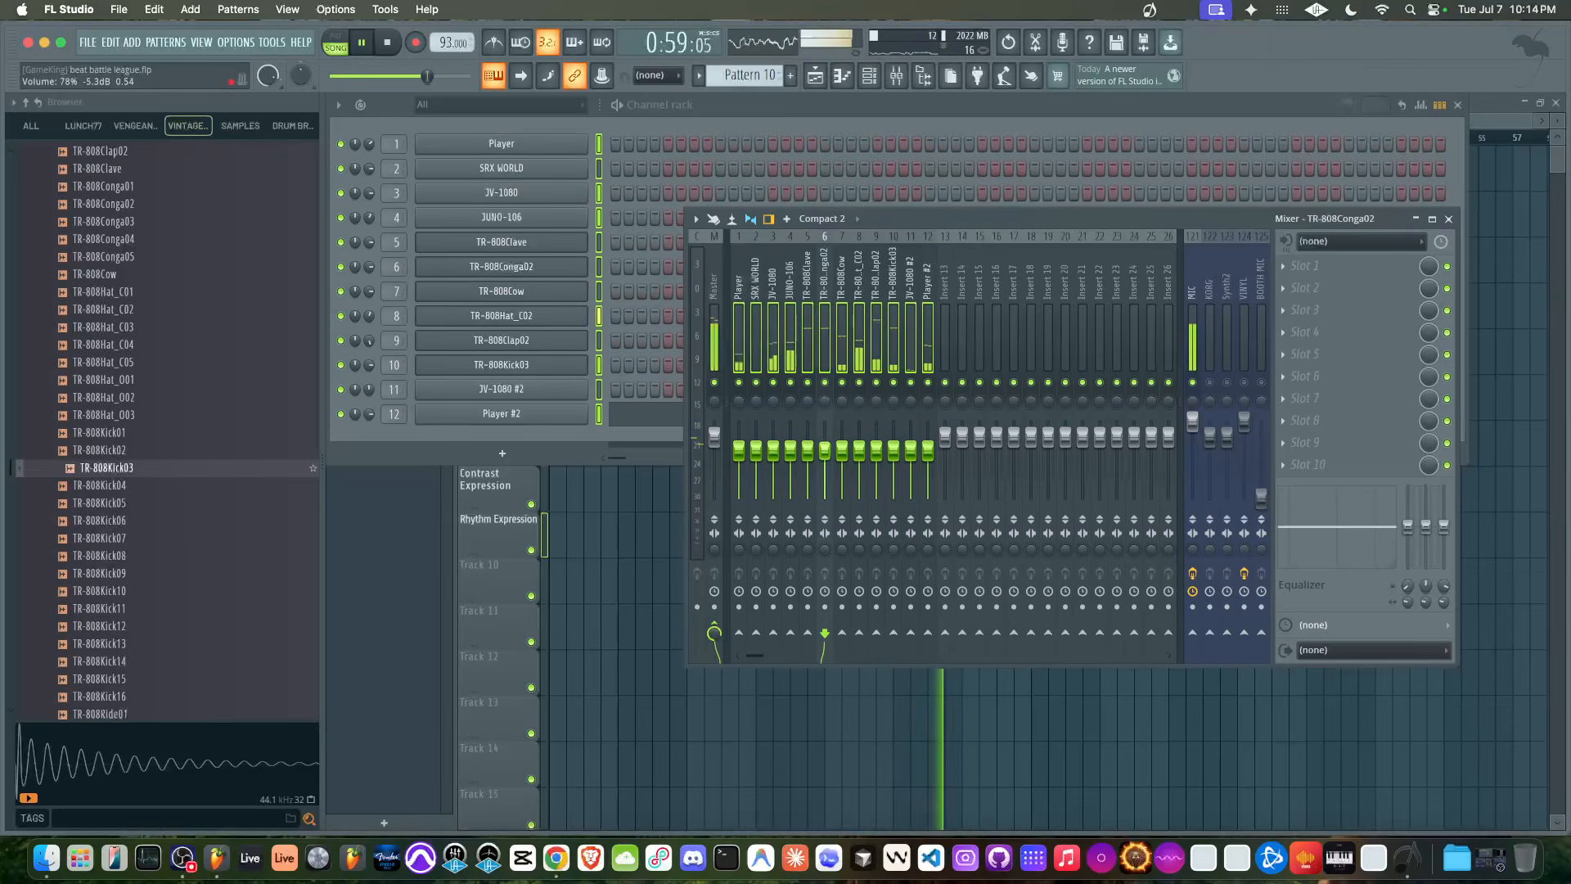
click(790, 344)
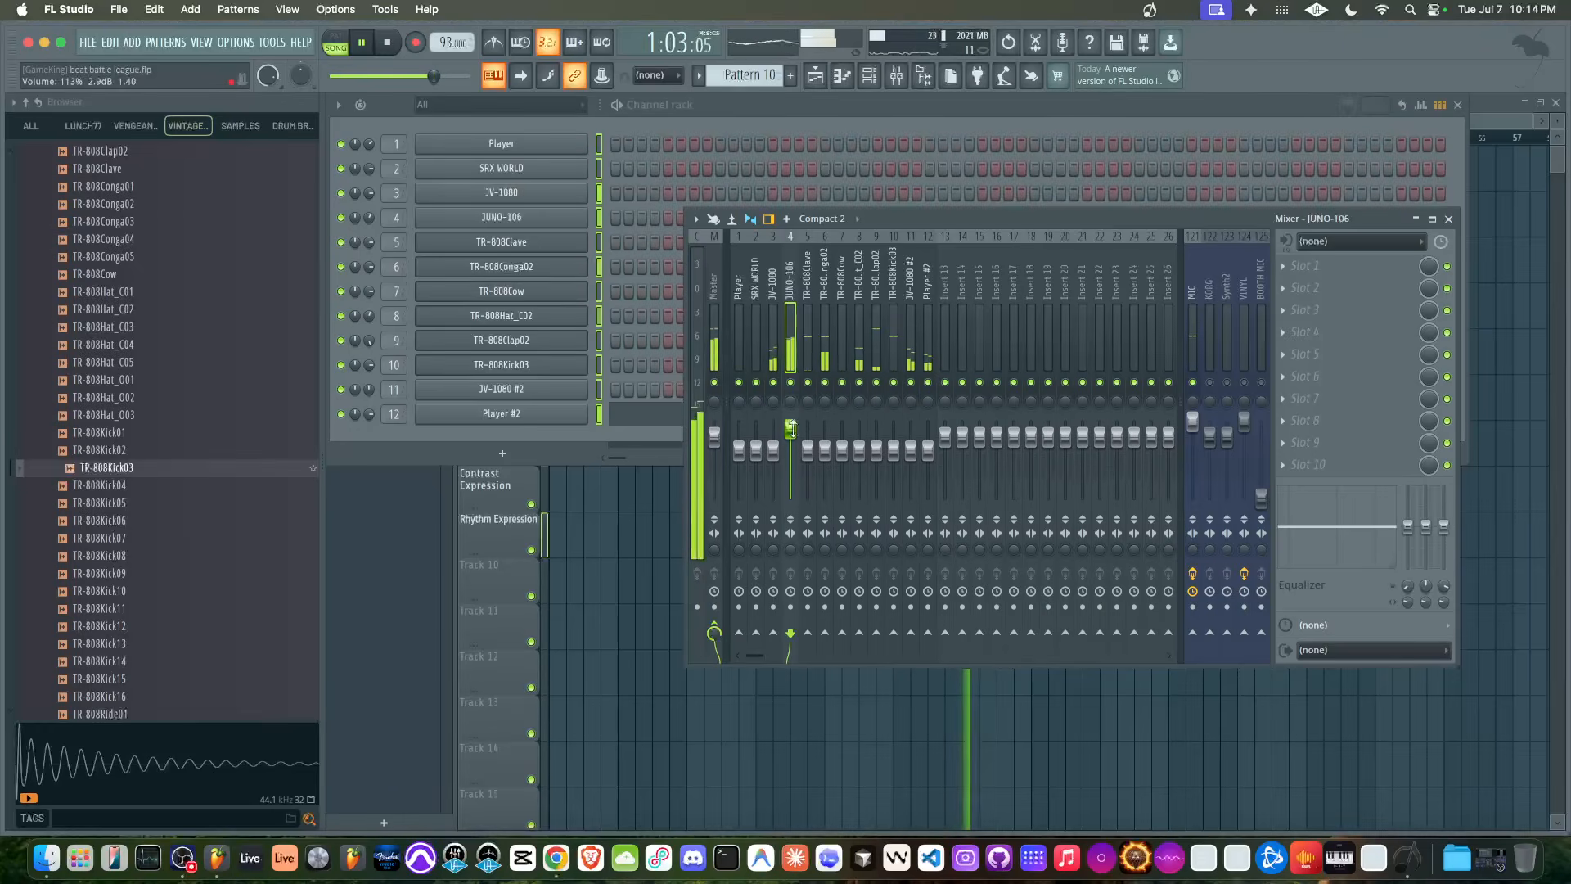
Examine the JUNO-106 notes of Pattern 6 in the piano roll and return to the mixer
right_click(657, 530)
double_click(794, 267)
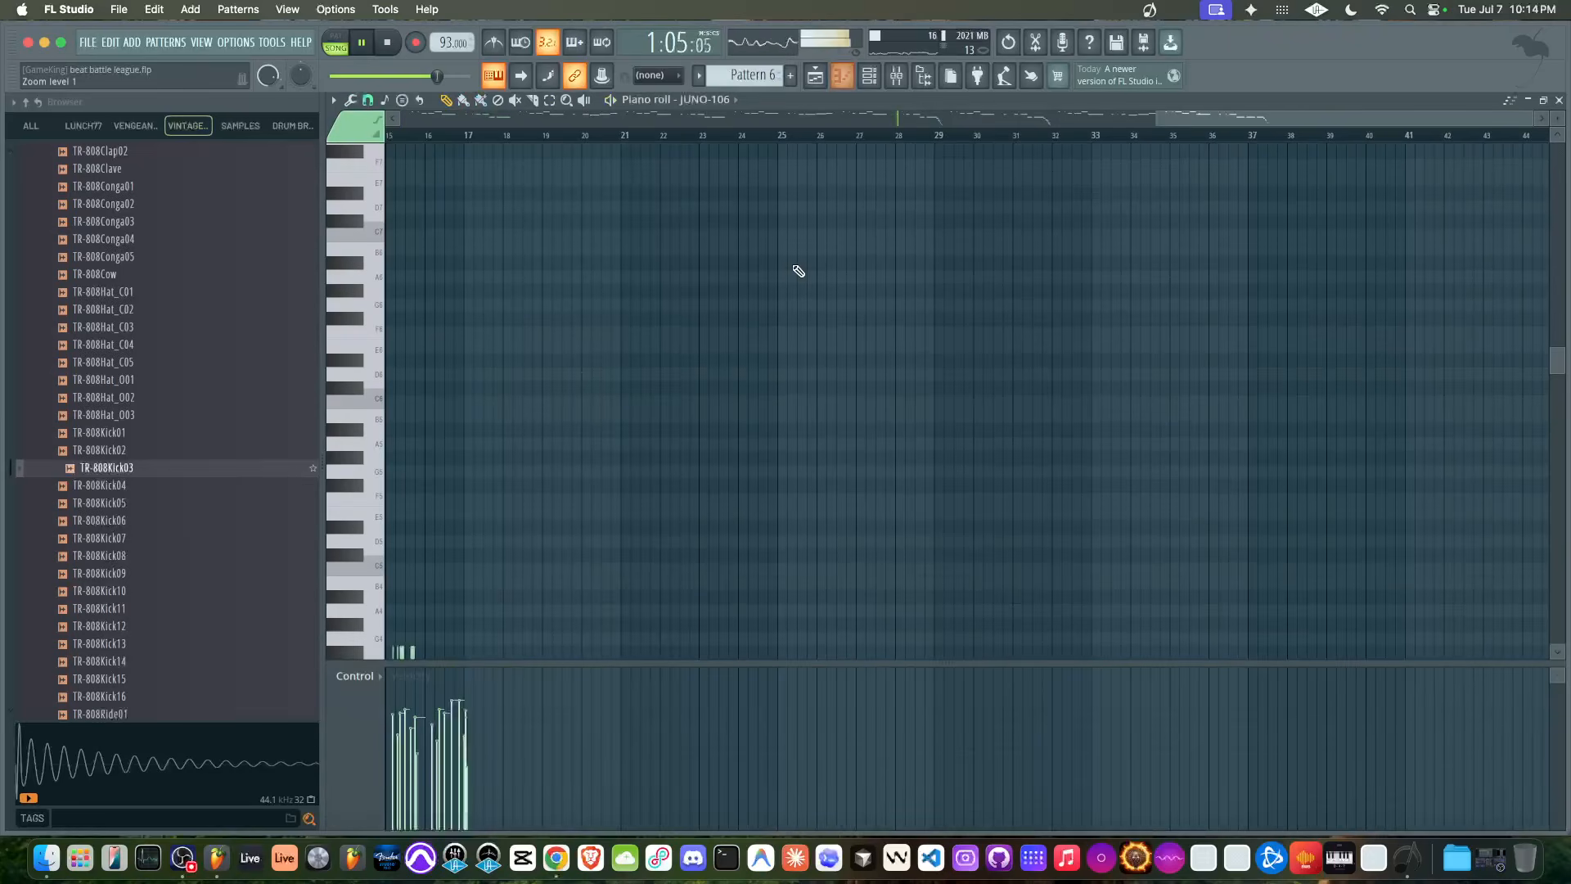
scroll(798, 270, down, 10)
scroll(737, 260, left, 6)
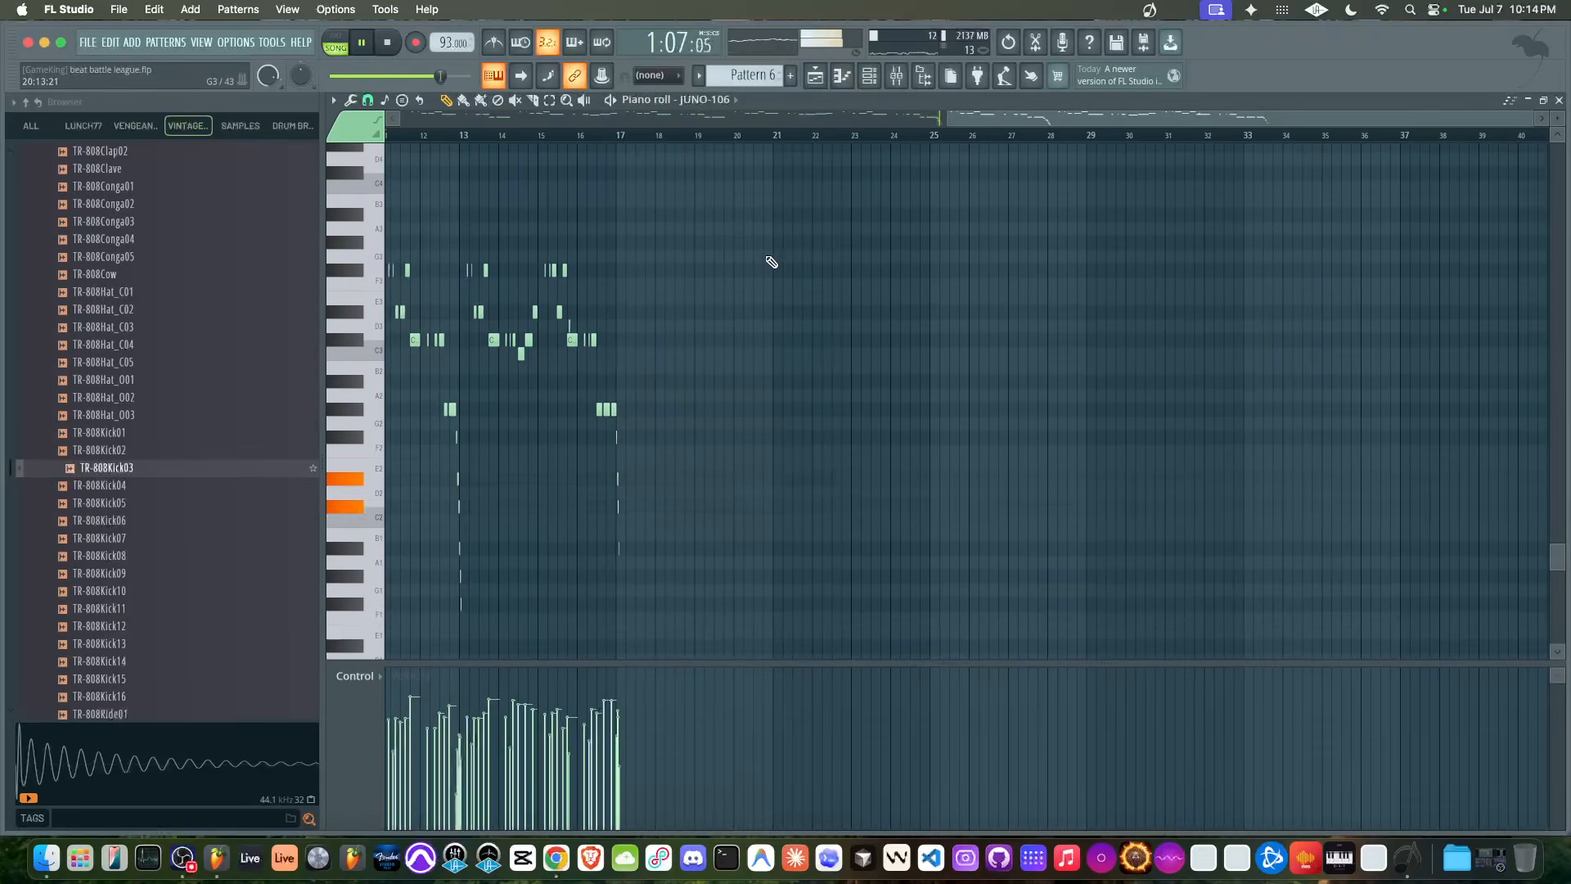
click(829, 85)
click(897, 75)
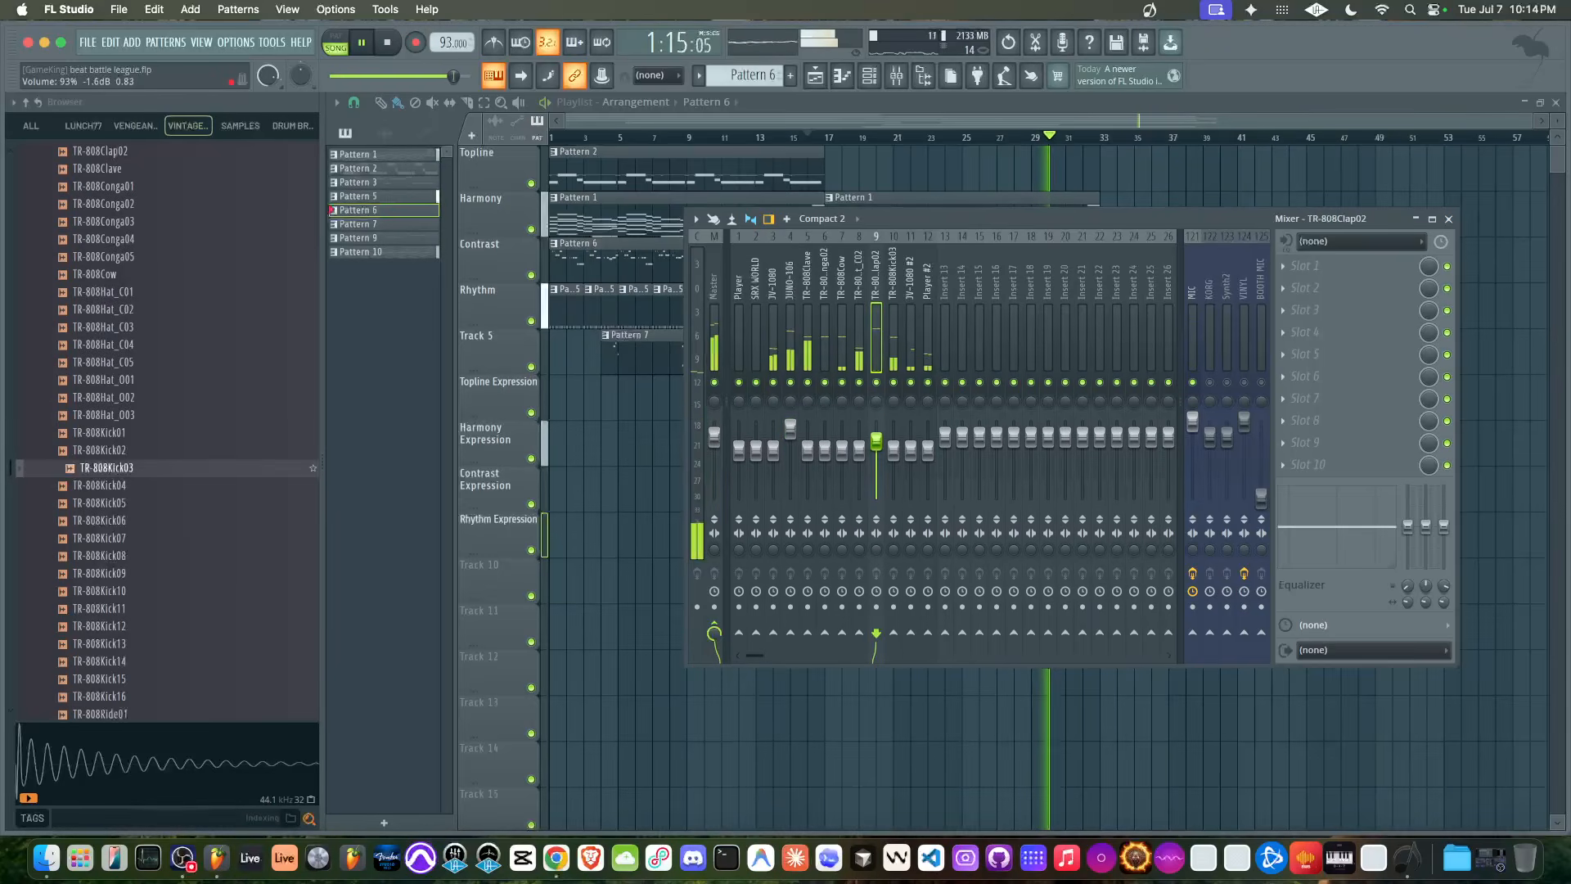
Raise the mixer faders of TR-808Clap02 to about 93% and of TR-808Kick03, TR-808Conga02, TR-808Clave and JV-1080 slightly, and stop playback
drag(885, 451, 885, 442)
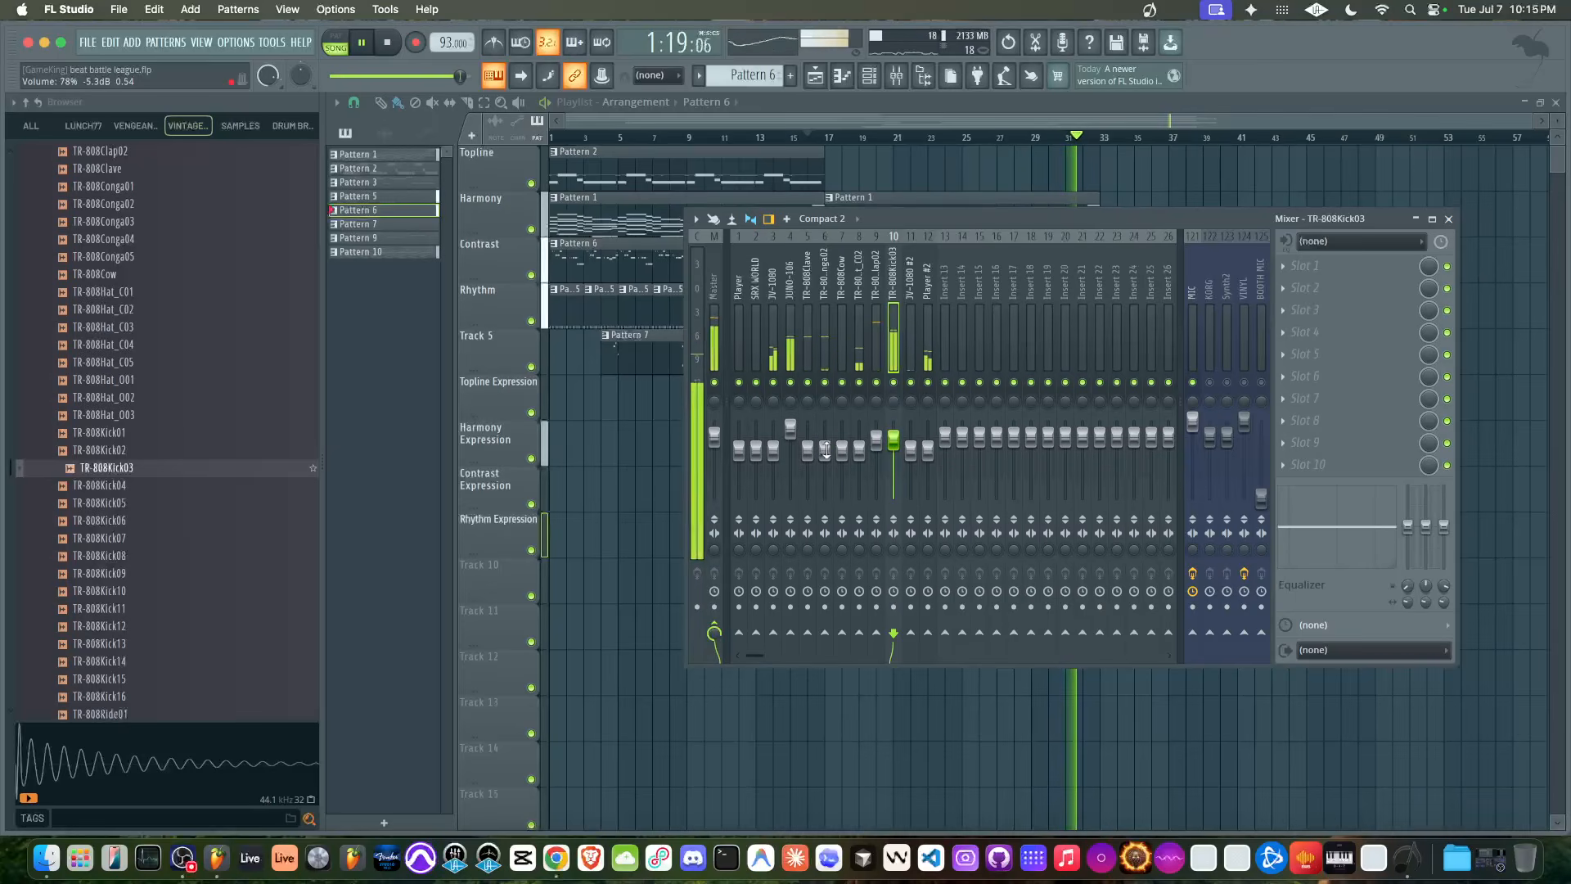
drag(807, 448, 774, 434)
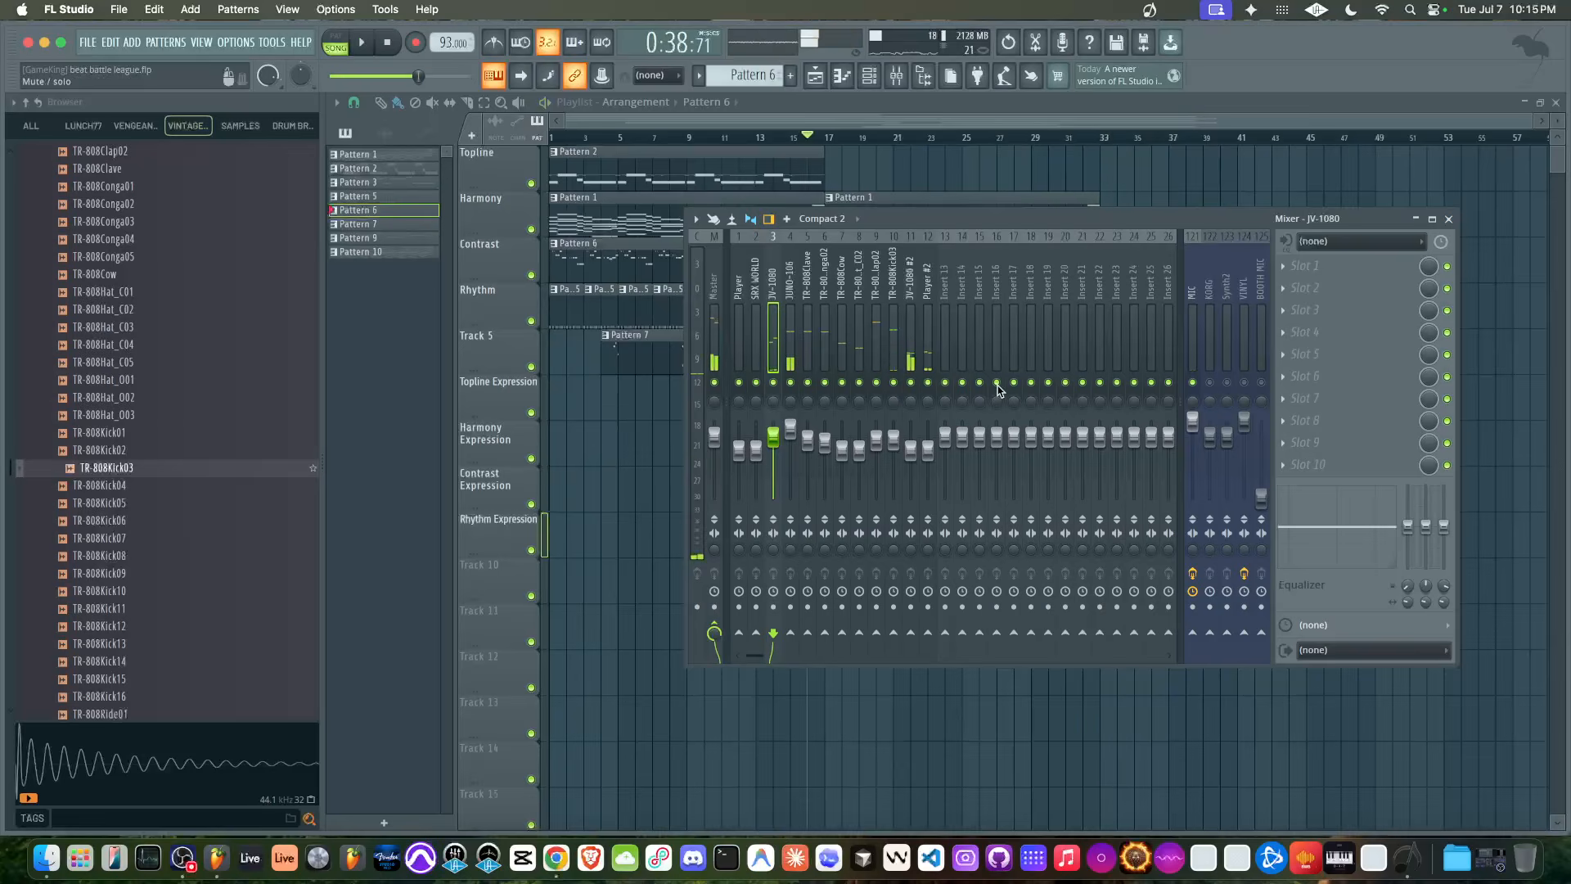
click(388, 42)
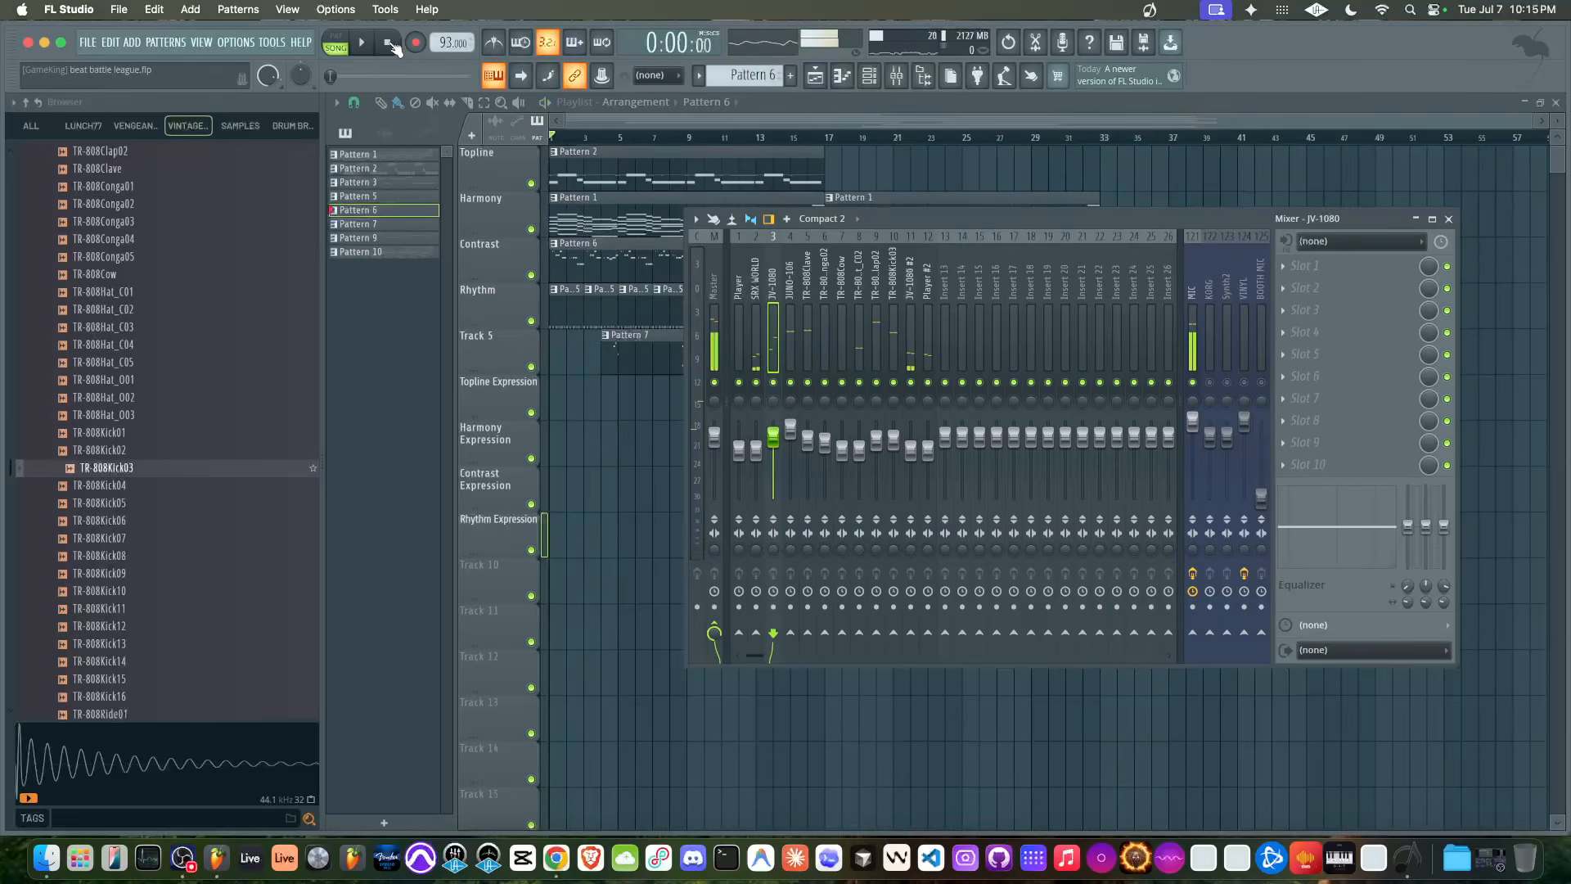
Make the first clip on the Contrast track unique and transpose its JUNO-106 notes up an octave during playback
key(space)
key(F9)
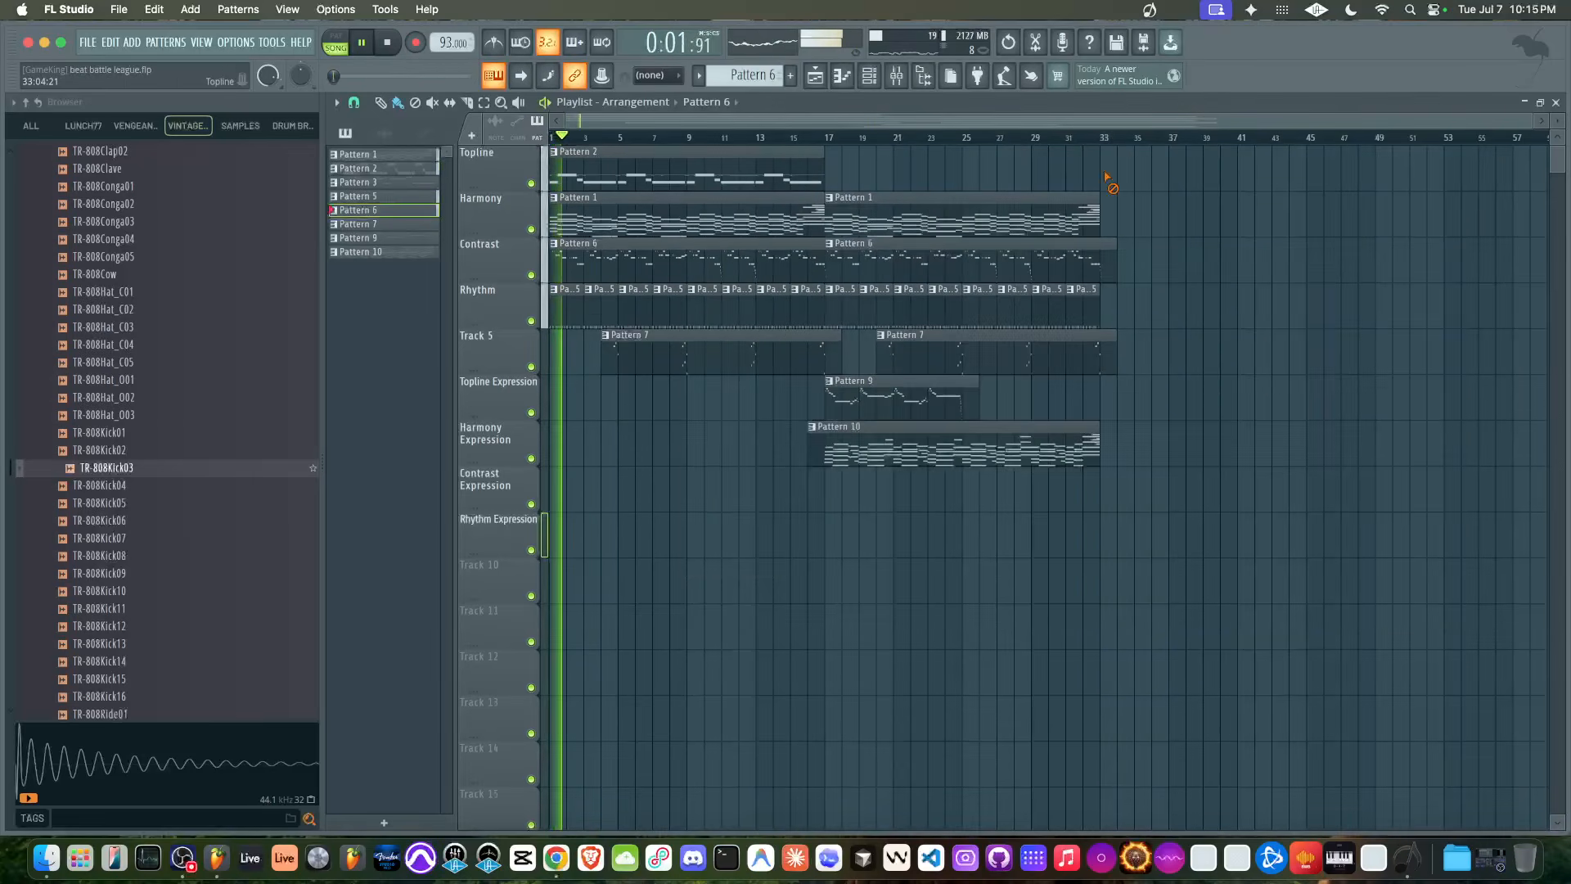
right_click(553, 253)
click(605, 389)
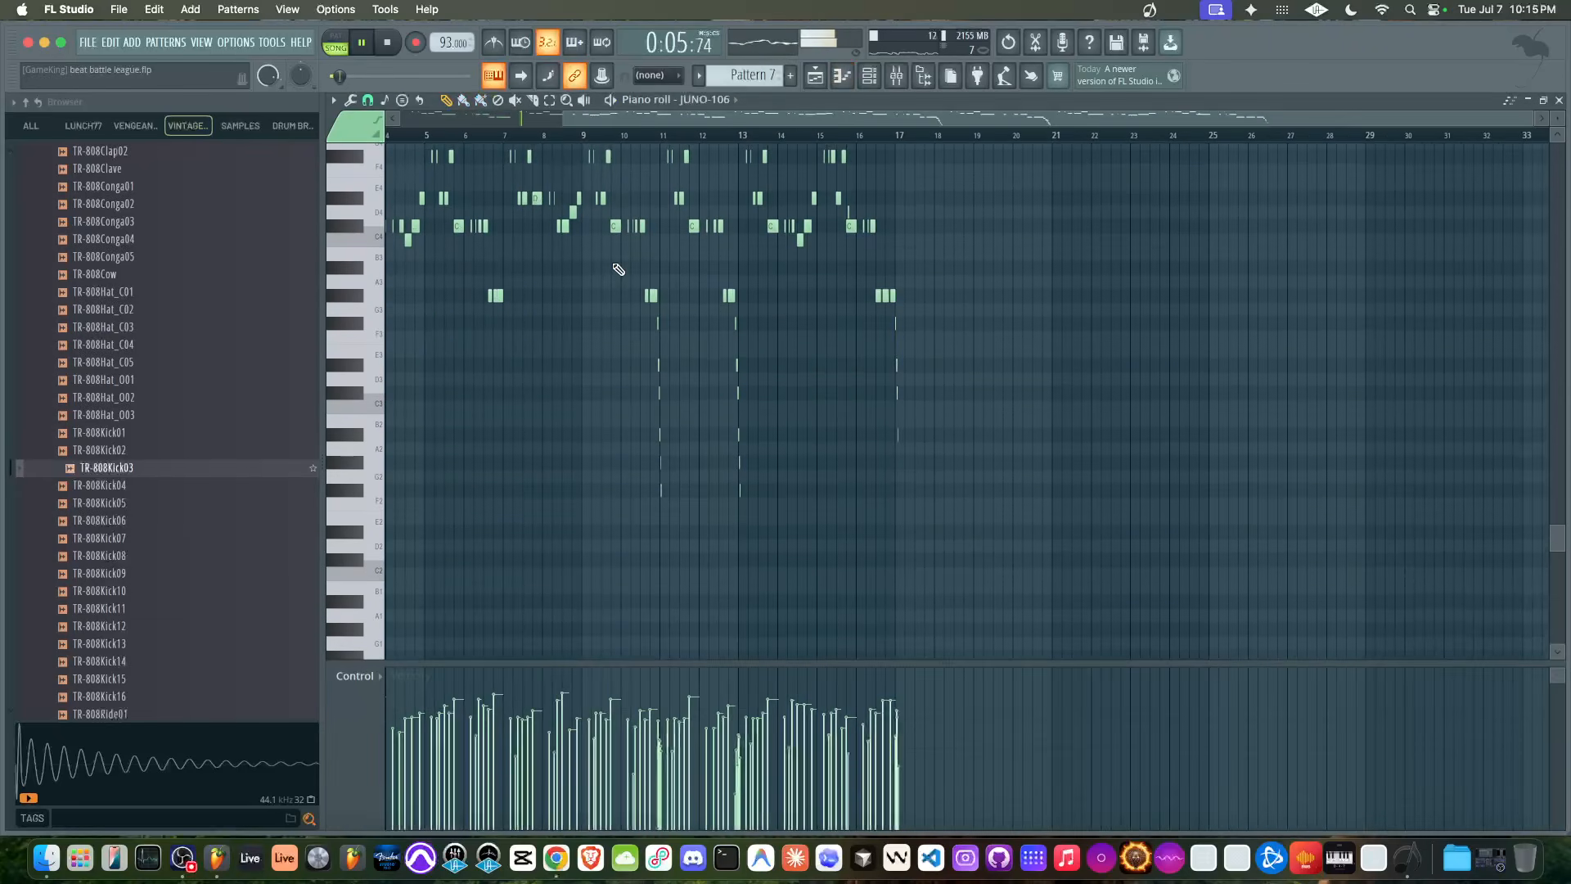
key(F7)
key(F9)
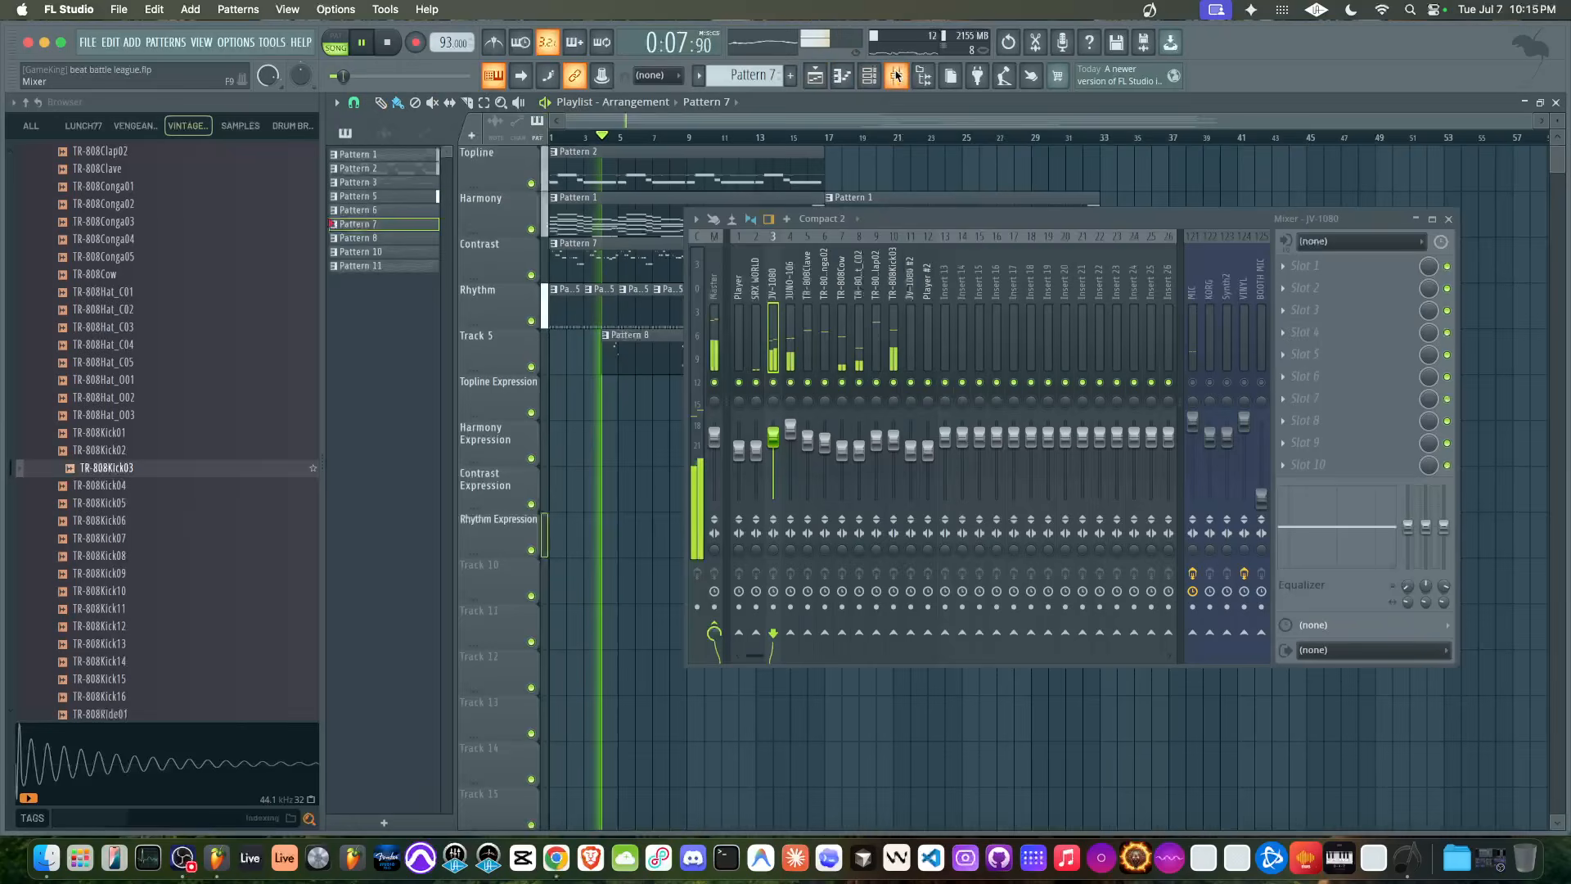
Play the song from the start and check the mixer levels and the playlist arrangement
key(space)
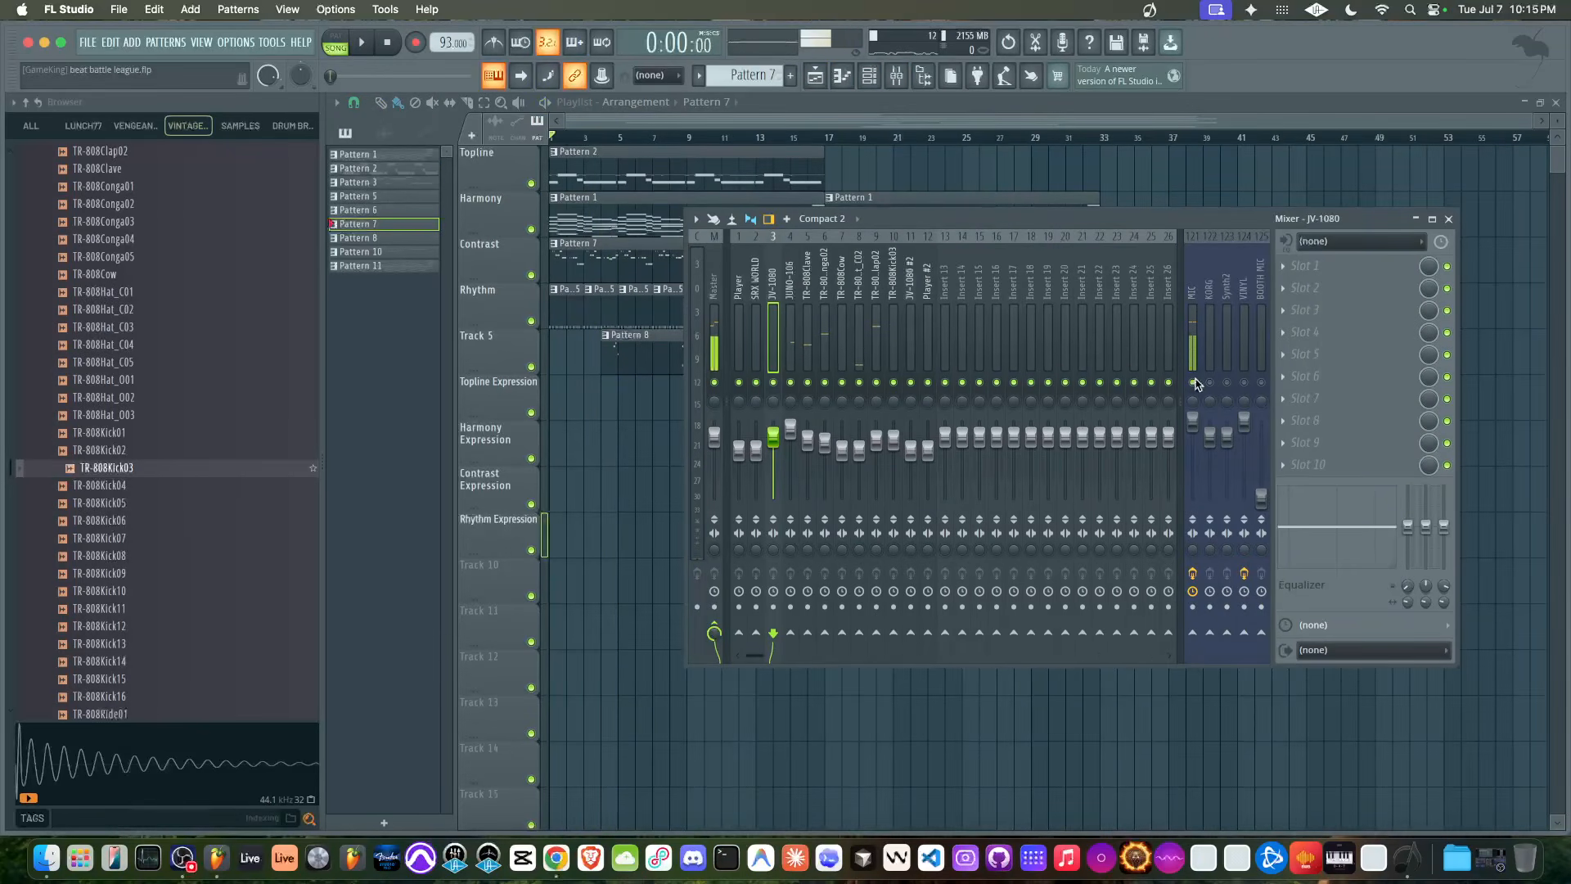
key(space)
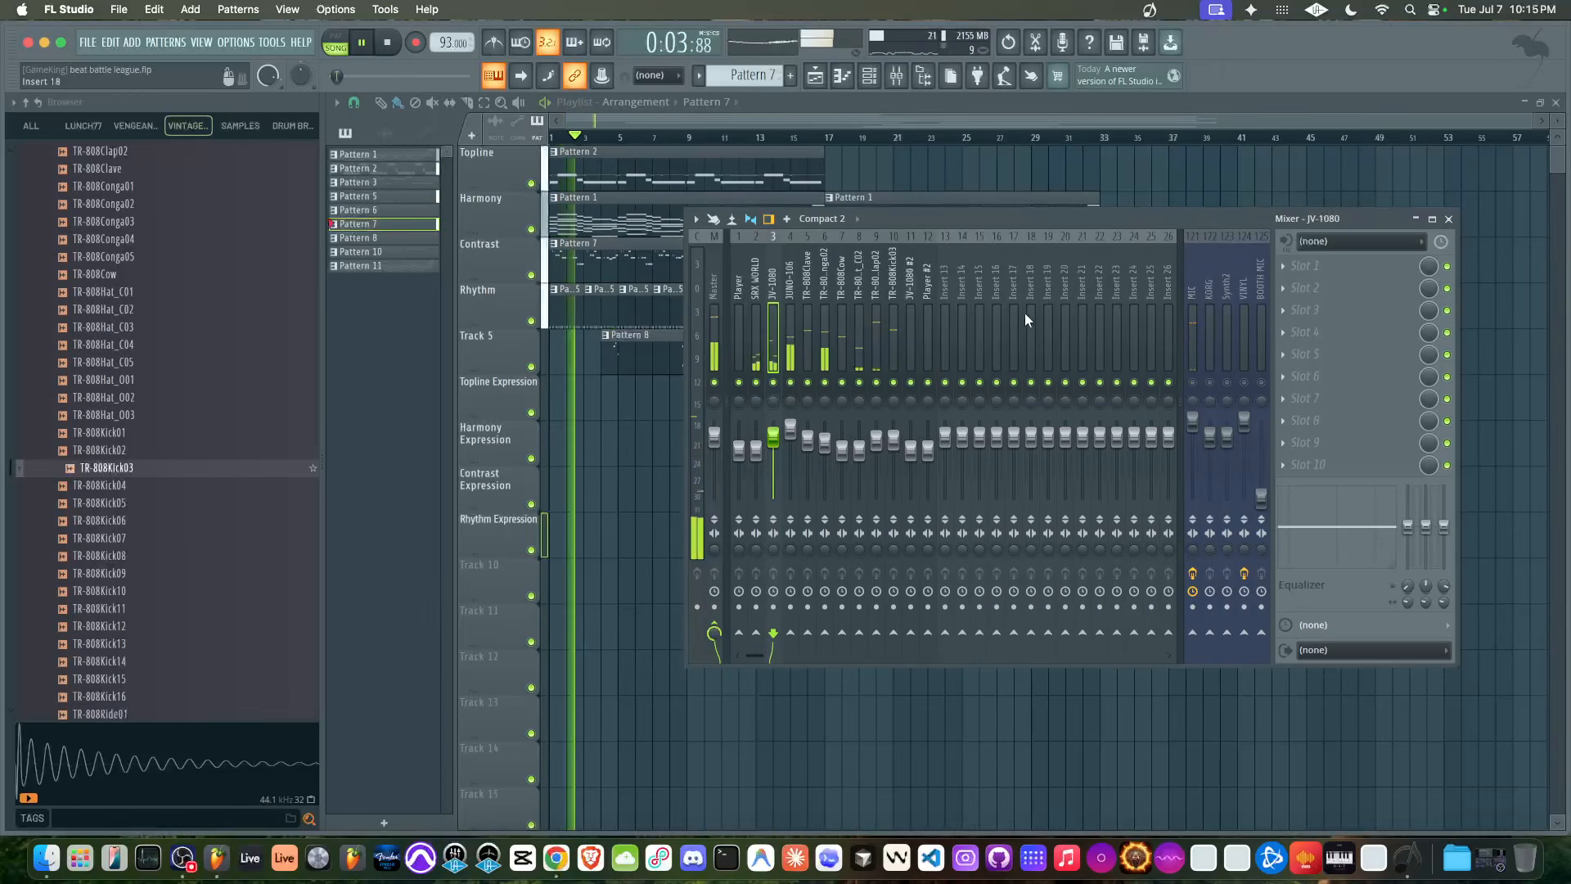
key(F9)
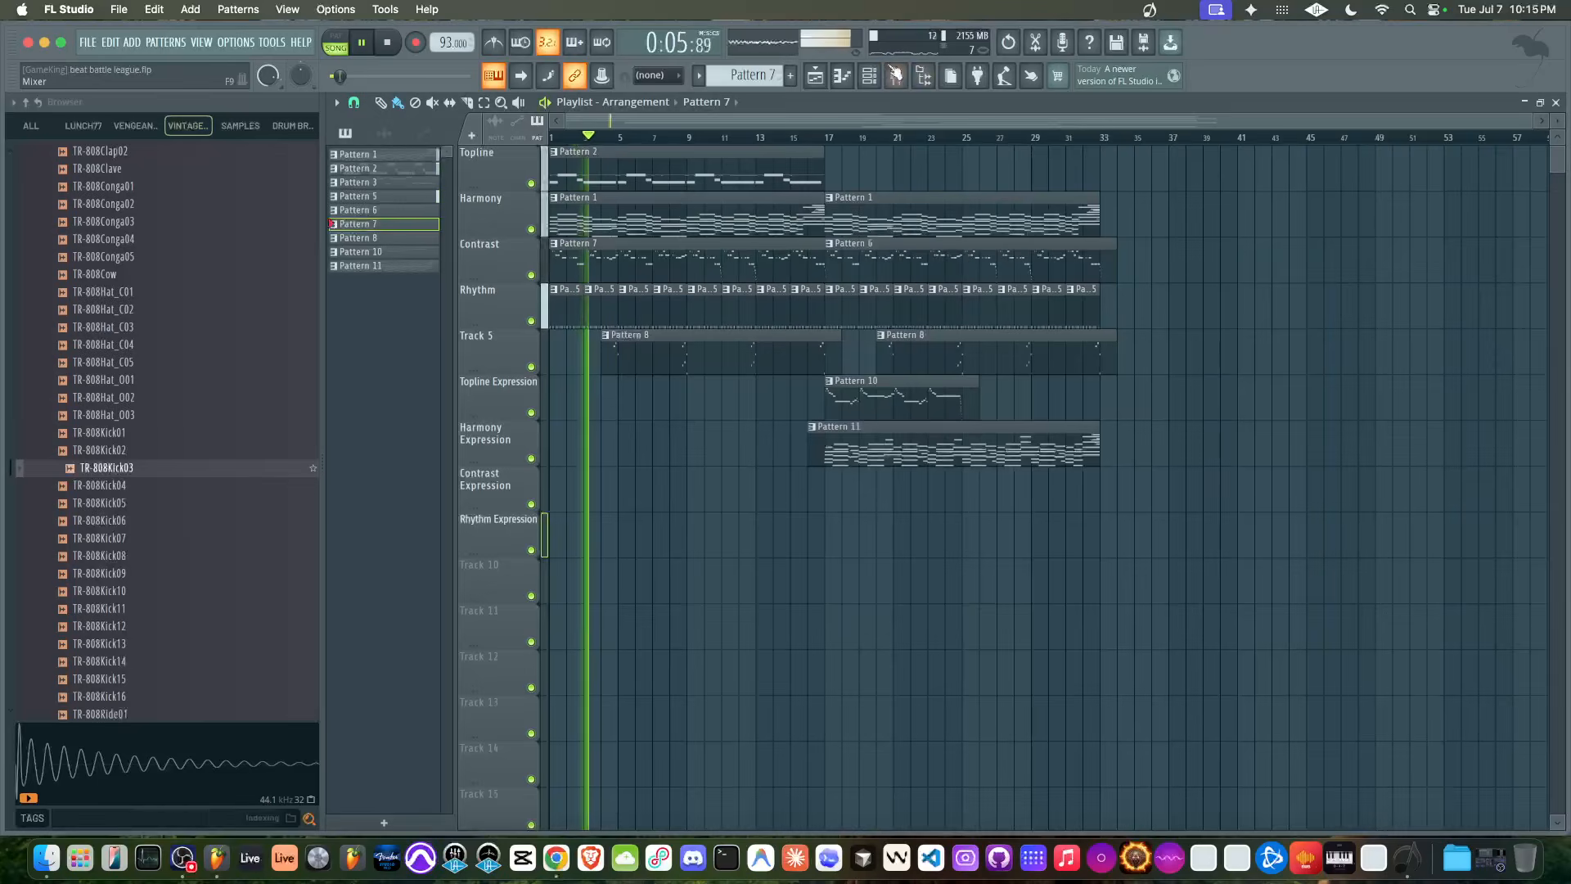
key(F9)
key(space)
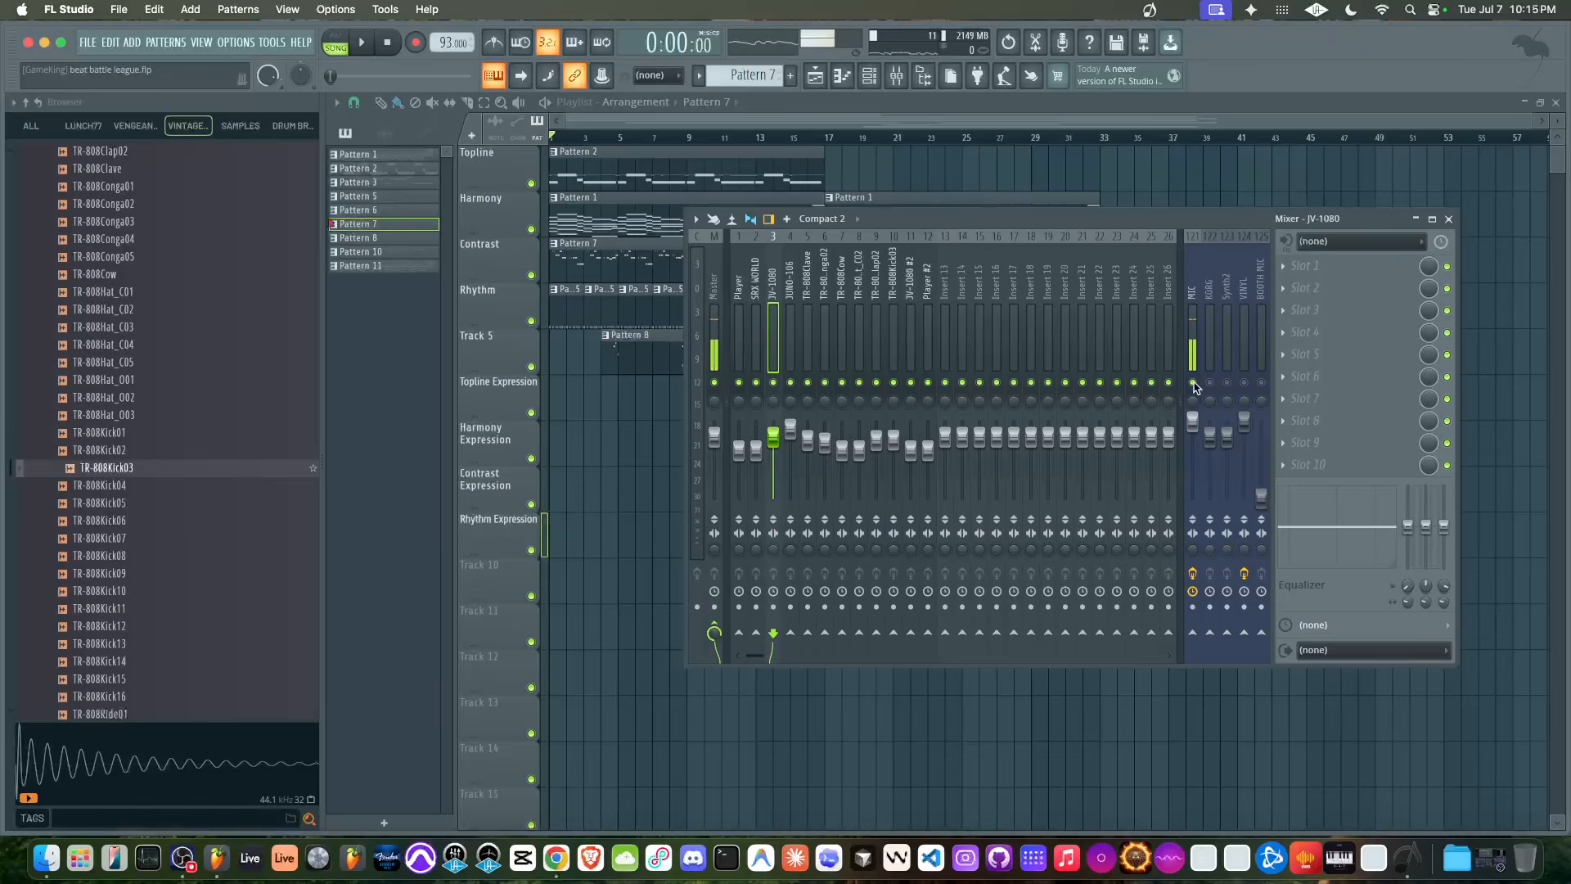
key(space)
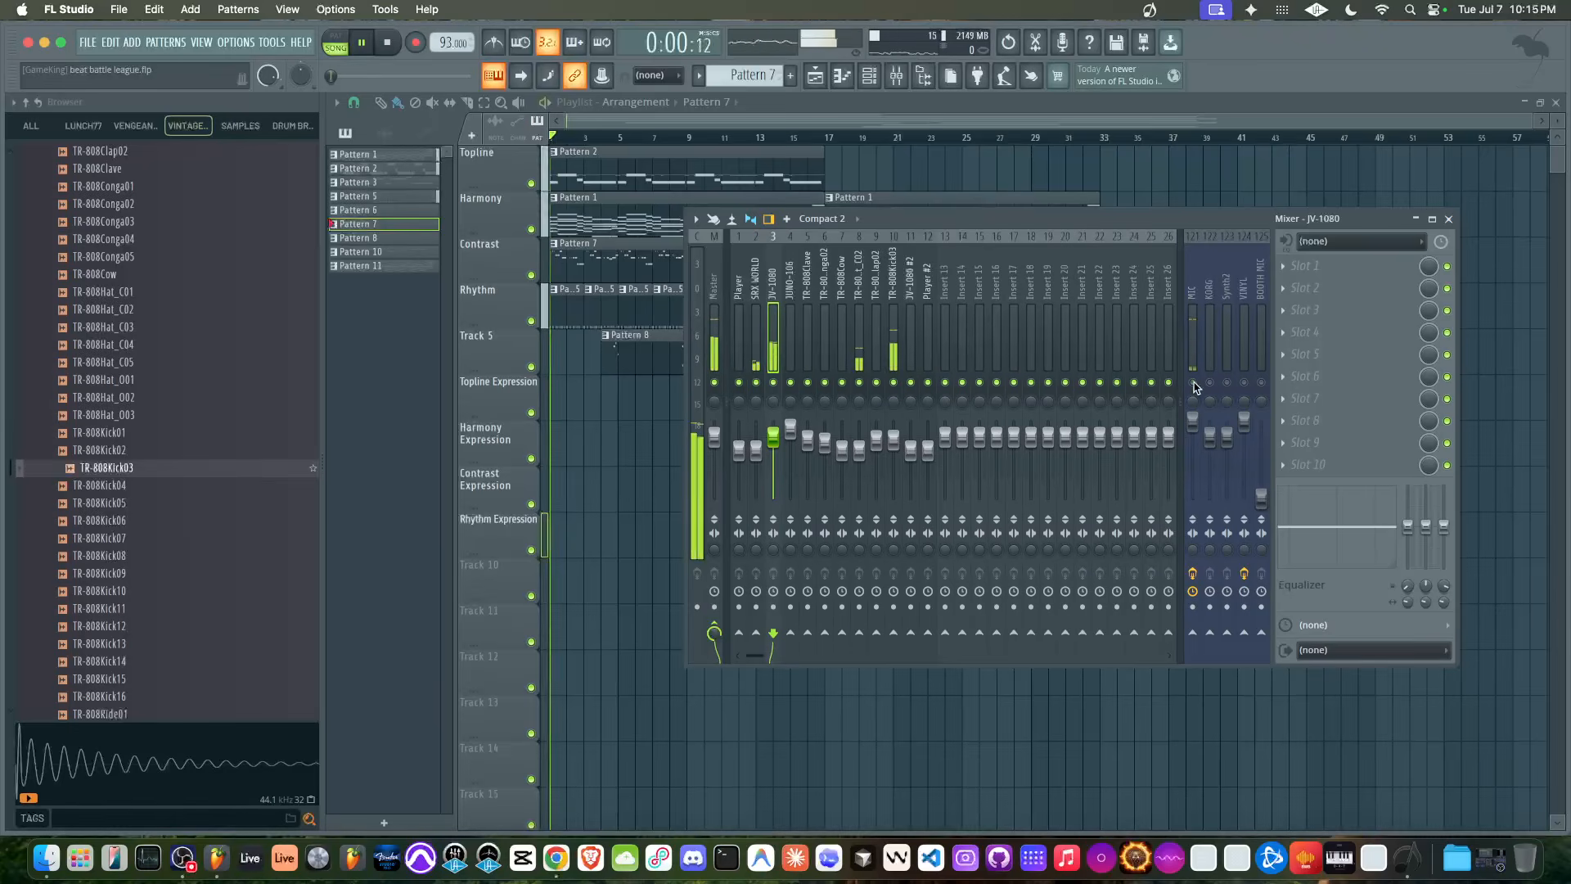
key(F9)
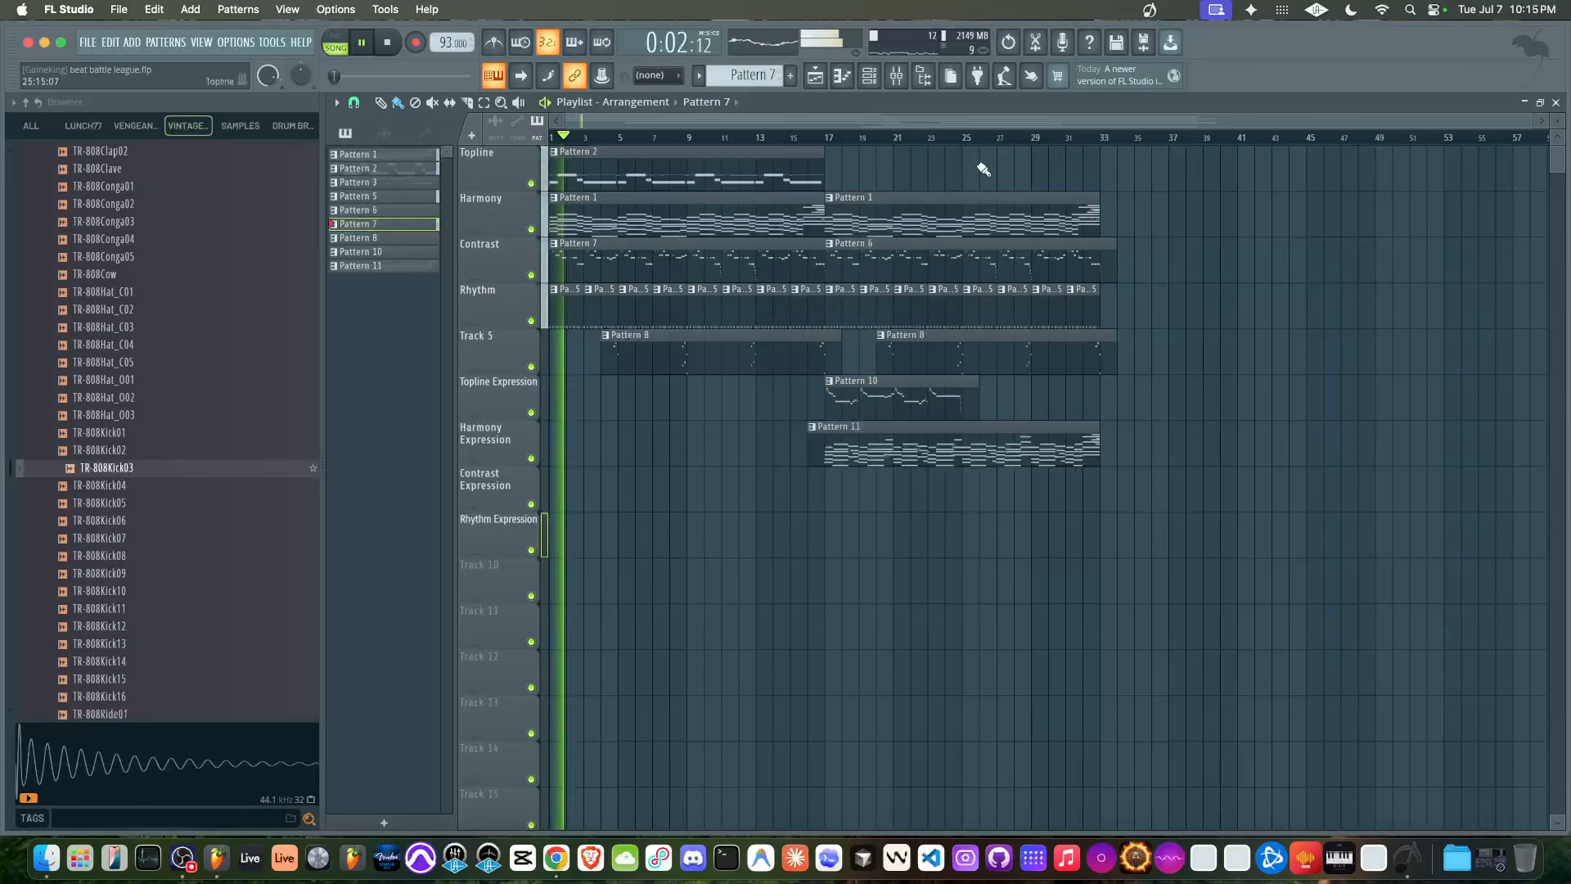
Pan the TR-808Clave, TR-808Conga02, TR-808Hat_C02 and TR-808Cow mixer tracks away from centre
click(871, 80)
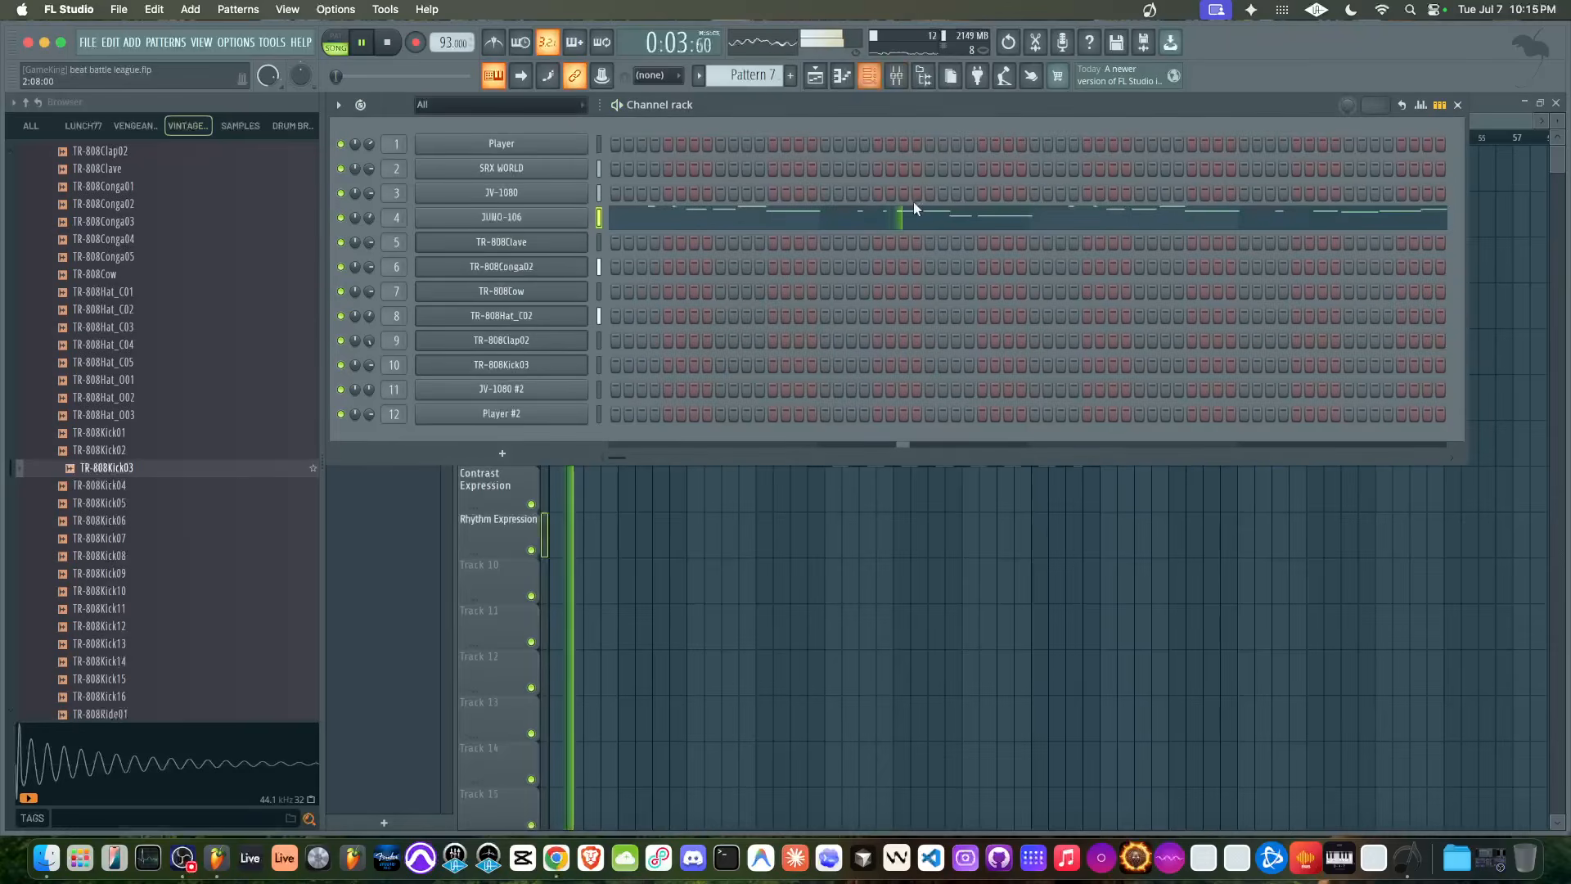
click(897, 80)
click(807, 398)
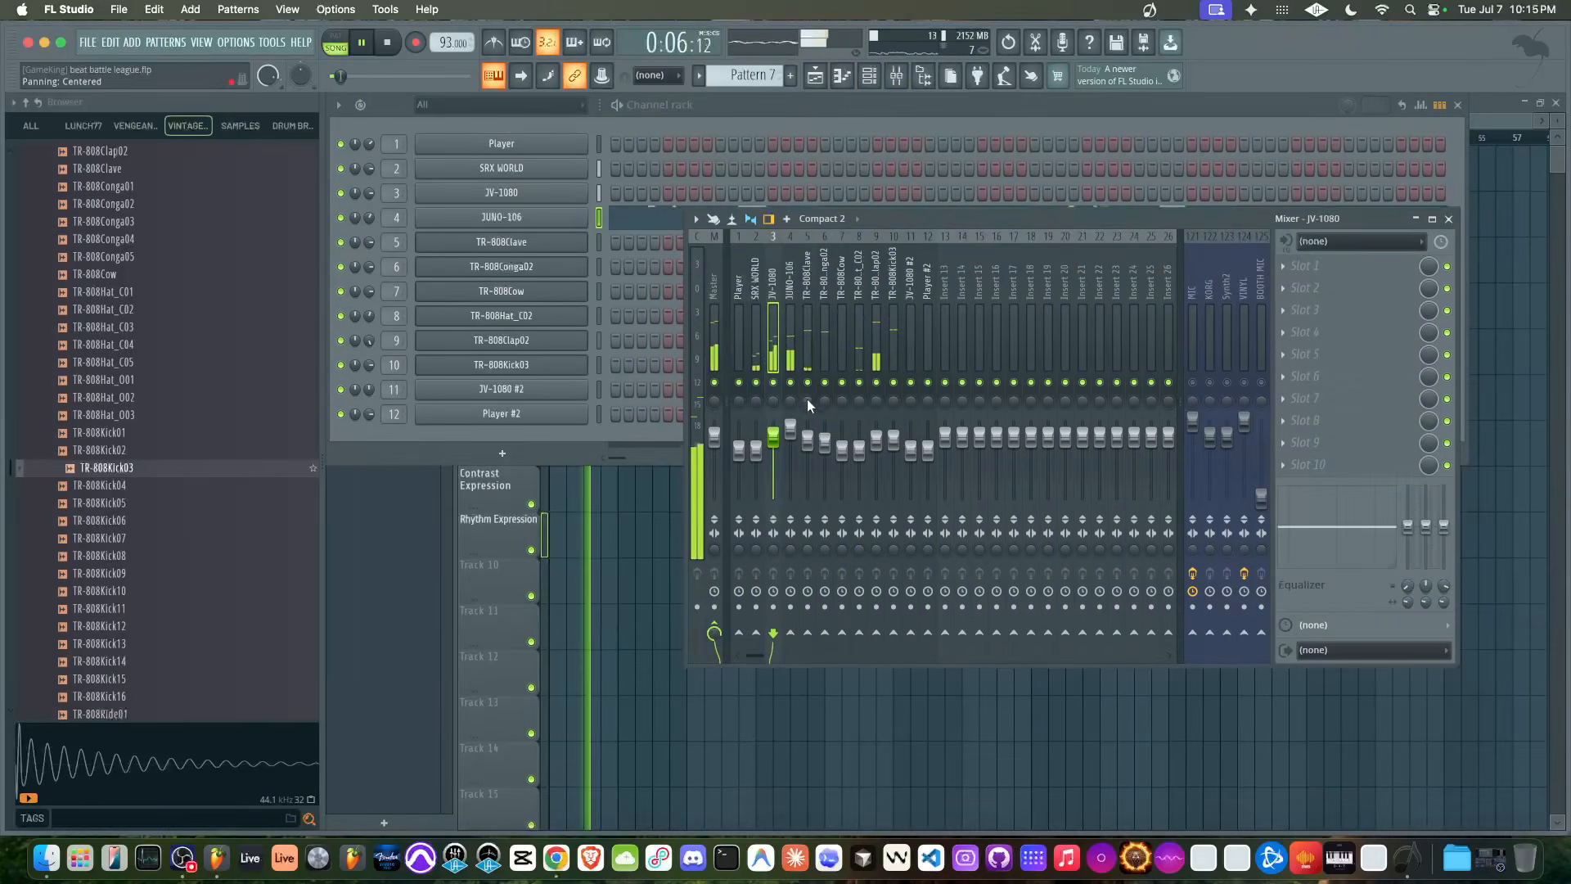
click(825, 399)
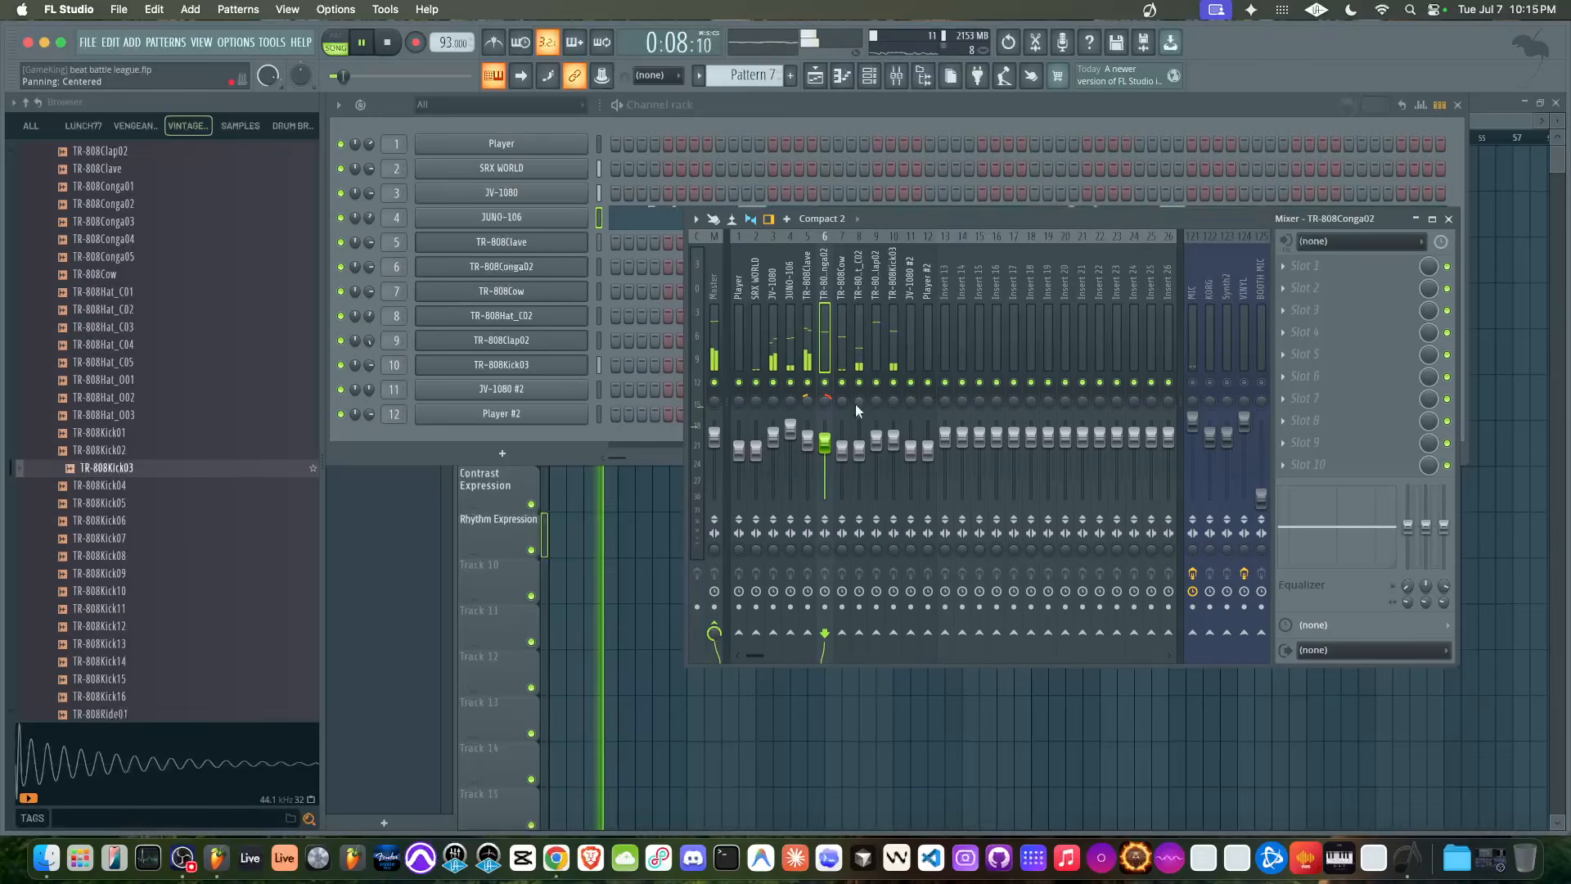
click(857, 400)
click(842, 399)
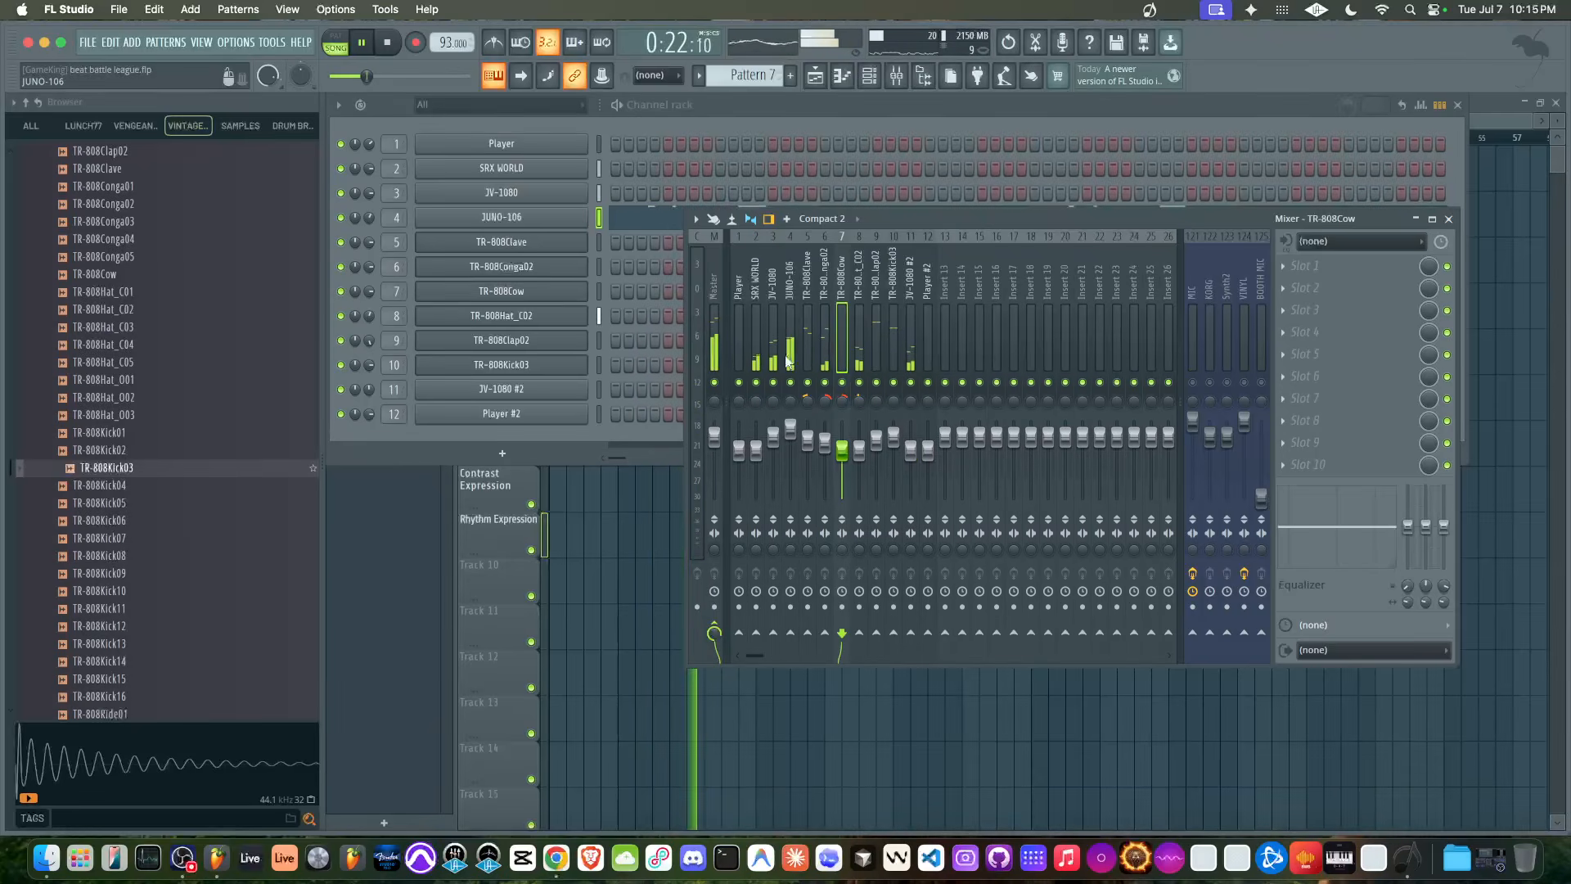
Try a cutoff of 171 in the JUNO-106, reload the BS Soft Close patch and close the synth
click(561, 217)
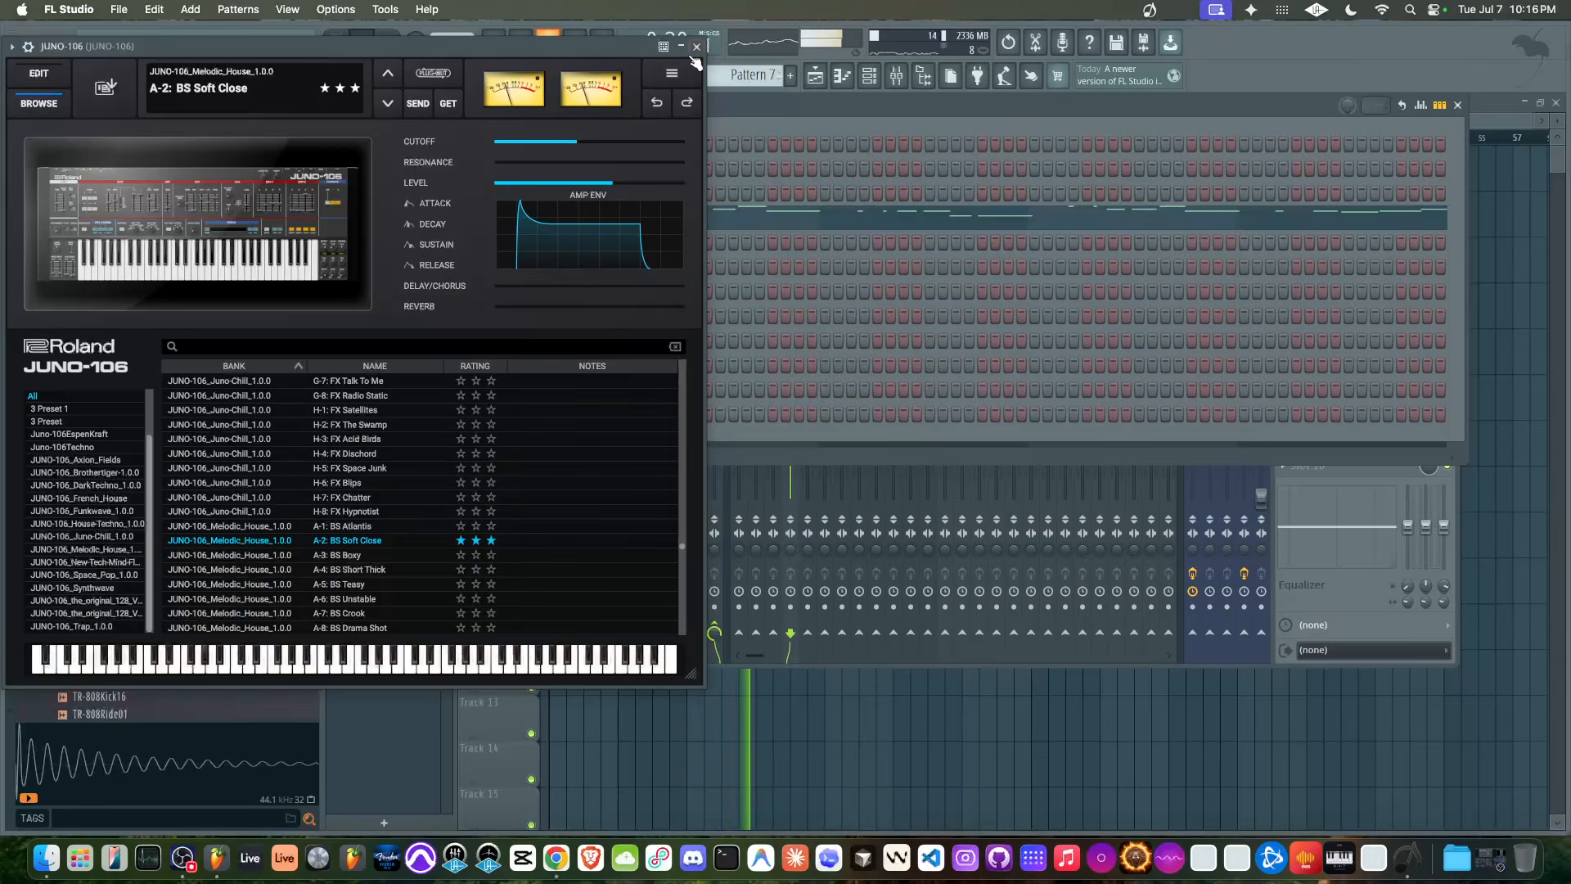
drag(581, 140, 606, 145)
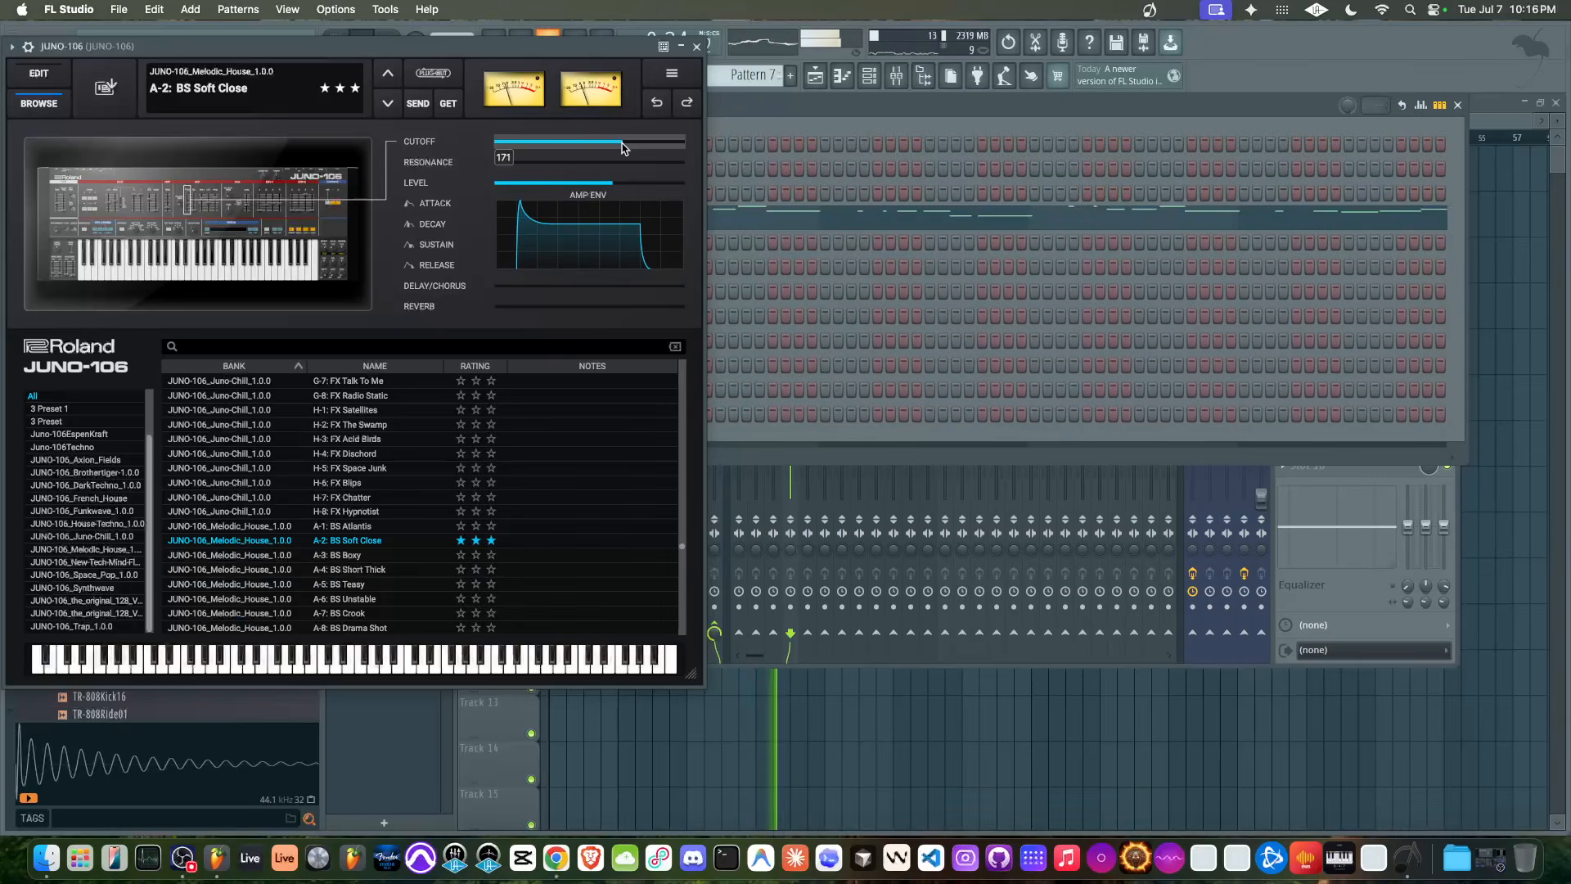
click(277, 527)
double_click(276, 541)
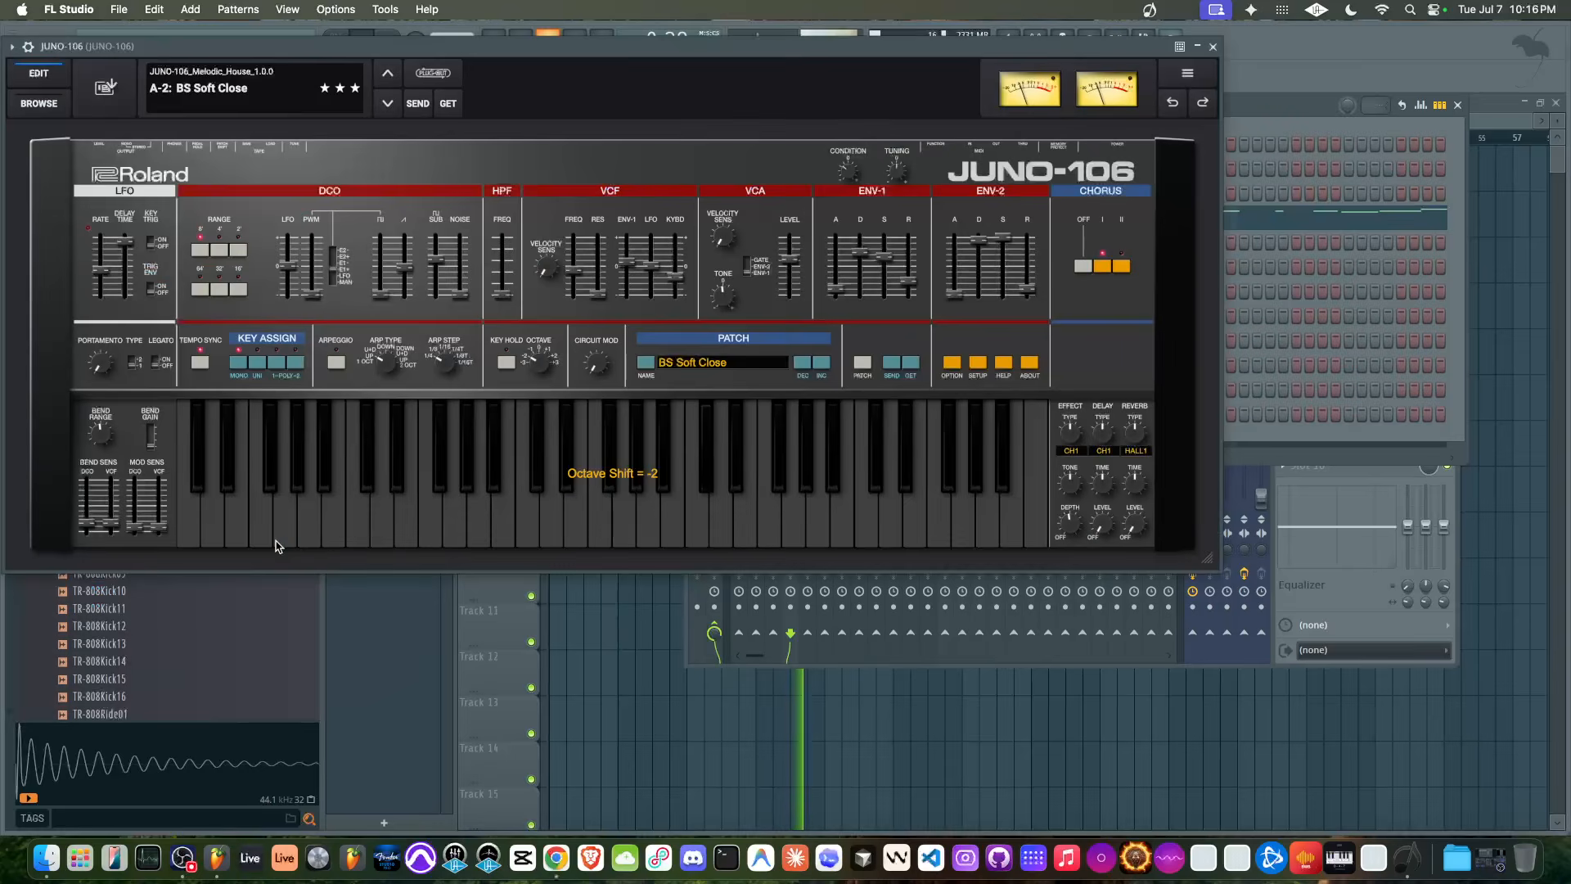
click(1212, 47)
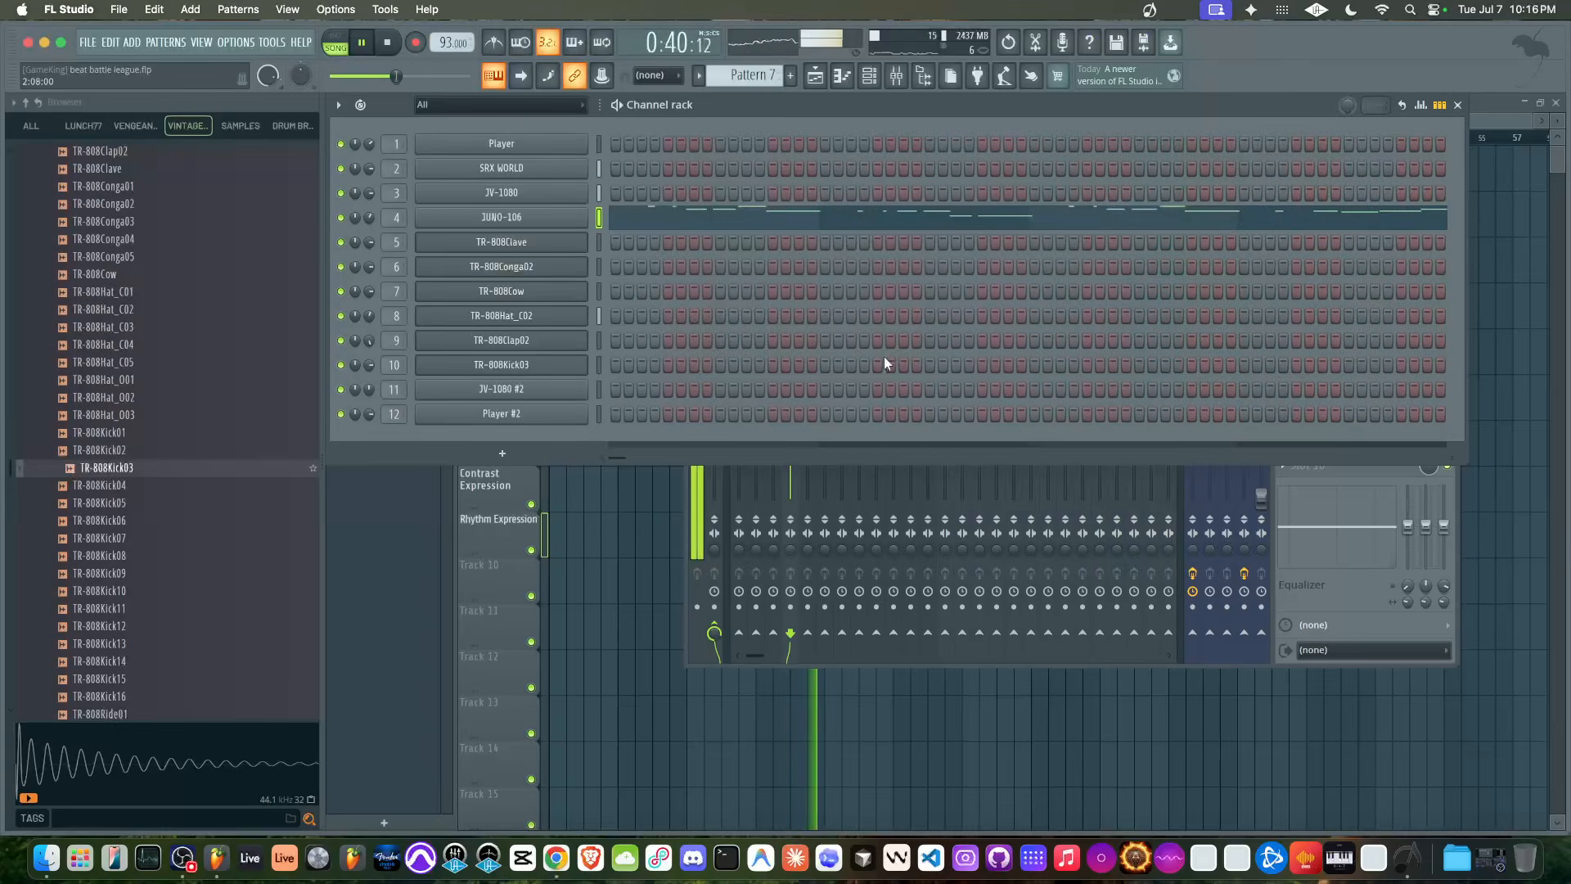
Transpose the JUNO-106 notes of Pattern 6, the second clip on the Contrast track, up an octave
right_click(618, 518)
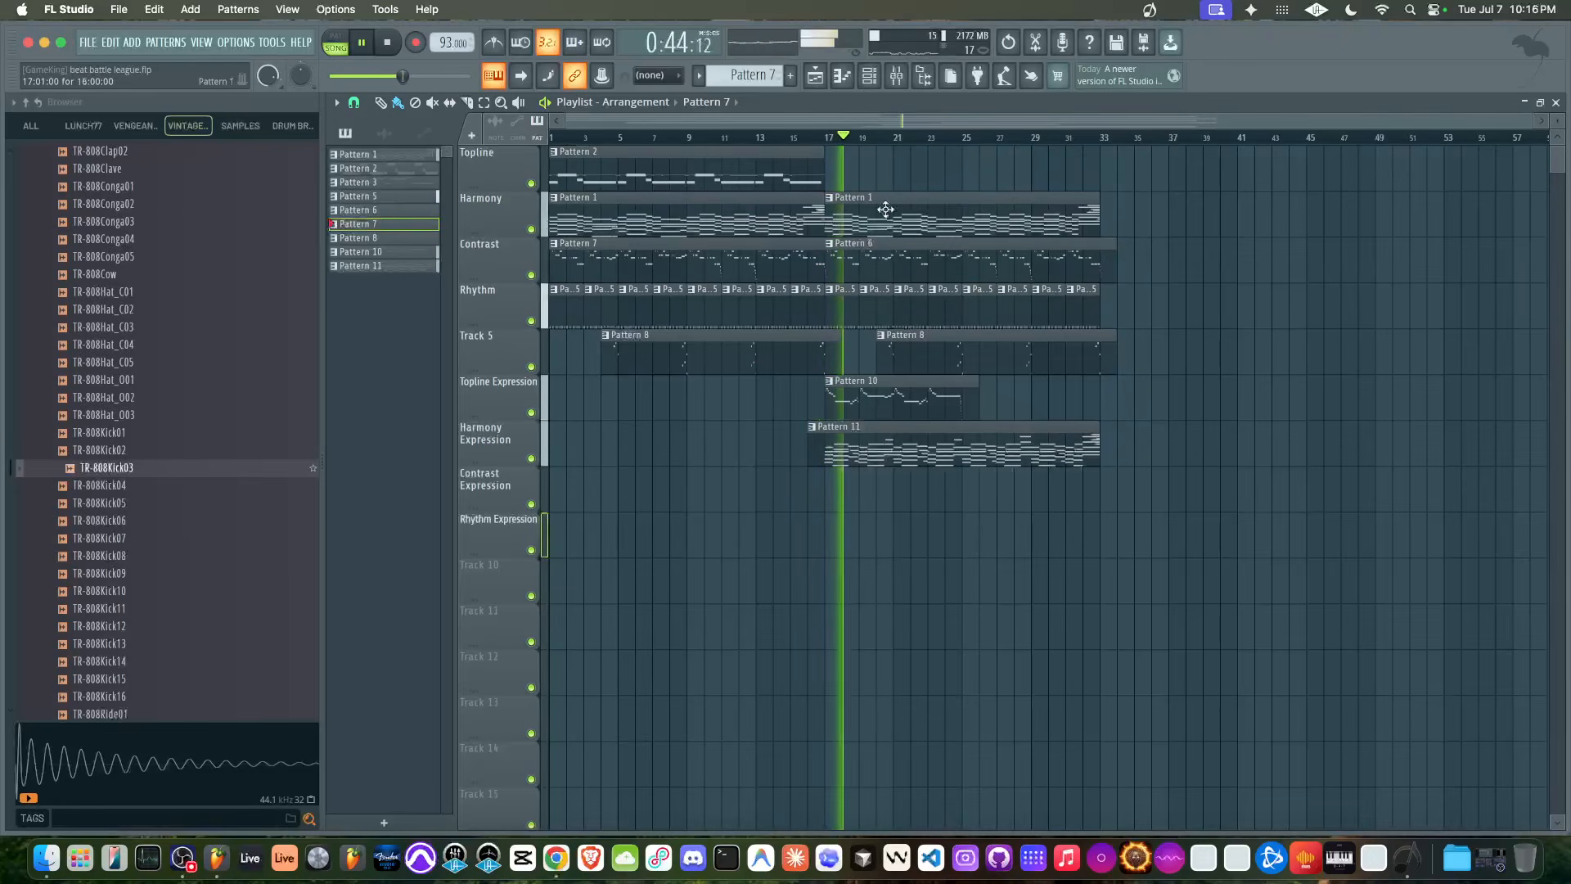
double_click(881, 267)
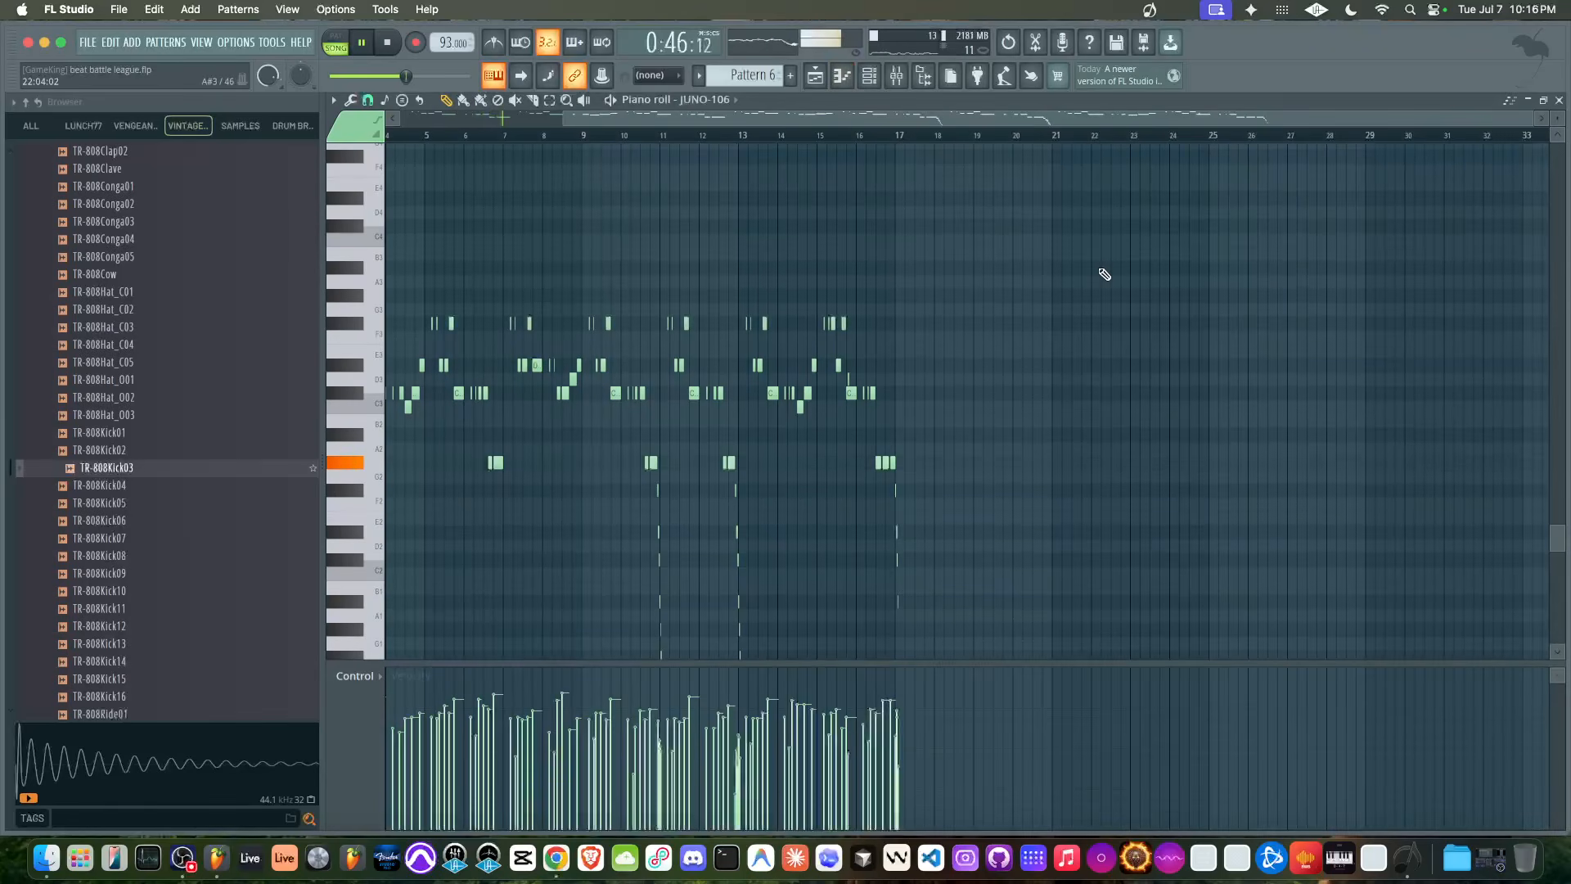
click(1558, 100)
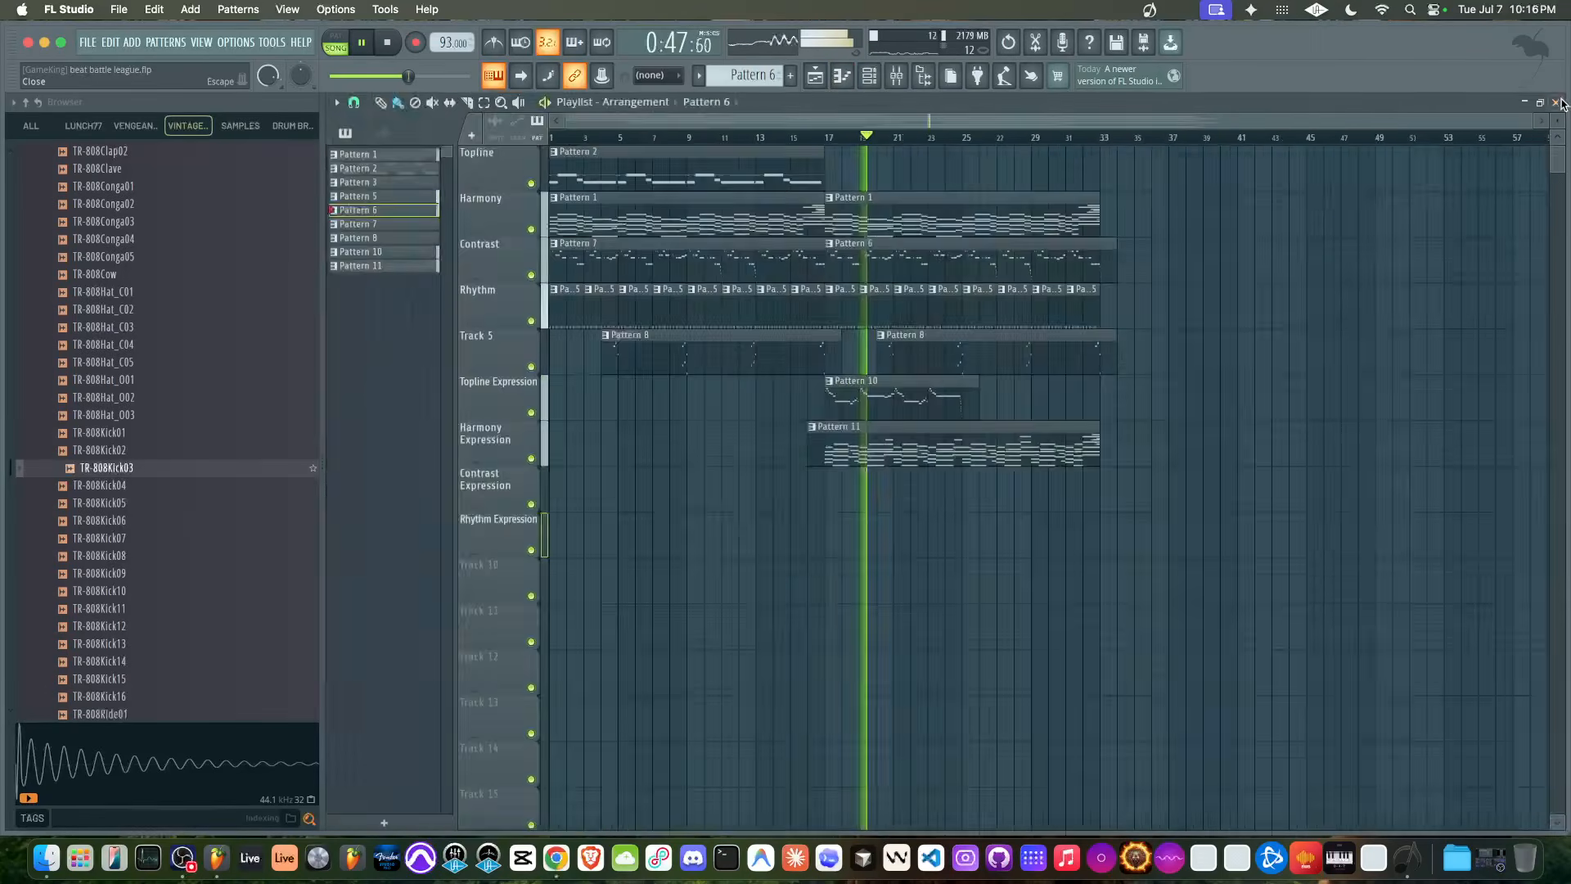
double_click(973, 251)
key(ctrl+Up)
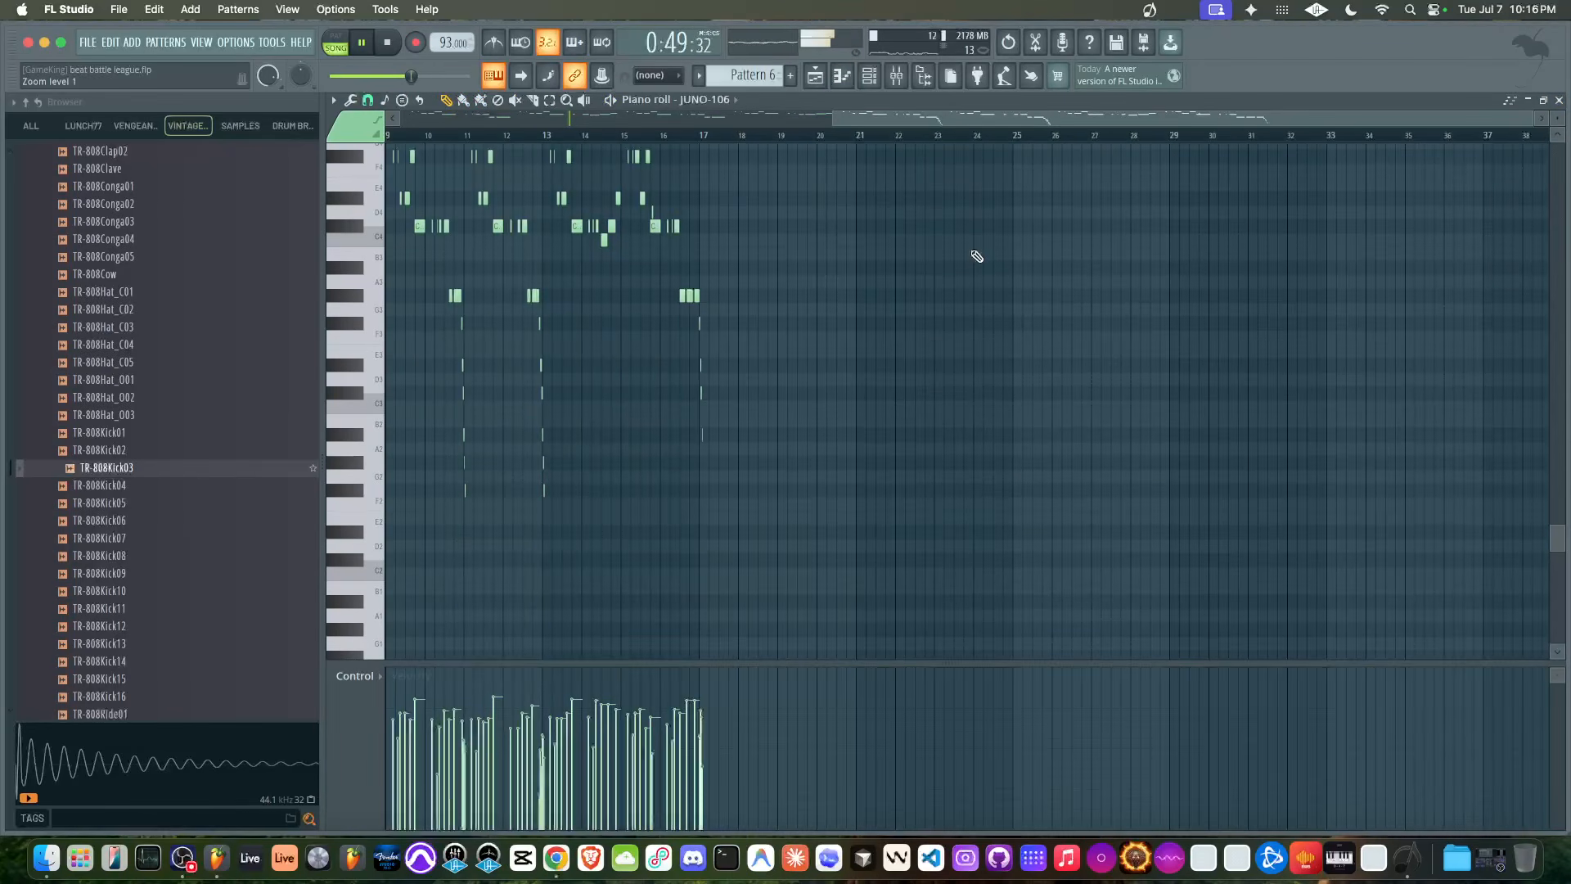
click(1559, 100)
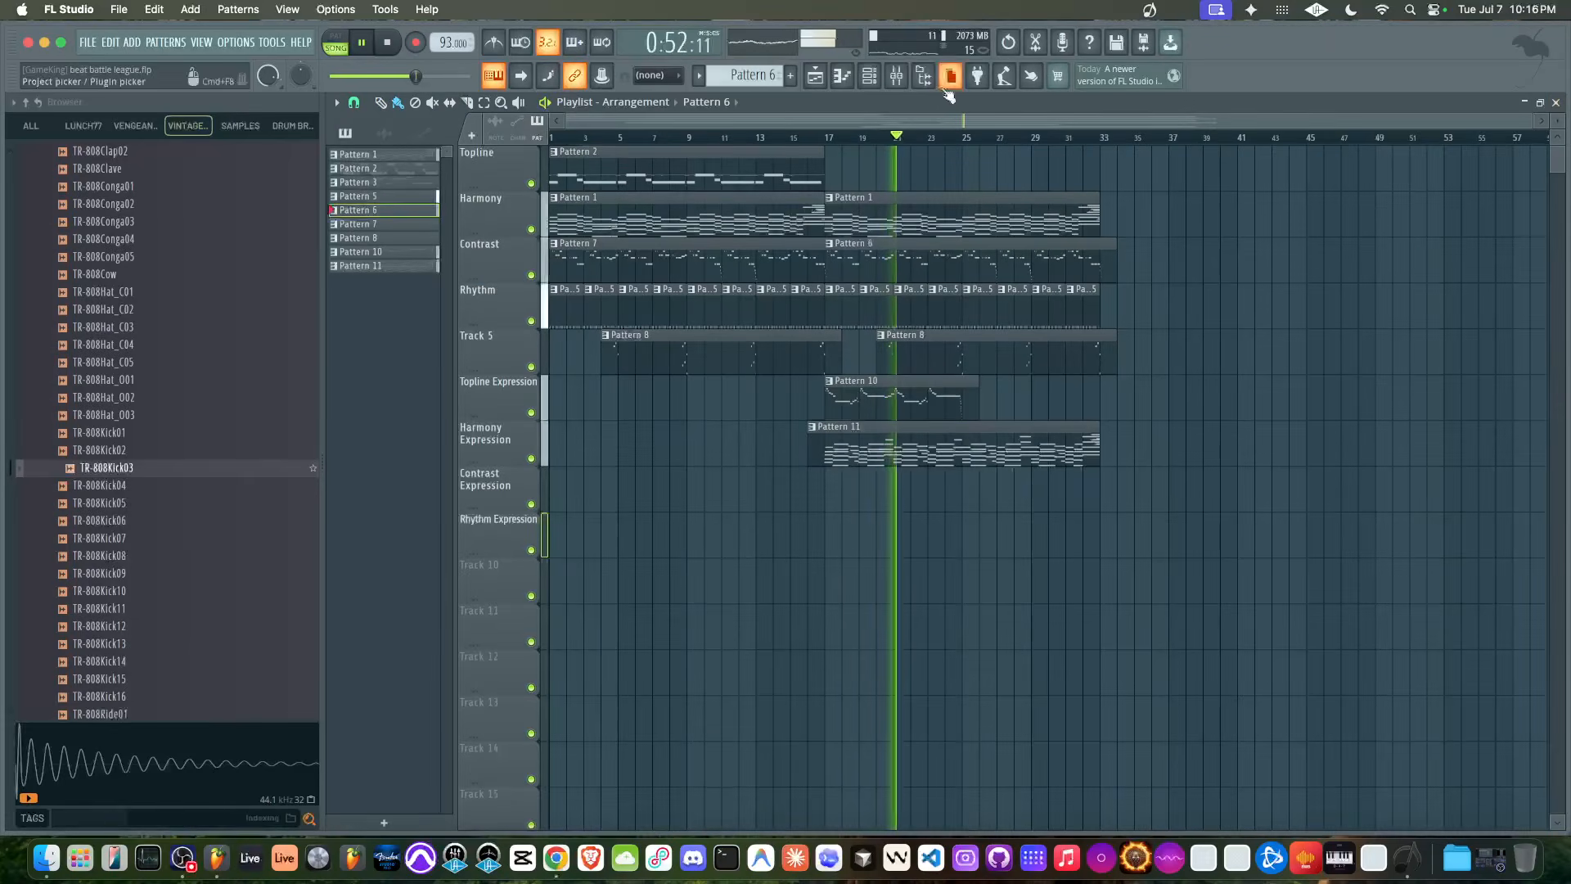
Colour all patterns from Pattern 1 to Pattern 11 with a gradient from pink to blue
click(378, 156)
shift+click(388, 265)
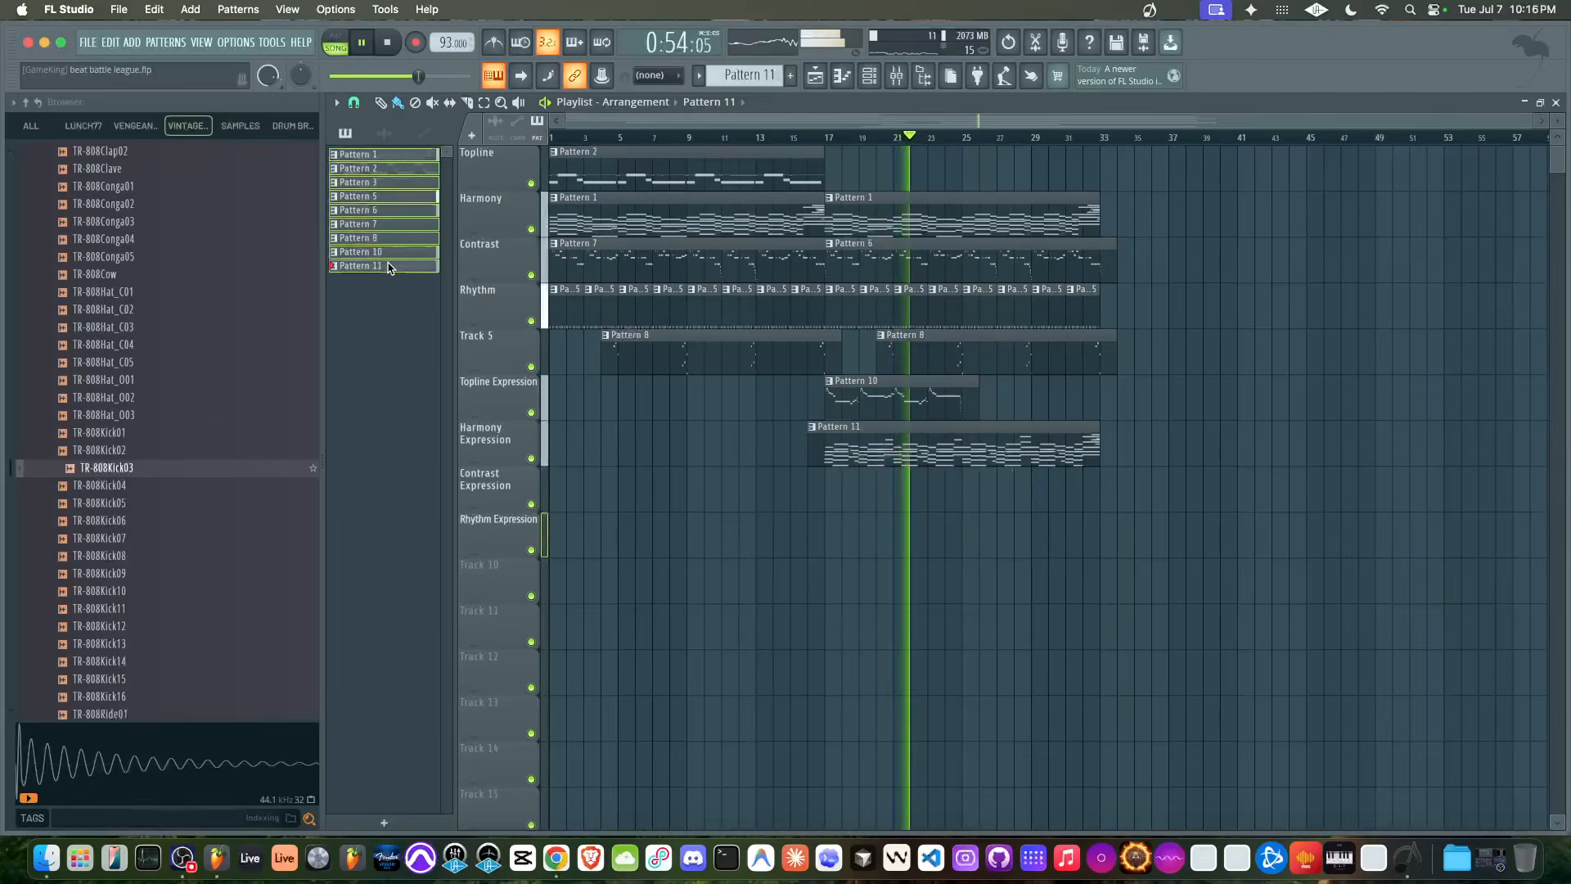
right_click(389, 265)
click(436, 340)
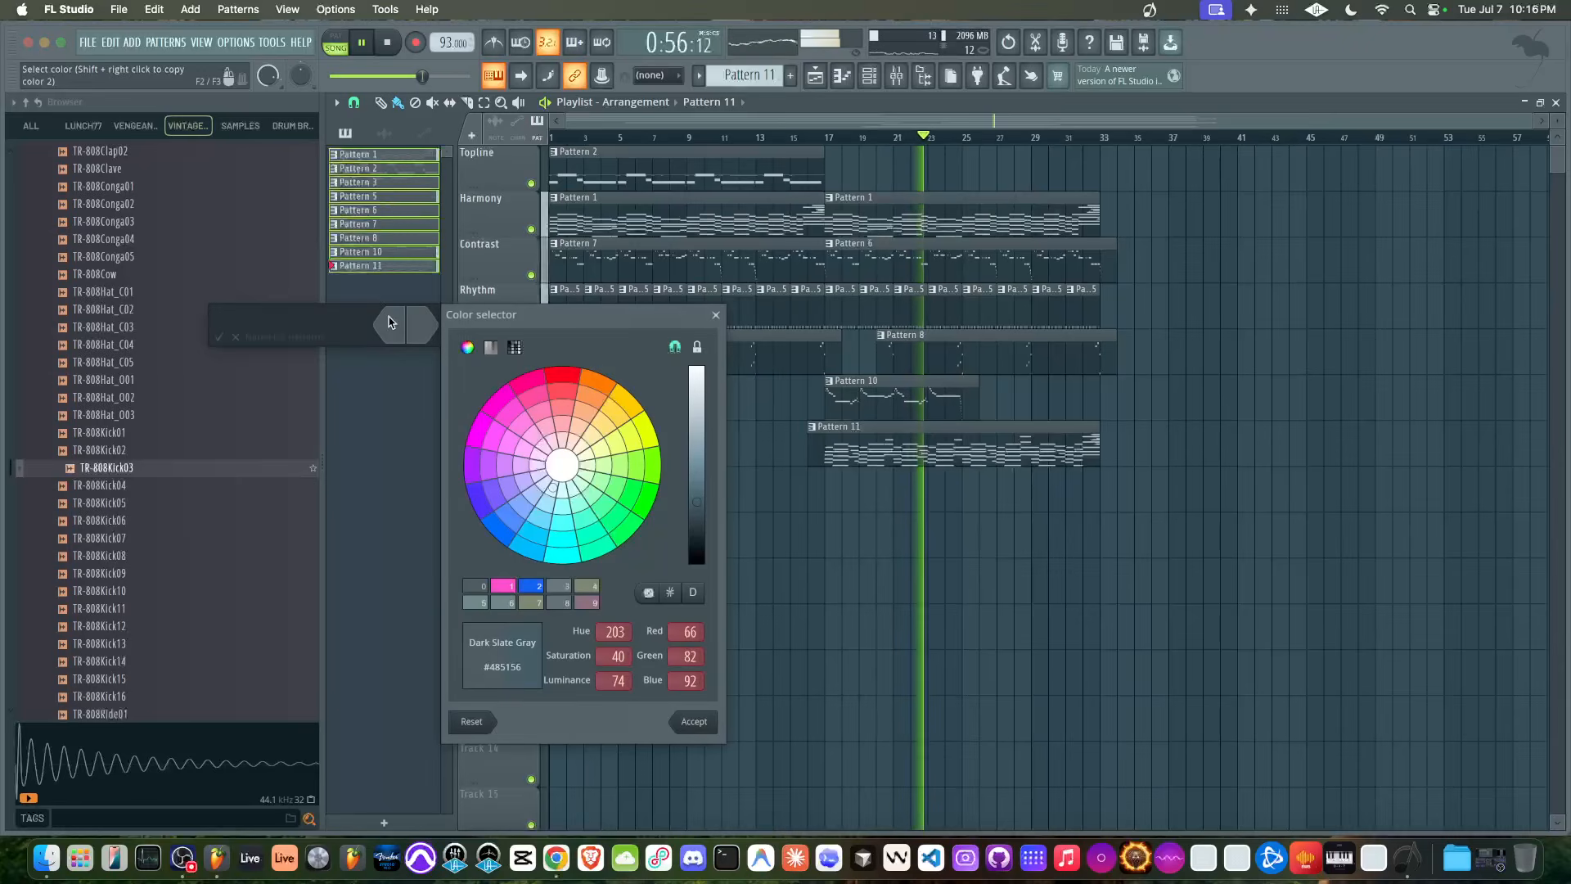
click(503, 585)
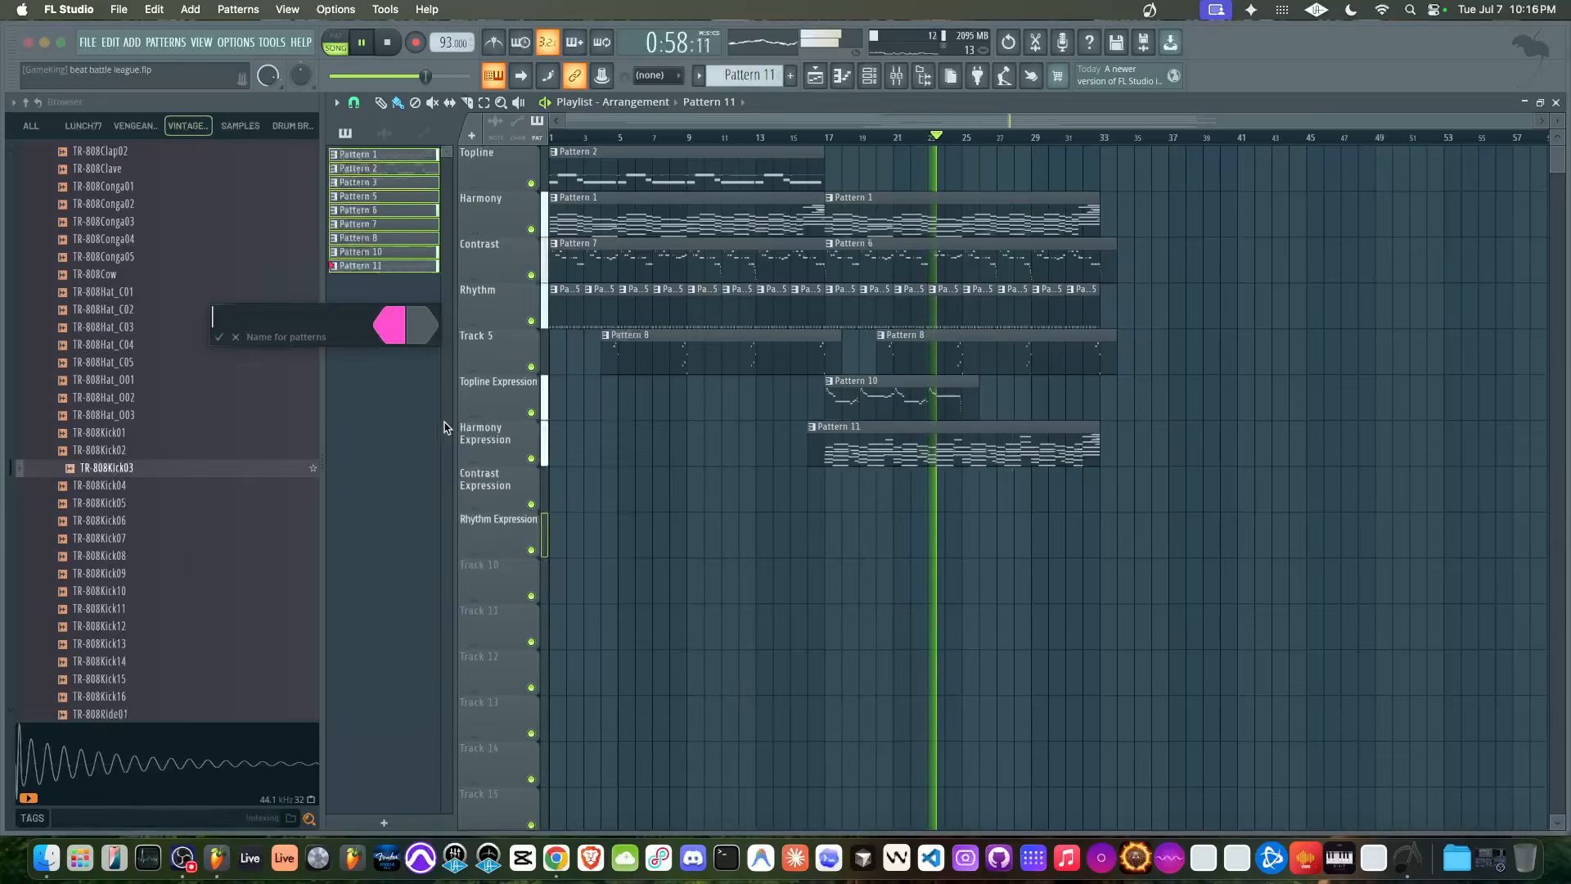
click(532, 586)
key(Return)
key(Return)
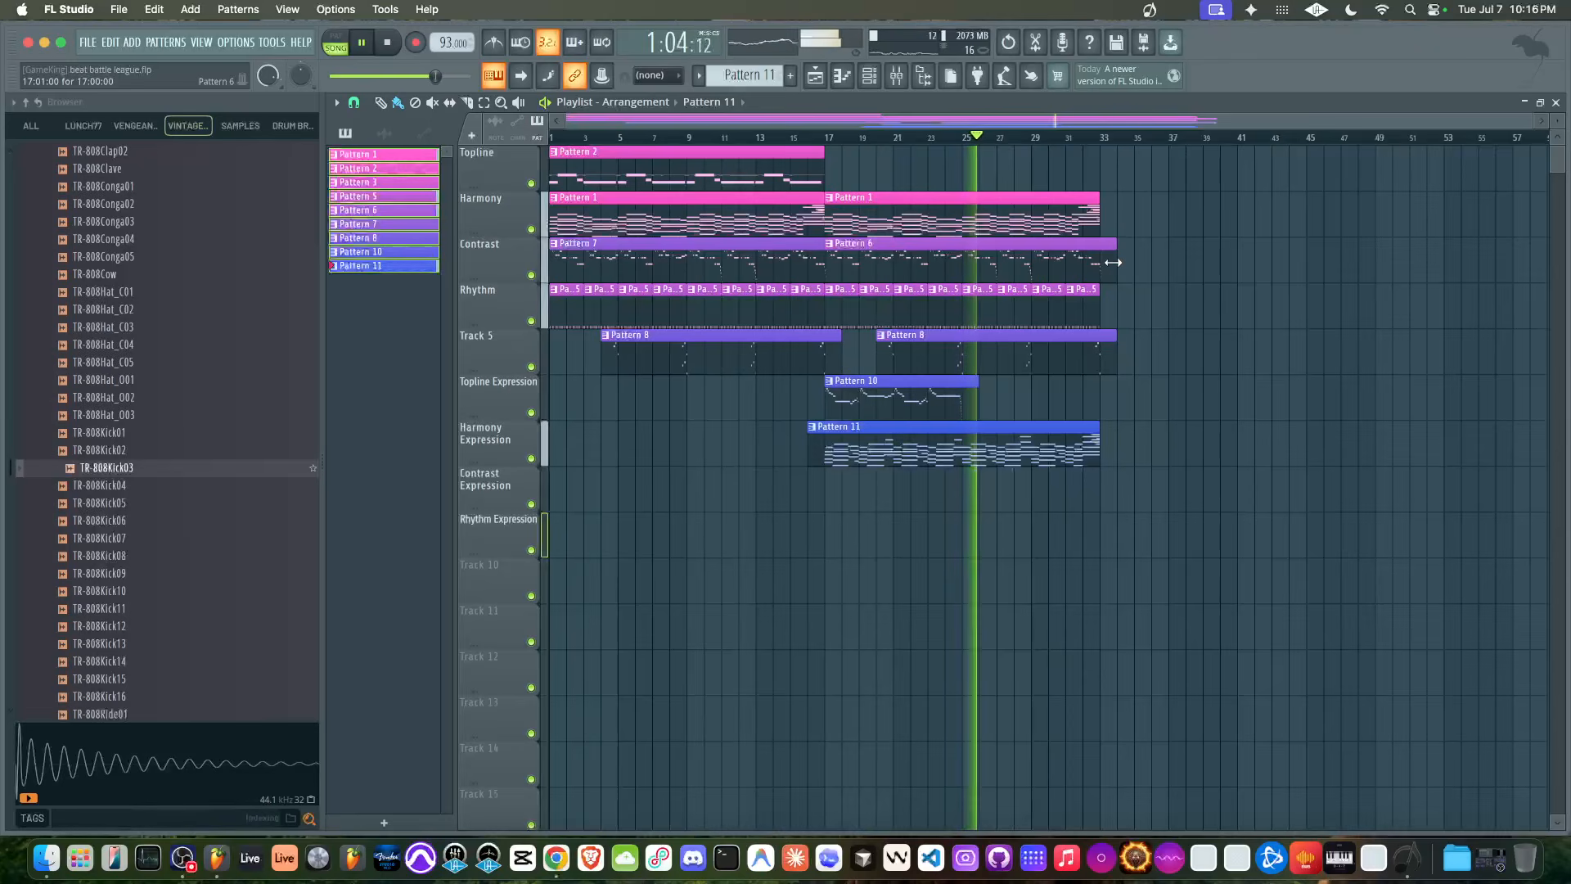
Check the mixer levels while the second section plays to its end, then stop playback and return to the playlist
click(896, 77)
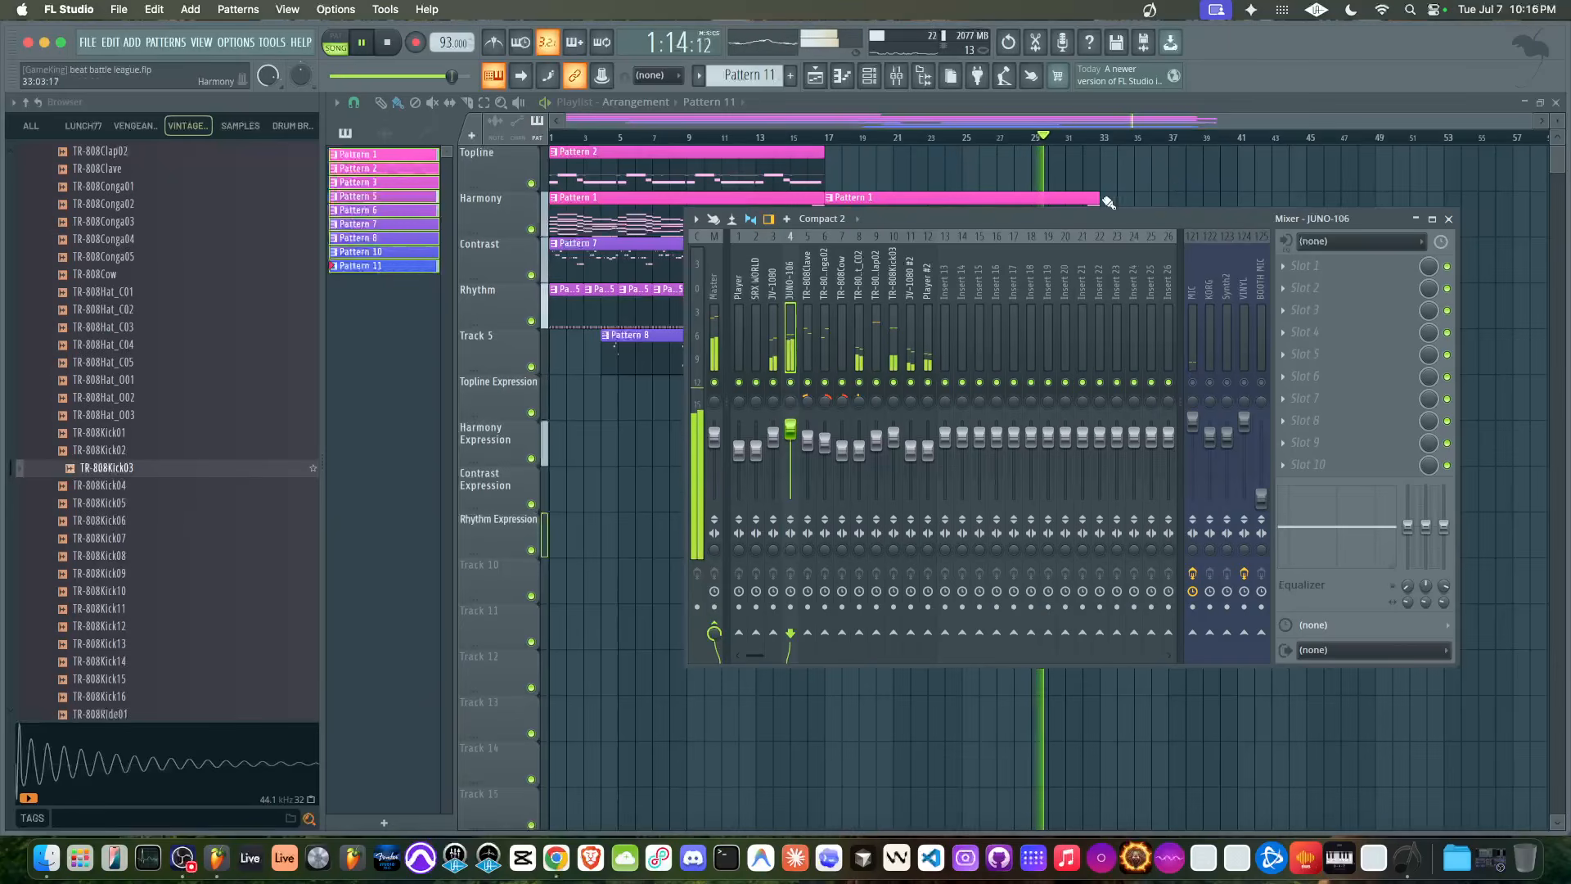
key(F9)
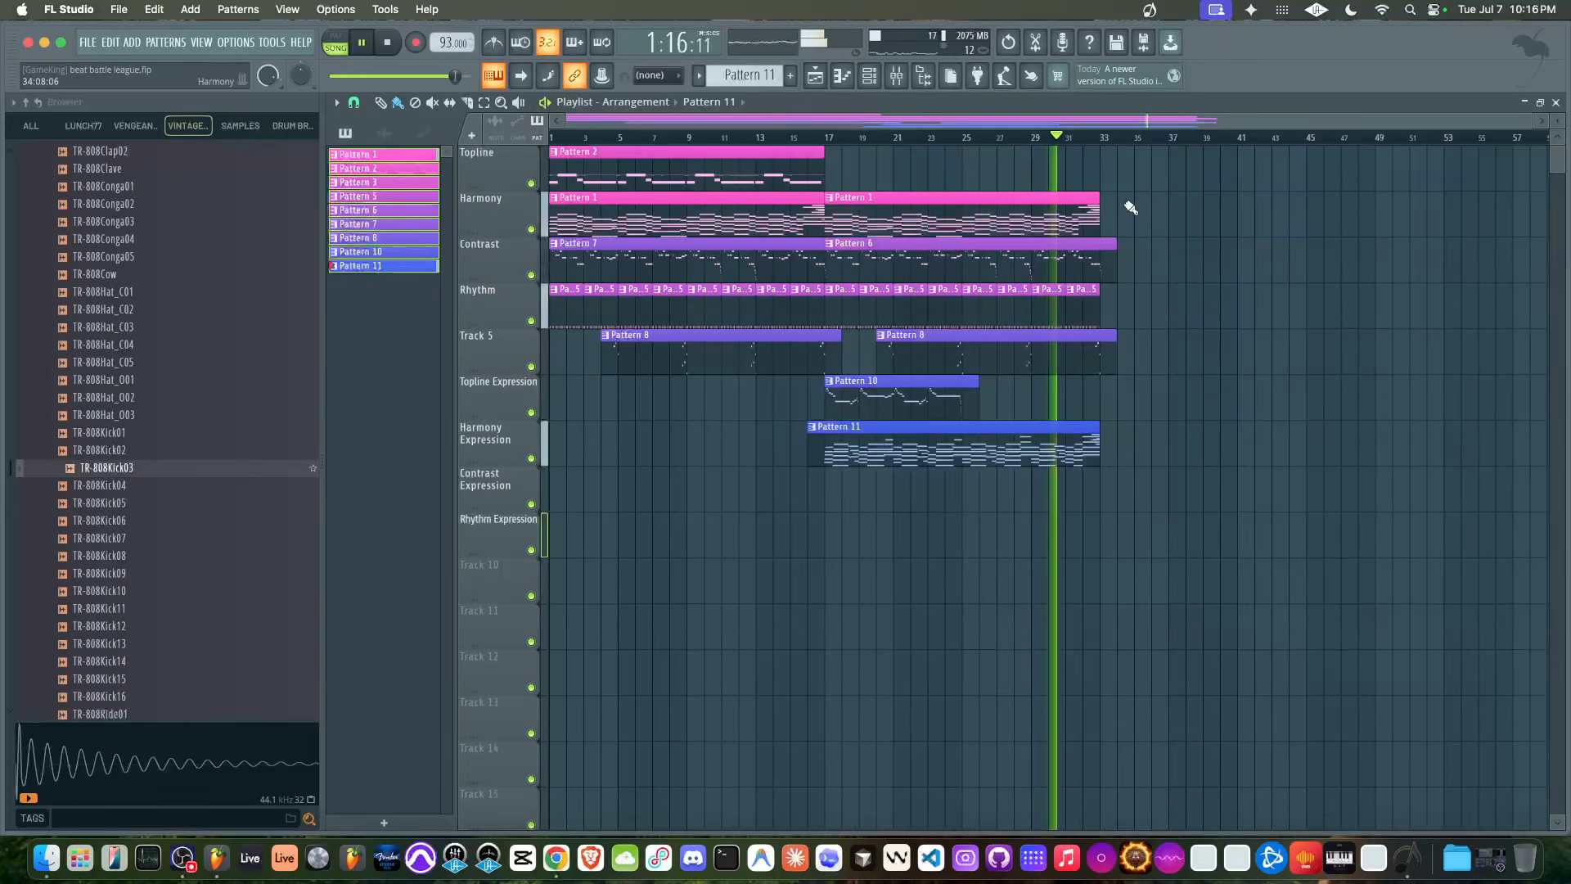
click(897, 77)
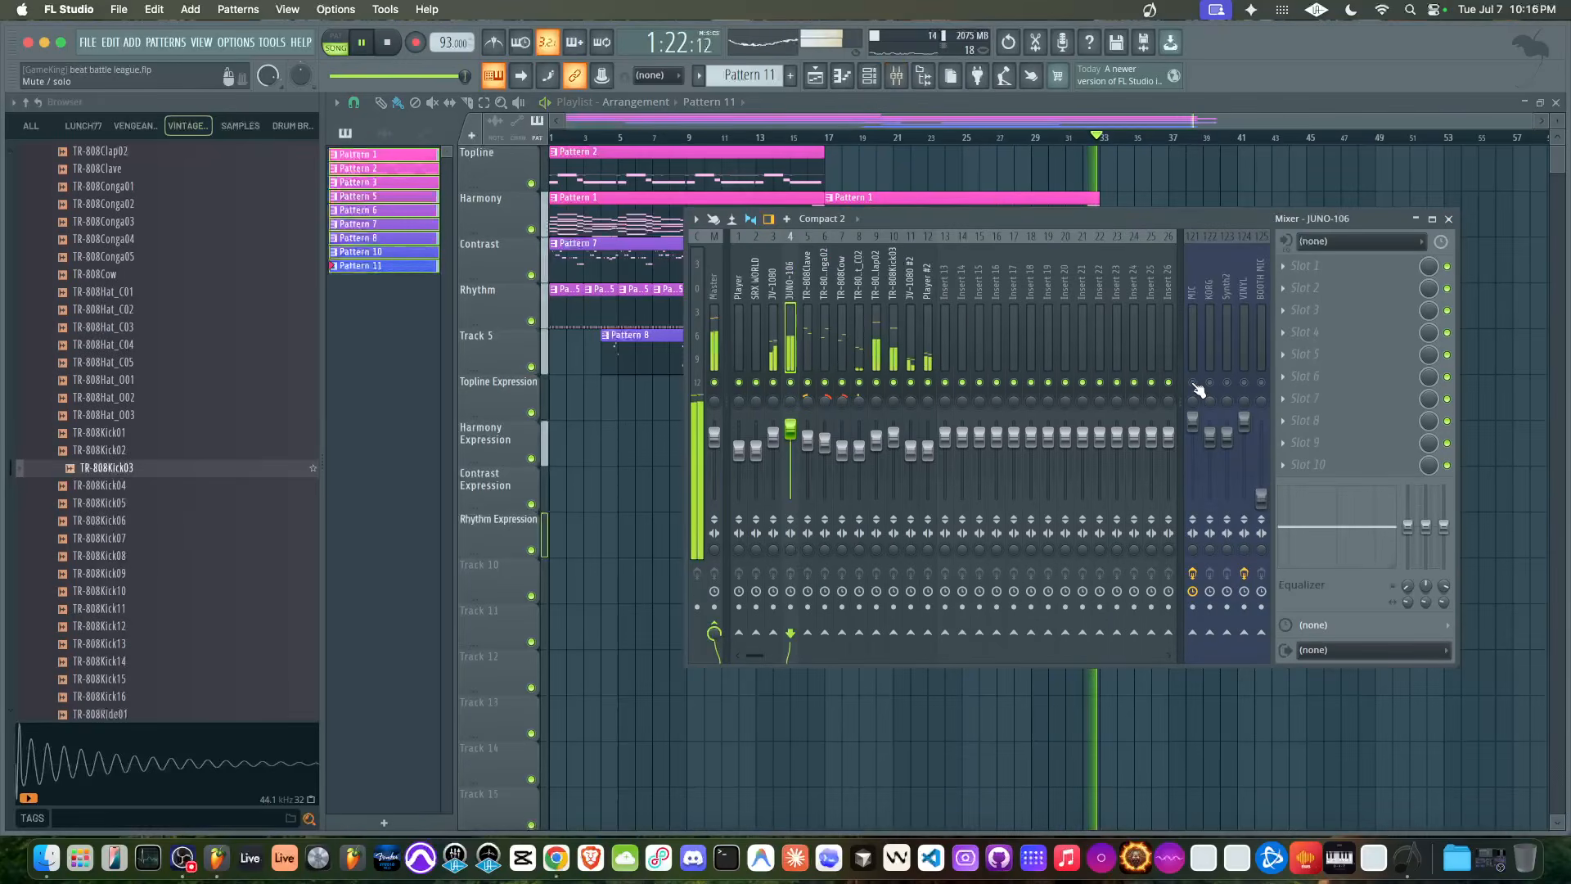
key(space)
key(F9)
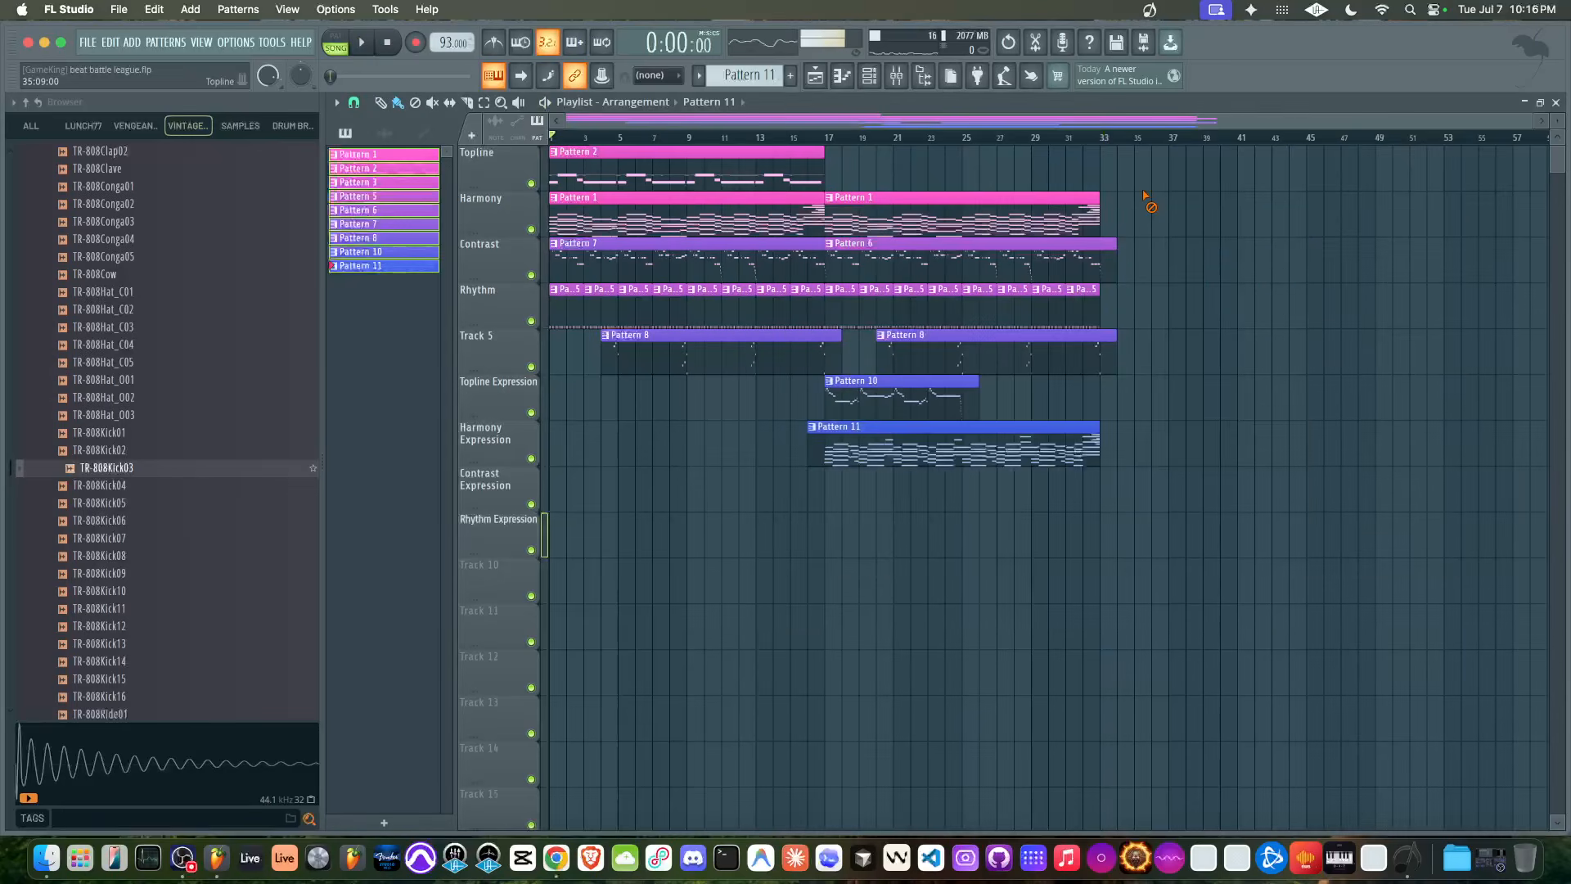